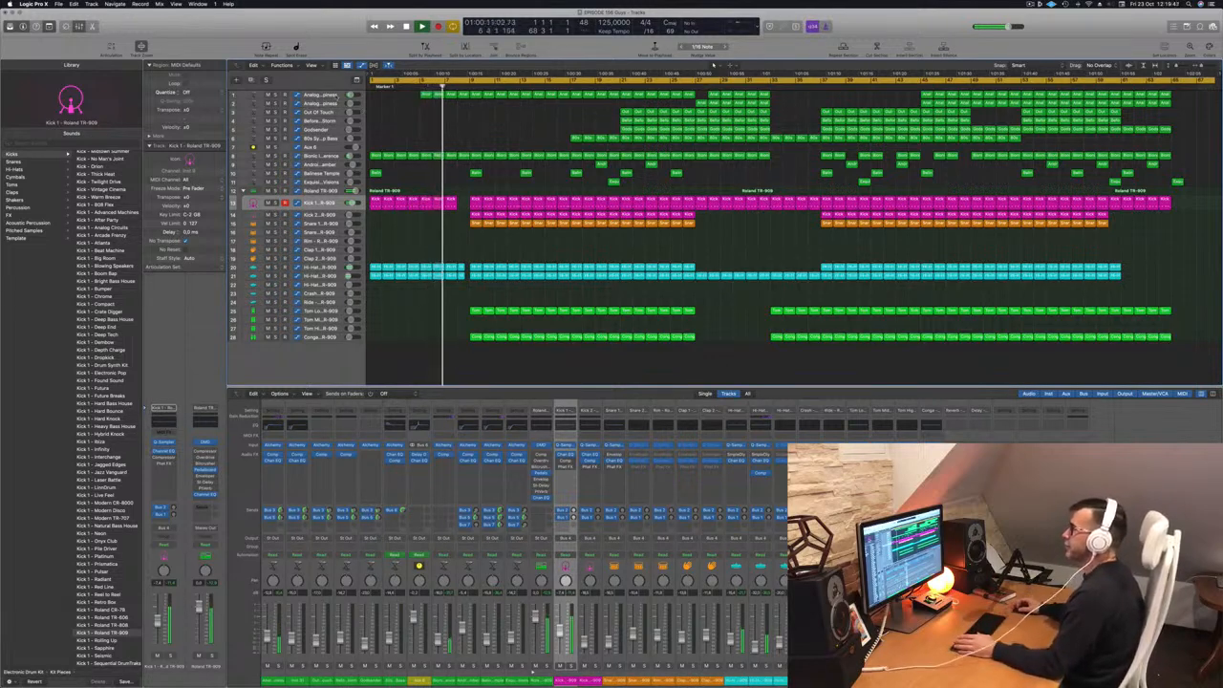
- Select the Tom Low track, set the cycle range from bar 9 to bar 17, and play the loop
left_click(335, 95)
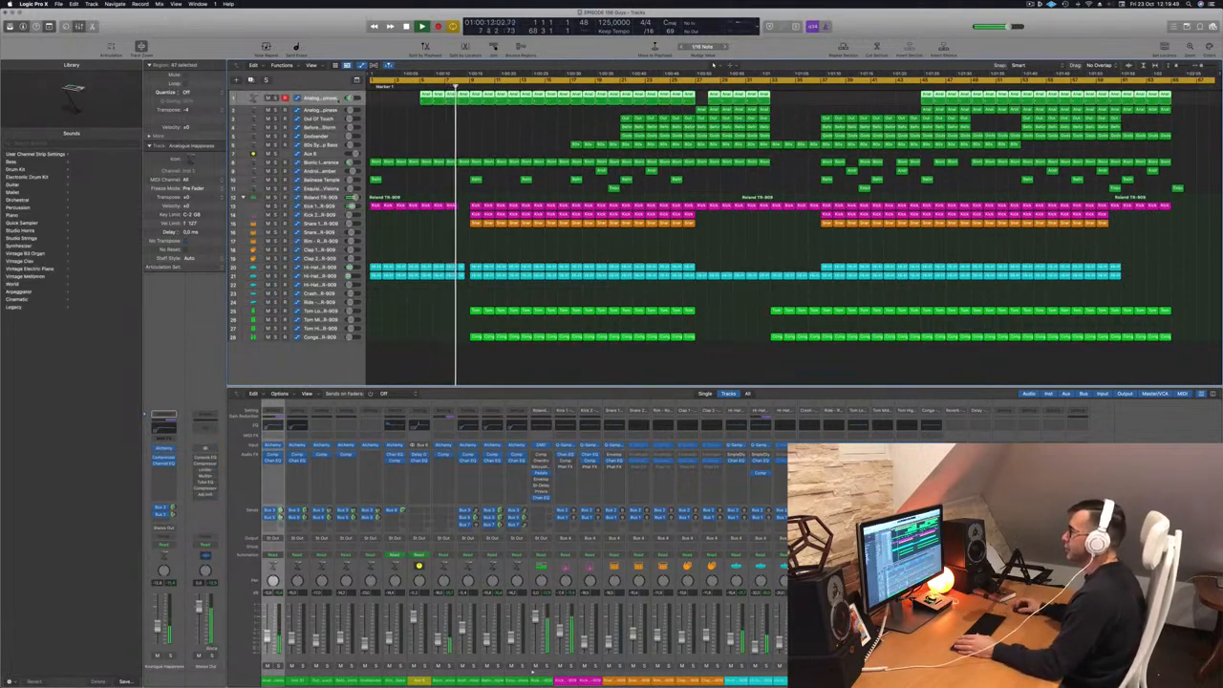
left_click(414, 136)
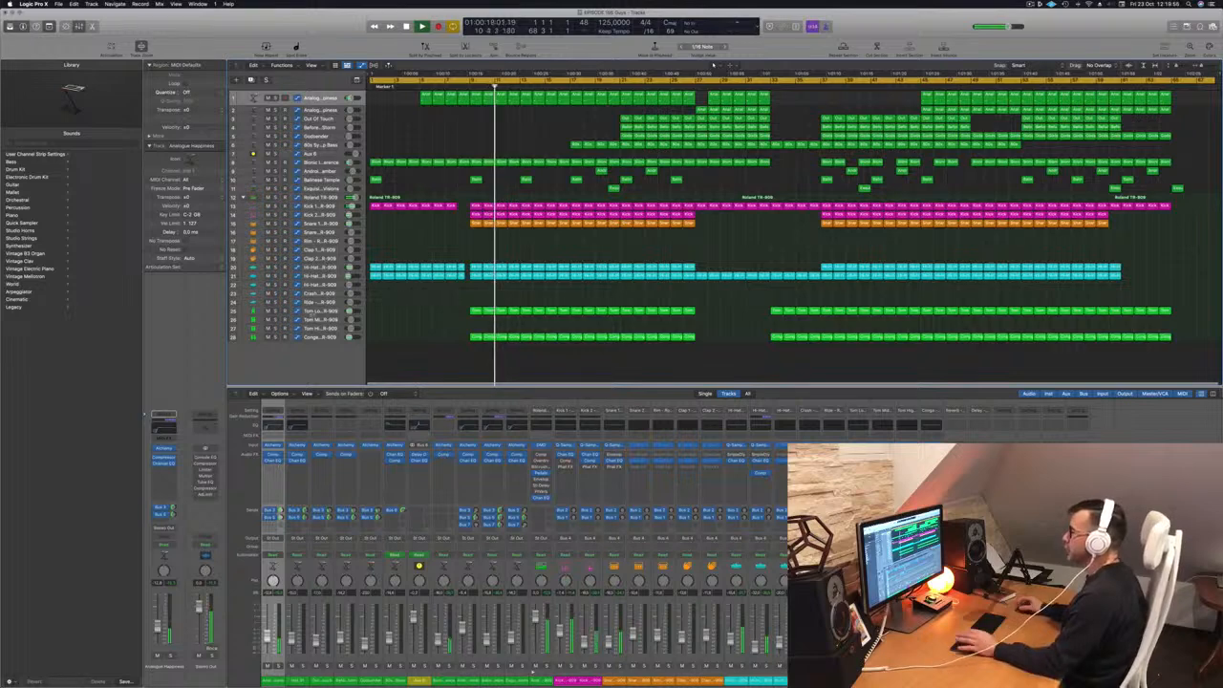
left_click(315, 312)
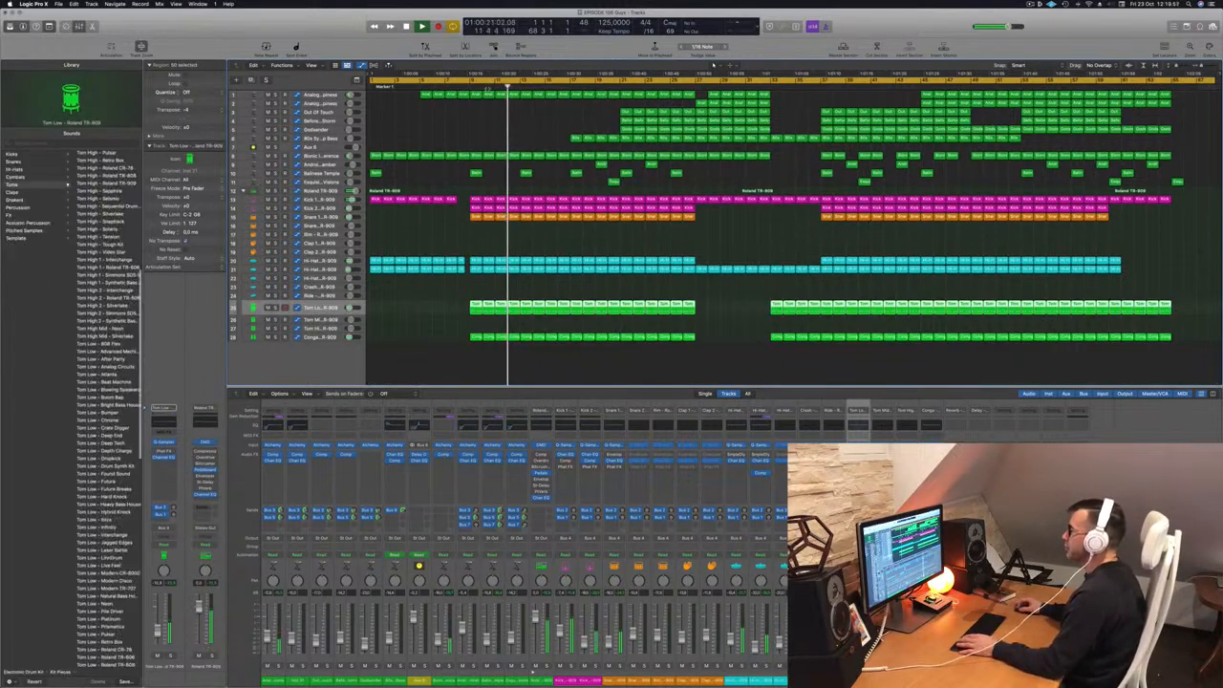
key("space")
left_click(470, 80)
left_click_drag(470, 80, 571, 86)
key("space")
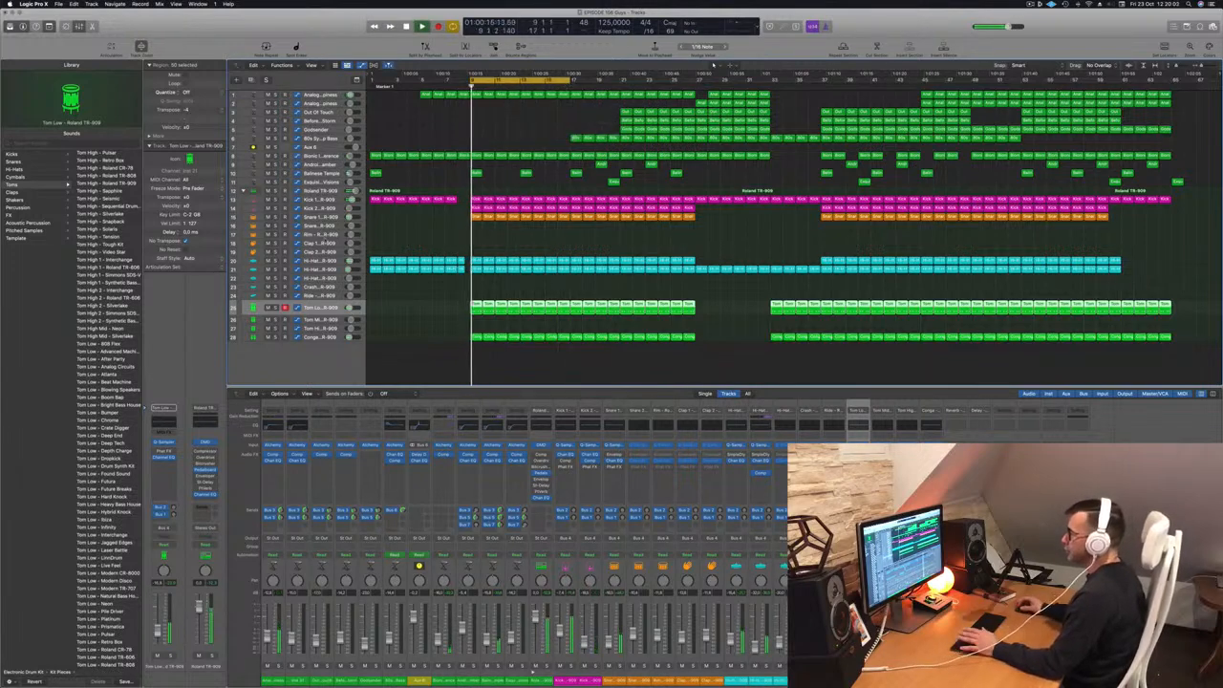
- Open the Compressor on the Kick 1 track and watch its meter while the loop plays
left_click(328, 201)
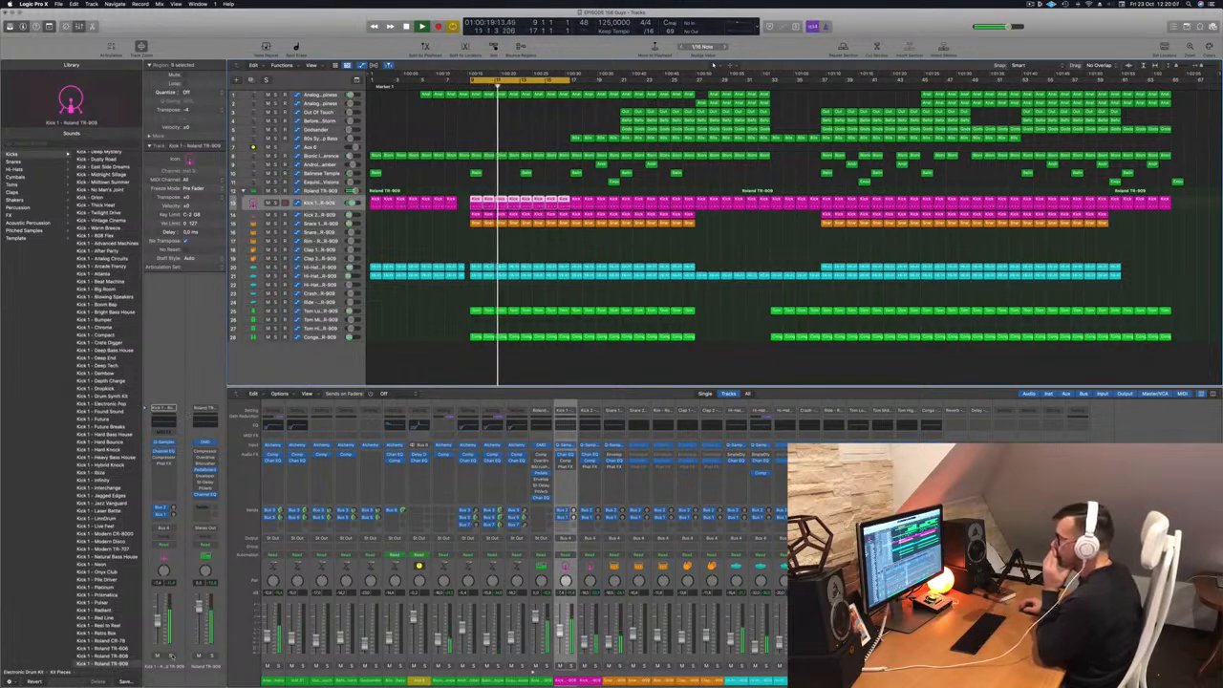
left_click(172, 656)
left_click(172, 656)
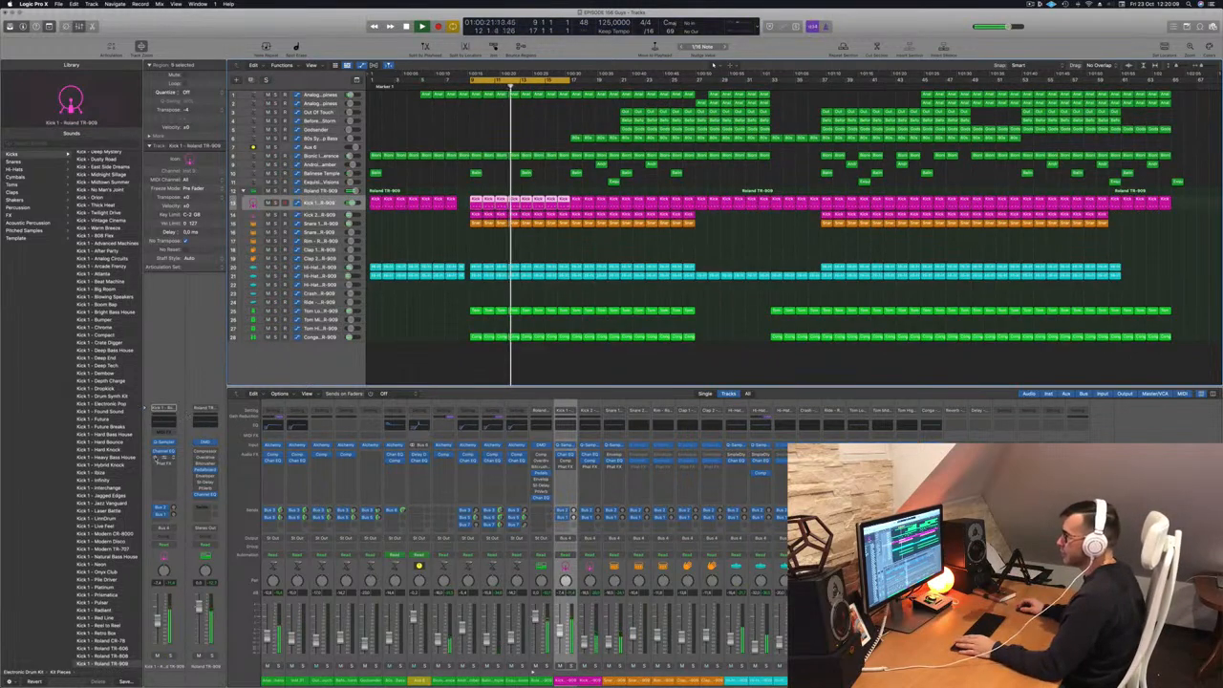
left_click(163, 458)
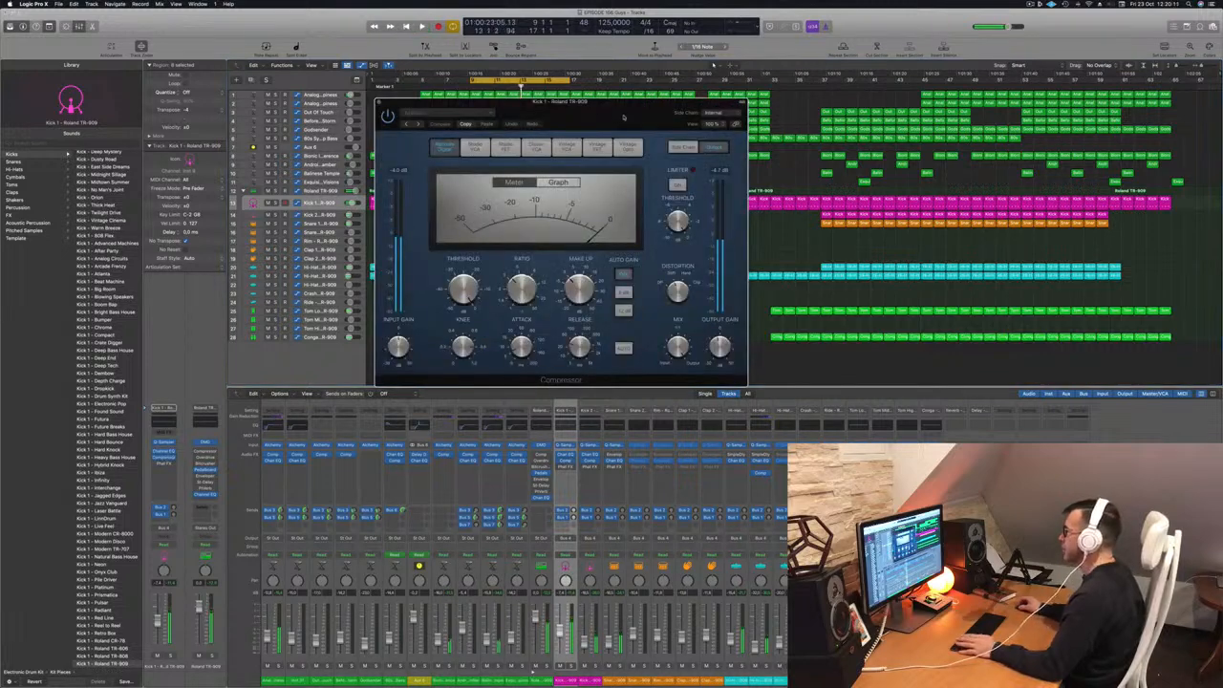
left_click_drag(624, 118, 632, 114)
key("space")
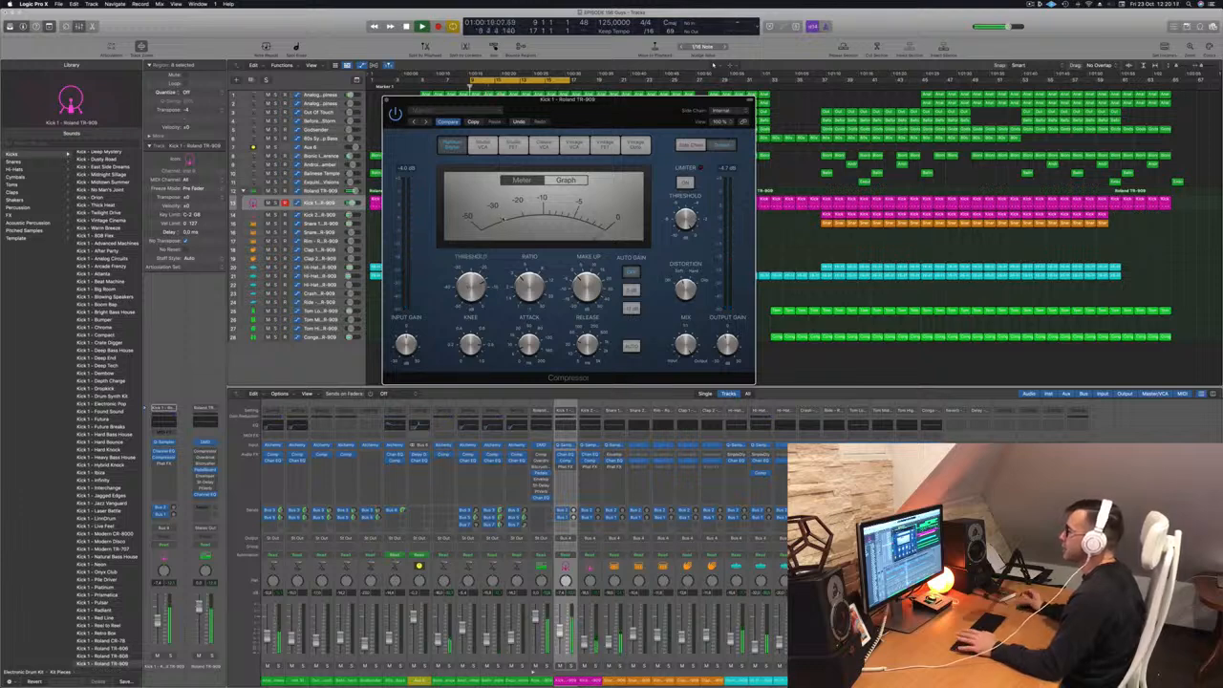
left_click_drag(571, 107, 531, 125)
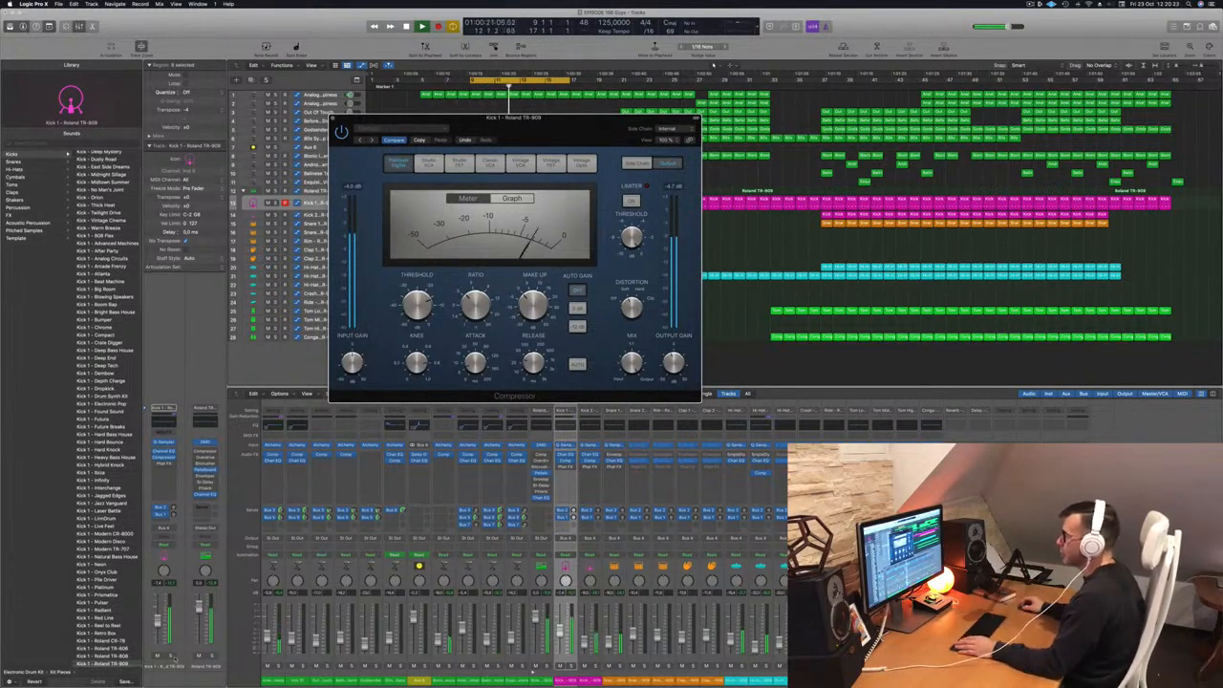
- Audition Kick 1 soloed through its Compressor, close the plug-in, unsolo the track and restart the loop
left_click(170, 656)
left_click_drag(574, 145, 572, 145)
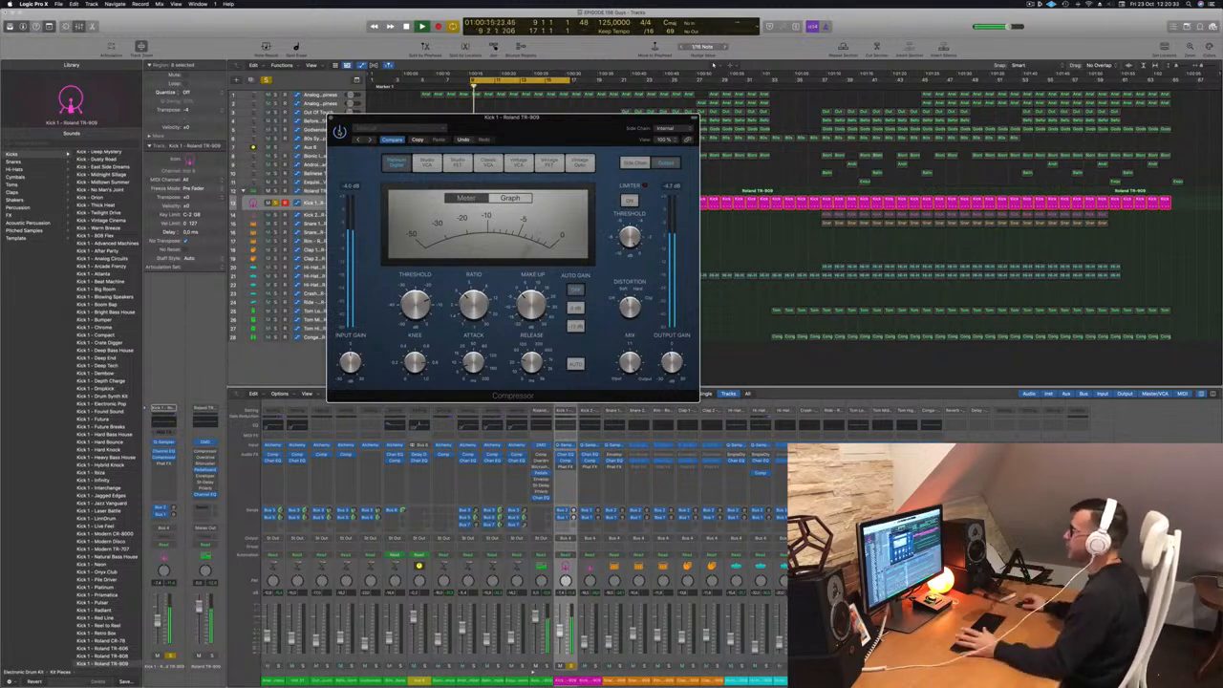
left_click_drag(561, 141, 666, 133)
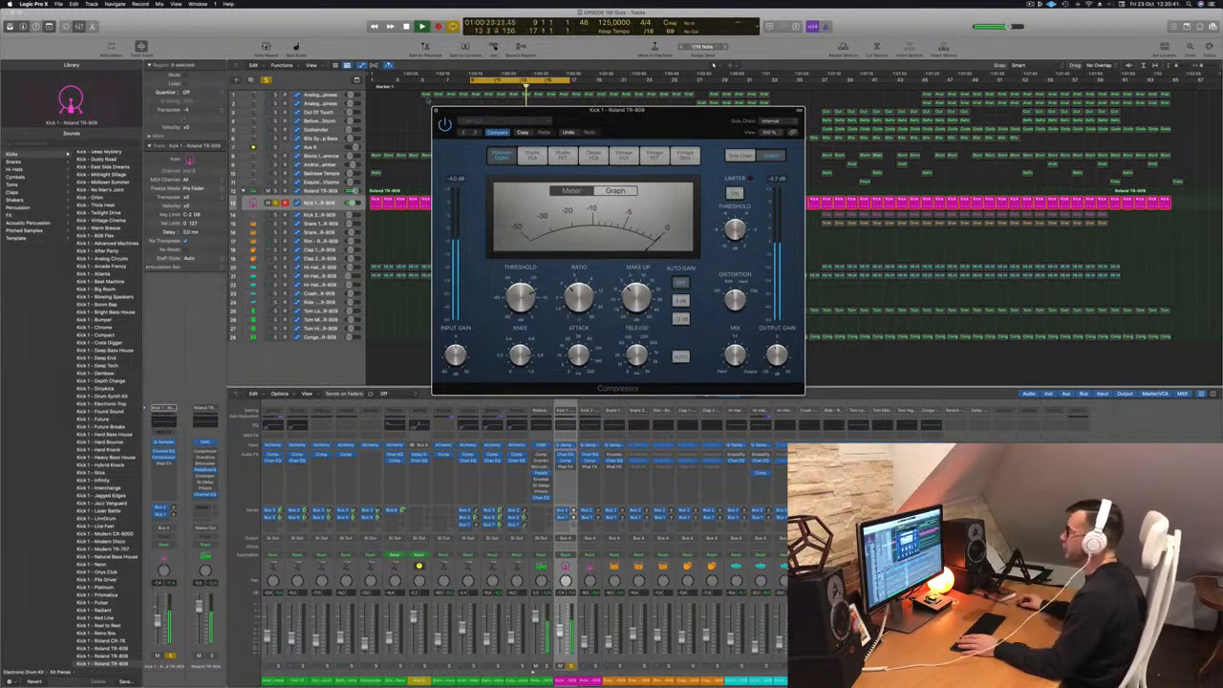
left_click(435, 110)
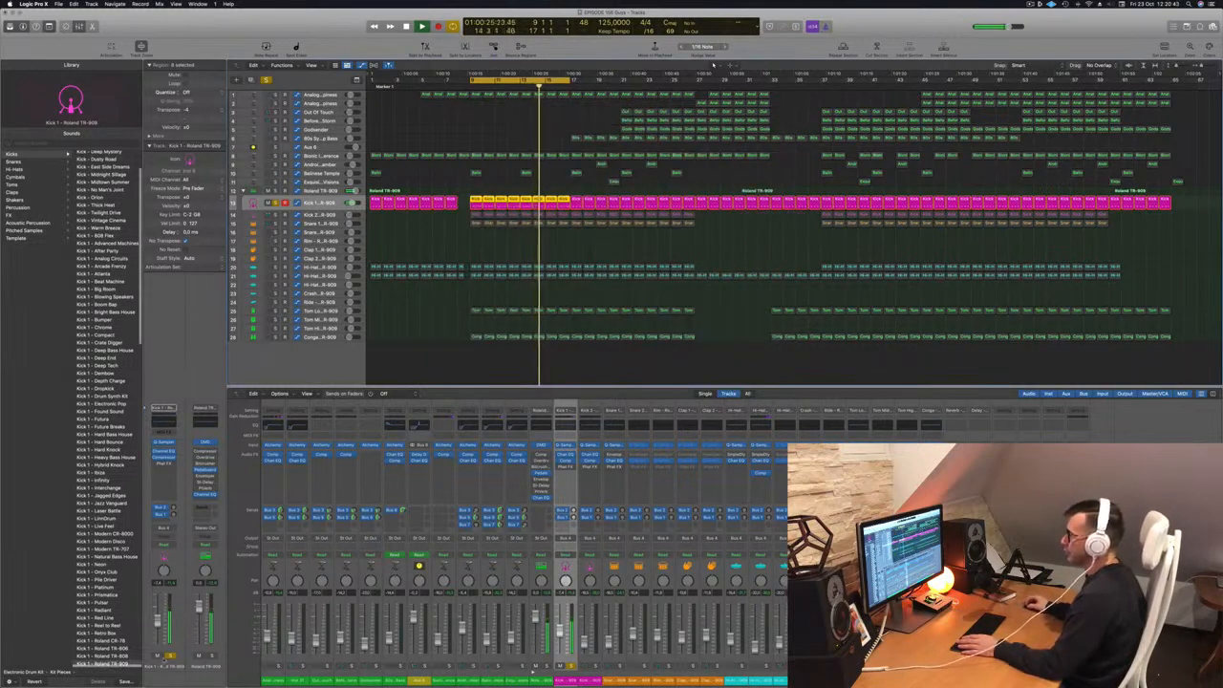
key("s")
key("space")
key("space")
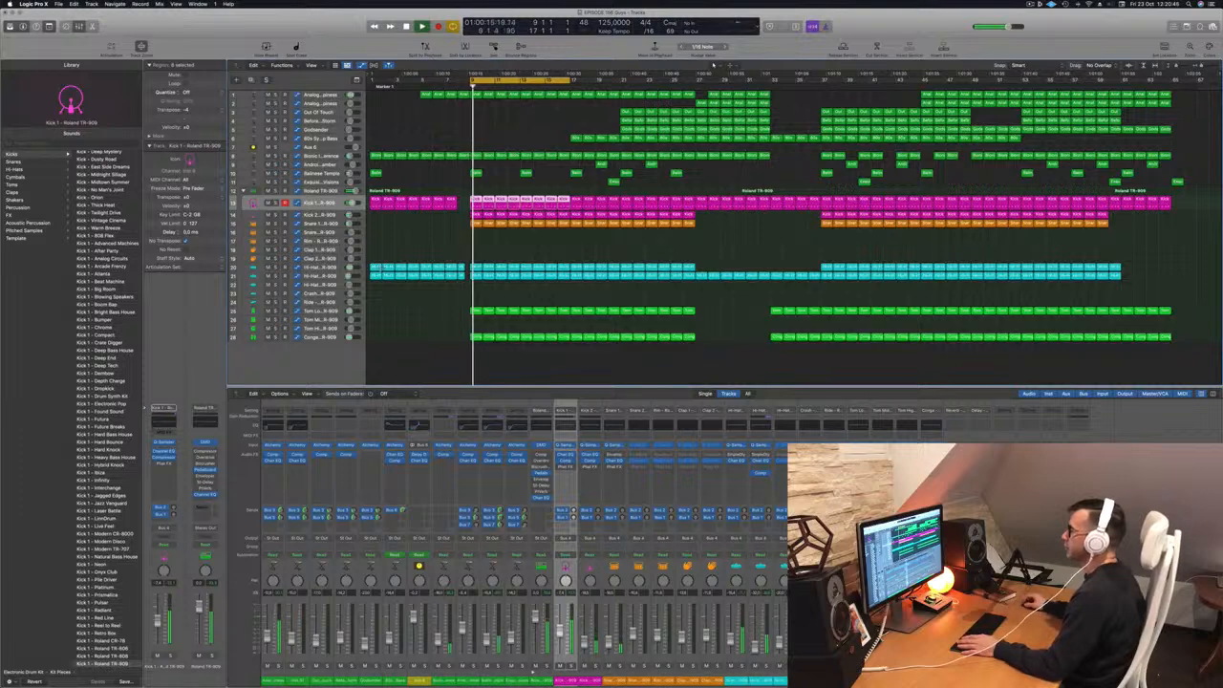
- Enable the low-cut filter in the Tom Low track's Channel EQ at 91 Hz with a 12 dB/Oct slope
left_click(317, 312)
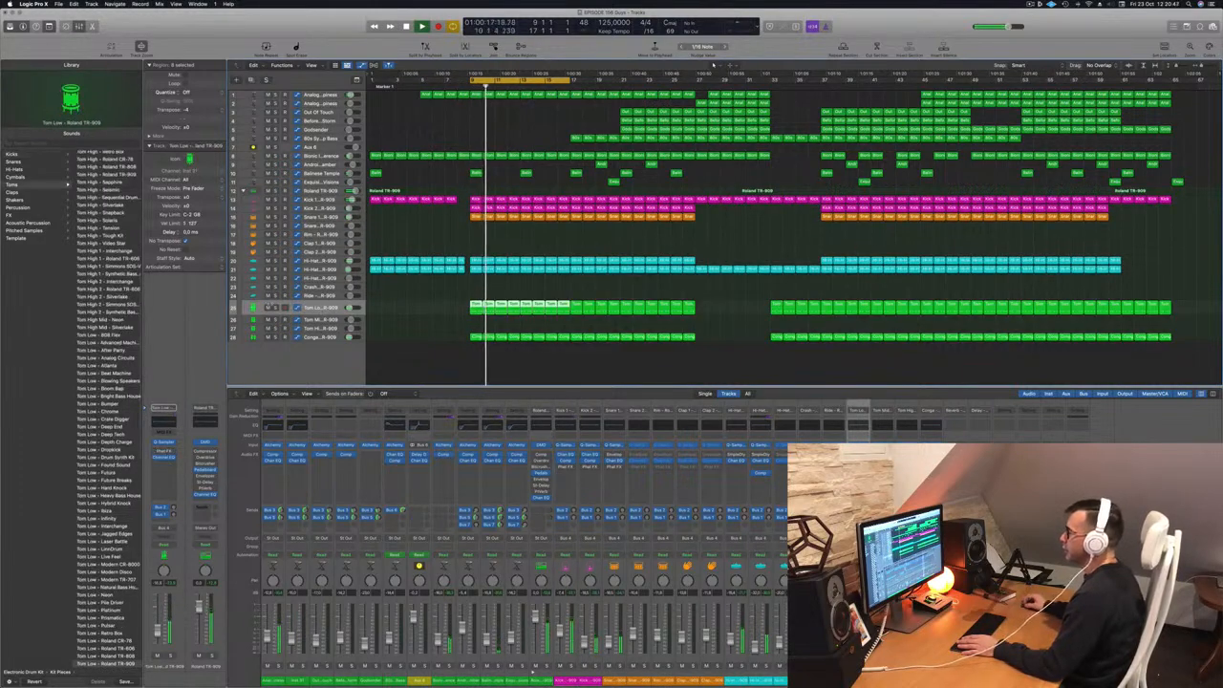
left_click(275, 309)
key("s")
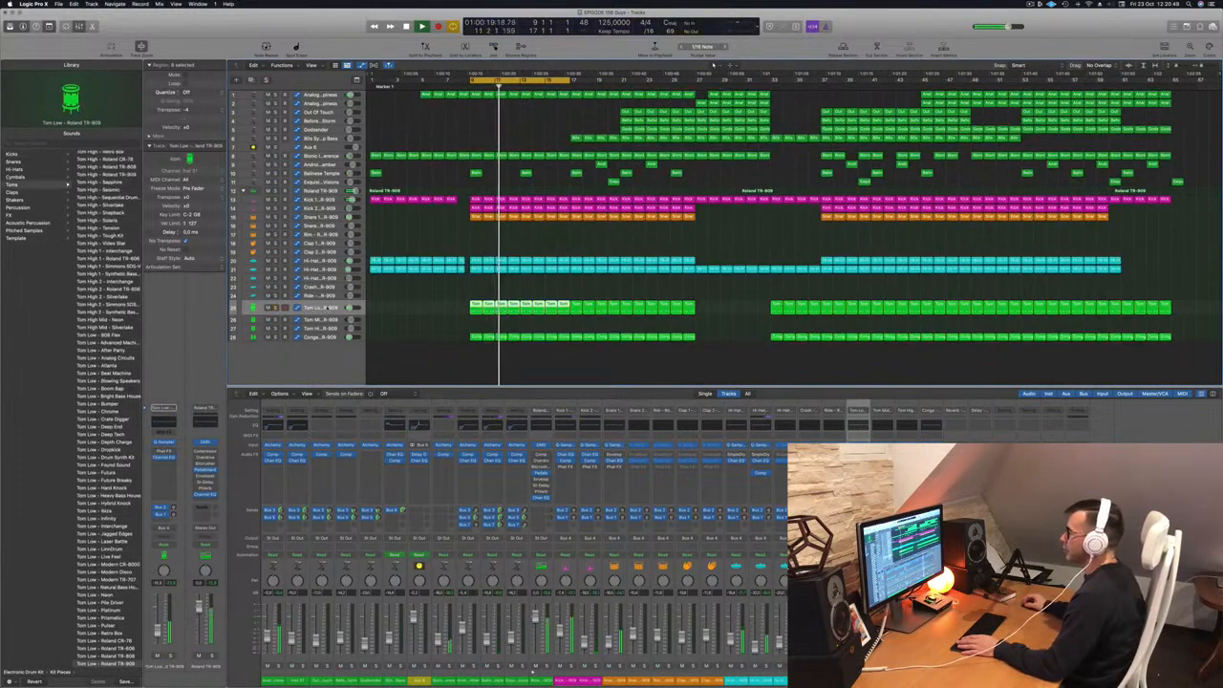
left_click(173, 424)
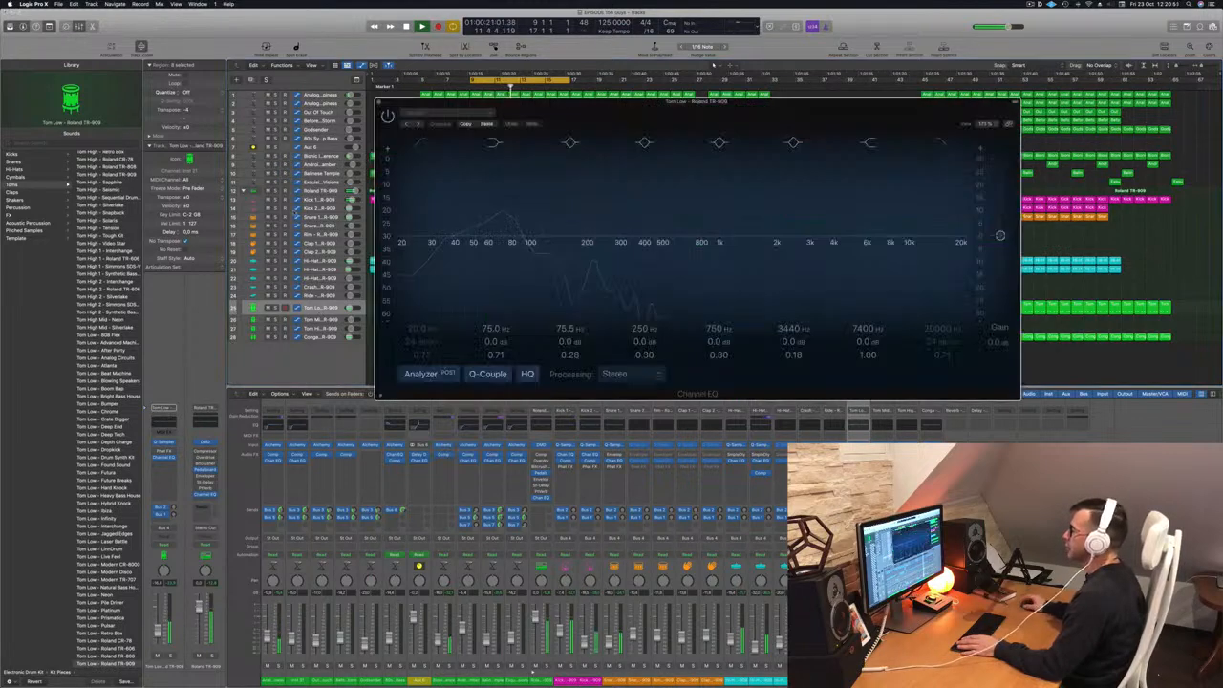
left_click(421, 222)
left_click_drag(445, 223, 512, 226)
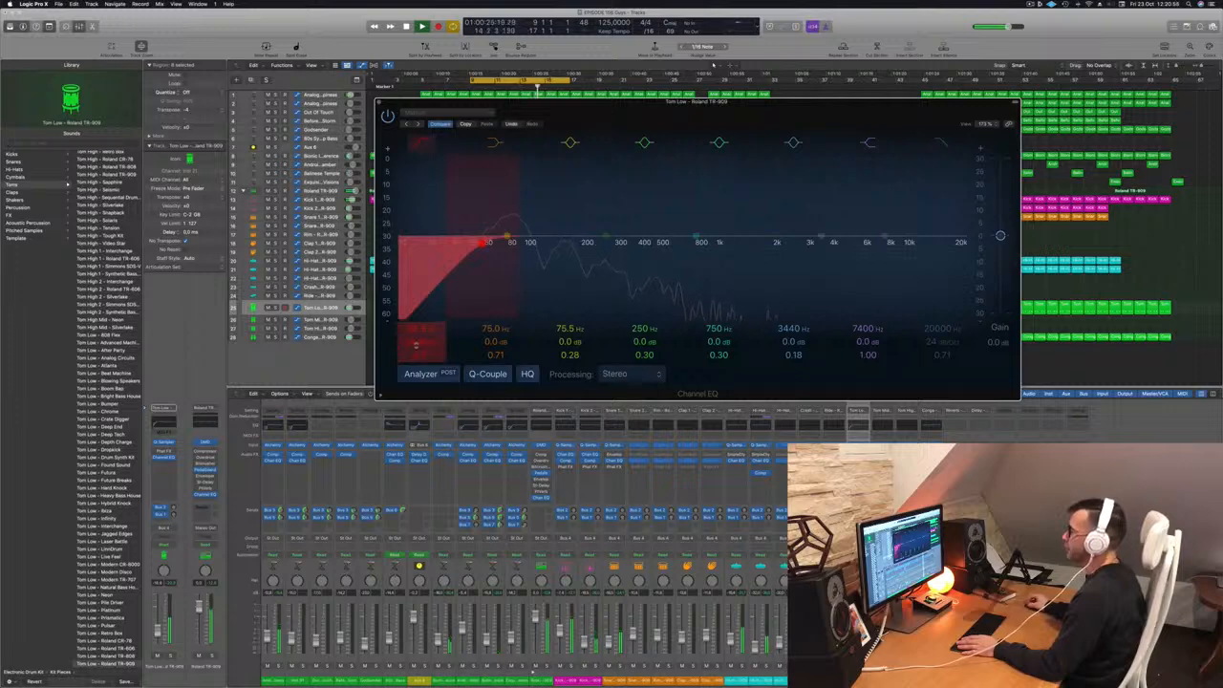
left_click_drag(421, 341, 422, 353)
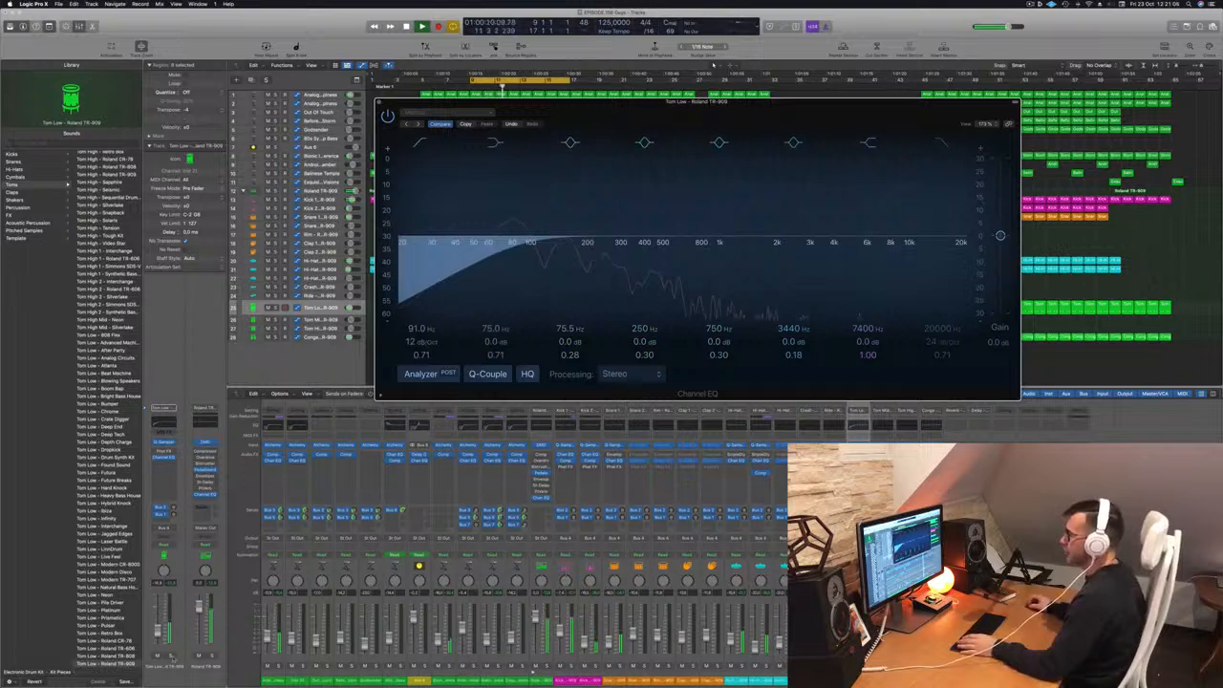
- Compare the filtered Tom Low track soloed and in the full mix, closing its Channel EQ
key("s")
key("s")
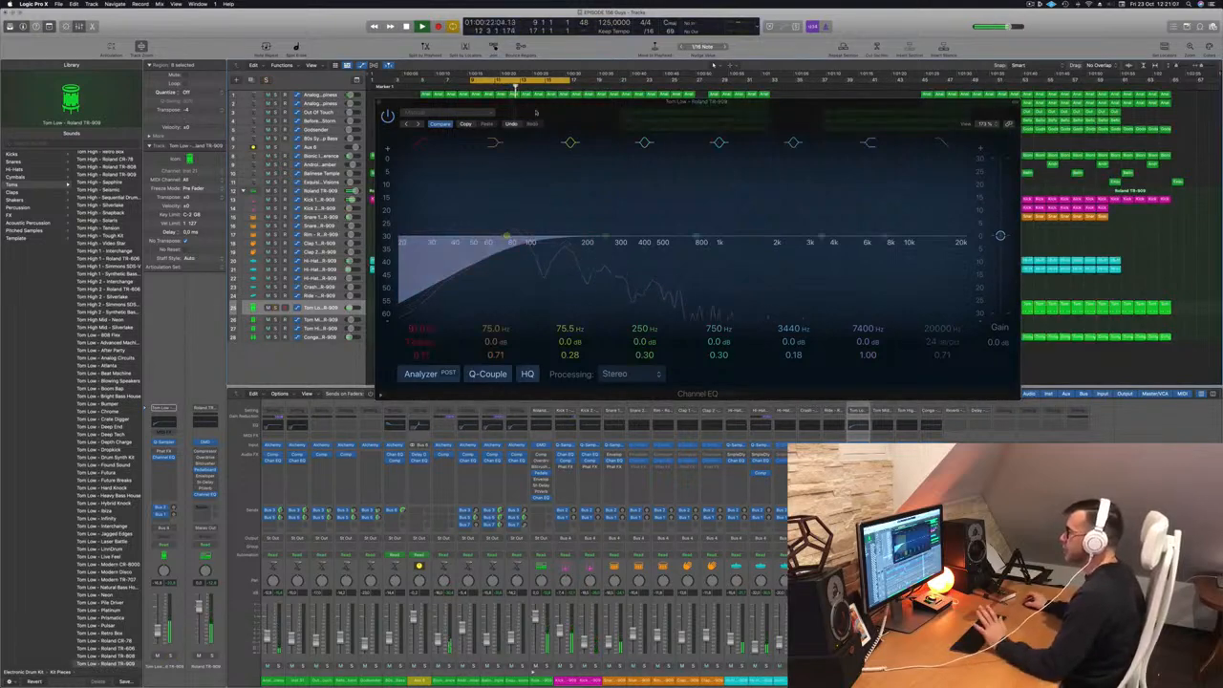
left_click_drag(550, 107, 558, 117)
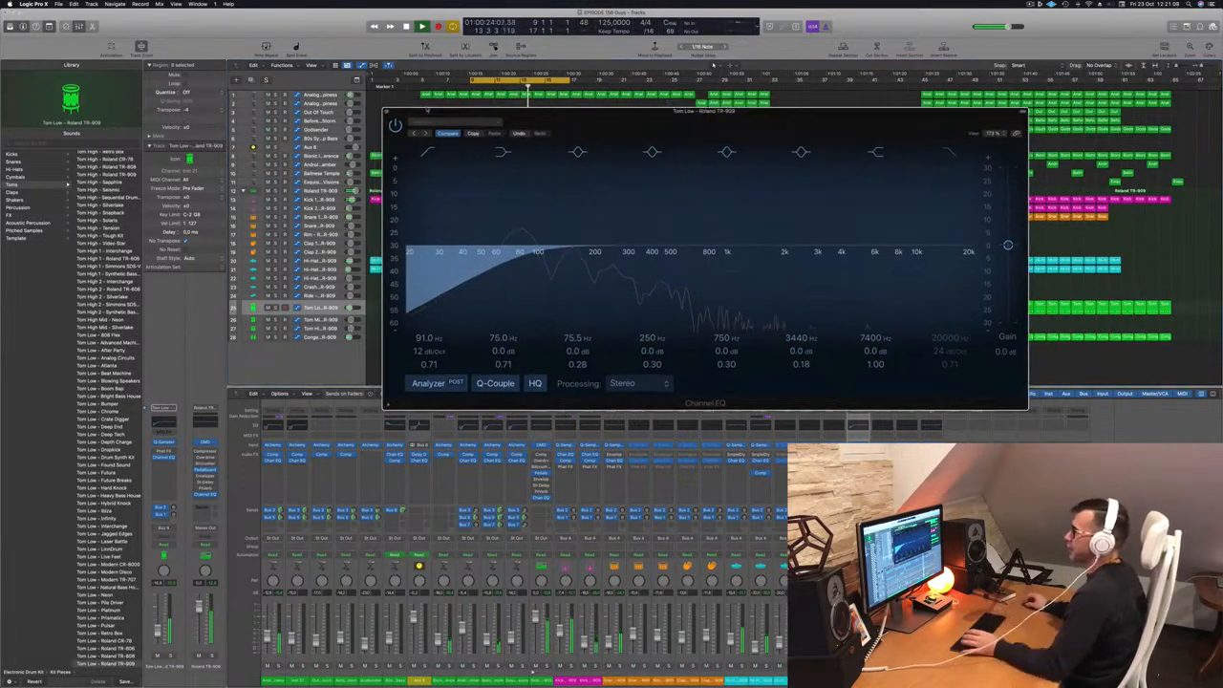
key("super+w")
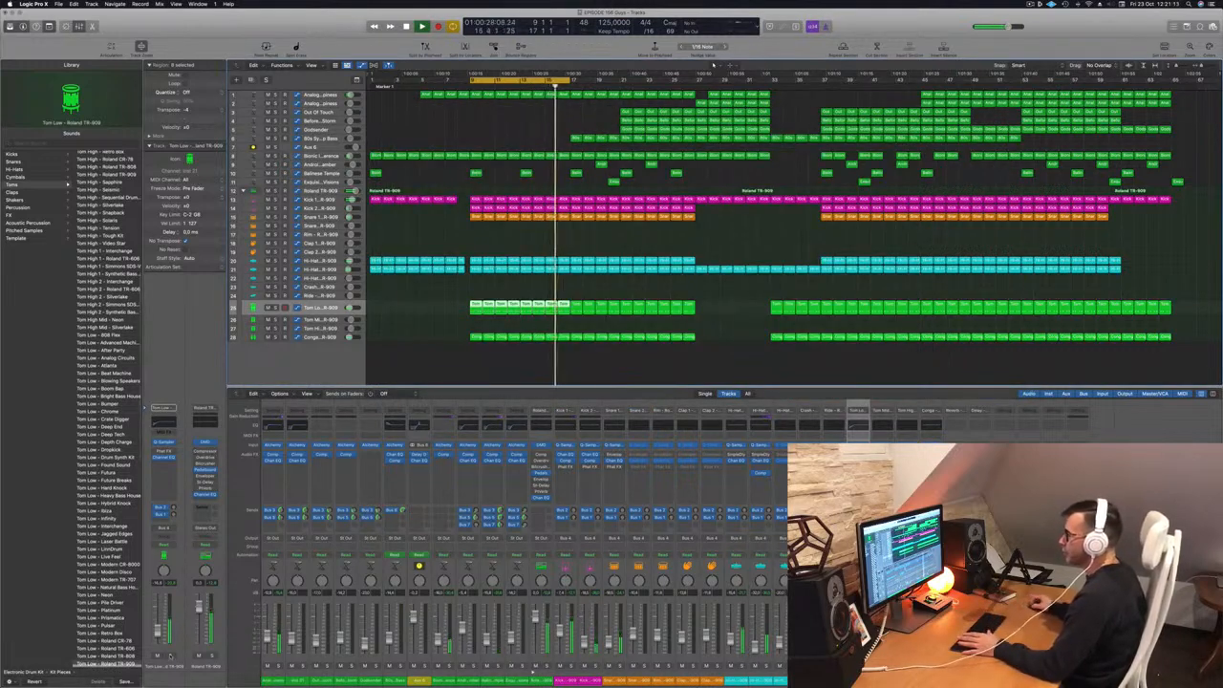
key("s")
key("s")
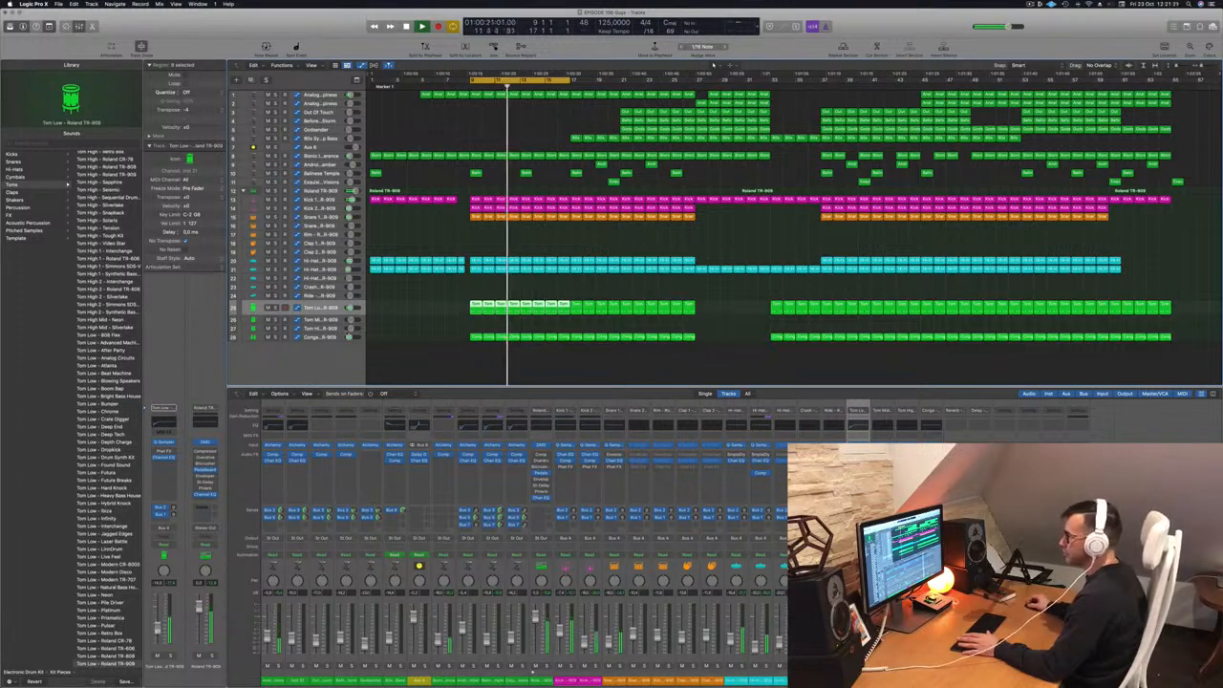
- Enable the low-cut filter in the Conga track's Channel EQ at 126 Hz with a 24 dB/Oct slope
left_click(334, 336)
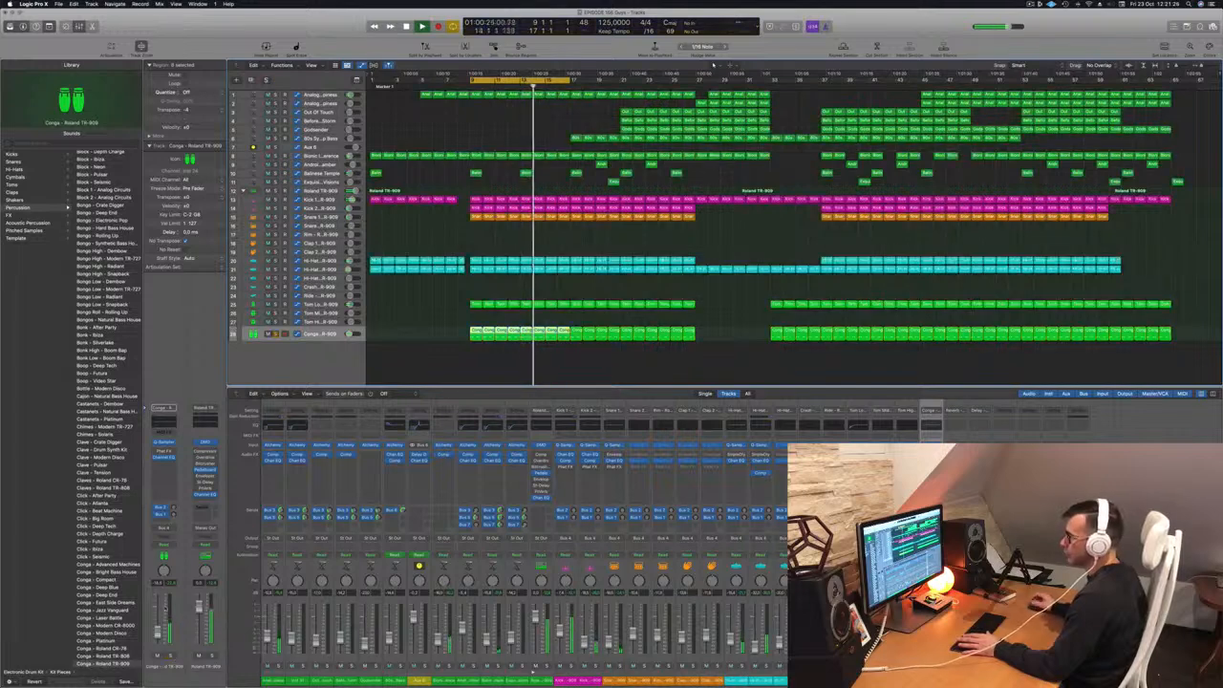
key("e")
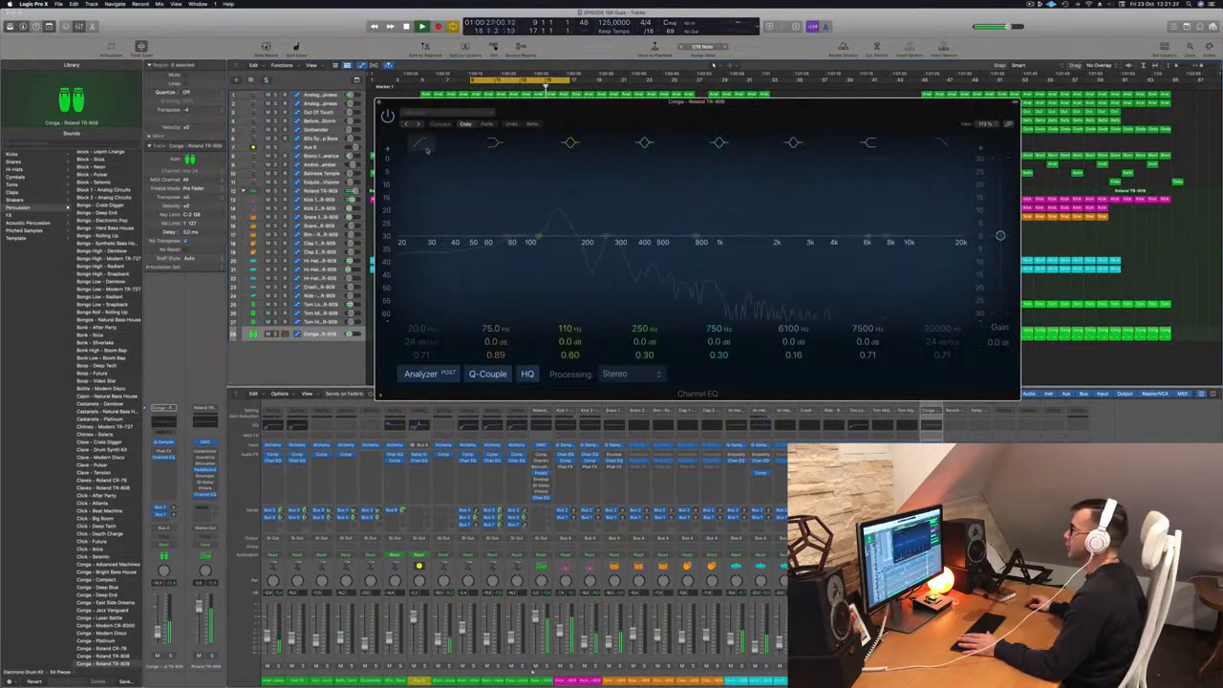
left_click(422, 145)
left_click_drag(422, 191, 567, 198)
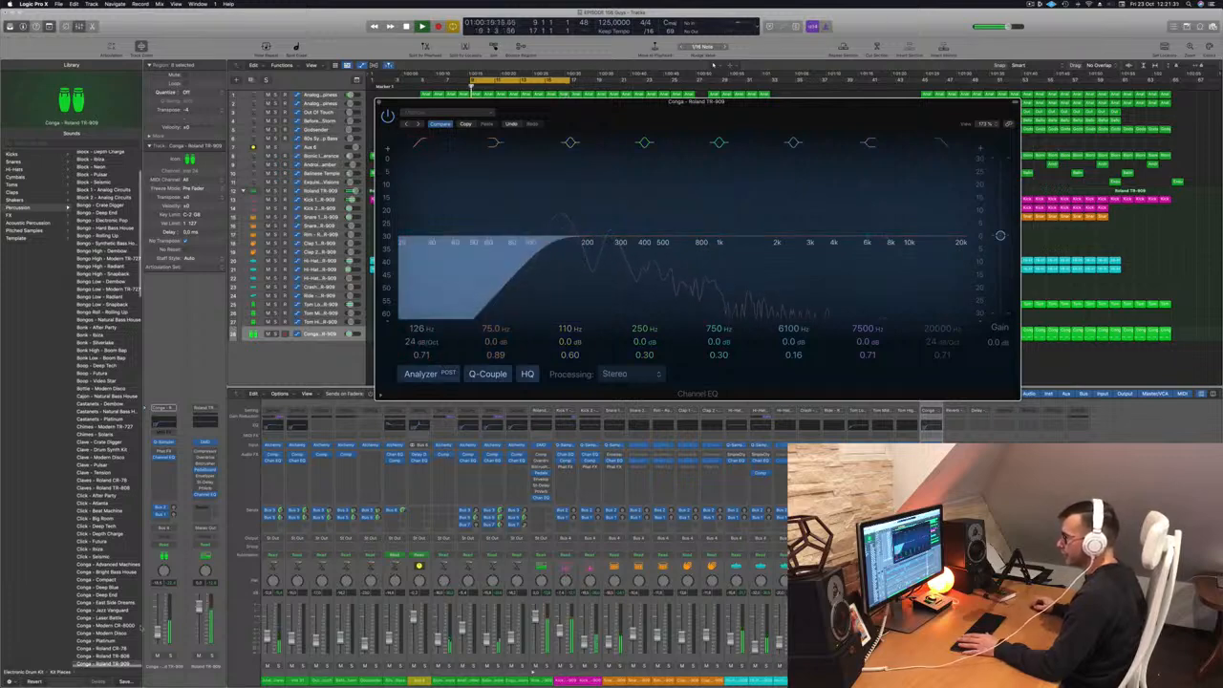
left_click(713, 93)
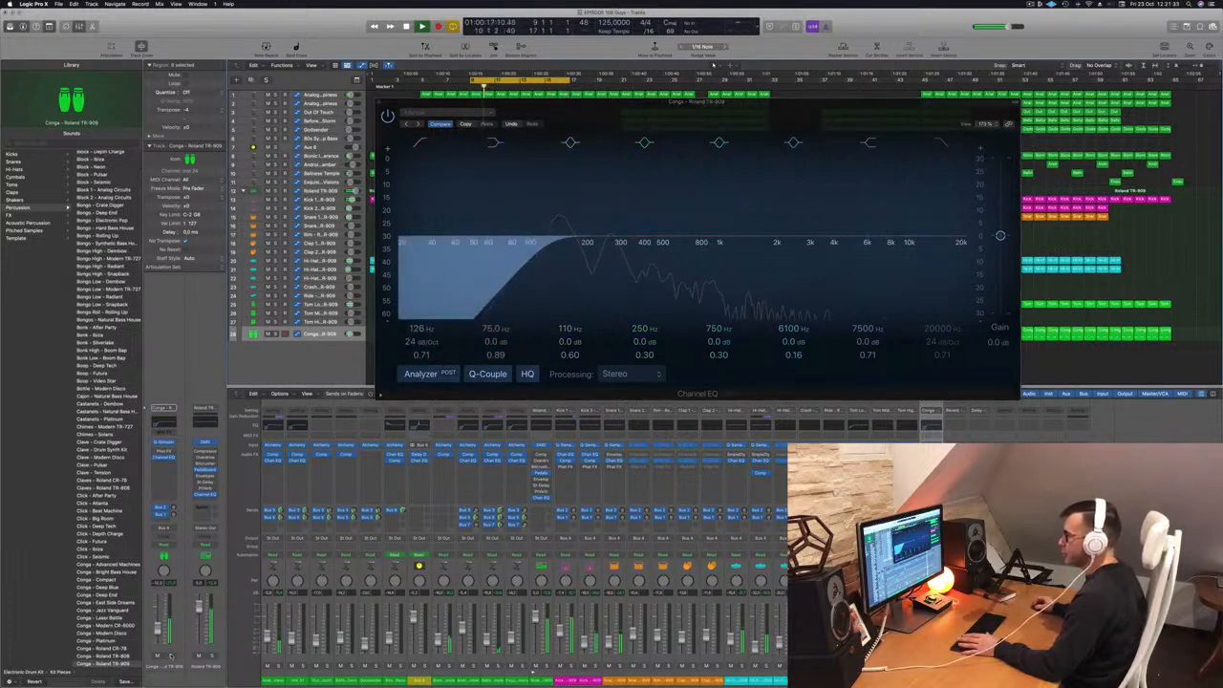
- Compare the filtered Conga track soloed and in the full mix, and close its Channel EQ
key("s")
key("s")
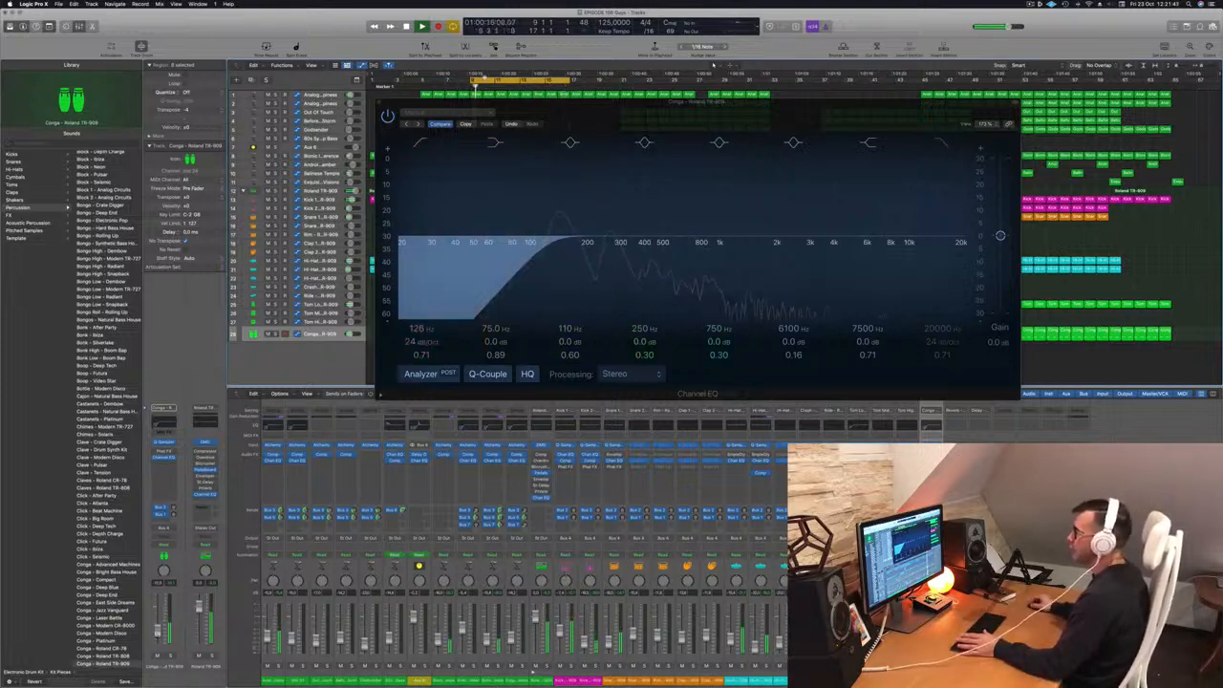
left_click(380, 103)
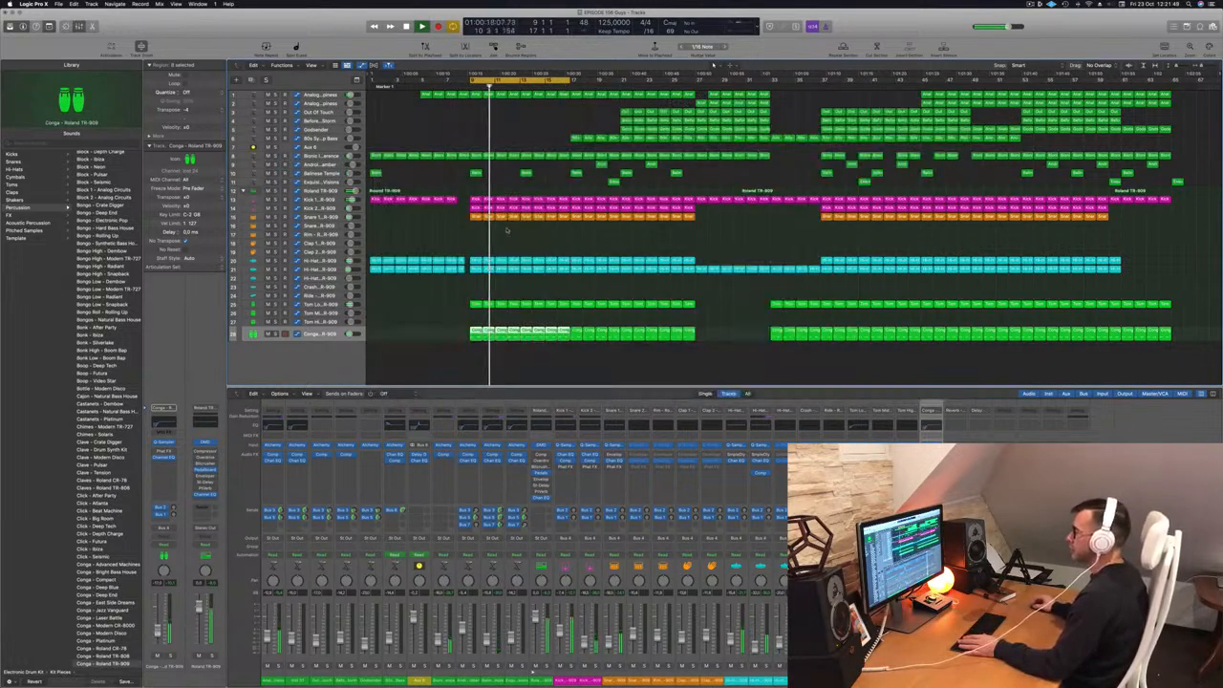
- Enable a 48 dB/Oct low-cut filter in the Hi-Hat Closed 2 track's Channel EQ, with its cutoff slightly above 1 kHz
left_click(331, 270)
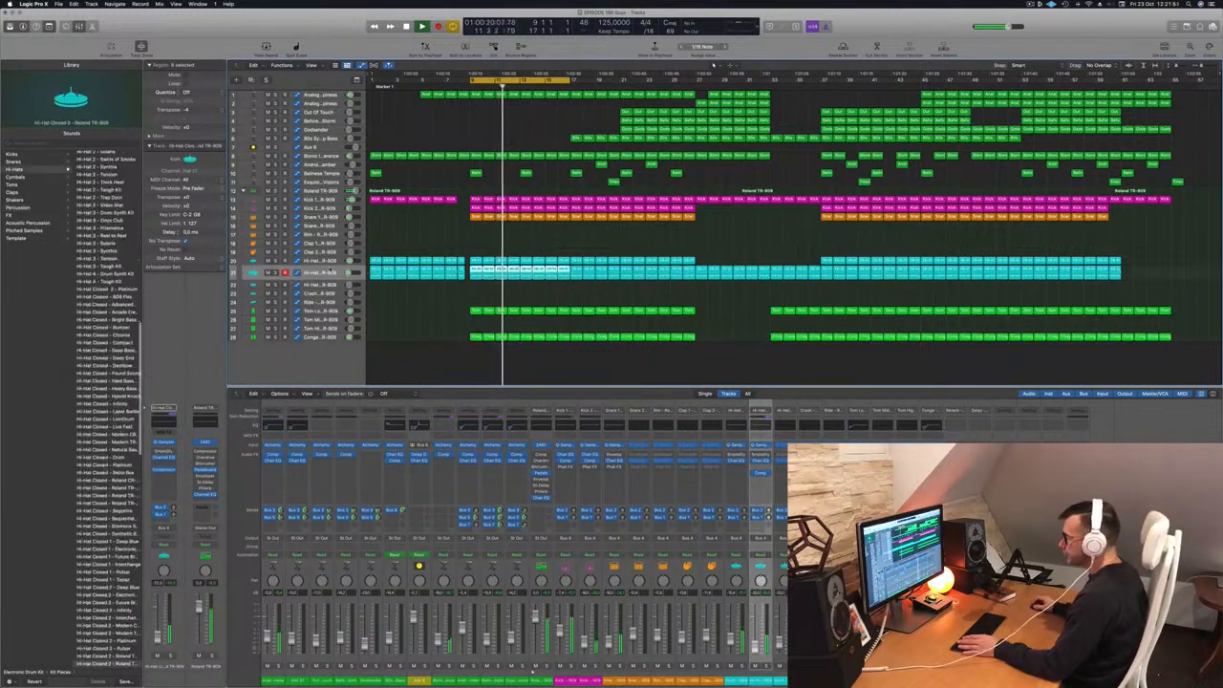
key("s")
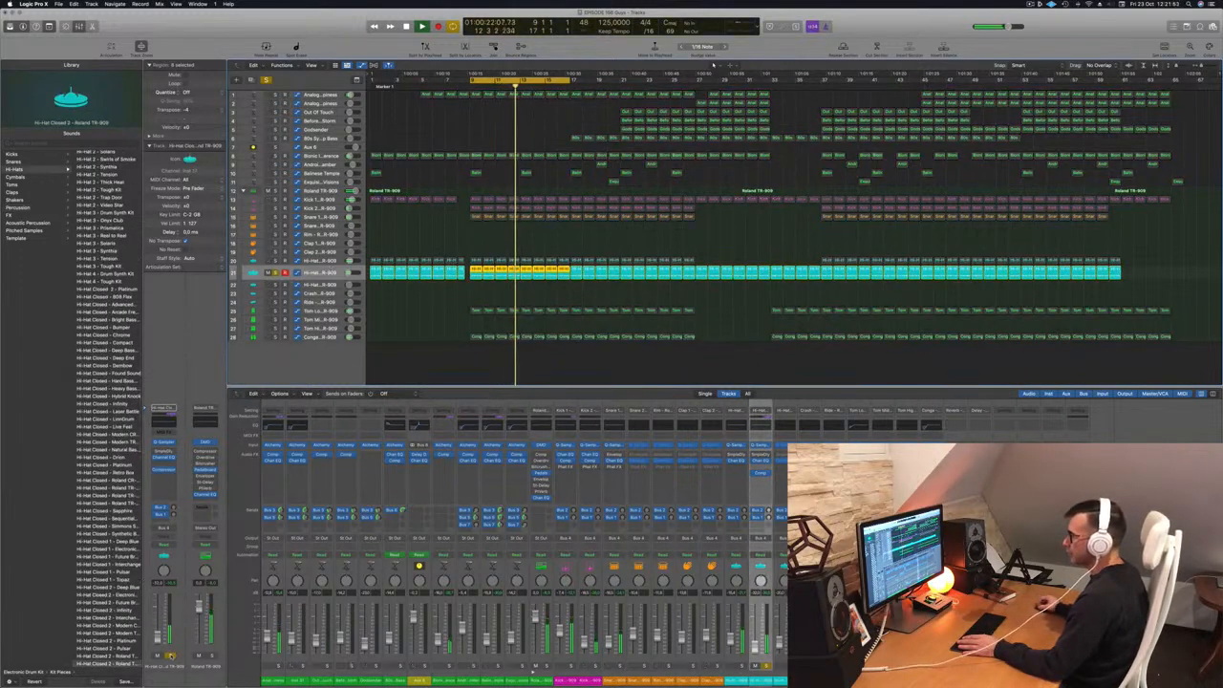
key("s")
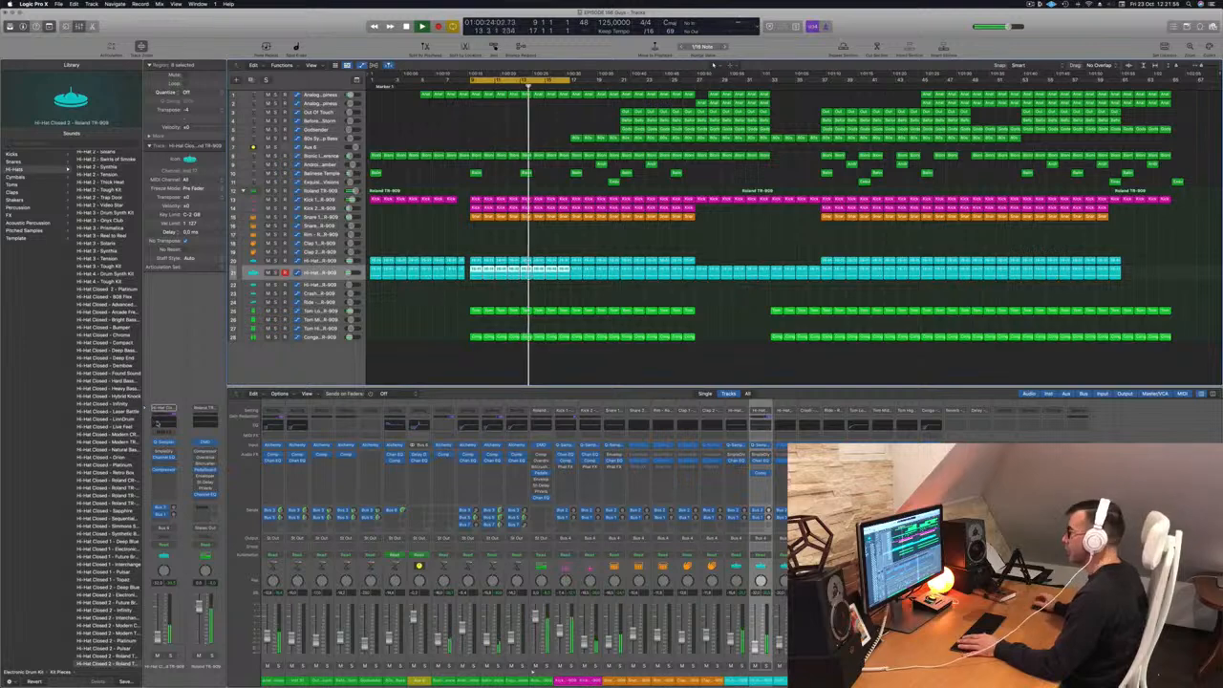
left_click(168, 426)
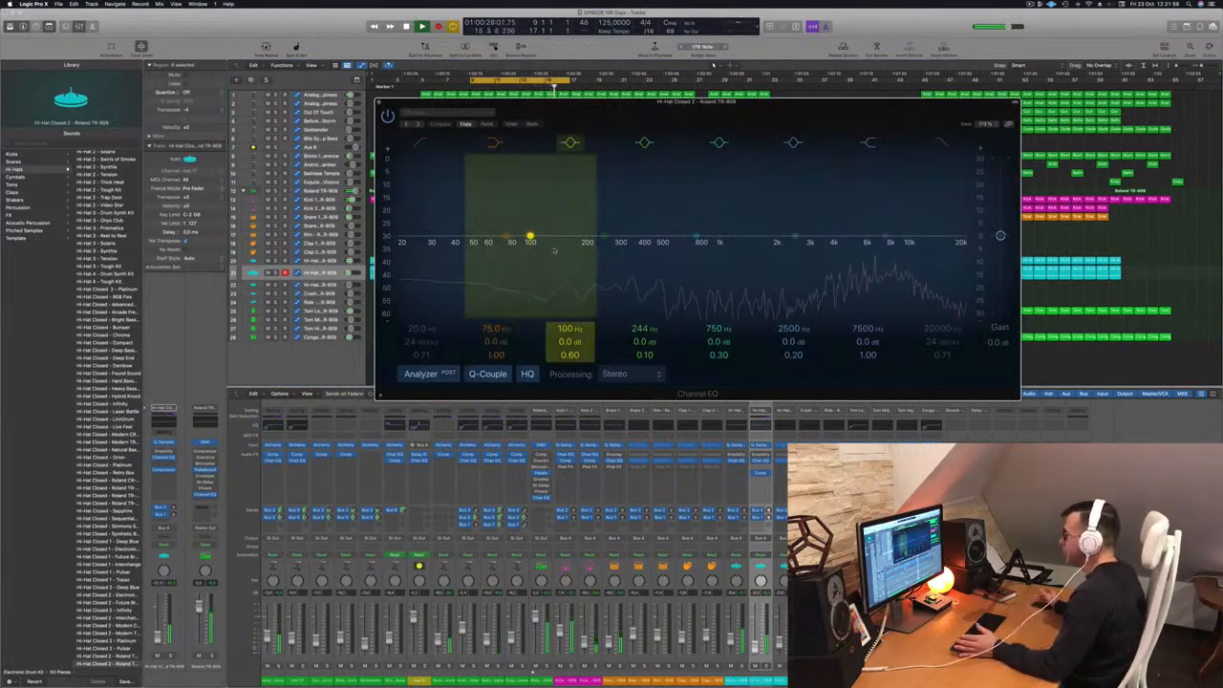
left_click(421, 141)
left_click_drag(422, 143, 618, 167)
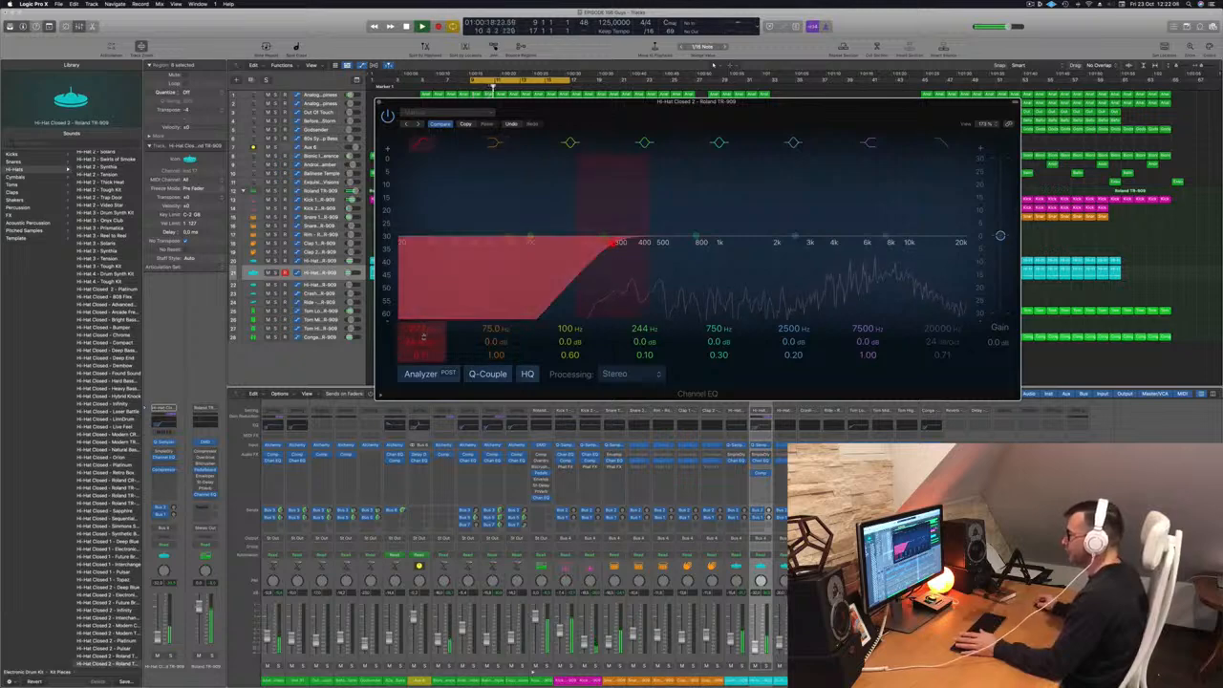
left_click_drag(421, 342, 422, 329)
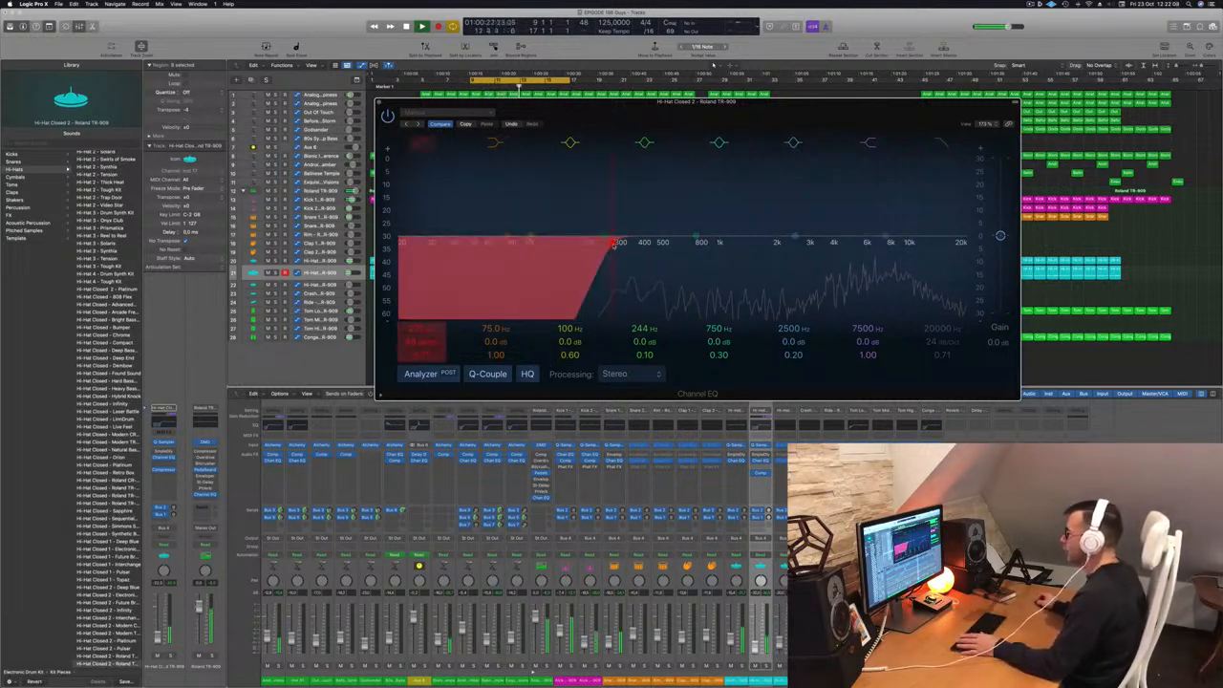
left_click_drag(613, 244, 736, 240)
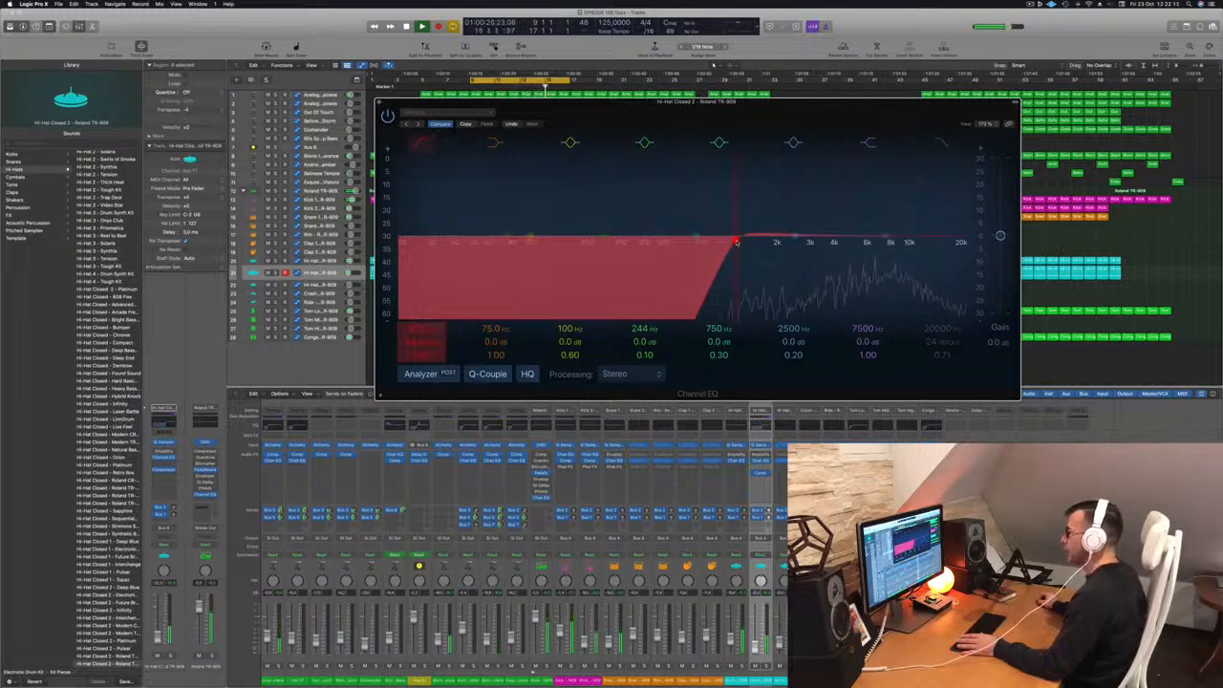
- Set the Hi-Hat Closed 2 low-cut filter to 1430 Hz with a Q of 0.64 and compare it with the unfiltered sound
mouse_move(735, 241)
left_mouse_down()
mouse_move(656, 241)
mouse_move(746, 246)
left_mouse_up()
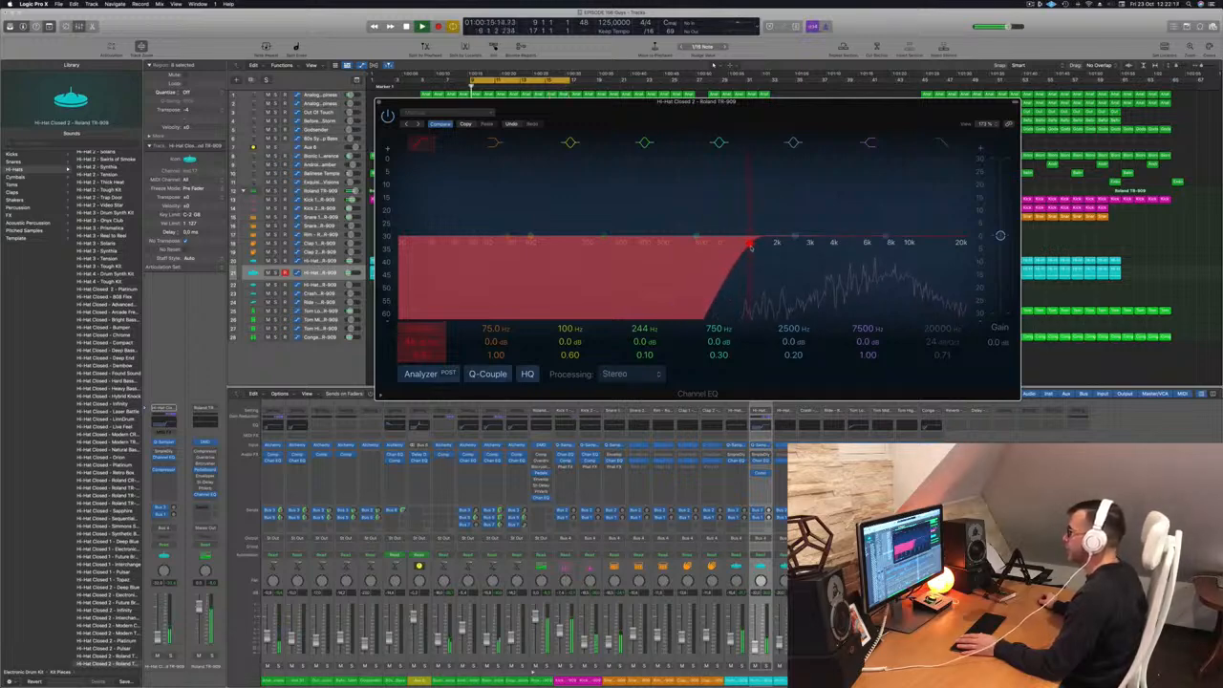
left_click_drag(750, 245, 751, 245)
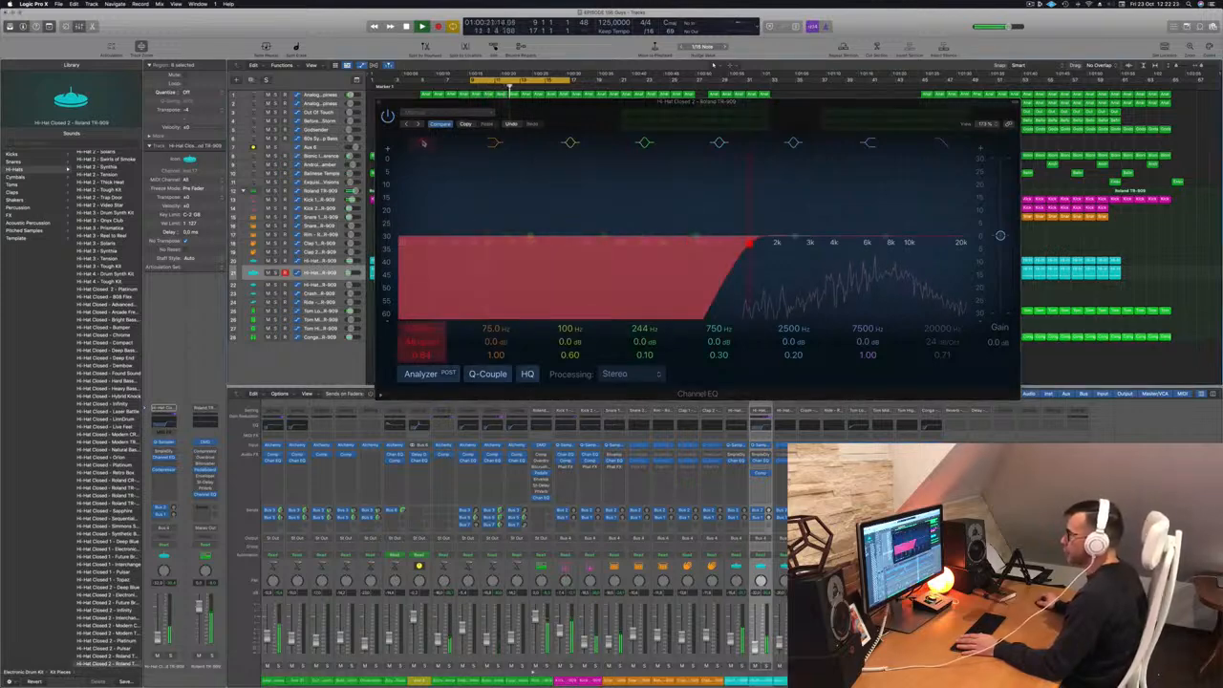
left_click(421, 142)
left_click(422, 142)
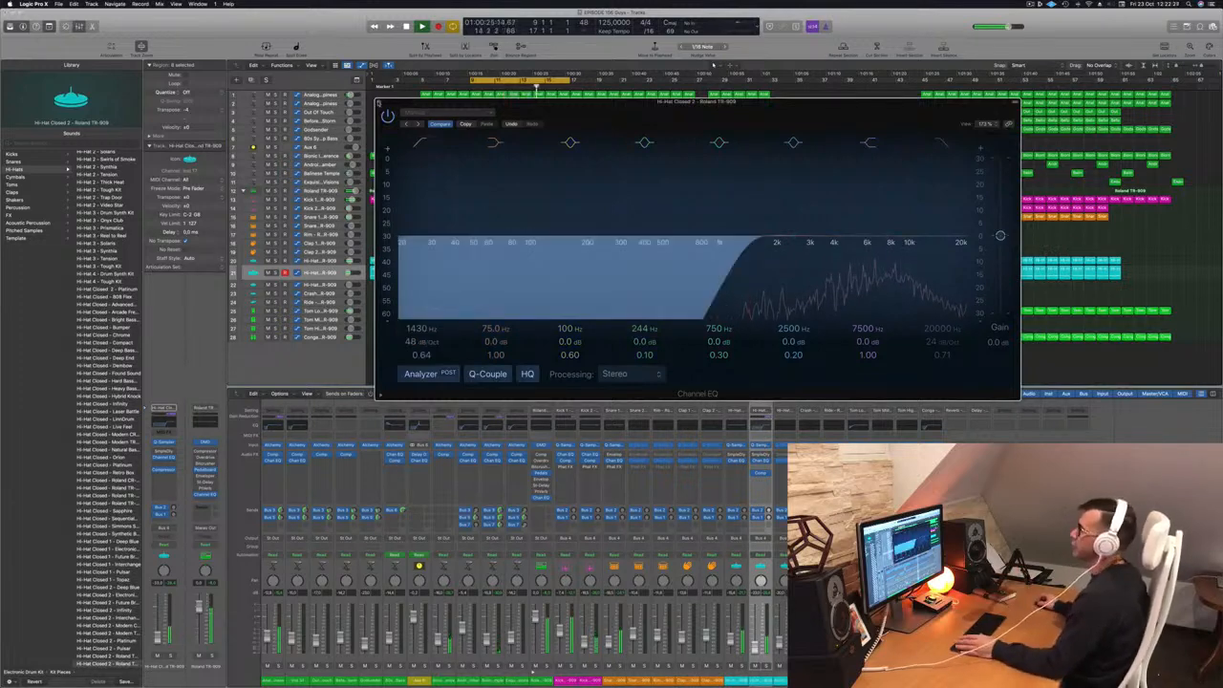
key("super+w")
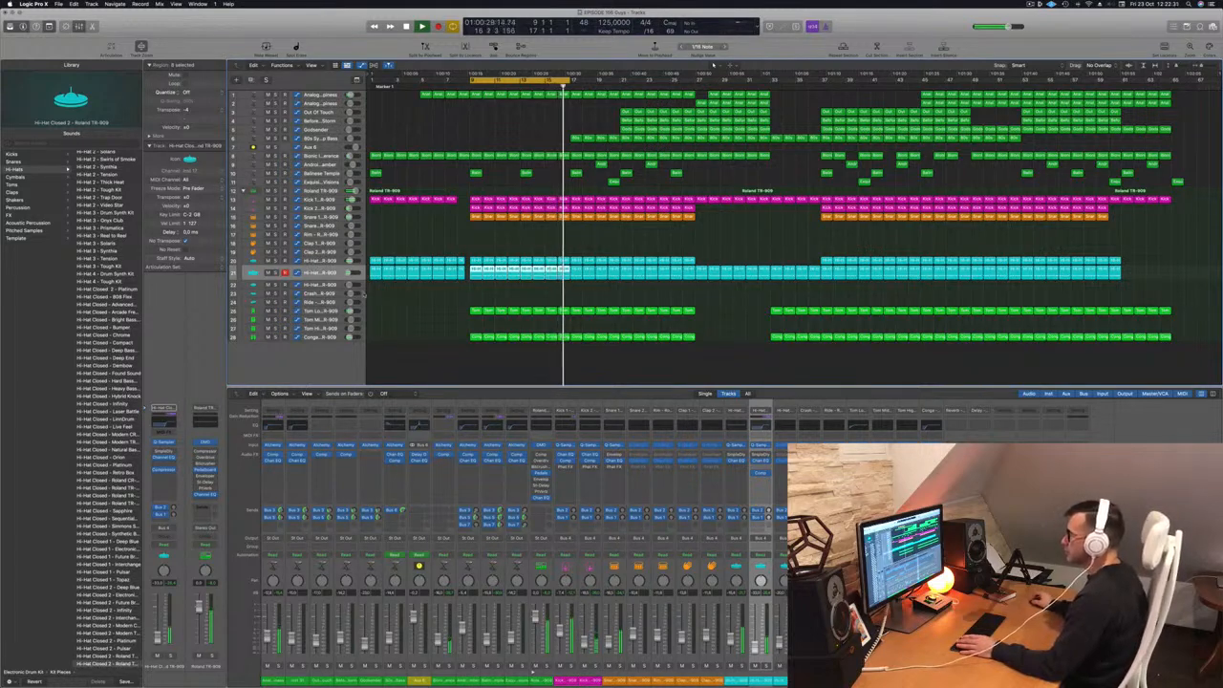
- Audition the Hi-Hat Closed track soloed and replace its sound with Hi-Hat Closed - Roland TR-606 from the Library
key("Up")
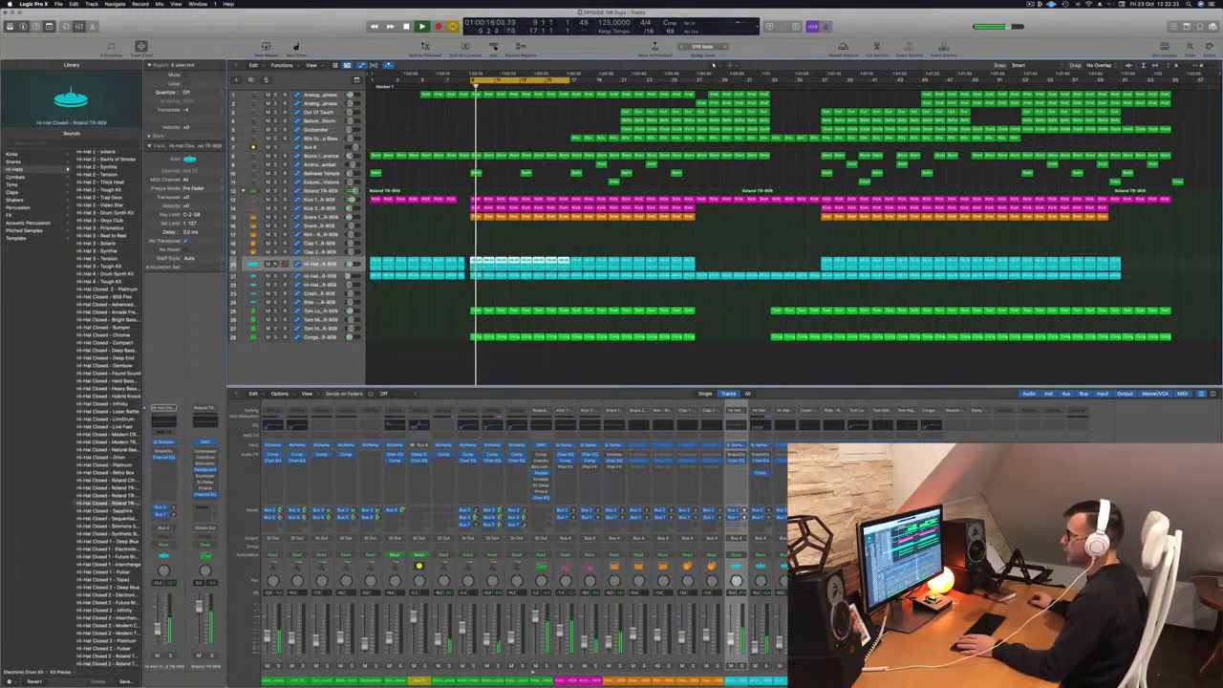
key("s")
key("s")
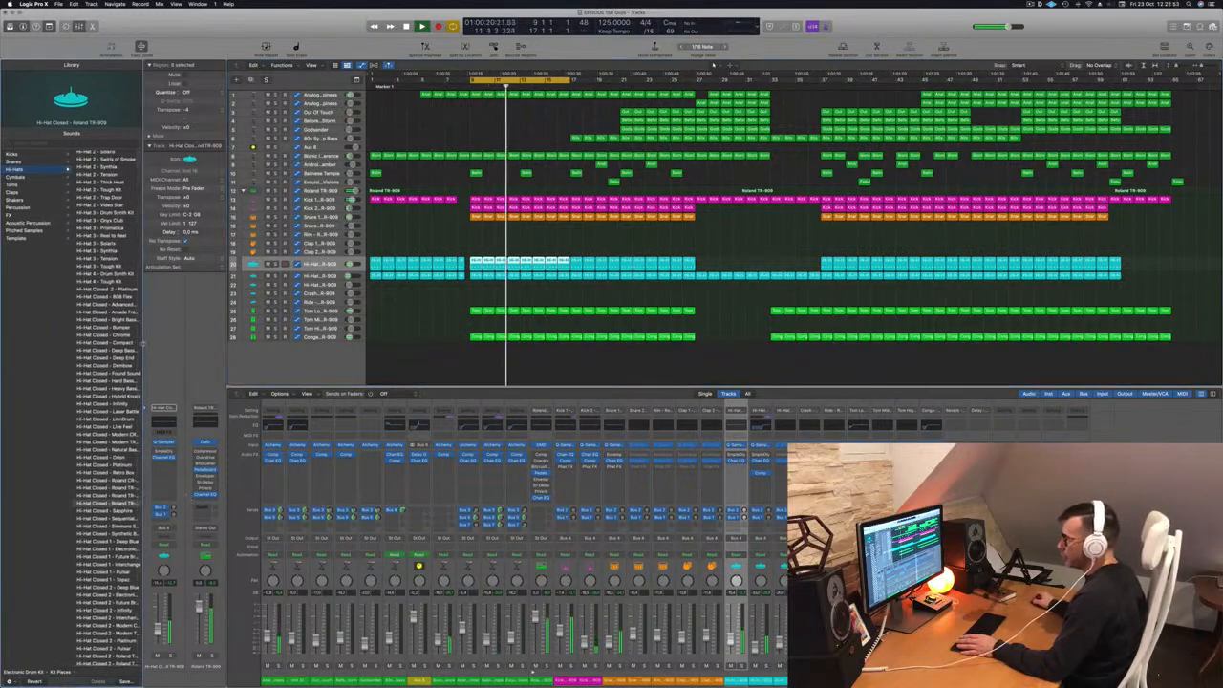
left_click_drag(142, 344, 188, 350)
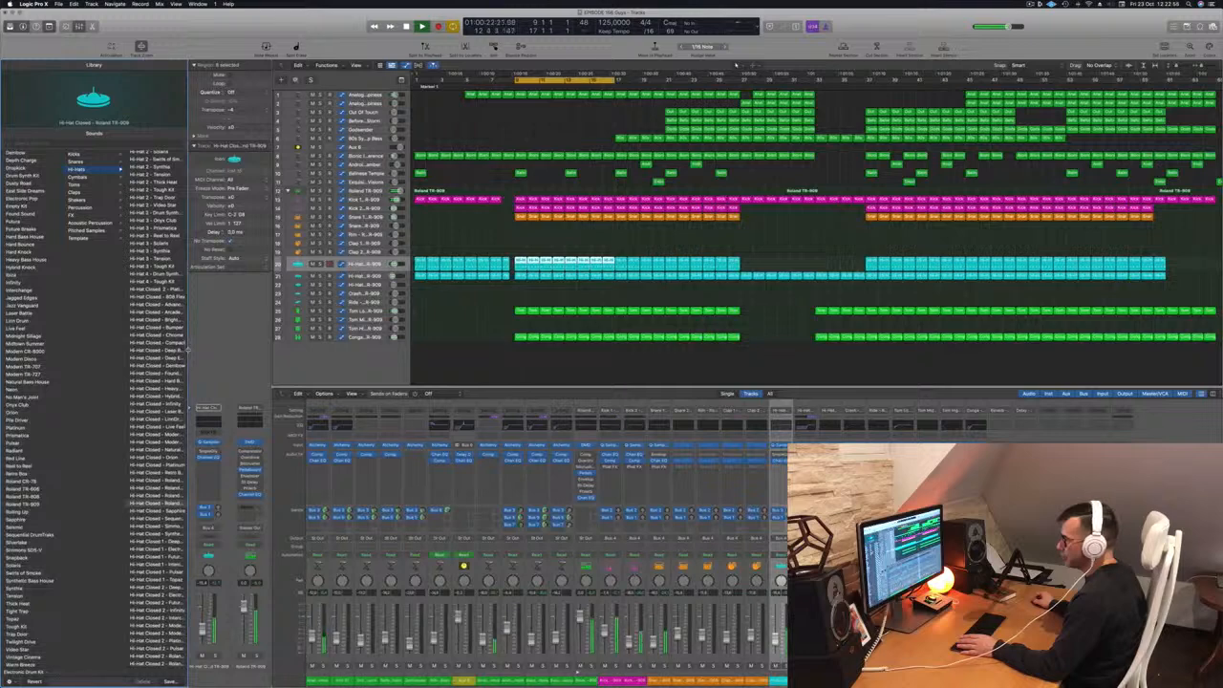
scroll(153, 350, "right", 3)
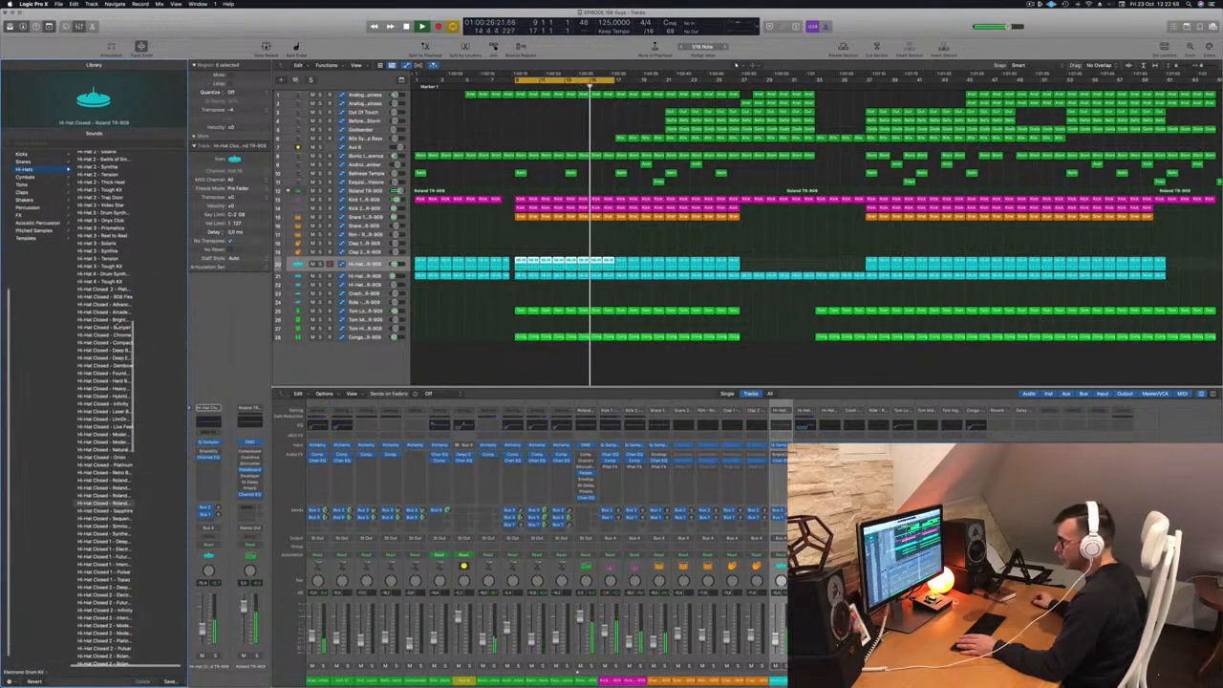
scroll(144, 153, "right", 1)
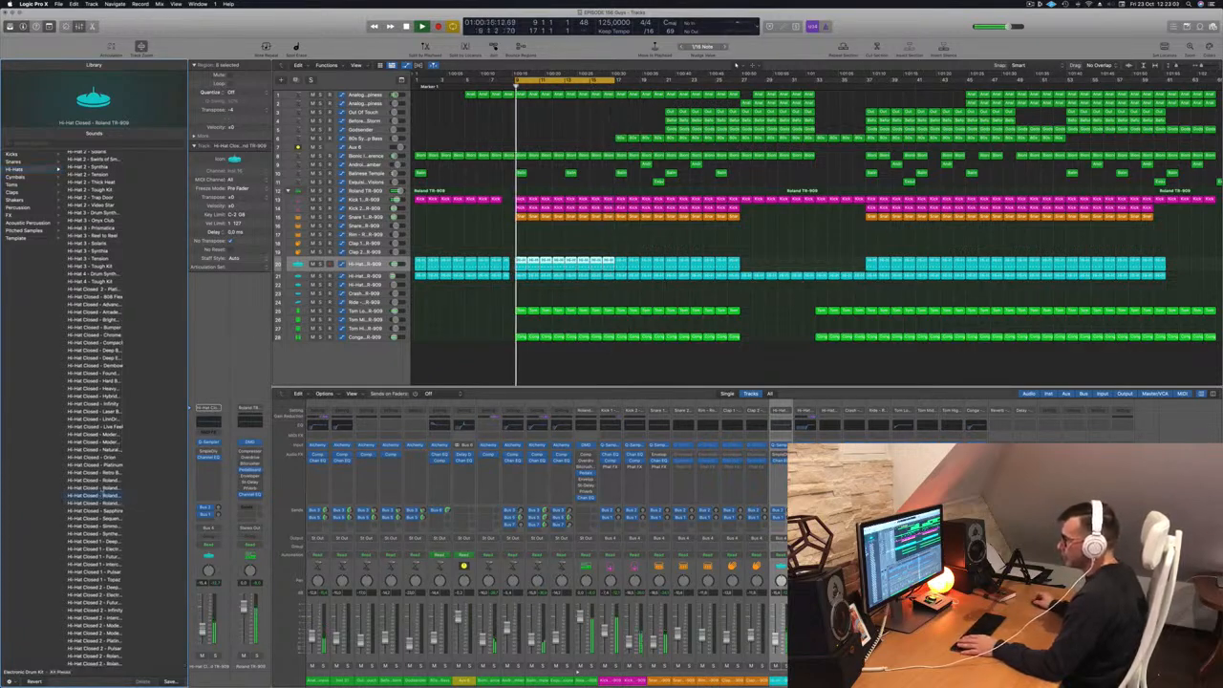
left_click(102, 488)
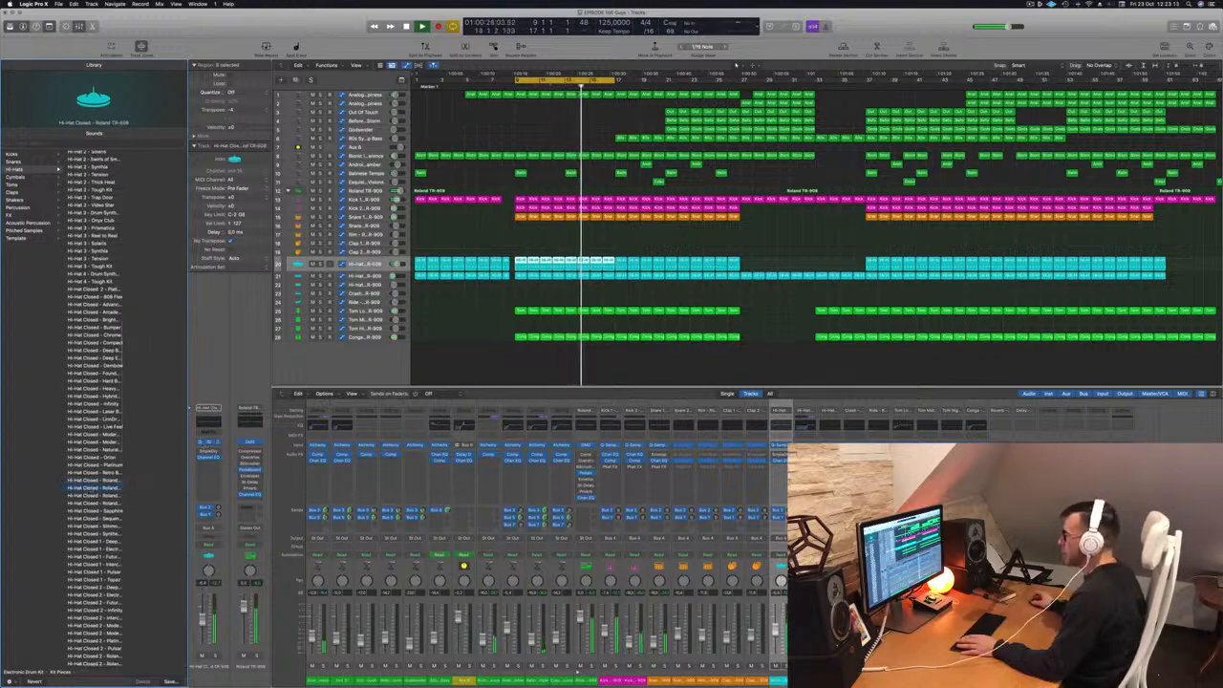
- Open Quick Sampler for the Hi-Hat Closed track and lengthen all its selected notes in the Piano Roll
left_click(206, 442)
left_click_drag(571, 108, 719, 239)
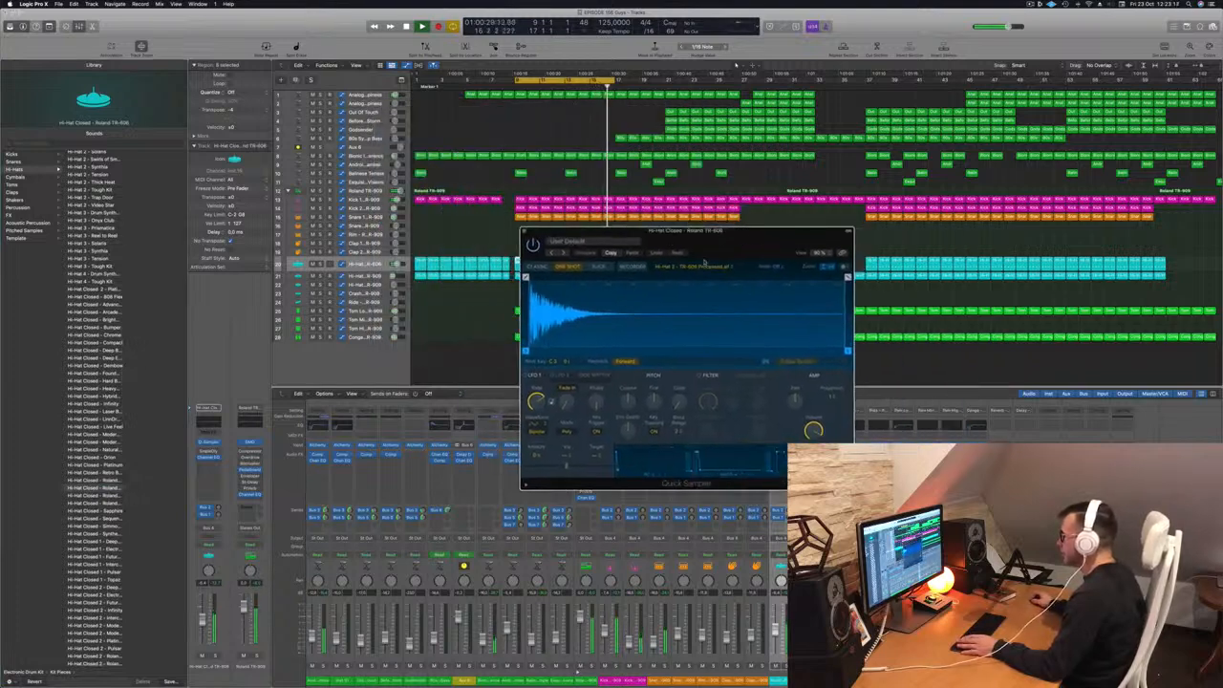
left_click(369, 263)
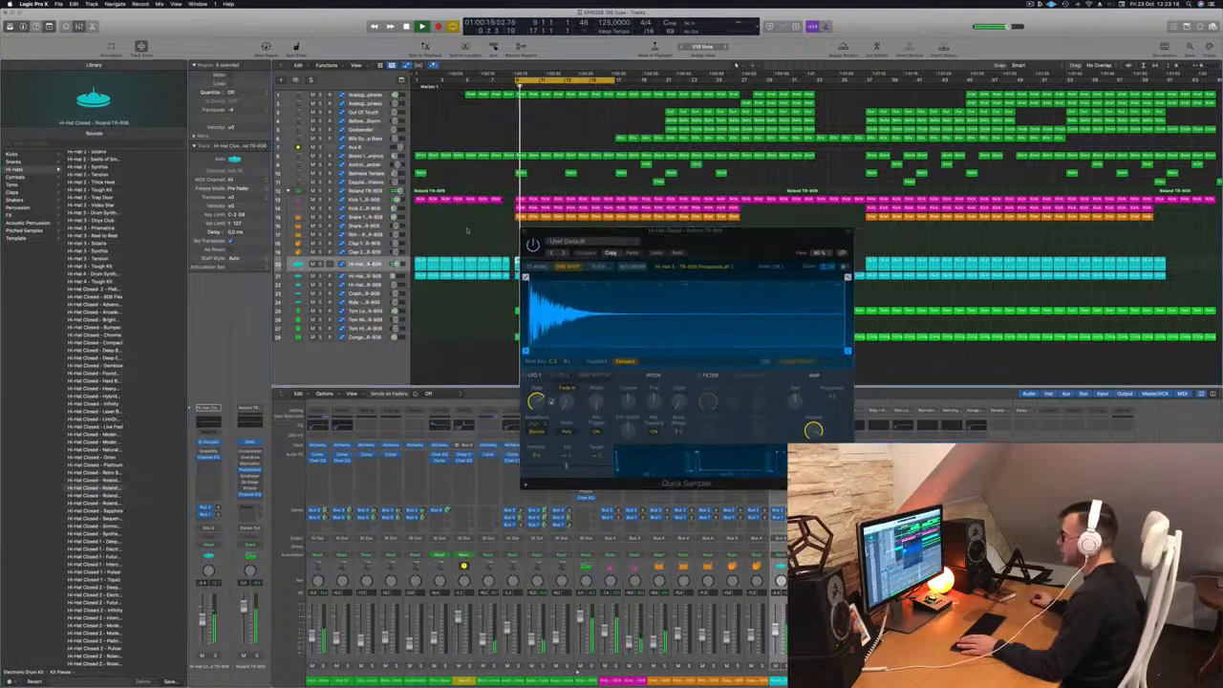
left_click_drag(565, 234, 757, 358)
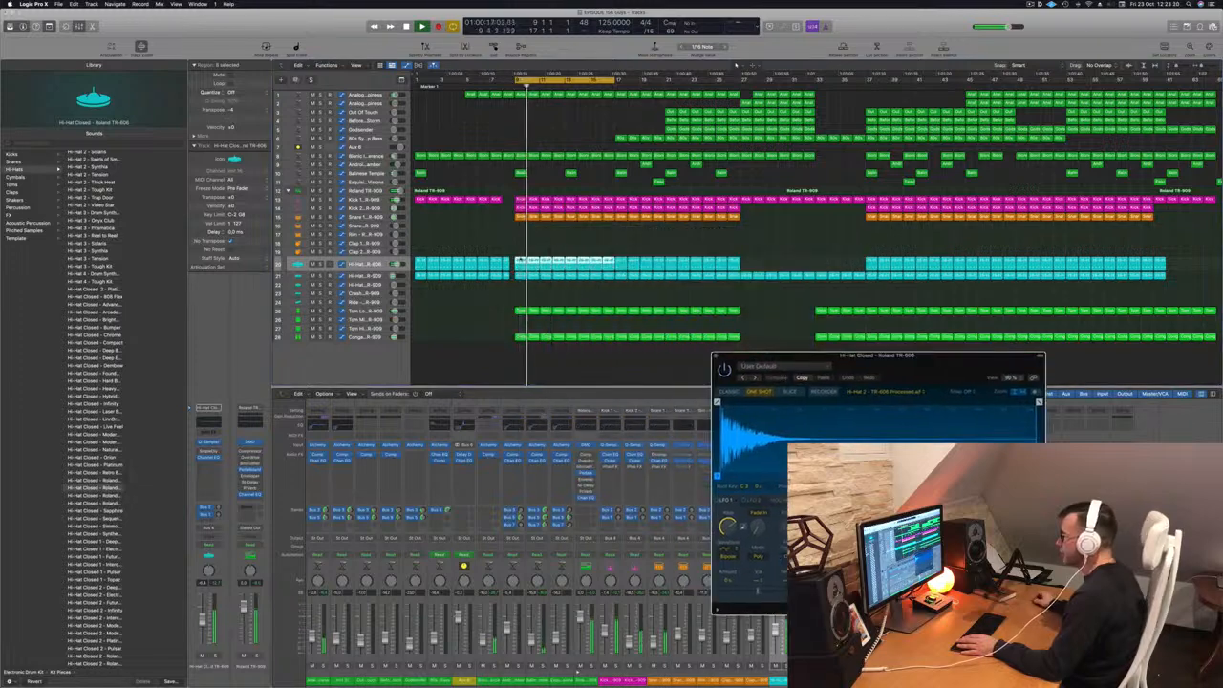
left_click(520, 263)
key("p")
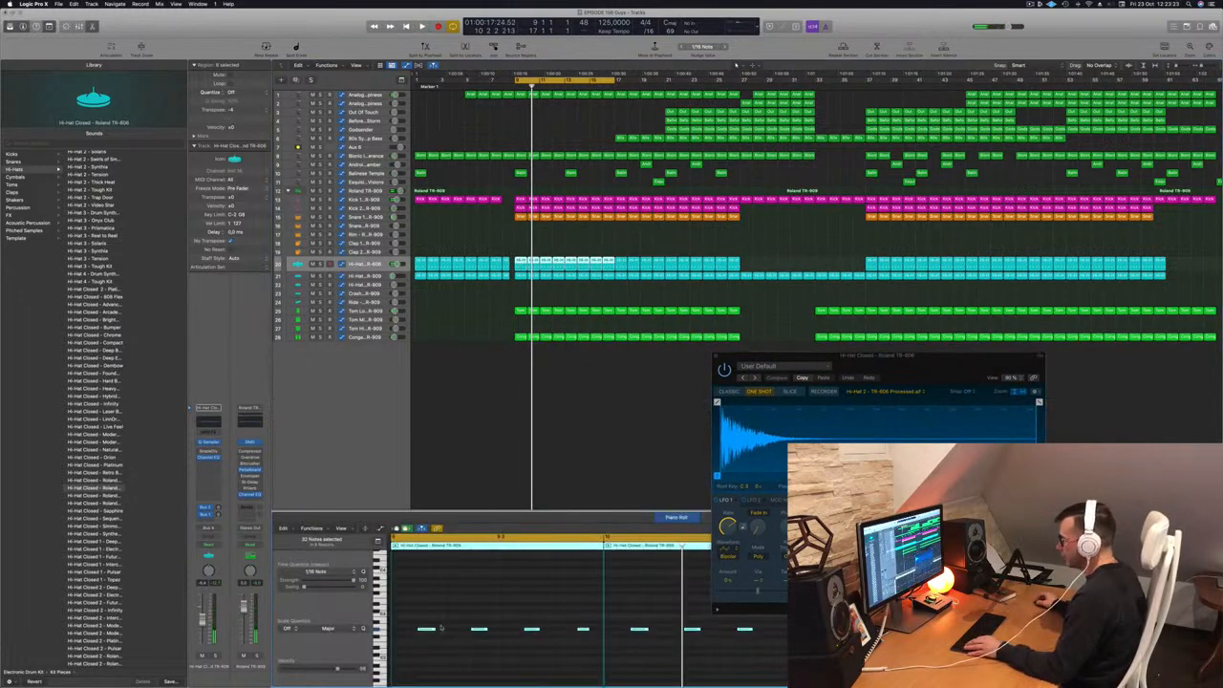
left_click_drag(432, 629, 447, 628)
key("space")
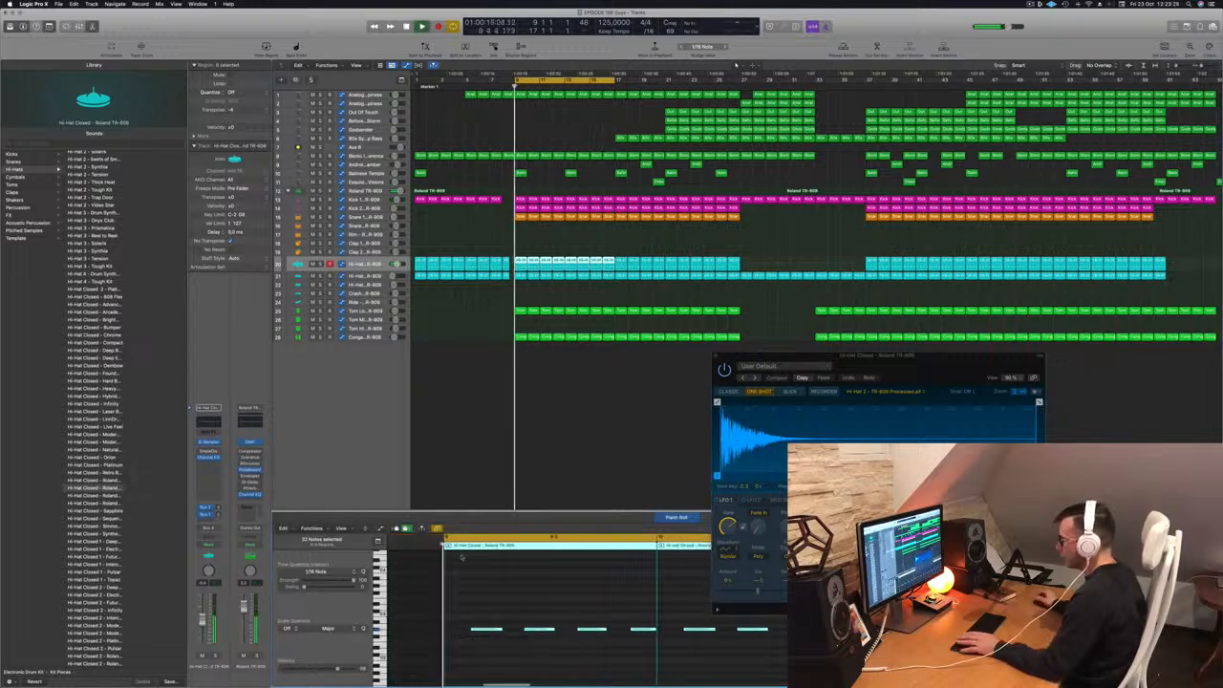
- Trim the end of the hi-hat sample in Quick Sampler and add a fade-out over about its last 60 percent
left_click_drag(843, 387, 475, 367)
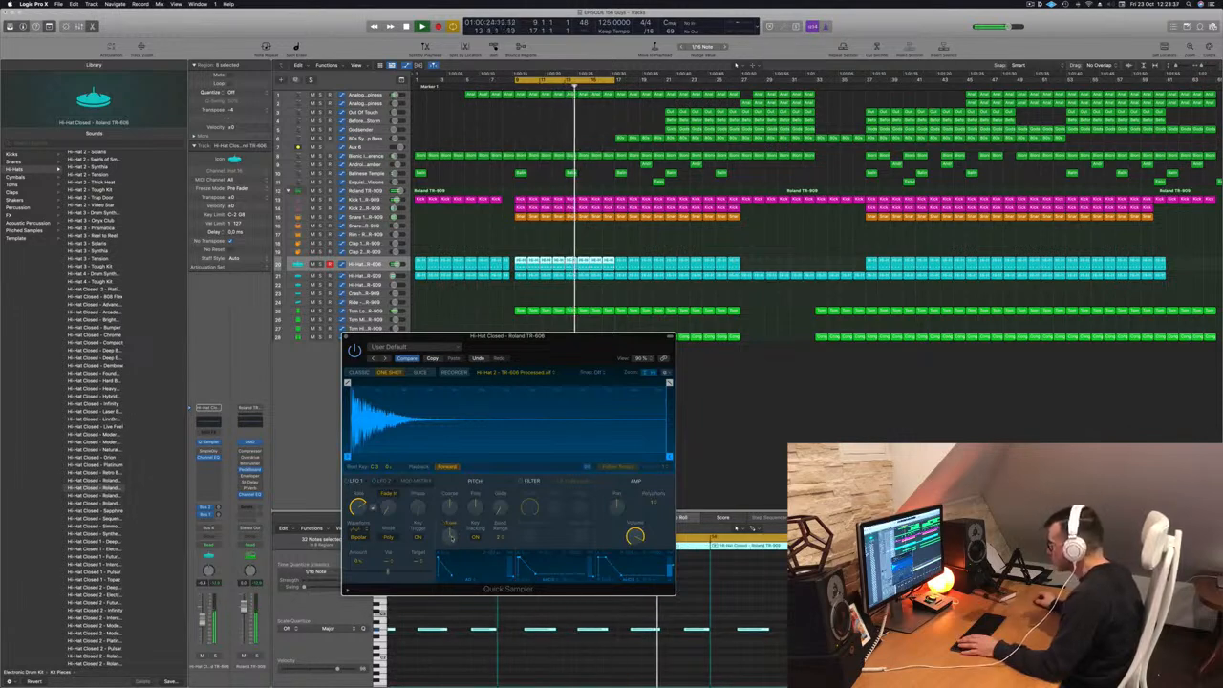
left_click_drag(579, 337, 735, 305)
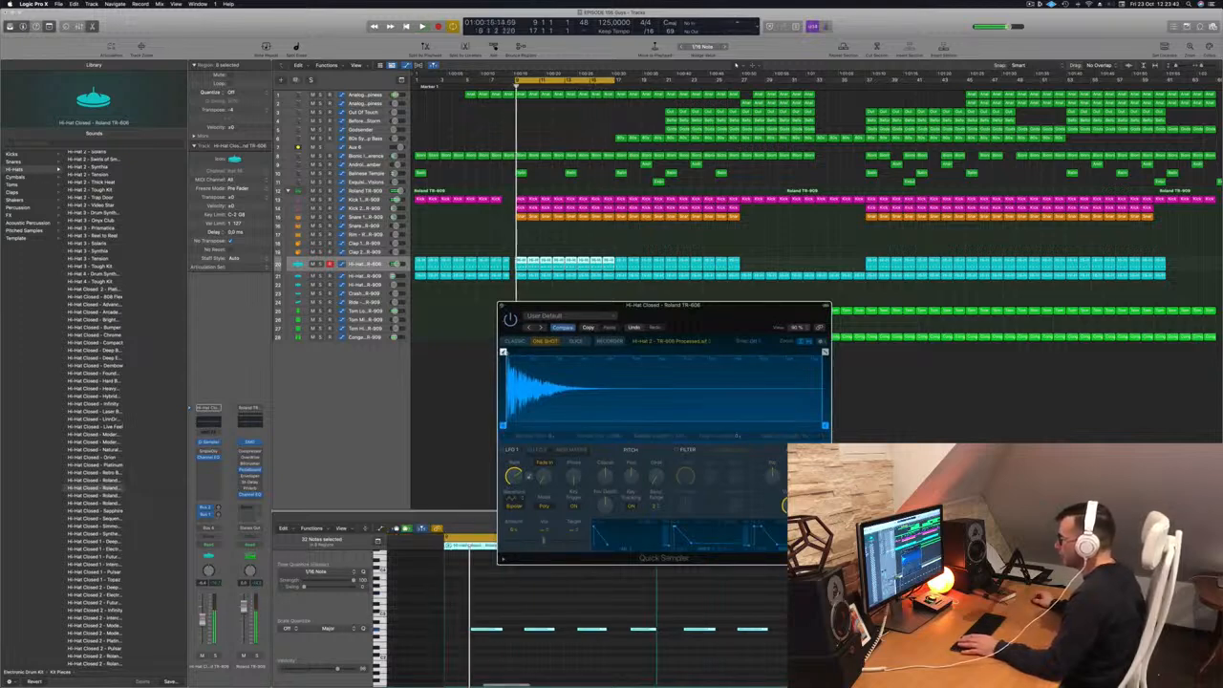
mouse_move(504, 352)
left_mouse_down()
mouse_move(569, 352)
mouse_move(468, 357)
left_mouse_up()
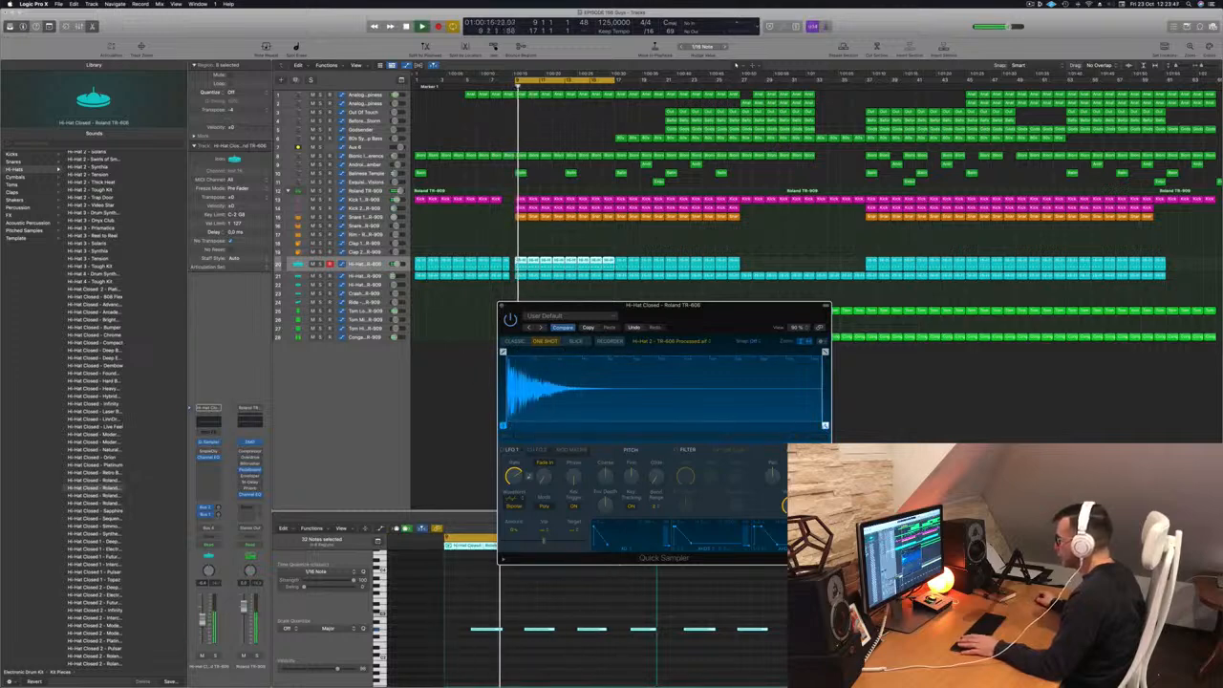
left_click_drag(825, 390, 620, 383)
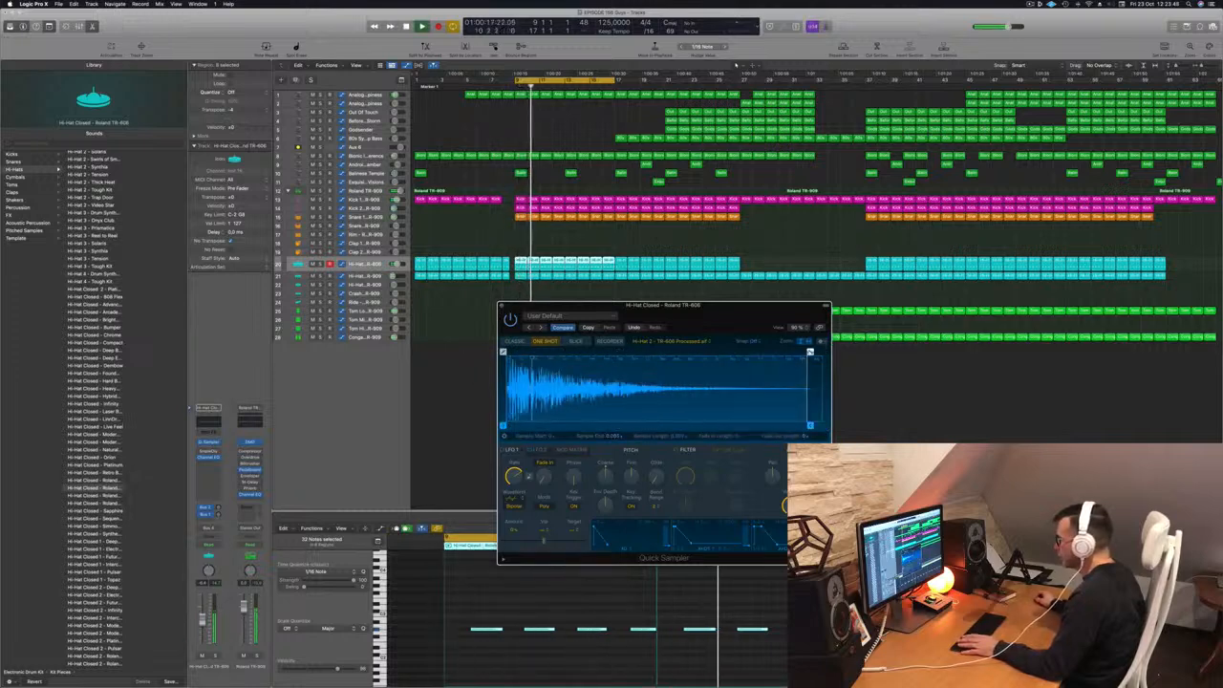
left_click_drag(810, 352, 619, 352)
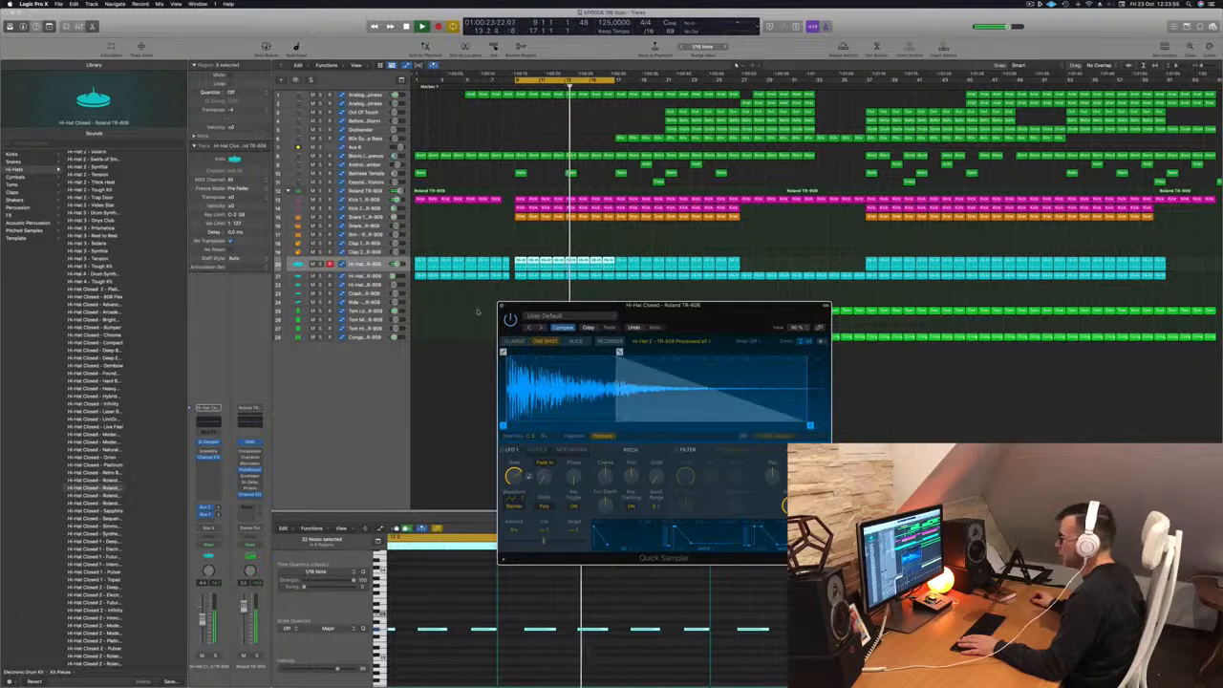
key("super+w")
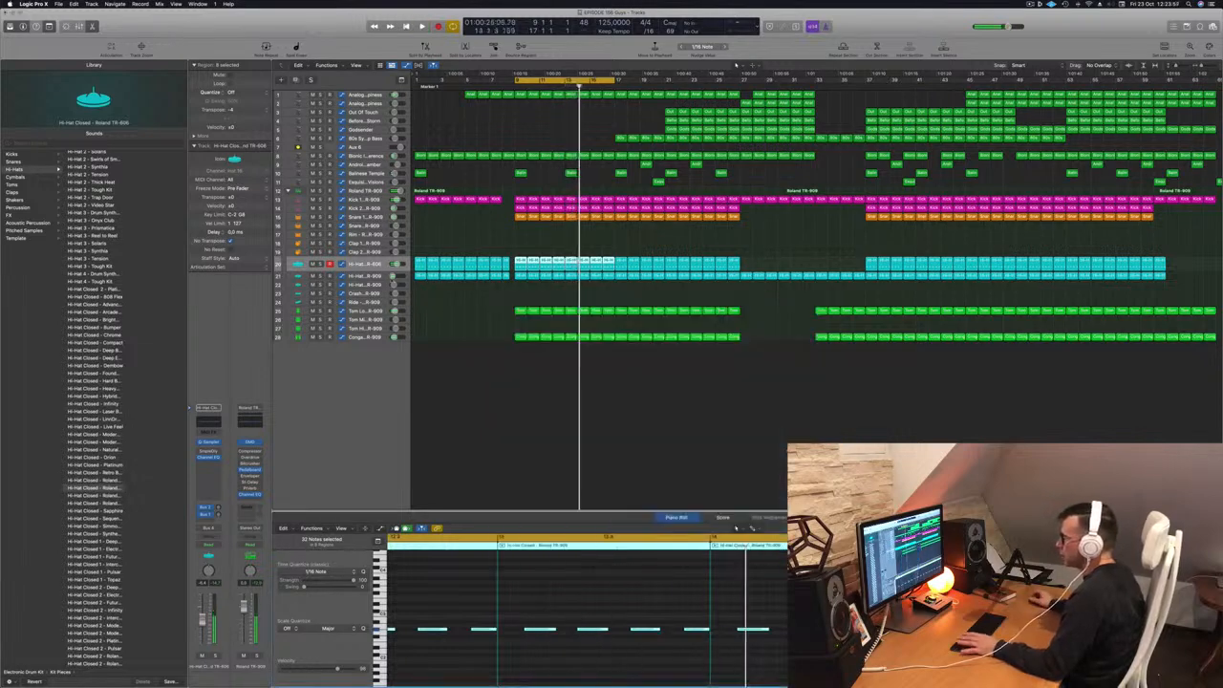
key("space")
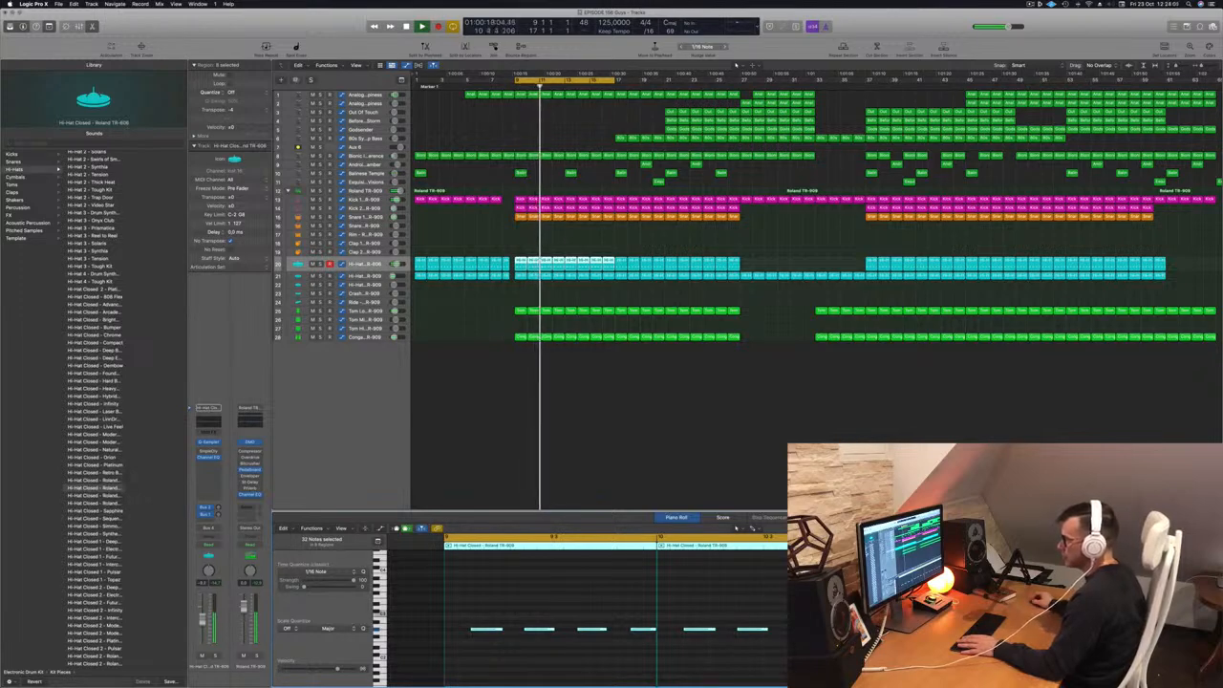
- Enable a 24 dB/Oct low-cut filter at 4040 Hz in the Hi-Hat Closed track's Channel EQ and replay the loop
left_click(205, 427)
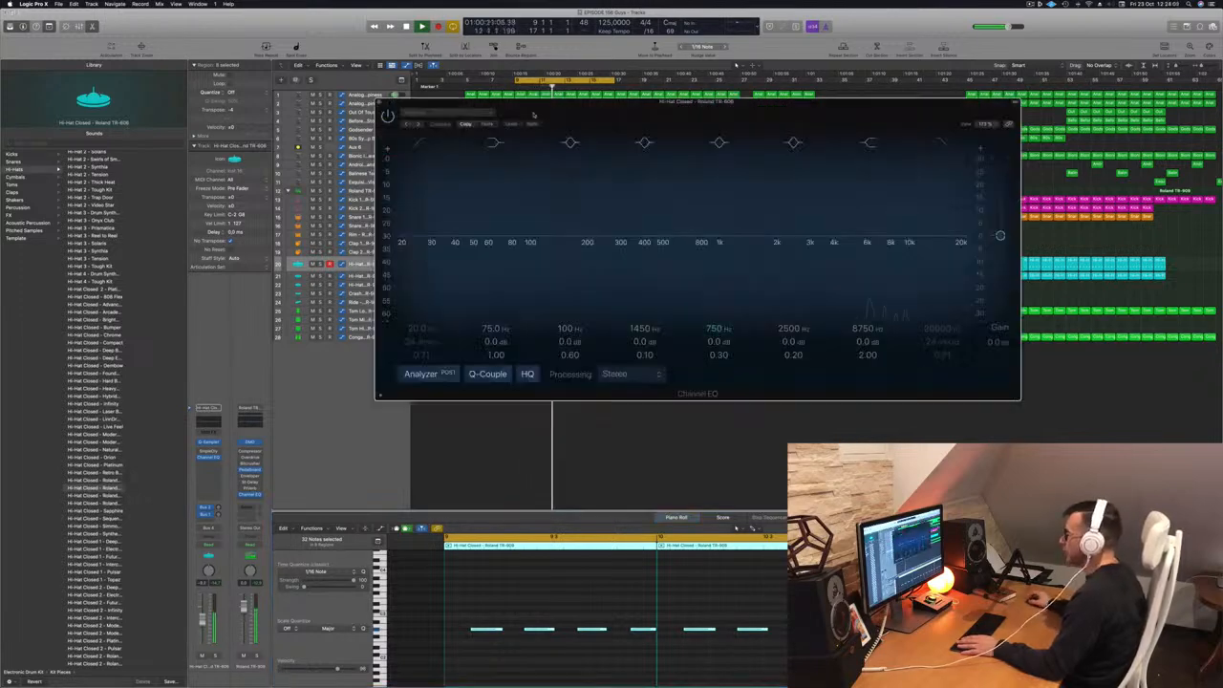
left_click(419, 143)
left_click_drag(401, 229, 834, 239)
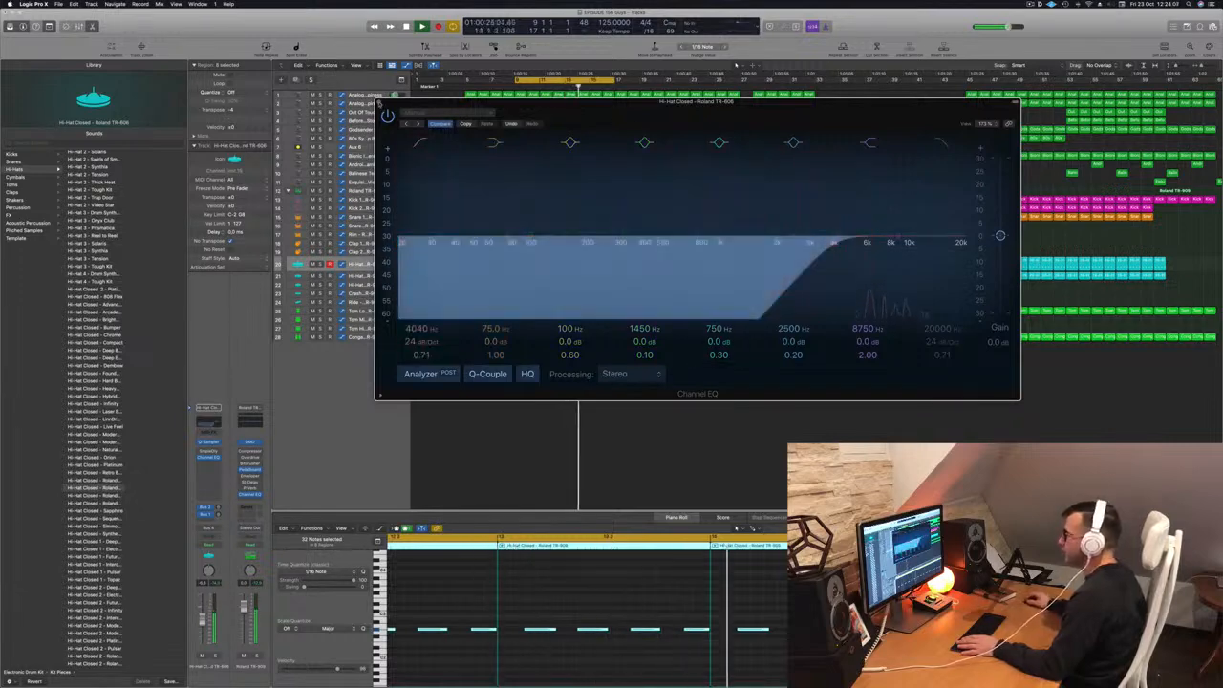
left_click(379, 103)
key("space")
key("space")
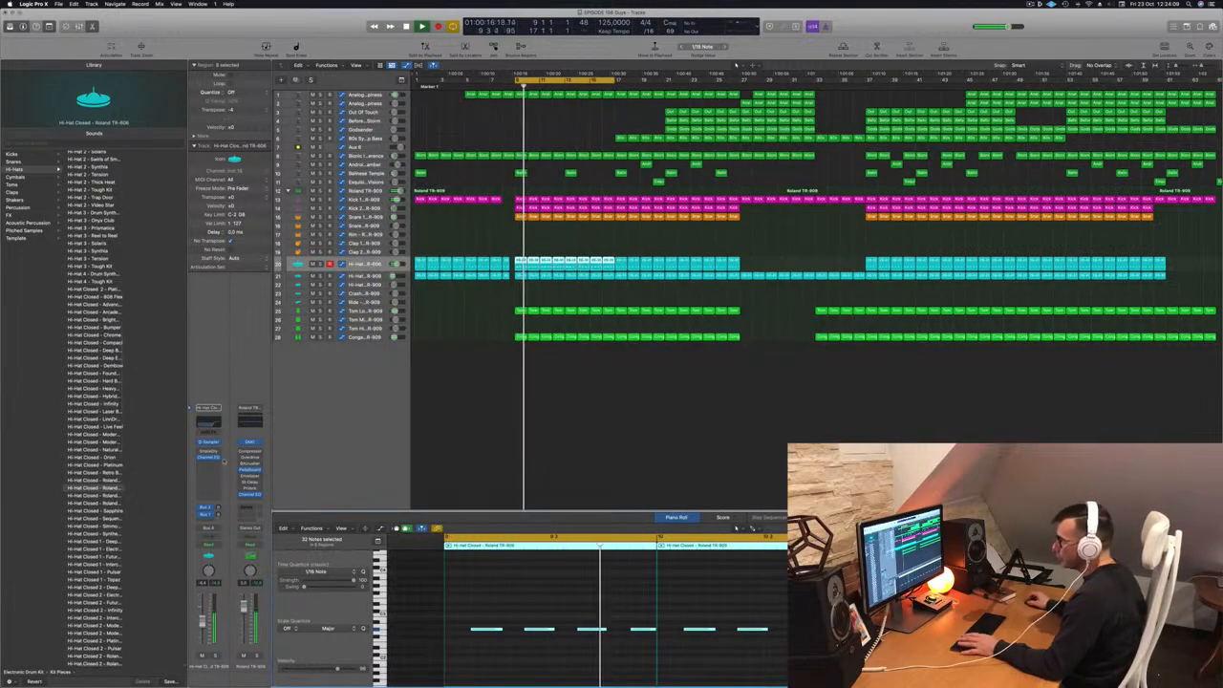
- Enable Sample Delay on the Hi-Hat Closed track with a 10 ms left delay and a 20 ms right delay
left_click(209, 451)
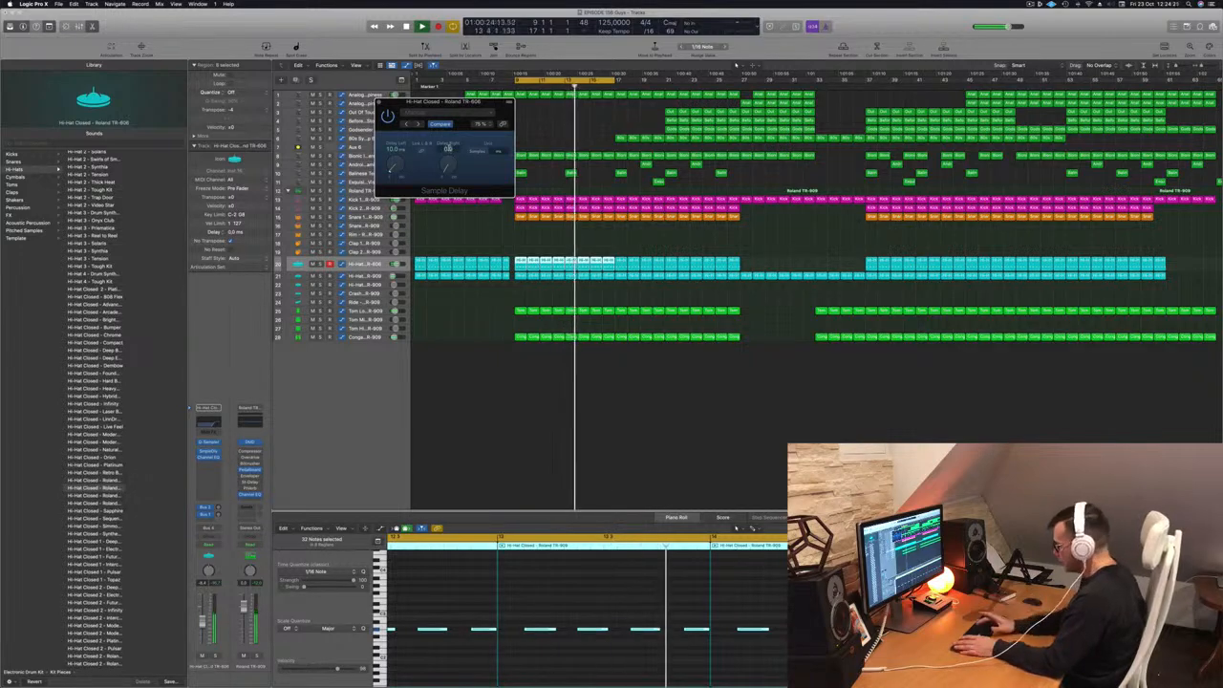
type("20")
key("Return")
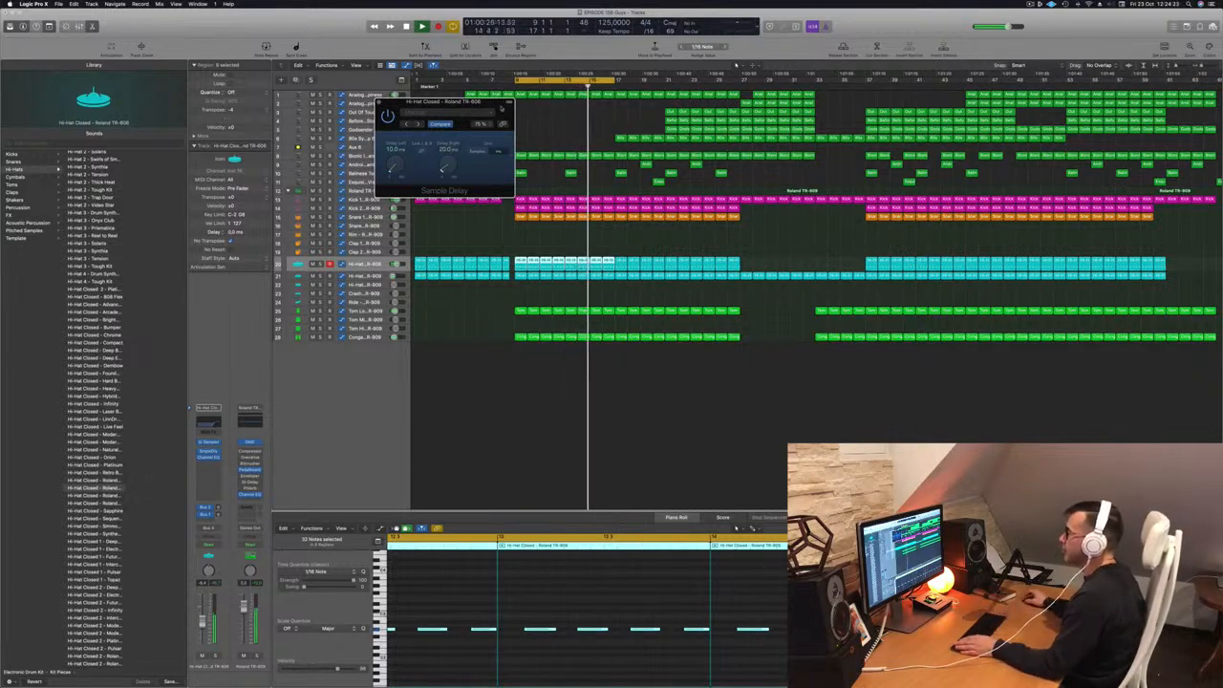
left_click_drag(462, 100, 596, 110)
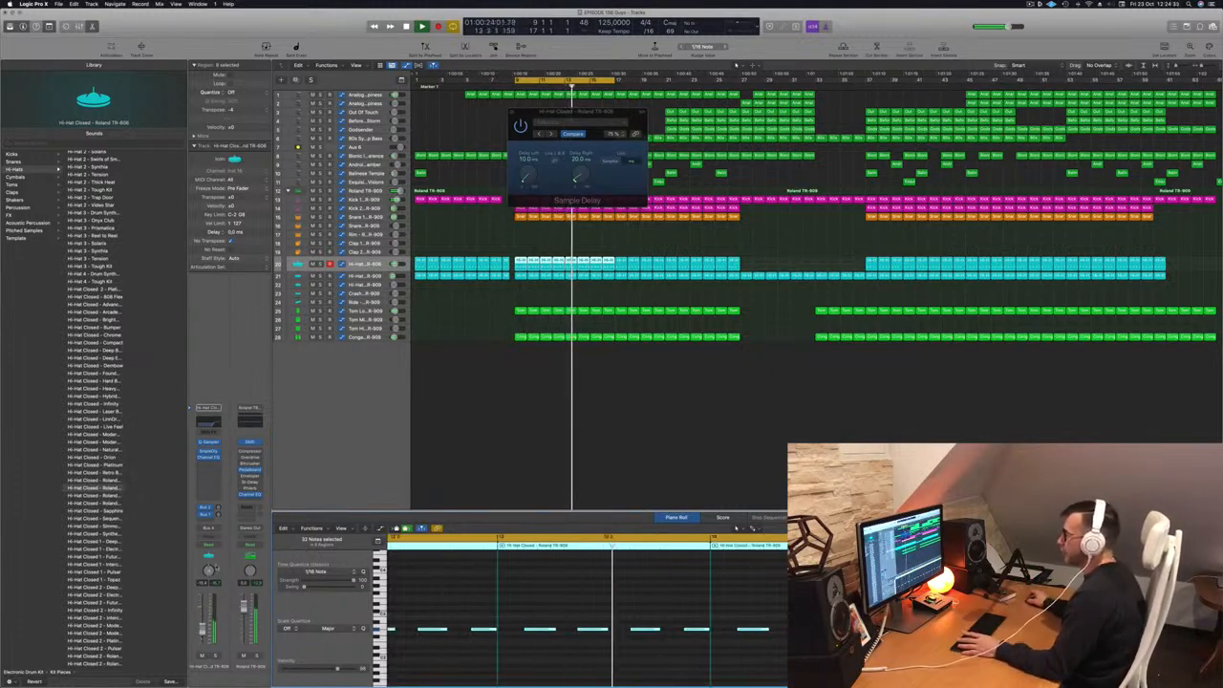
- Set the Hi-Hat Closed track's right sample delay to 15 ms and close the plug-in
double_click(579, 159)
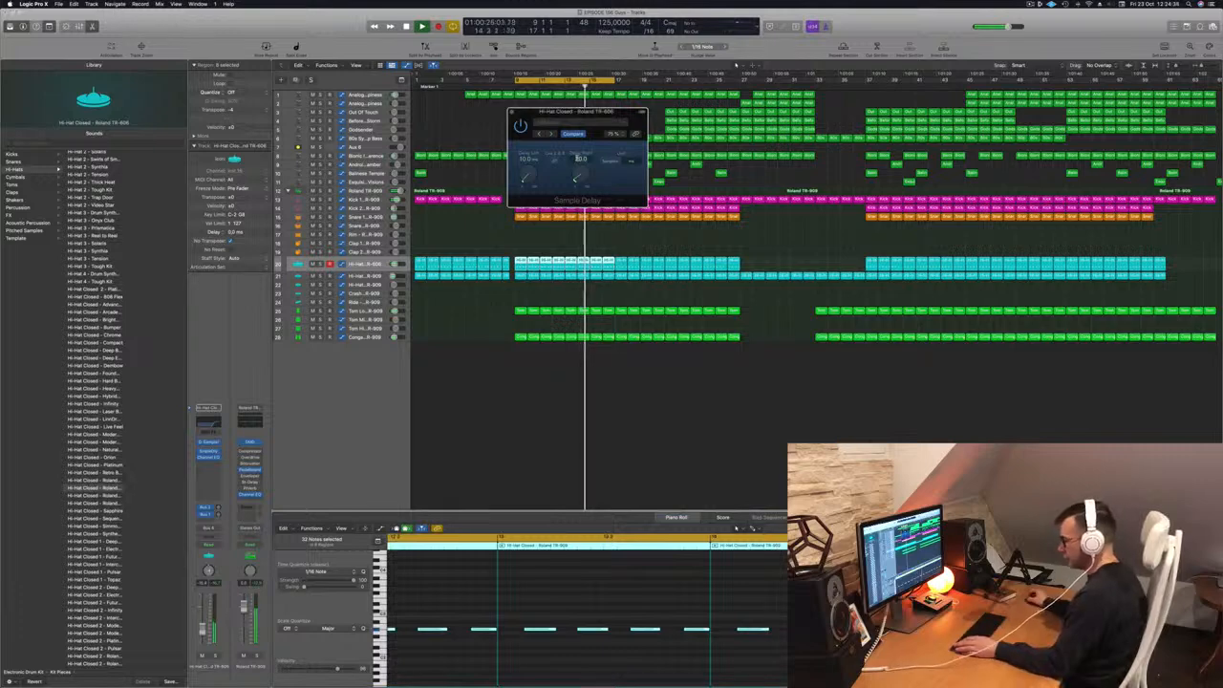
type("1")
type("15")
key("Return")
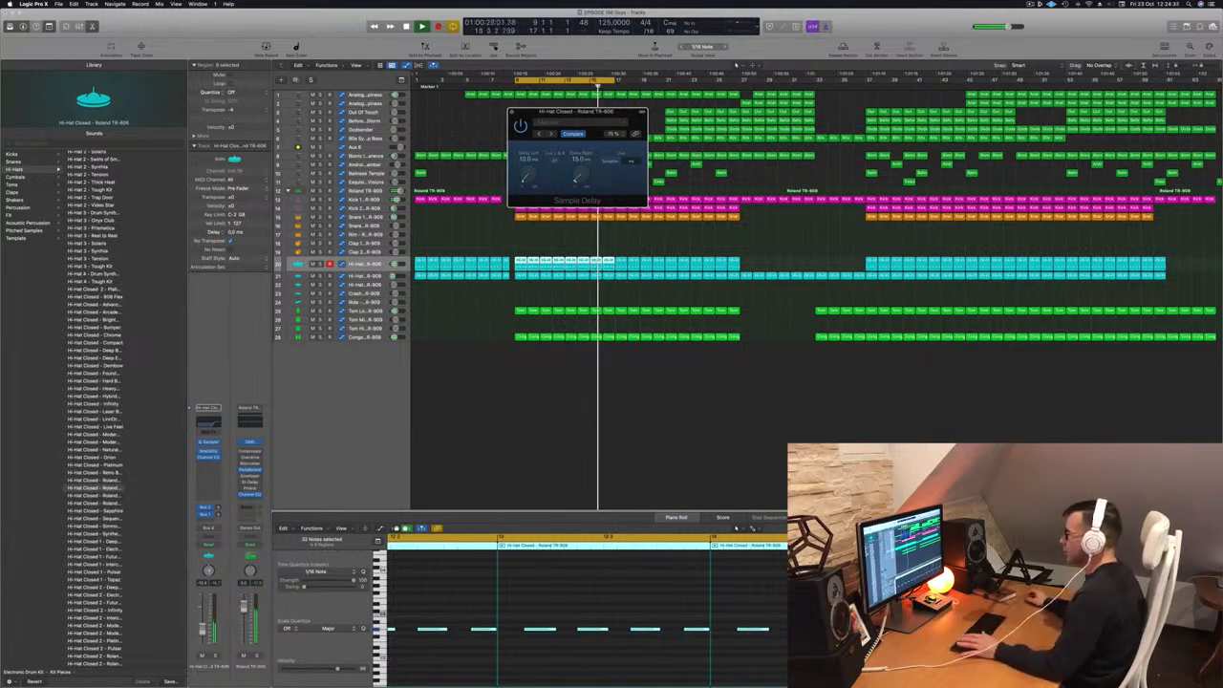
left_click_drag(619, 113, 609, 115)
left_click(500, 114)
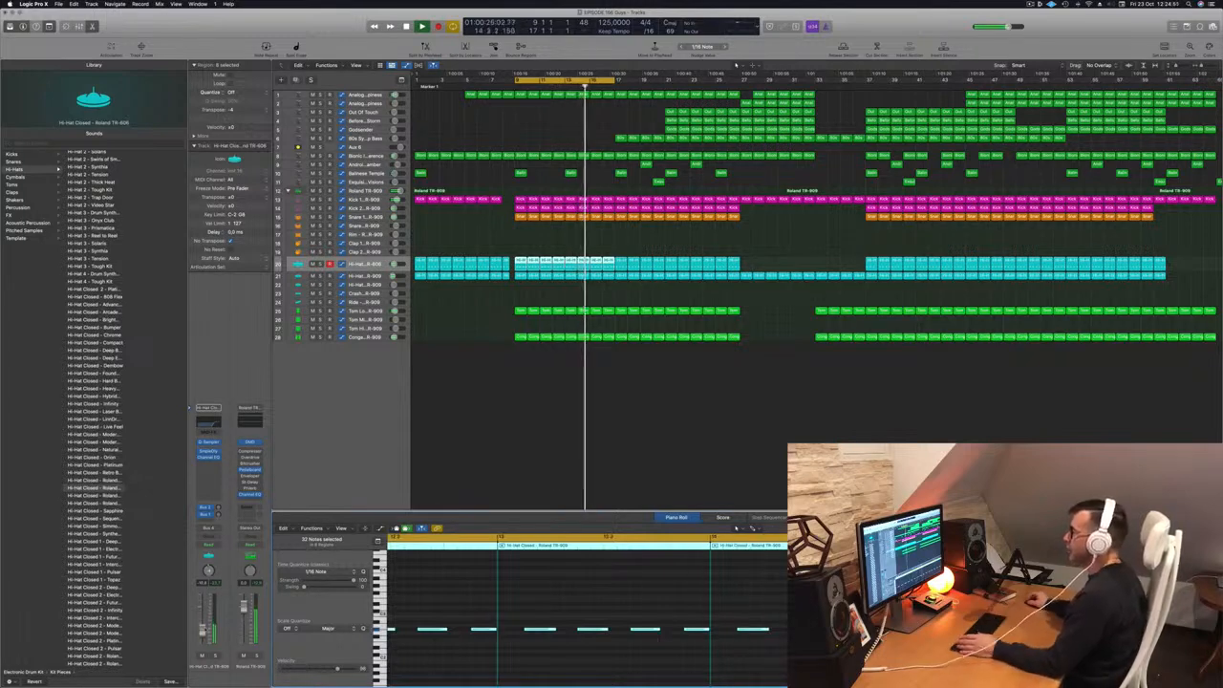
- Open Phat FX on the Snare 1 track and load the Accentuate preset from the Drums category
left_click(367, 215)
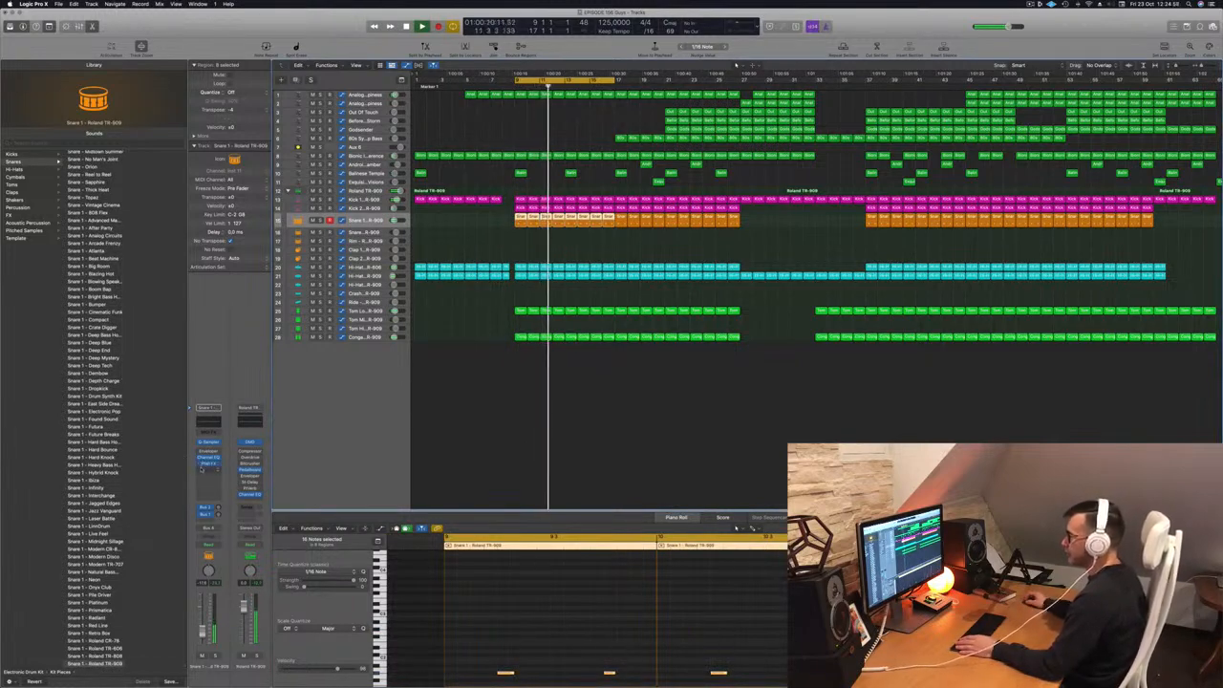
left_click(206, 464)
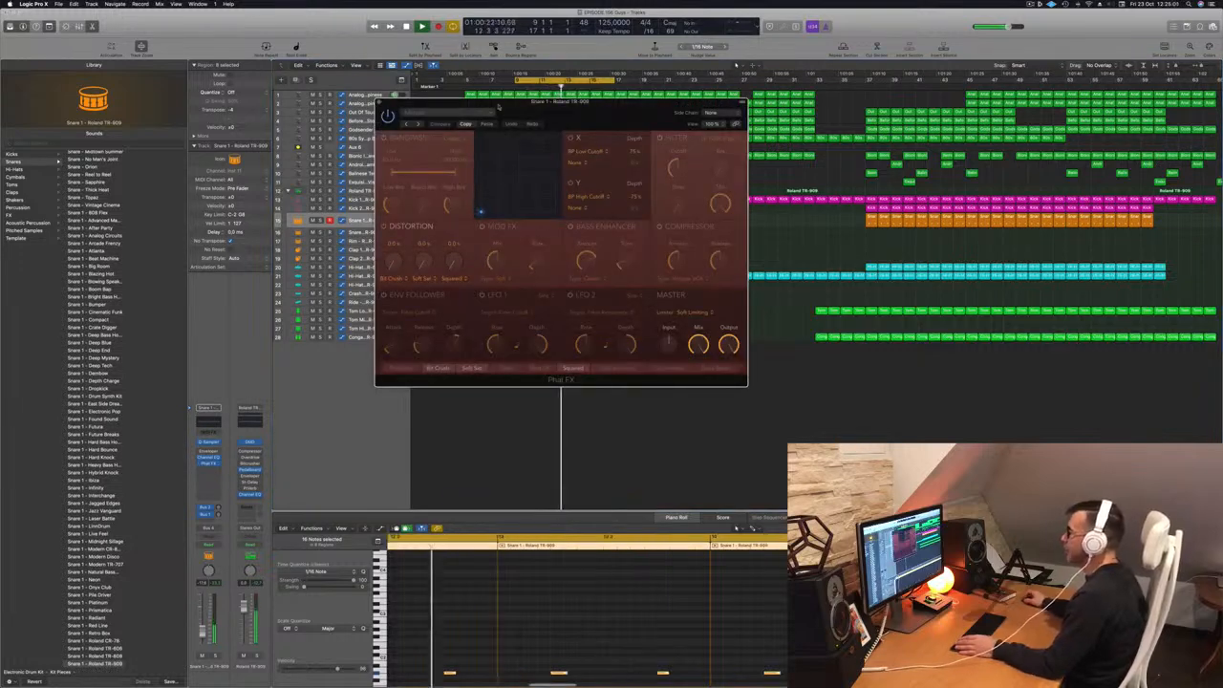
left_click(417, 124)
left_click(416, 124)
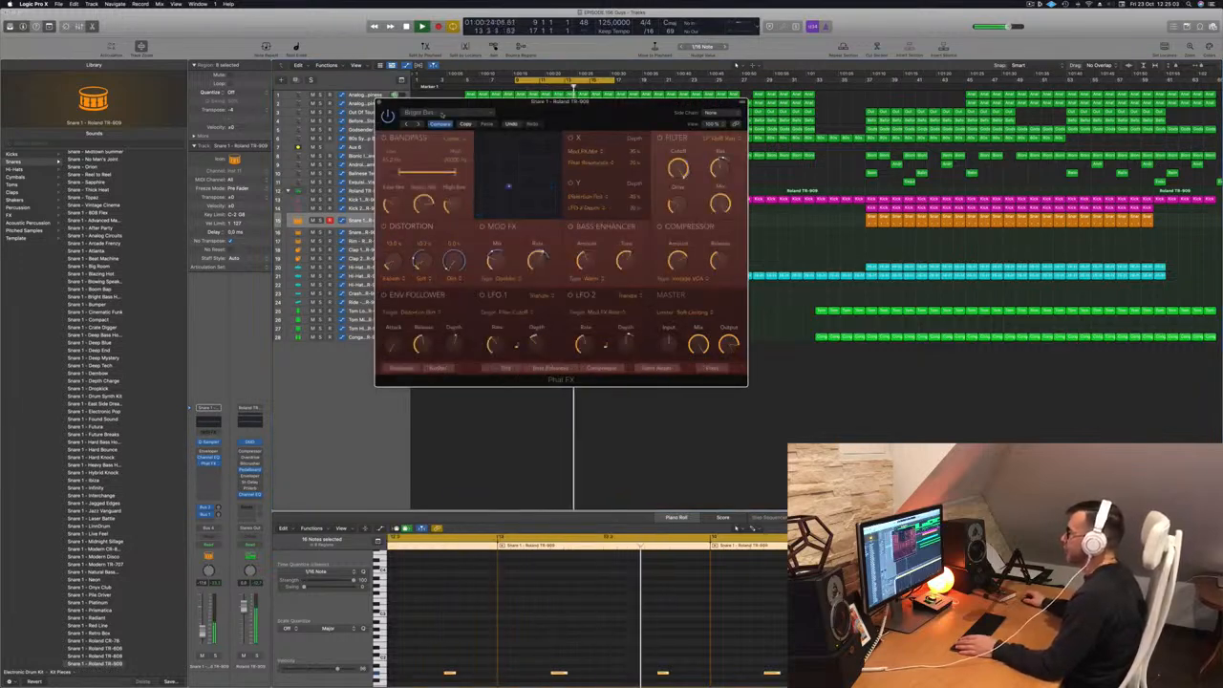
left_click(451, 107)
mouse_move(451, 262)
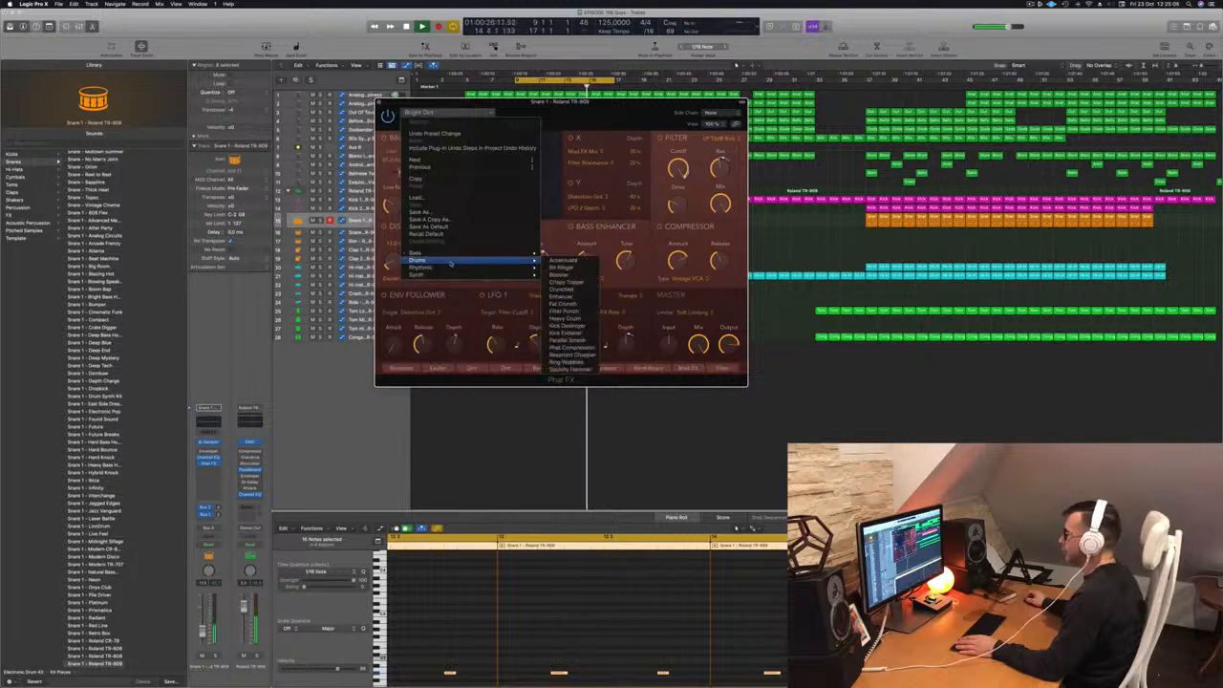
left_click(564, 260)
left_click_drag(491, 102, 533, 104)
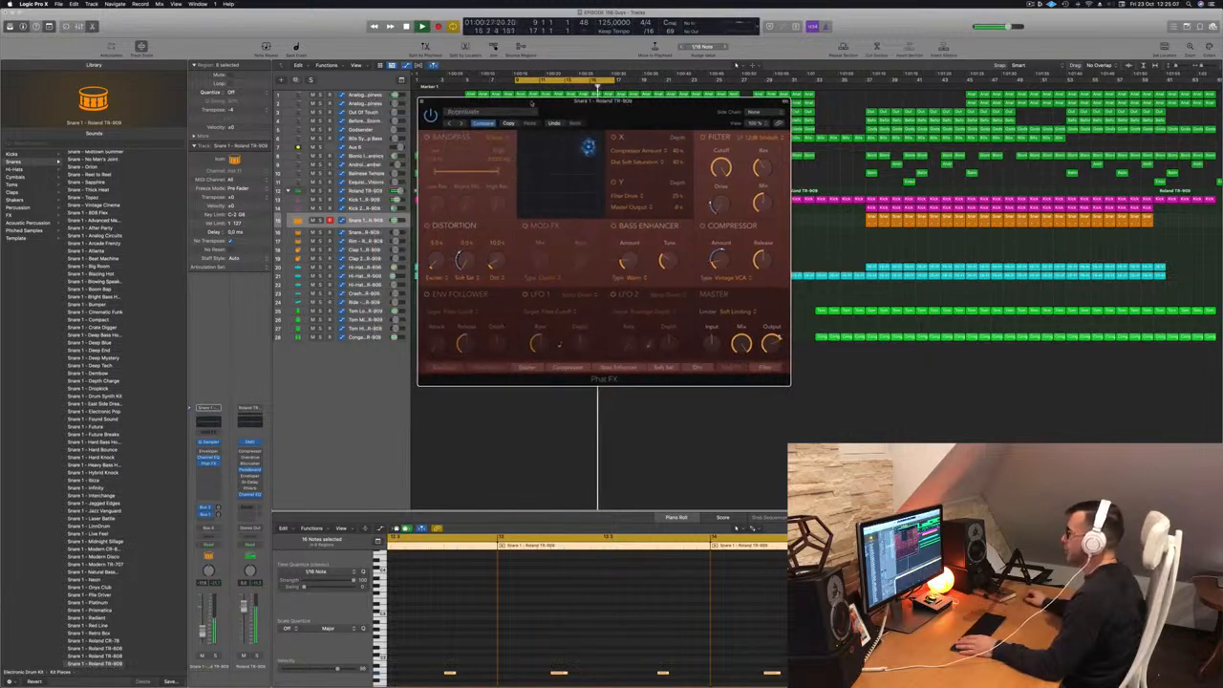
- Audition the Phat FX drum presets following Accentuate on the snare, up to Parallel Smash, while the loop plays
left_click(462, 123)
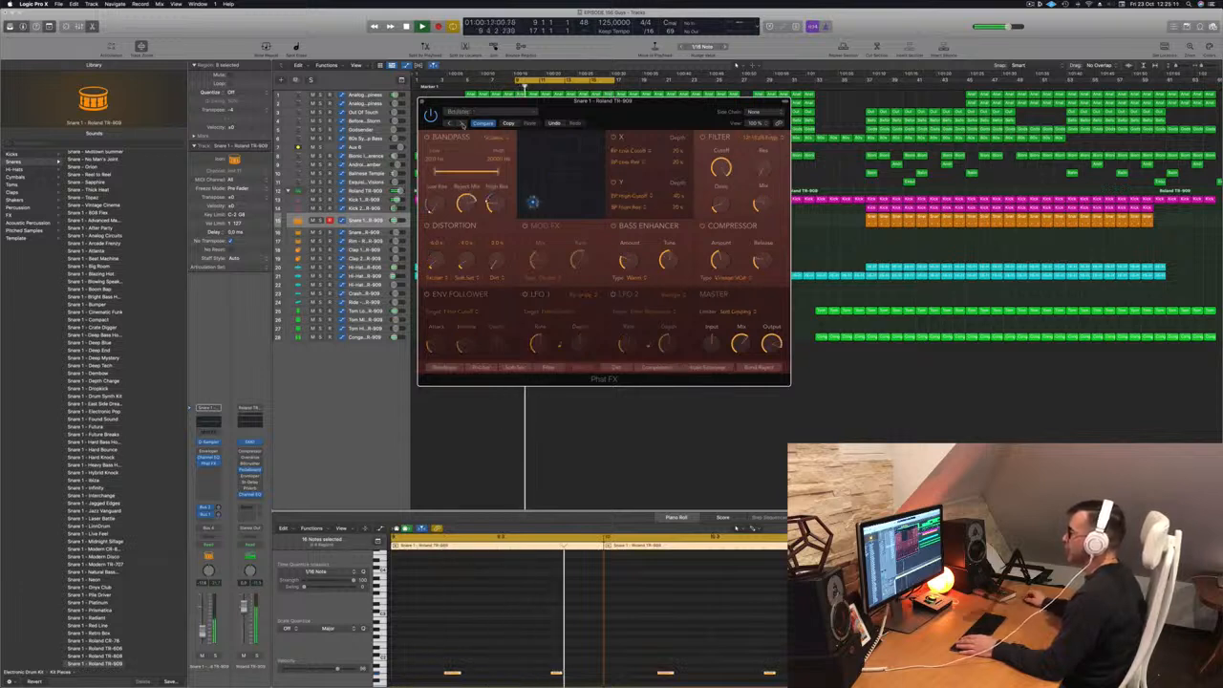
left_click(462, 123)
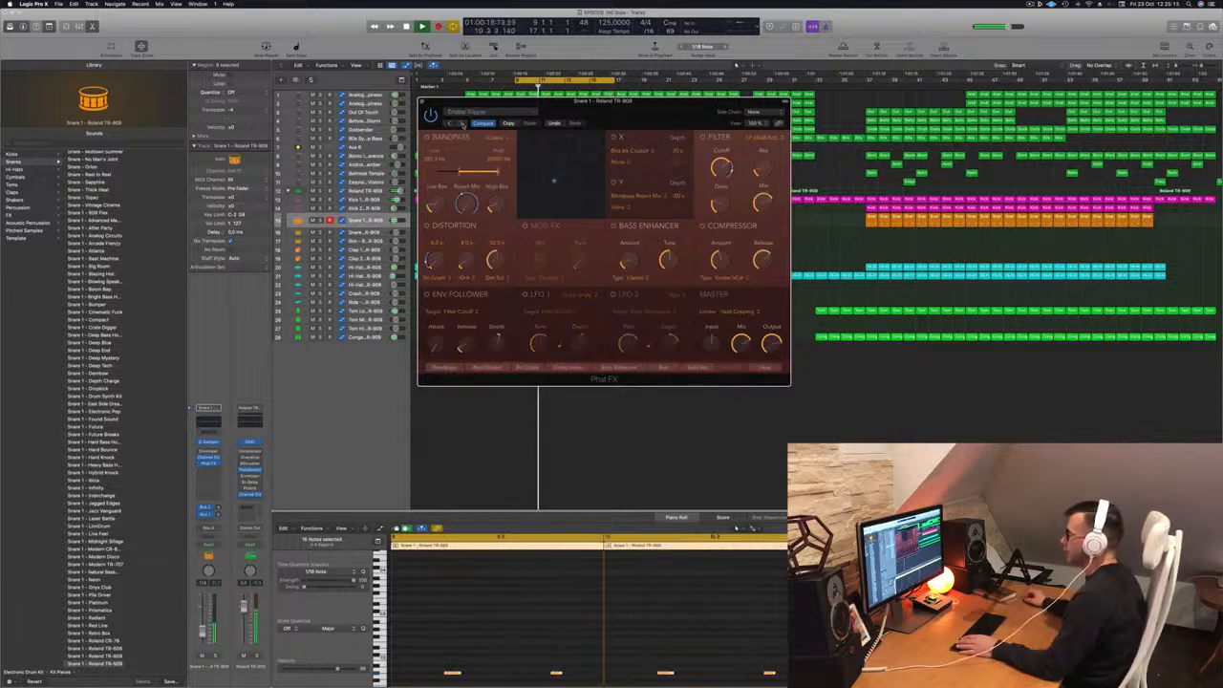
left_click(461, 123)
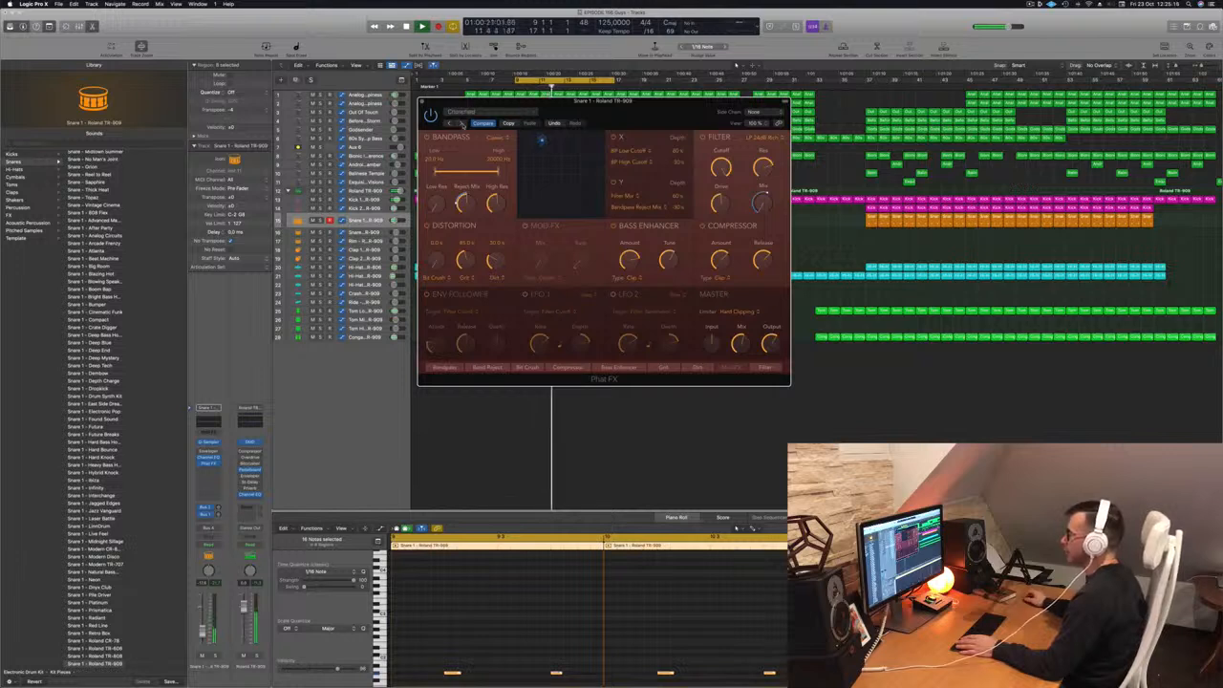
left_click(461, 124)
left_click(462, 124)
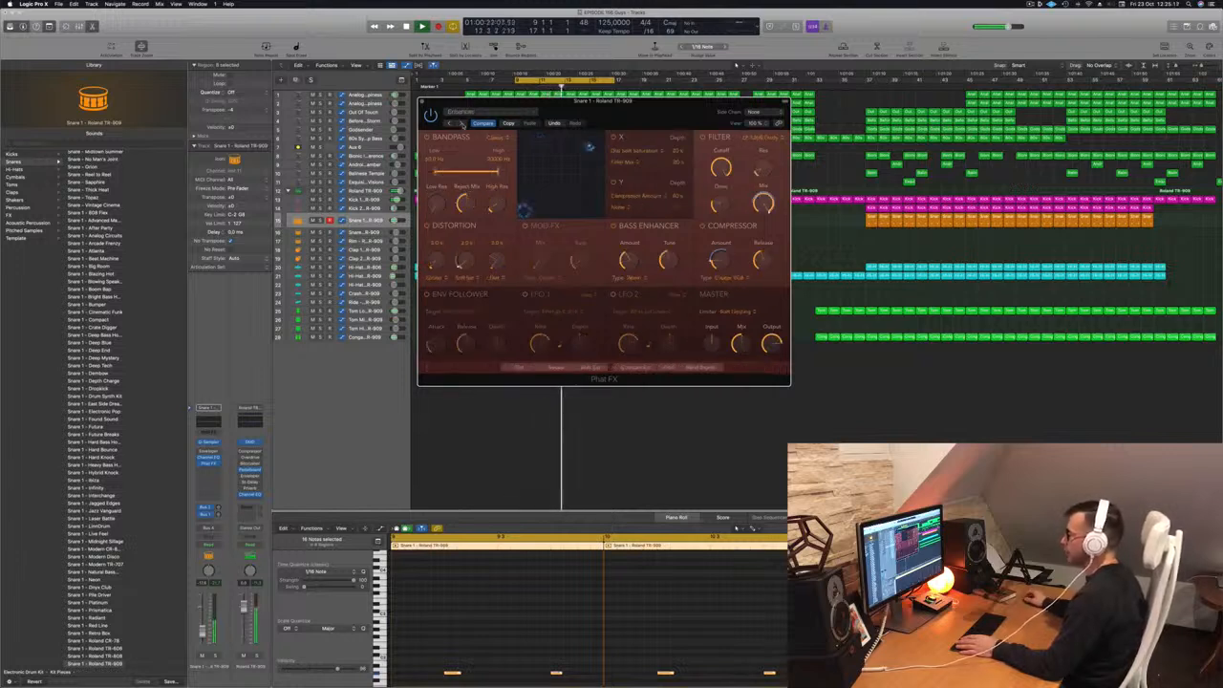
left_click(461, 124)
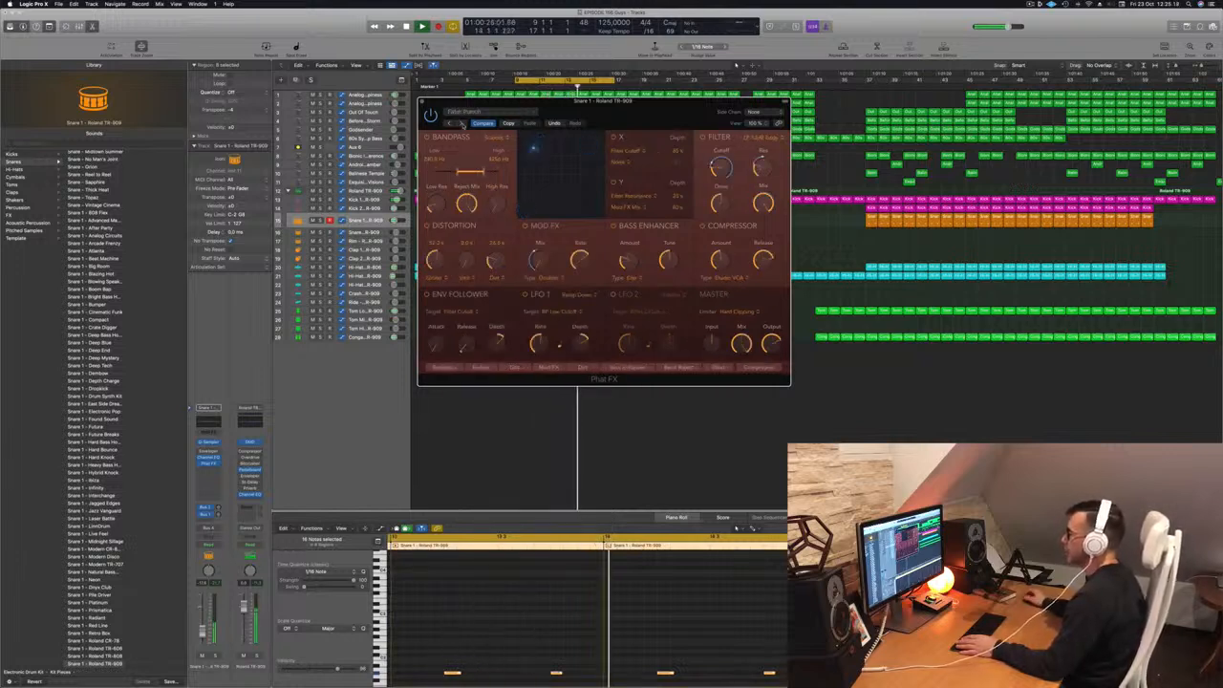
left_click(462, 123)
left_click(462, 123)
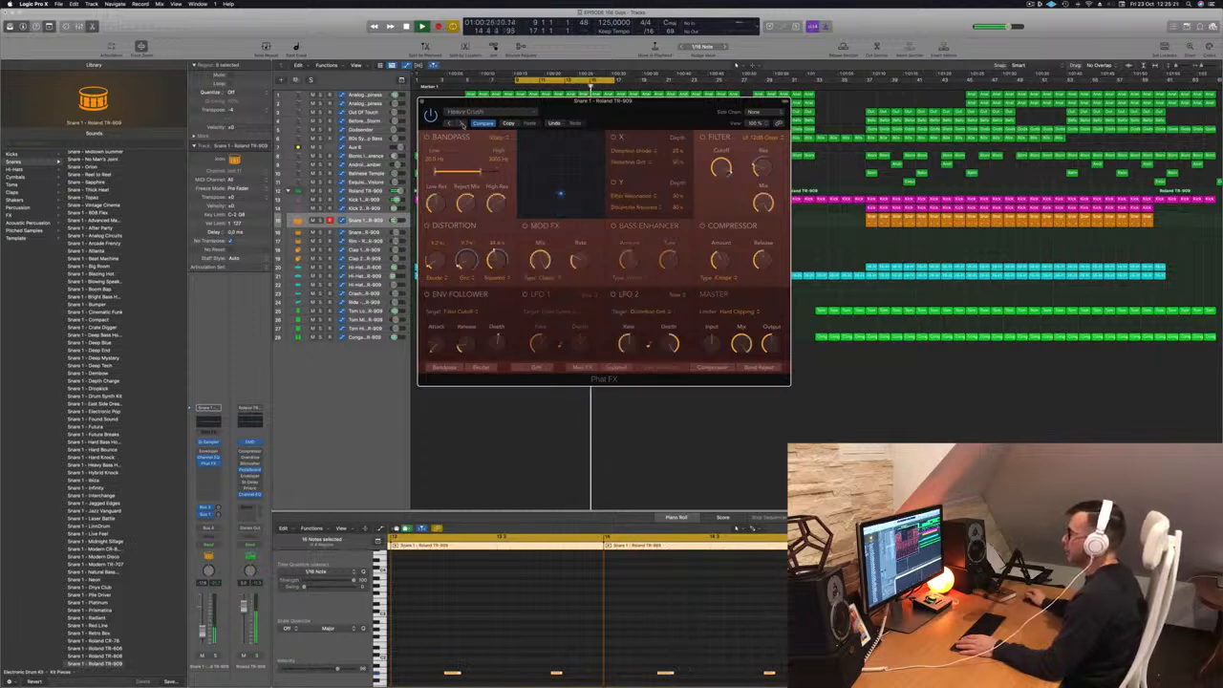
left_click(462, 124)
left_click(462, 124)
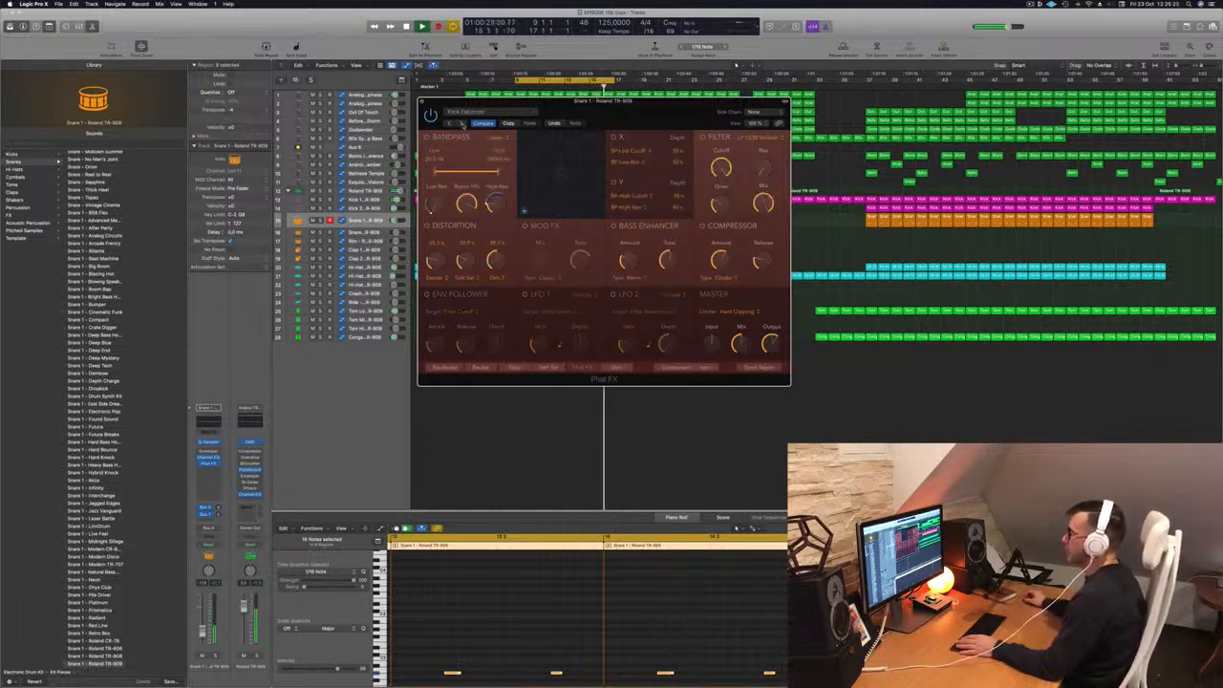
- Return the snare's Phat FX to the Accentuate drum preset, listen to it and close the plug-in
left_click(488, 112)
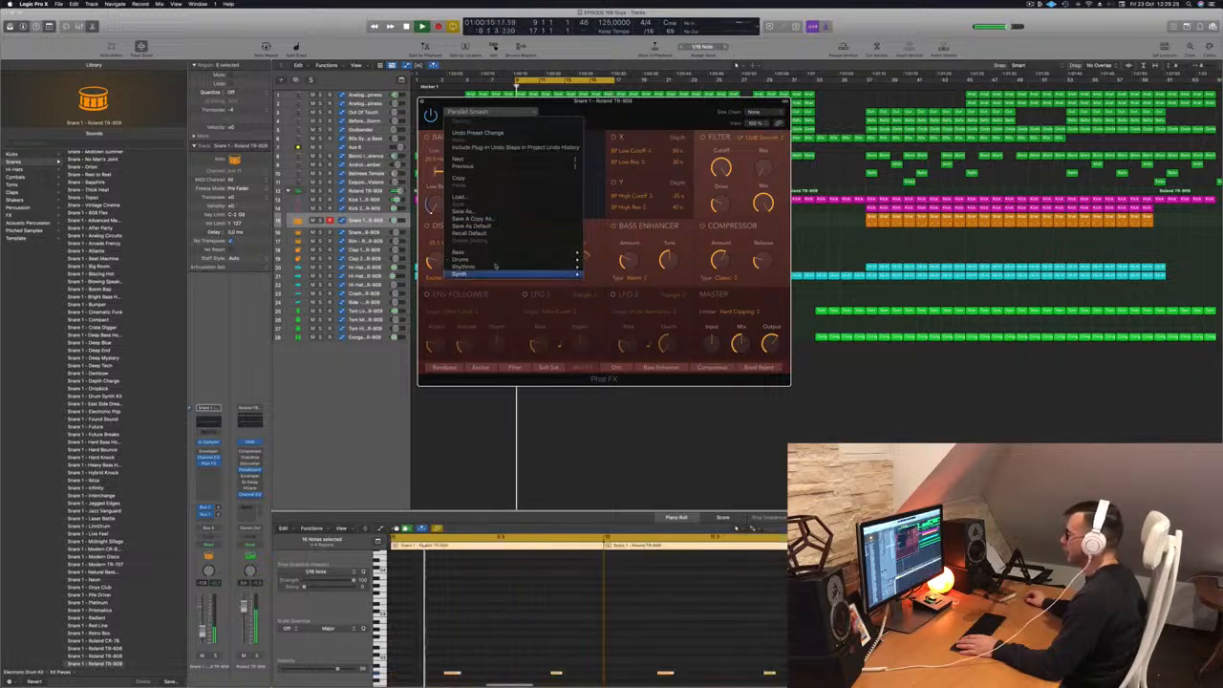
mouse_move(495, 266)
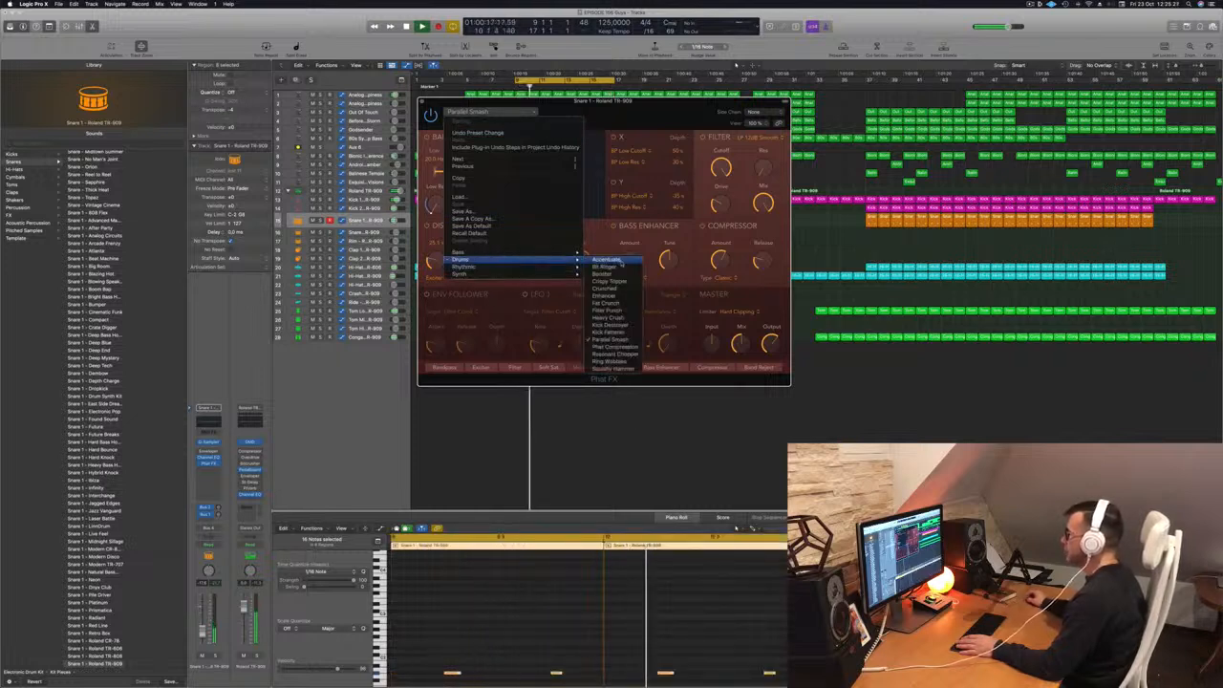
left_click(616, 260)
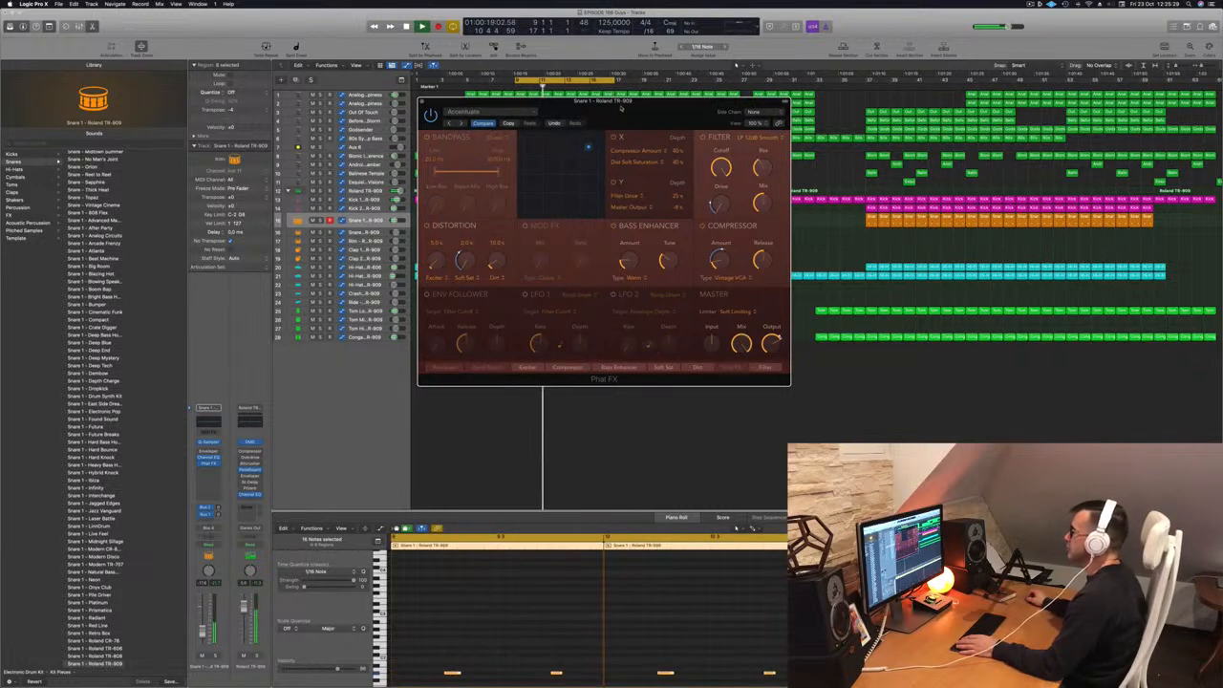
left_click_drag(621, 108, 584, 114)
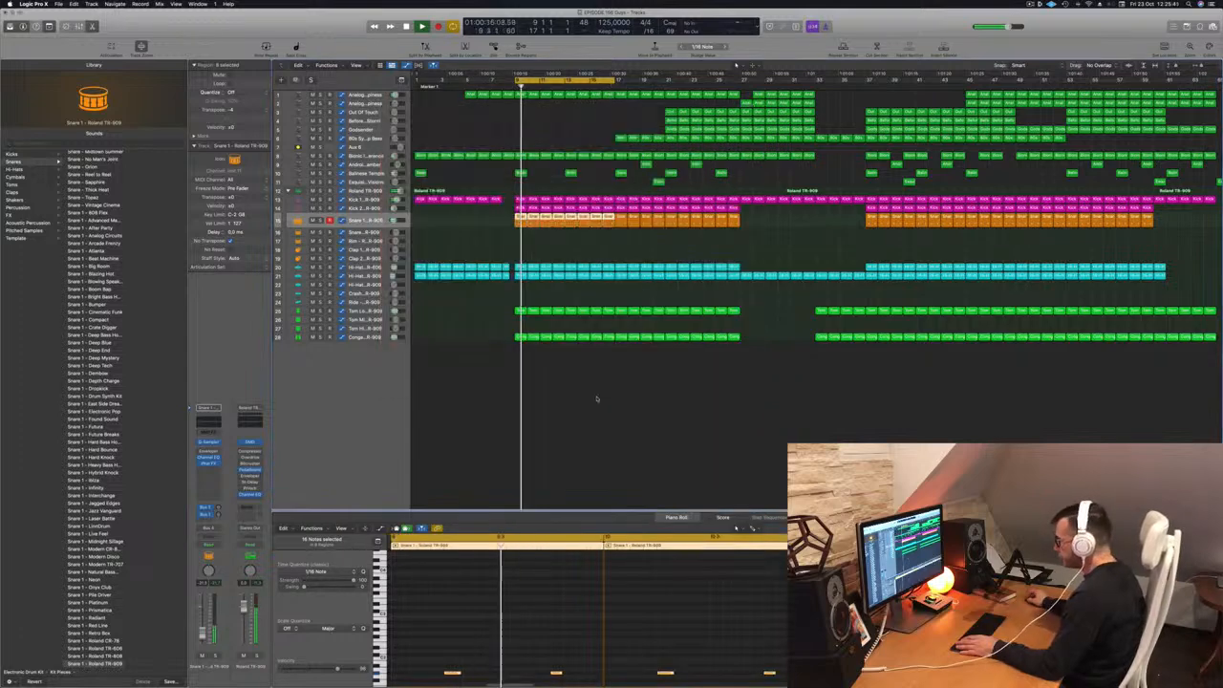
- Audition the Kick 2 track soloed and again in the full mix
key("Up")
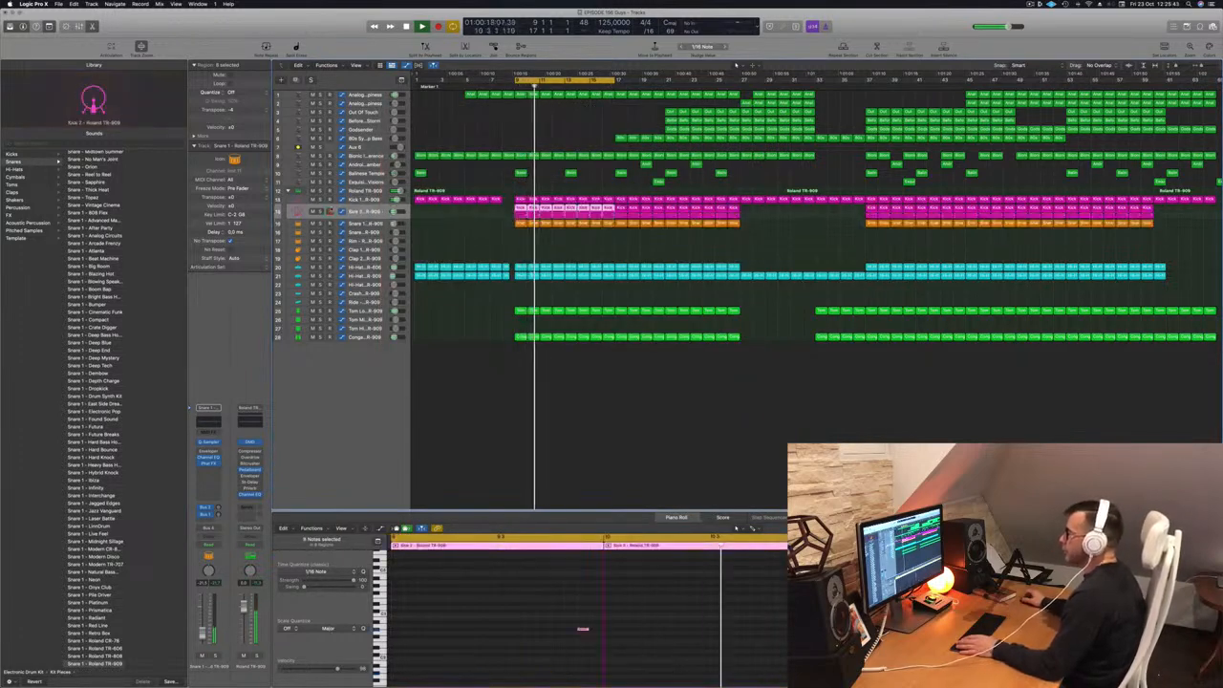
key("s")
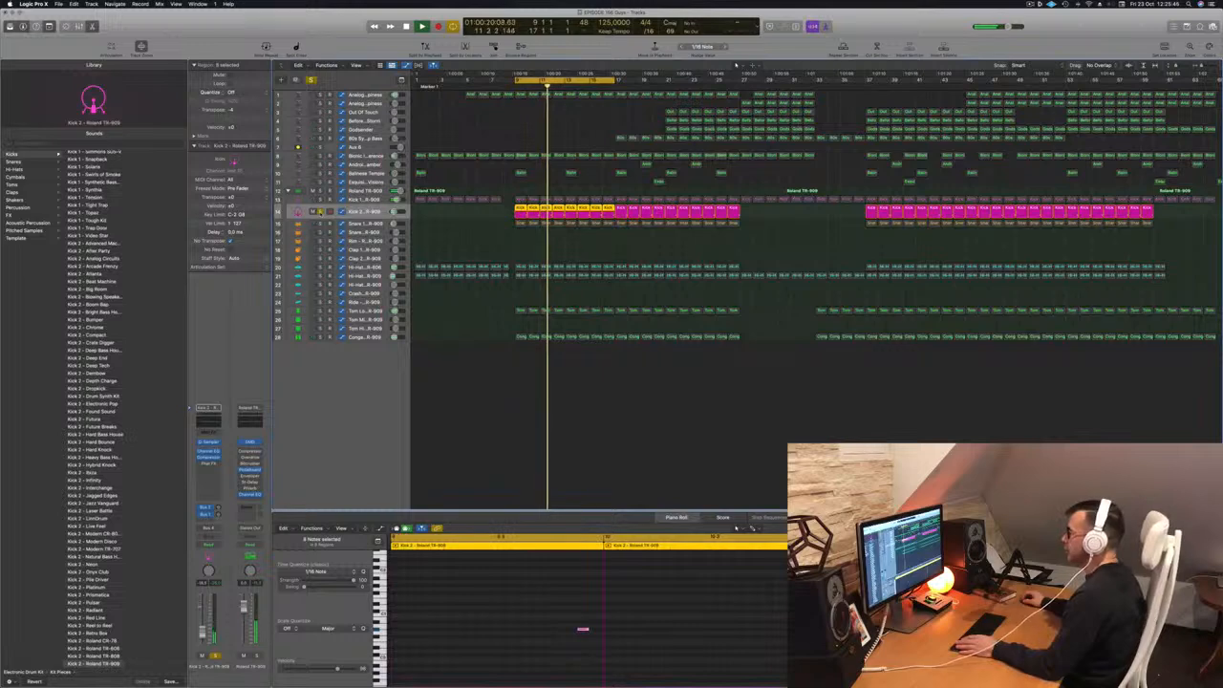
key("s")
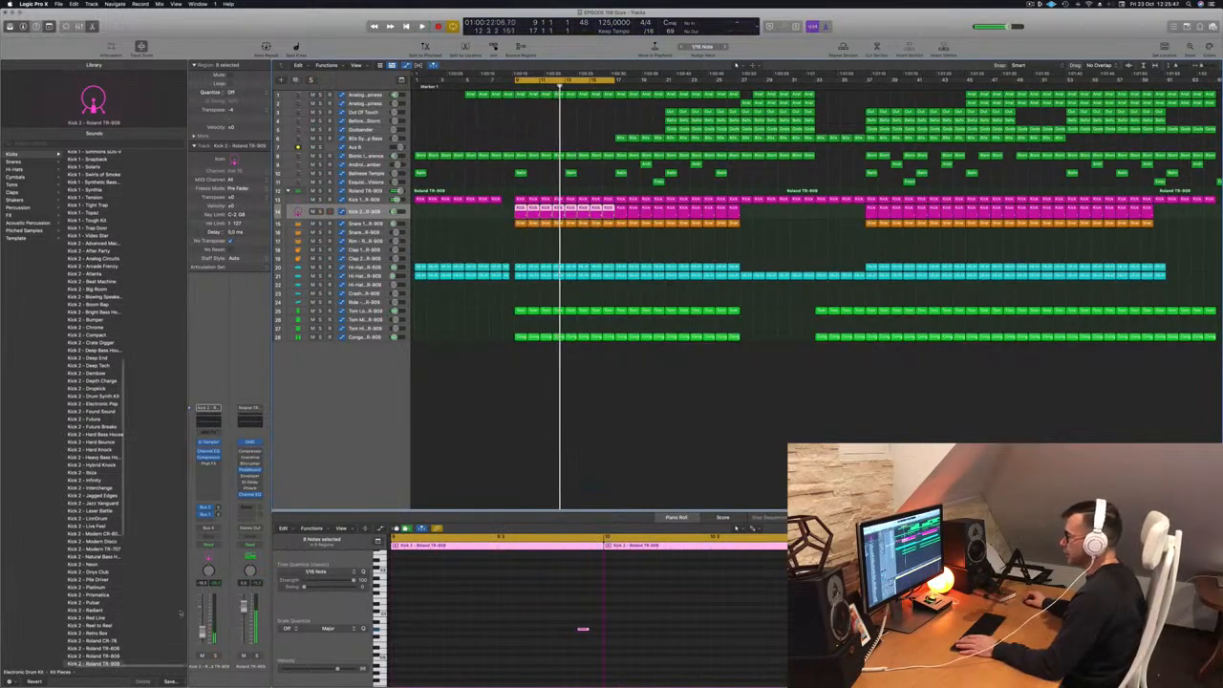
key("space")
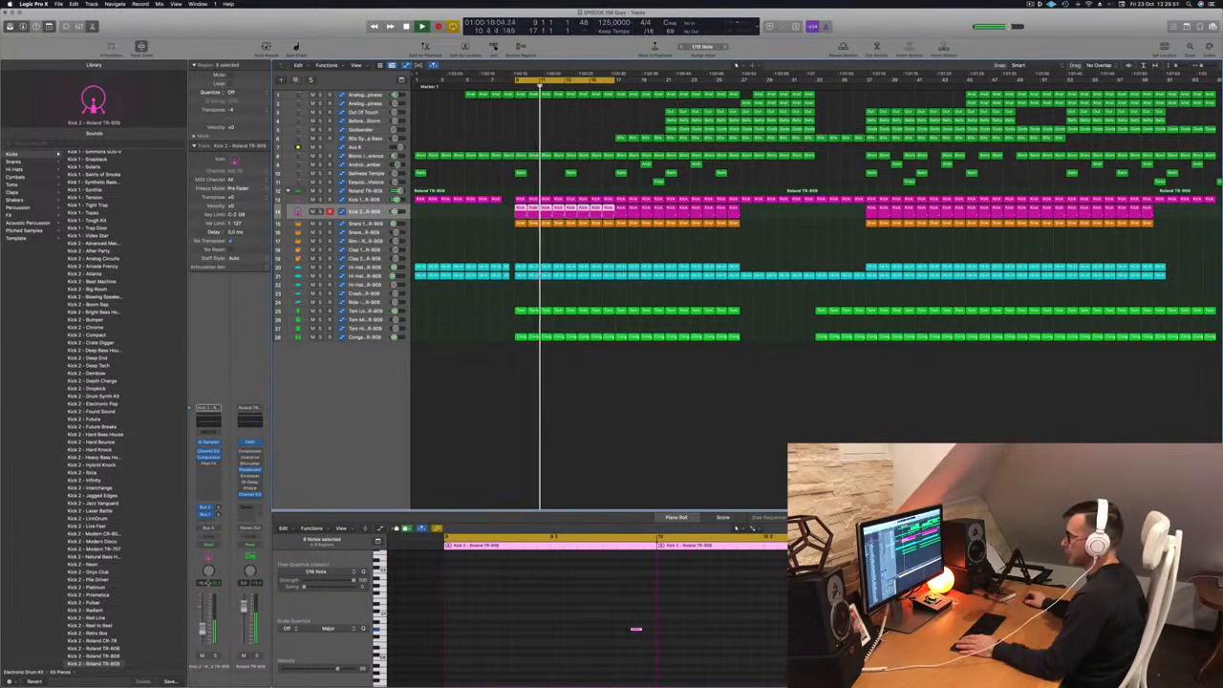
- Enable a 24 dB/Oct low-cut filter at 112 Hz in the Kick 2 track's Channel EQ and close the plug-in
left_click(211, 423)
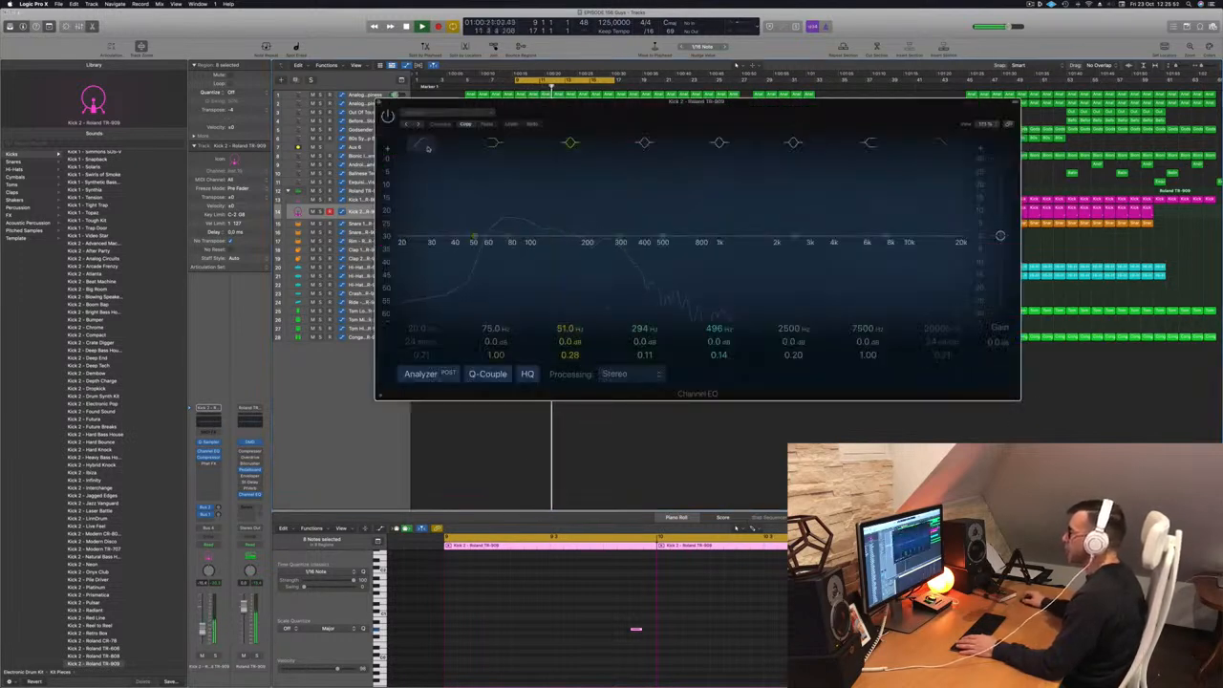
left_click_drag(428, 148, 563, 197)
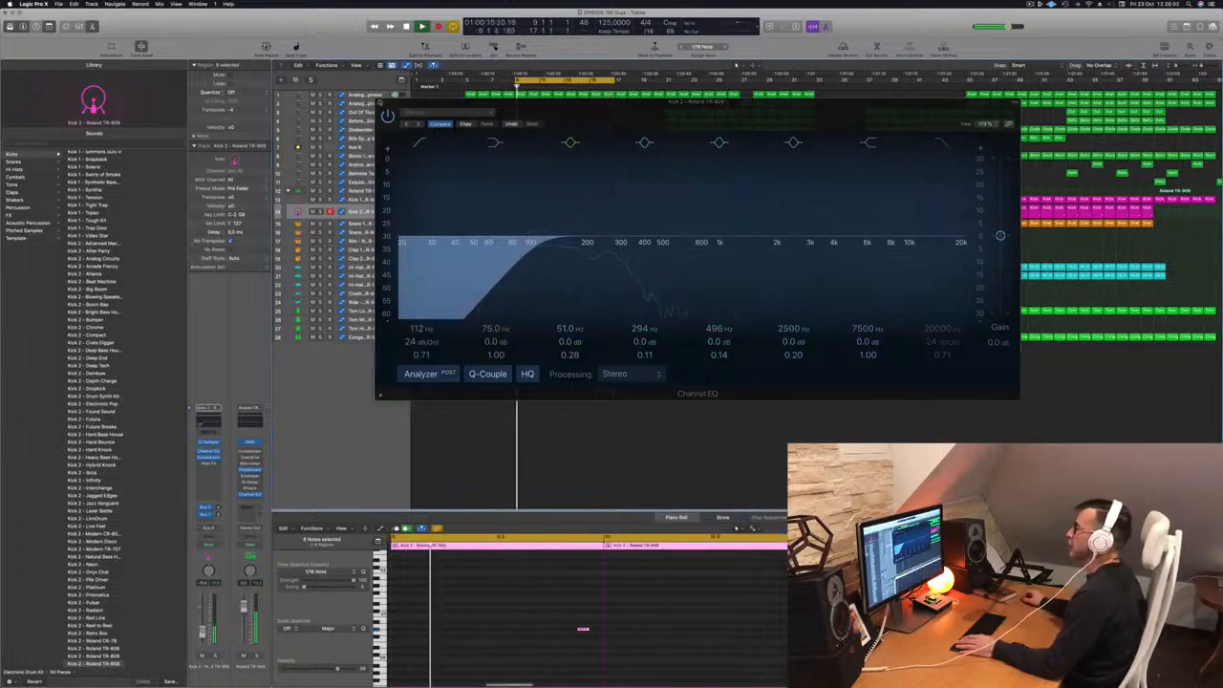
left_click(380, 102)
- Move the cycle range to start at bar 21 and play it with the Roland TR-909 drum stack soloed
scroll(589, 138, "down", 1)
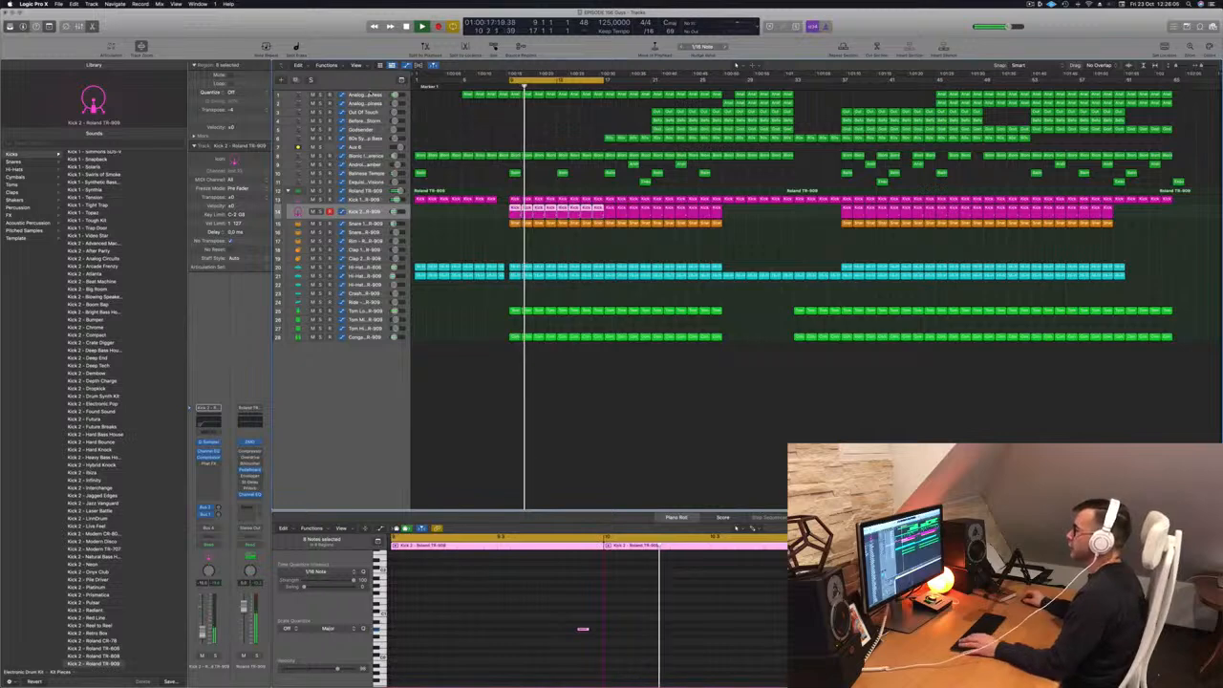
left_click(352, 98)
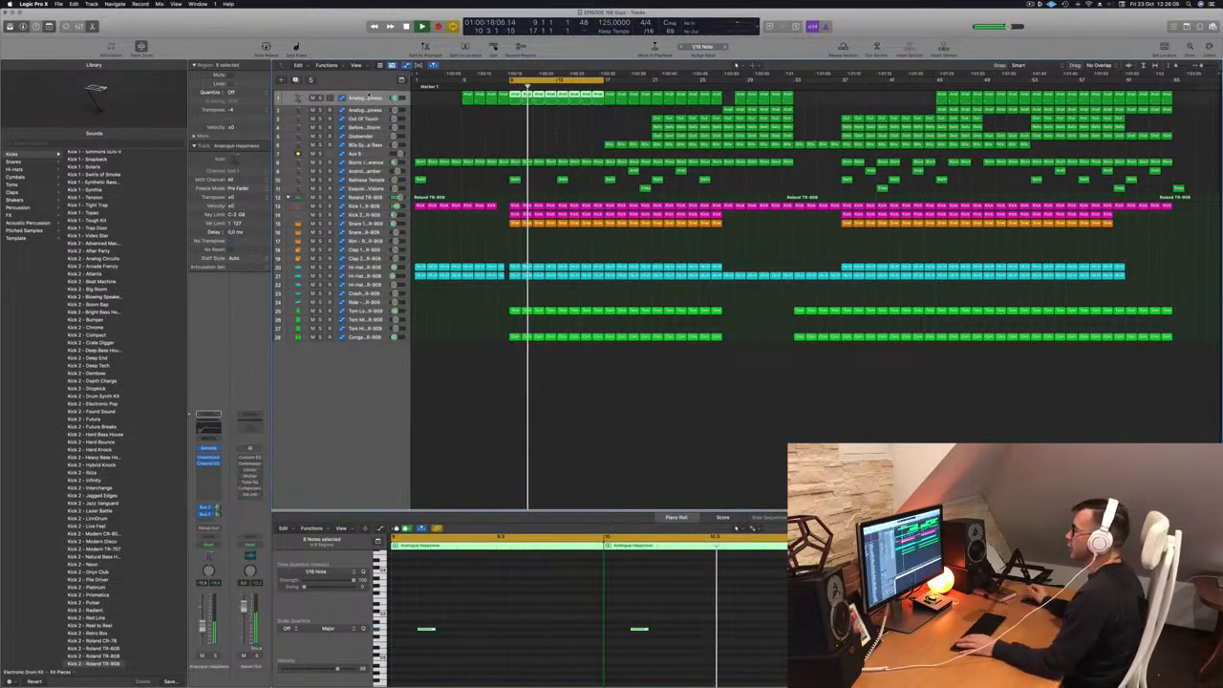
left_click_drag(551, 81, 652, 80)
left_click(541, 139)
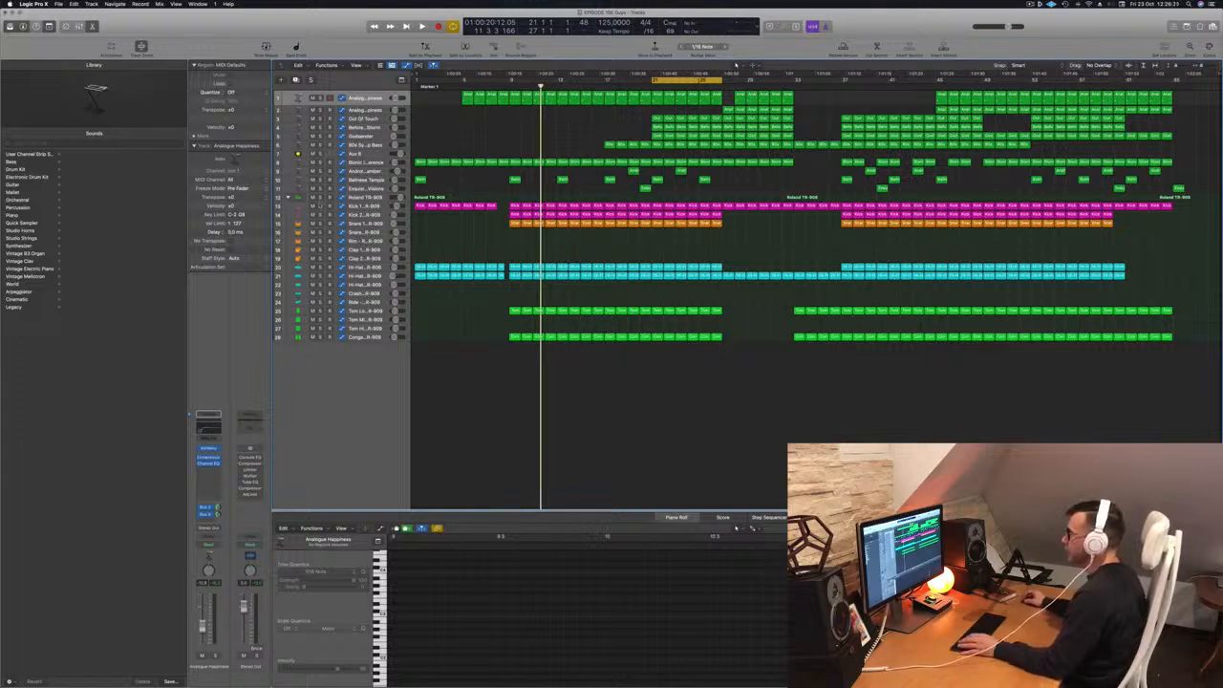
left_click(320, 197)
key("space")
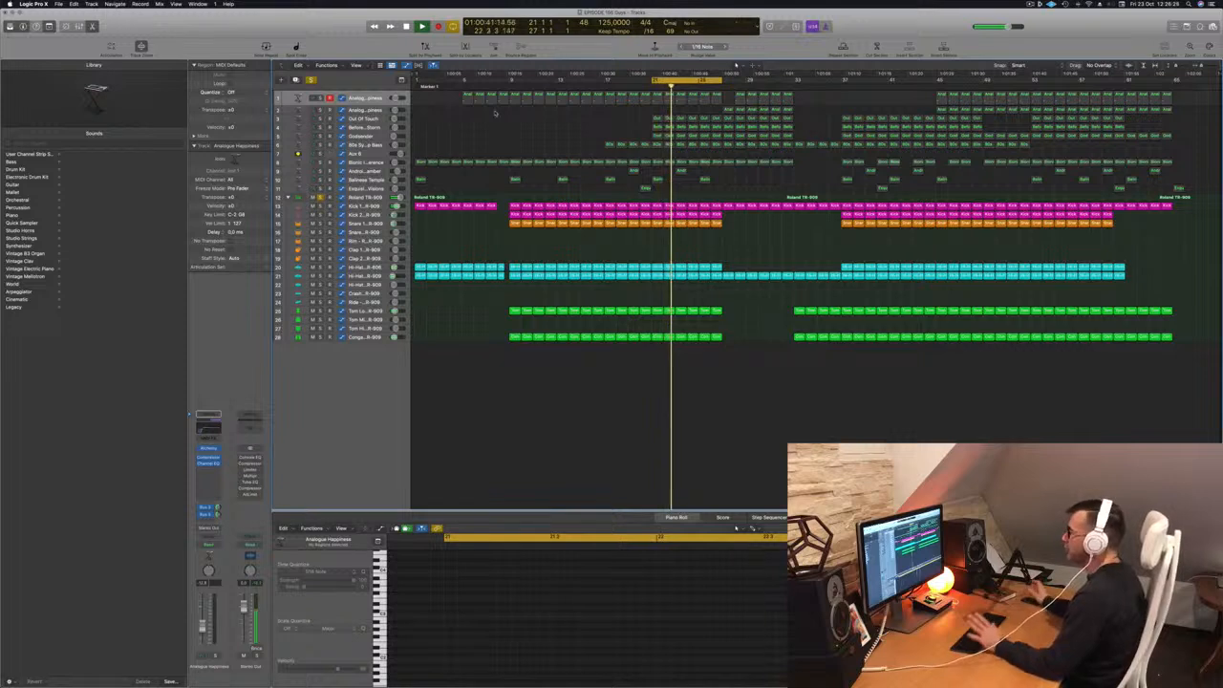
- Solo the 80s Synth Pop Bass track alongside the soloed drum stack
left_click(366, 97)
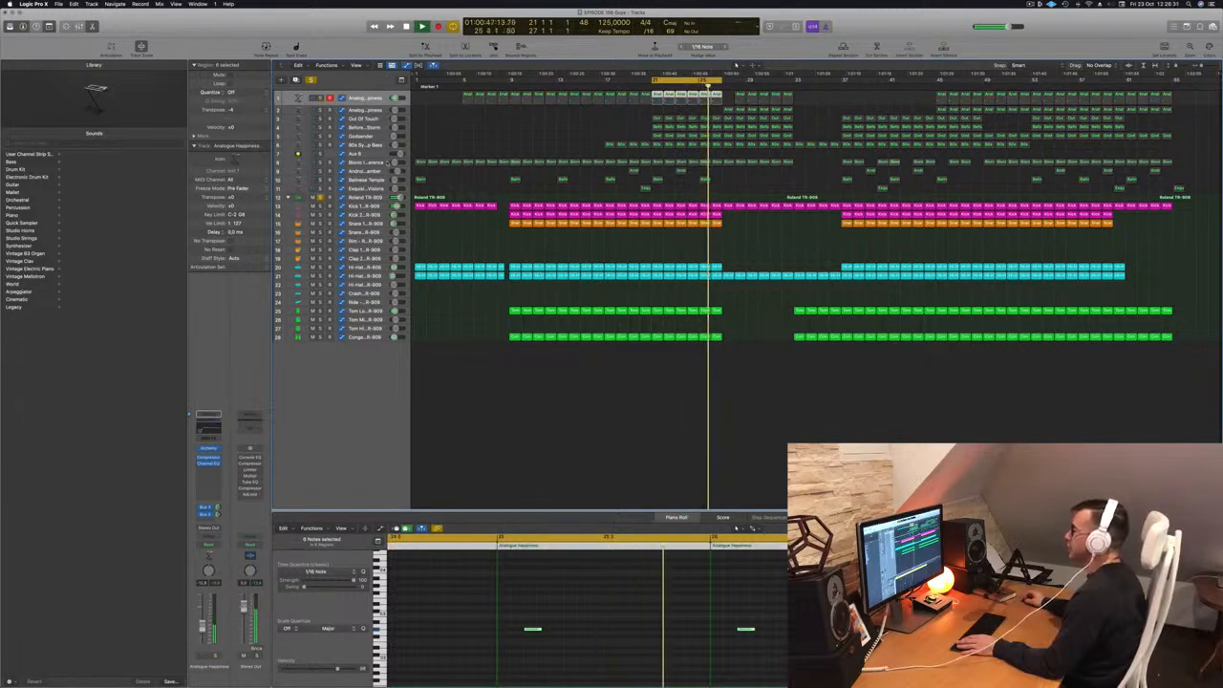
left_click(385, 162)
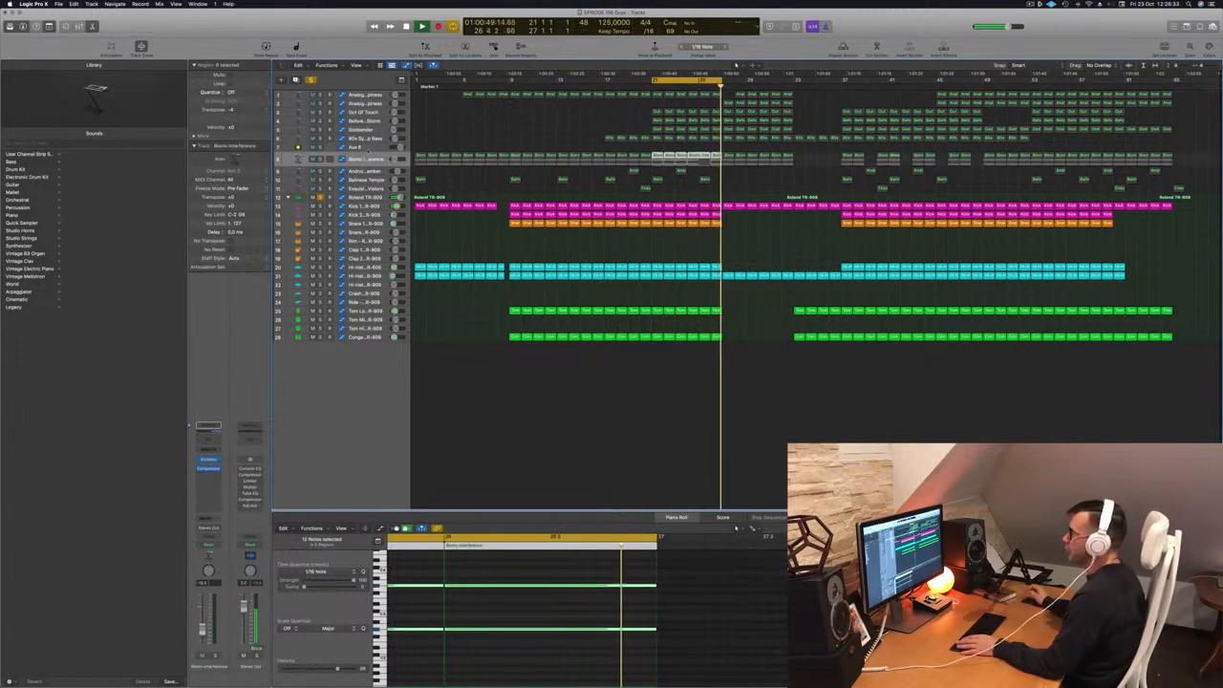
key("Up")
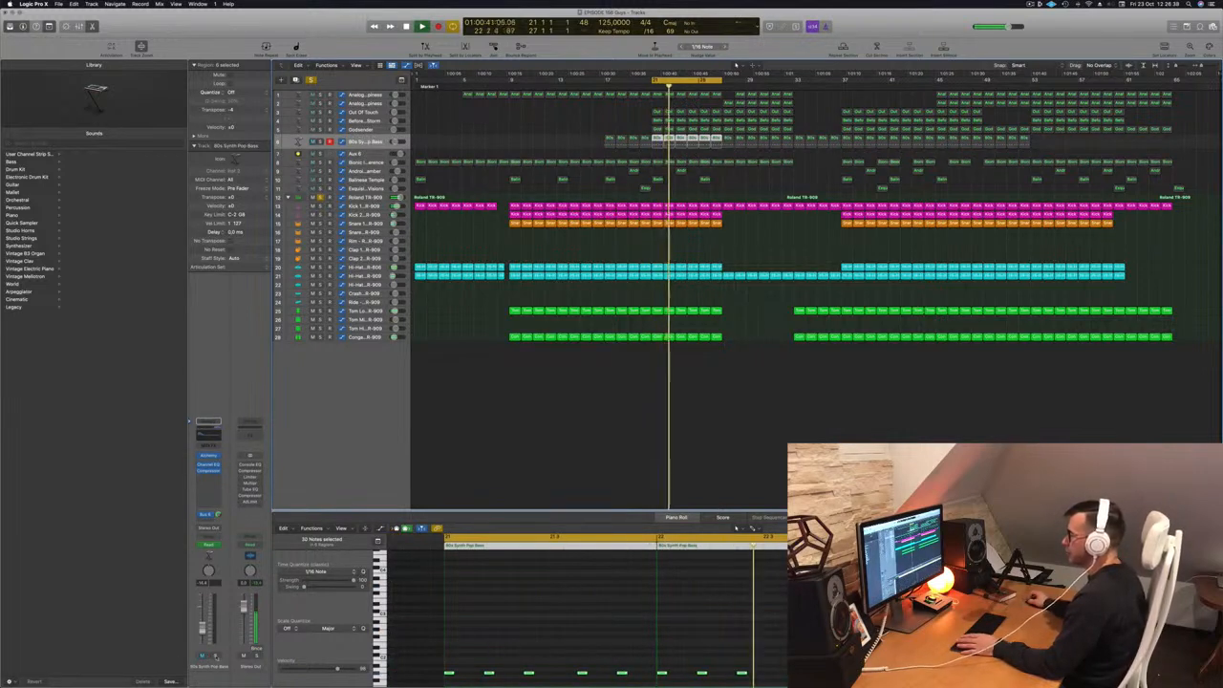
left_click(215, 655)
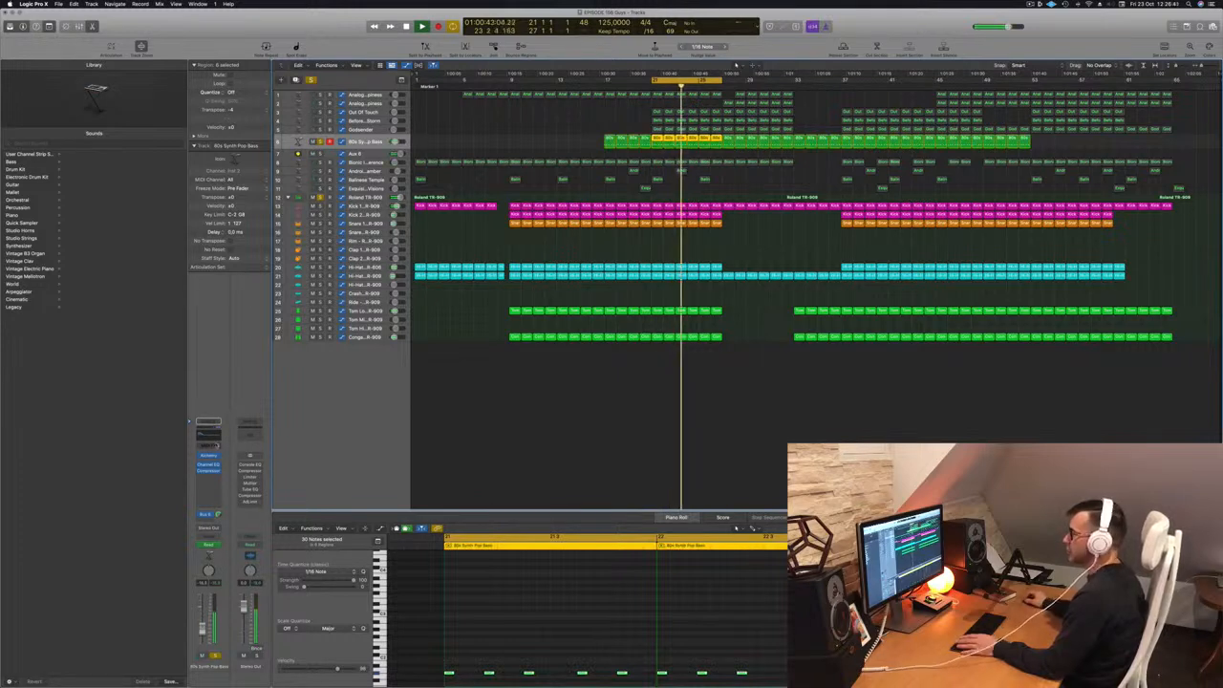
- Set the low shelf in the 80s Synth Pop Bass track's Channel EQ to +3.3 dB at 76 Hz and close the plug-in
left_click(209, 436)
left_click_drag(494, 266, 506, 253)
left_click_drag(457, 106, 495, 150)
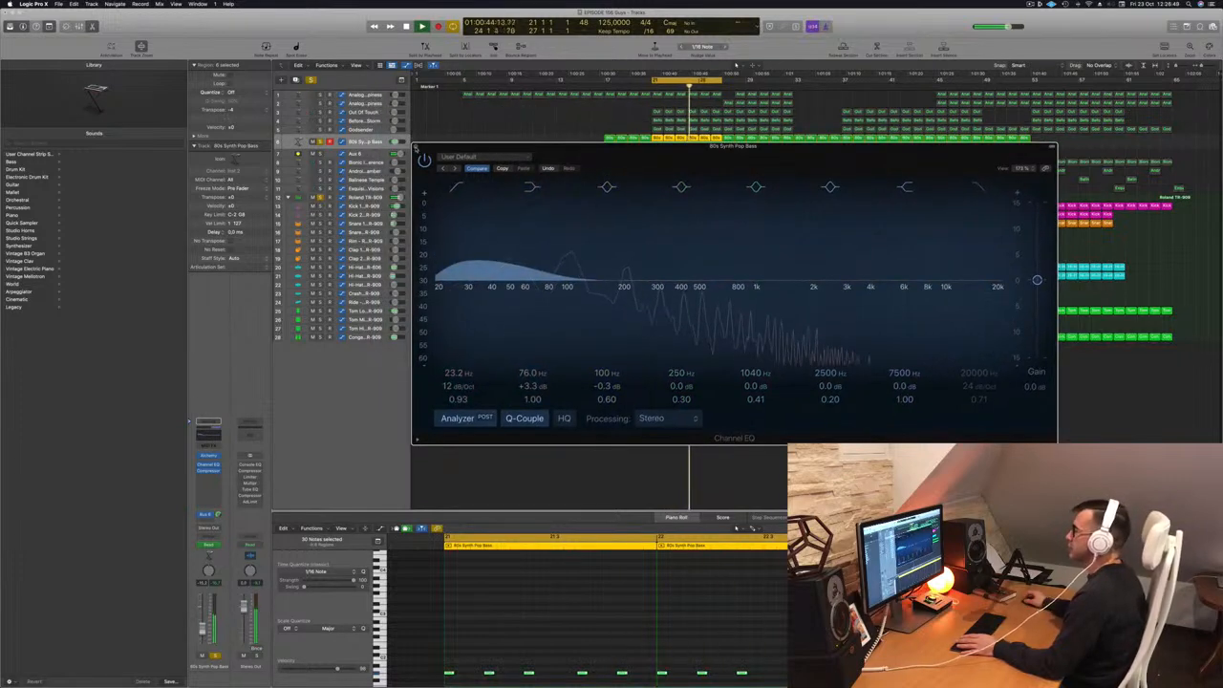
left_click(415, 147)
- Select the aux track below the 80s Synth Pop Bass and enlarge its lane to examine the automation
left_click(361, 155)
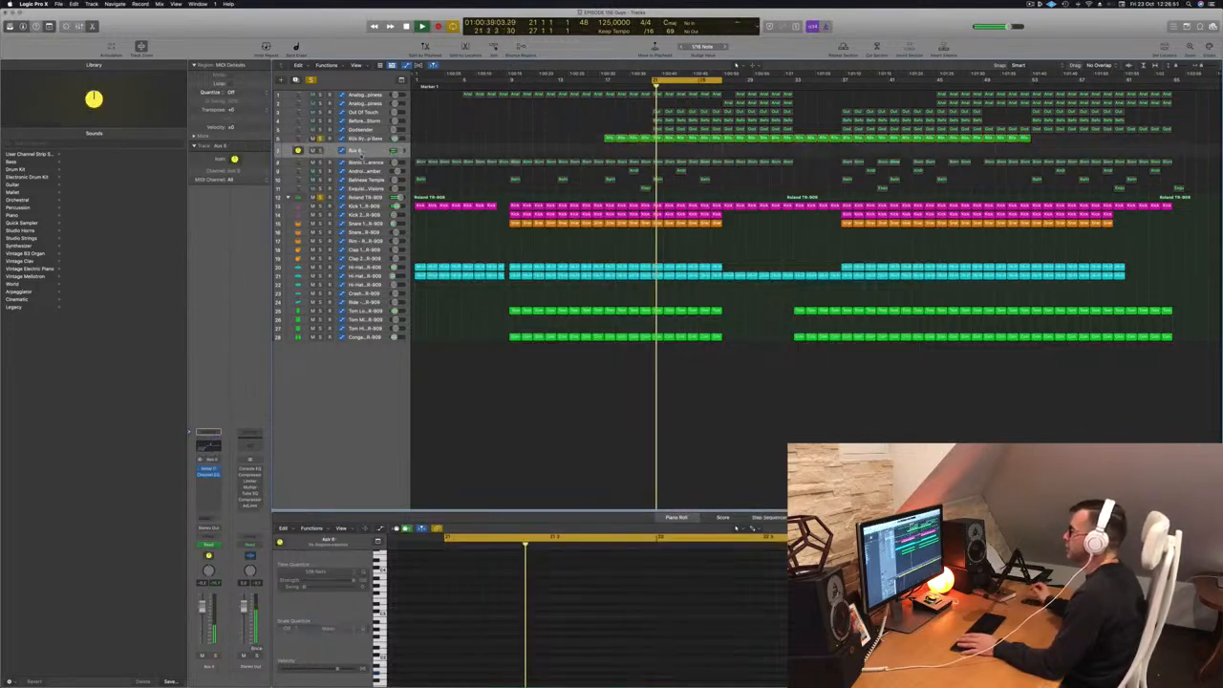
left_click_drag(364, 158, 366, 194)
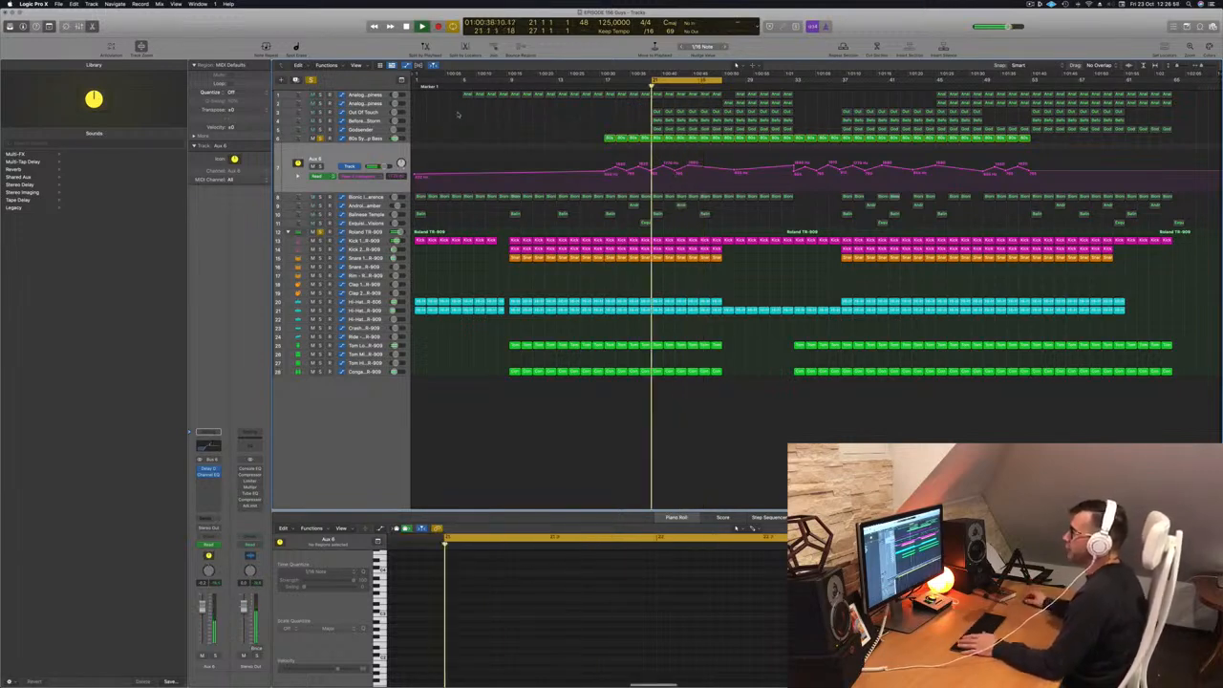
- Raise the low shelf in the 80s Synth Pop Bass track's Channel EQ to +5.3 dB at 80 Hz and close the plug-in
left_click(364, 137)
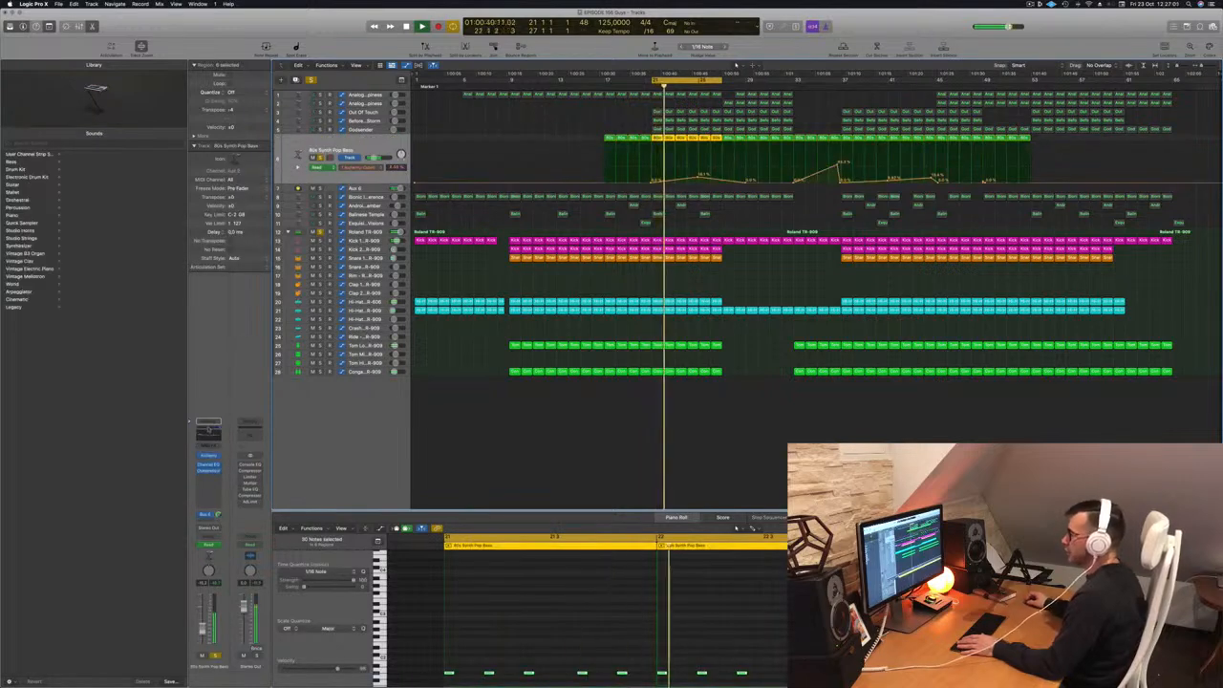
left_click(209, 435)
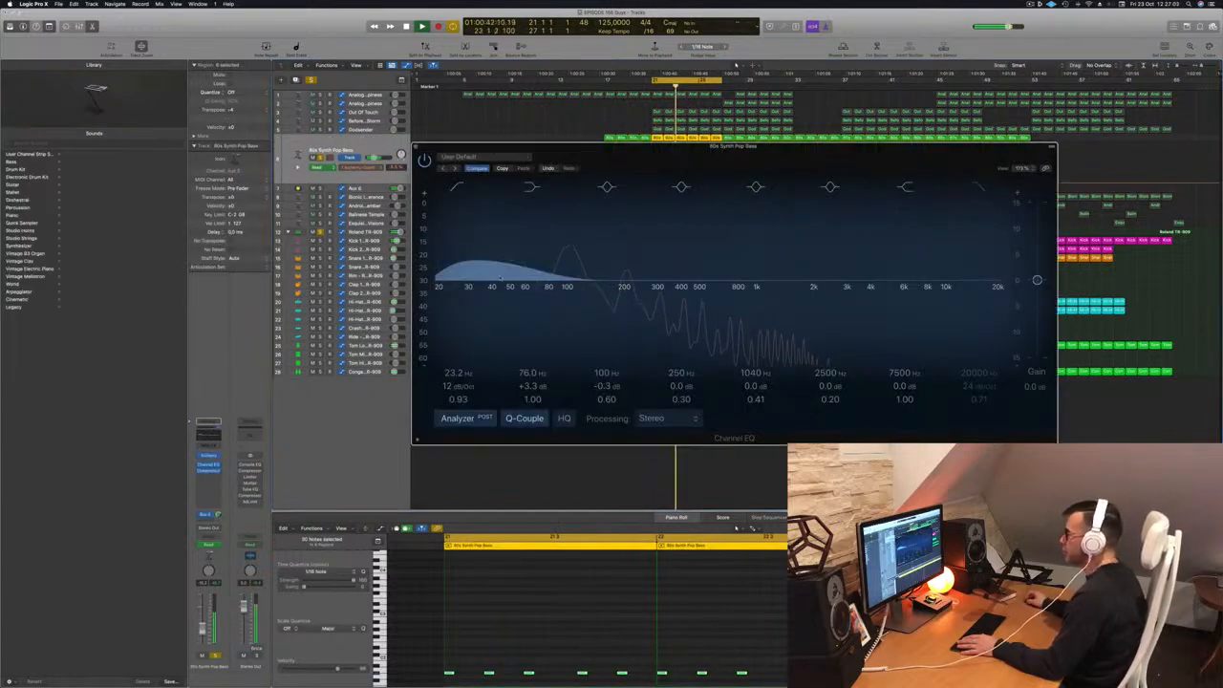
mouse_move(516, 273)
left_mouse_down()
mouse_move(522, 240)
mouse_move(521, 258)
left_mouse_up()
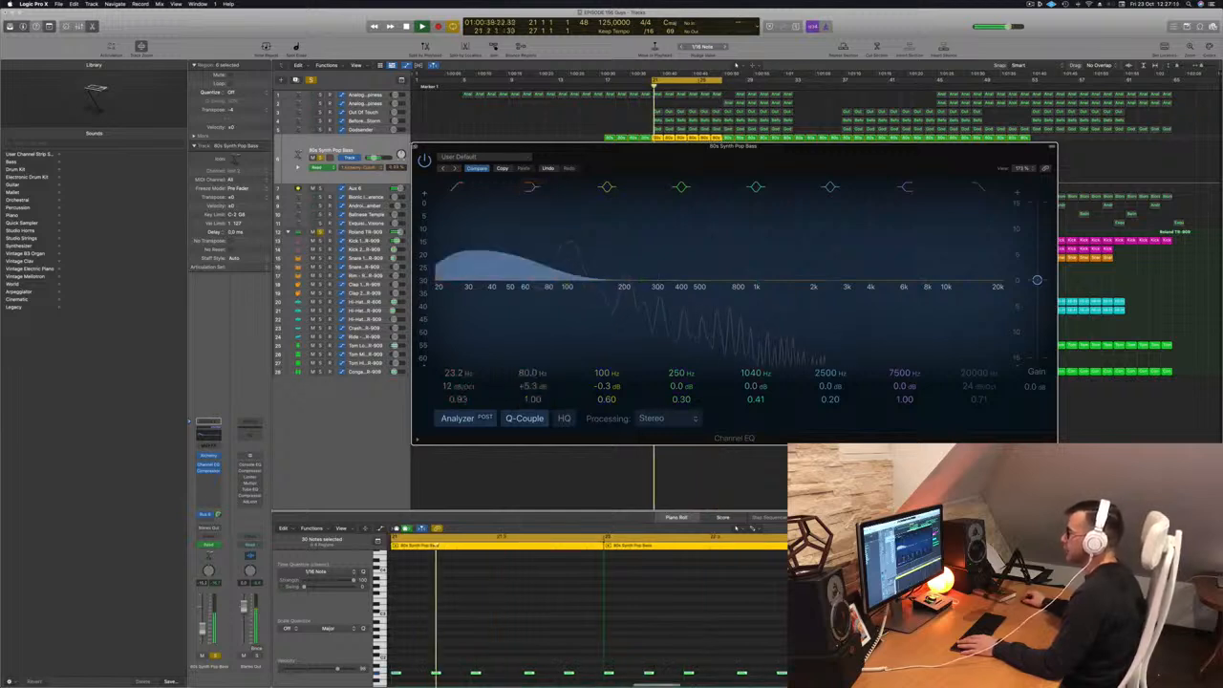
left_click(417, 146)
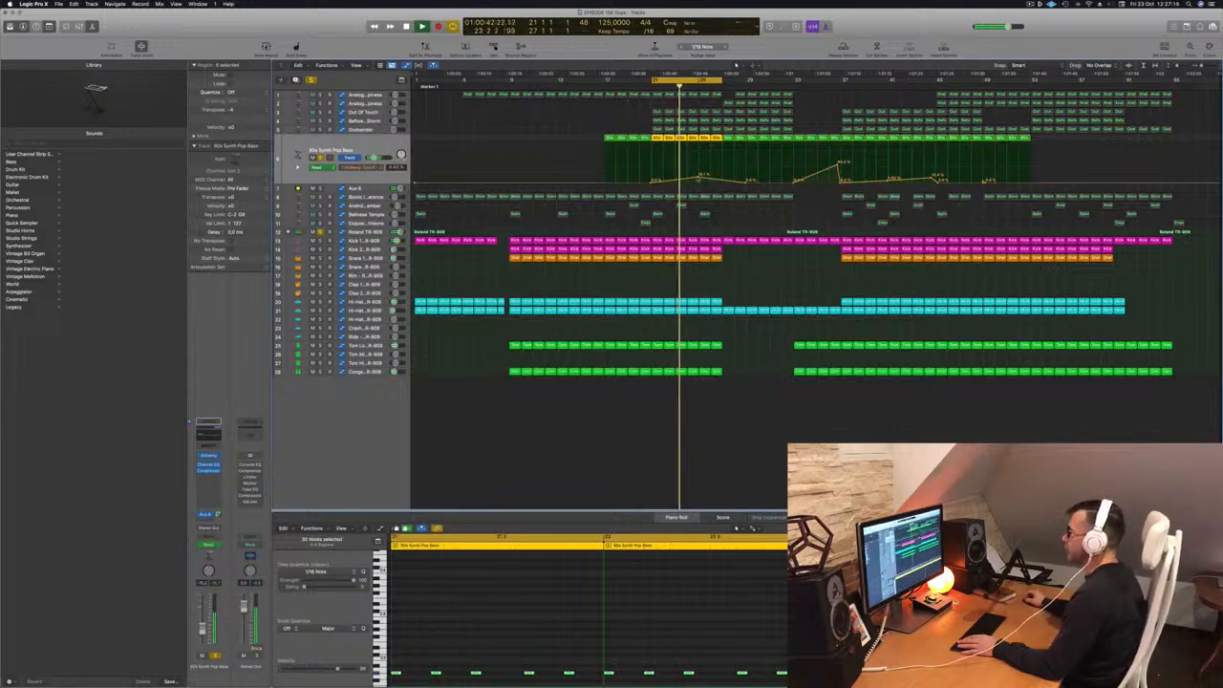
- Review the 80s Synth Pop Bass track's Channel EQ curve and Alchemy instrument settings during playback, closing both plug-ins
left_click(699, 179)
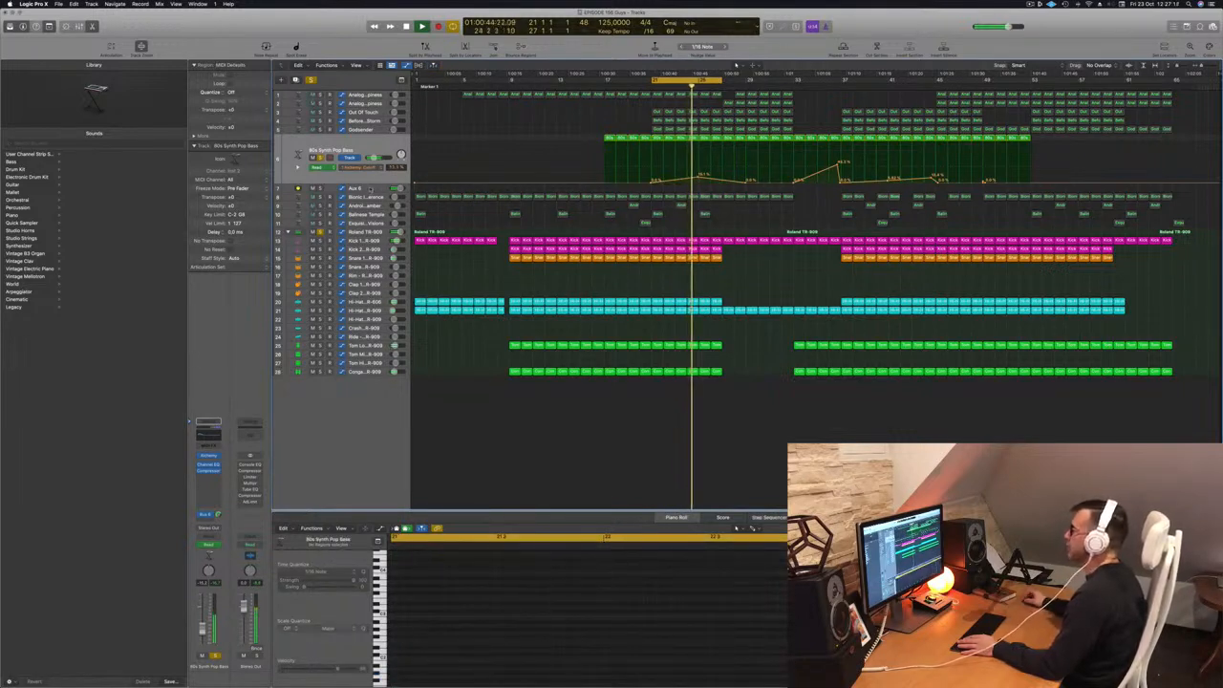
left_click(353, 146)
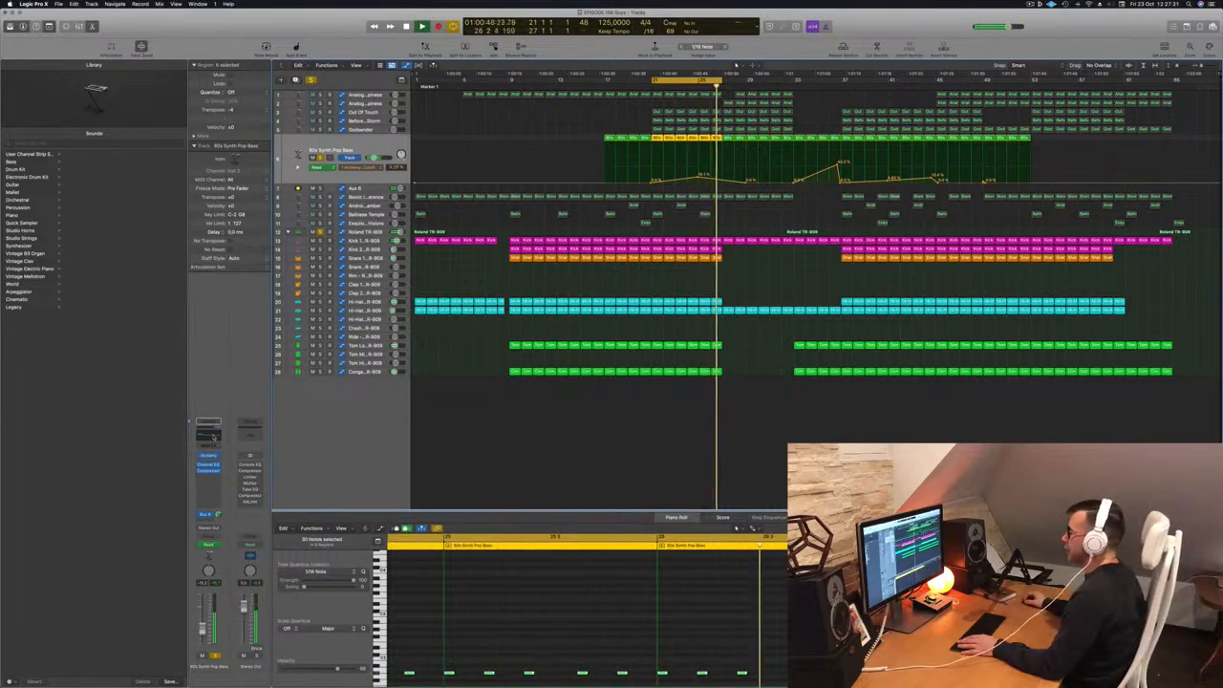
left_click(214, 437)
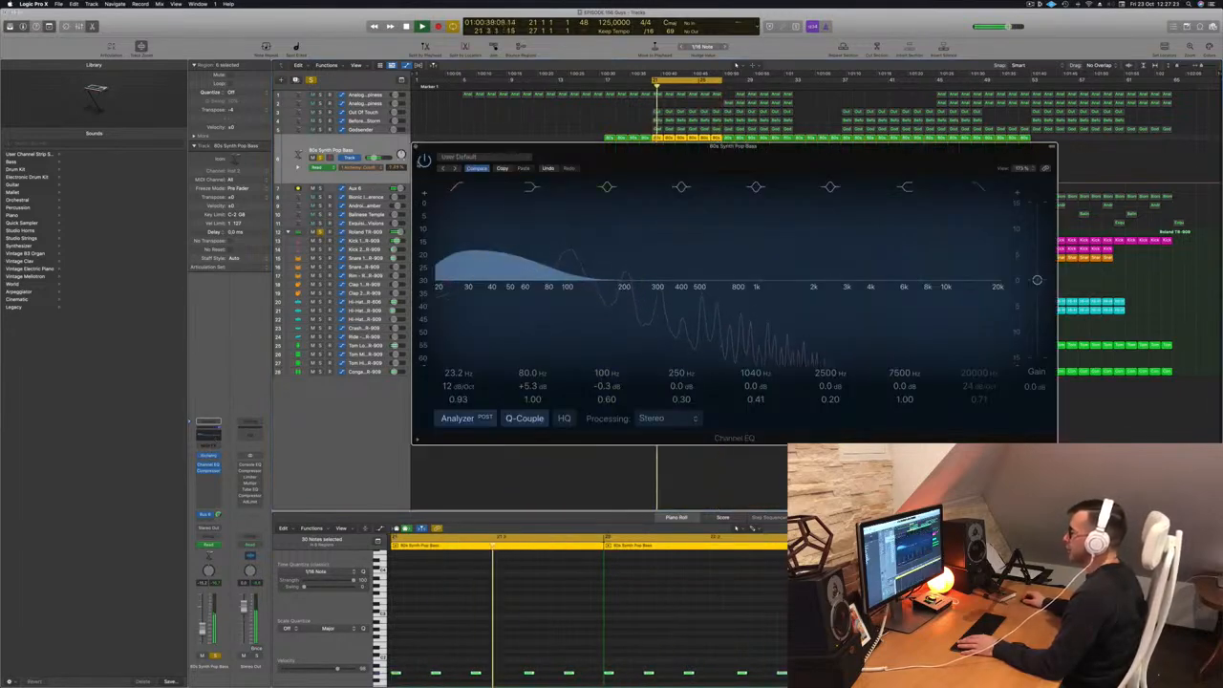
left_click_drag(691, 154, 721, 164)
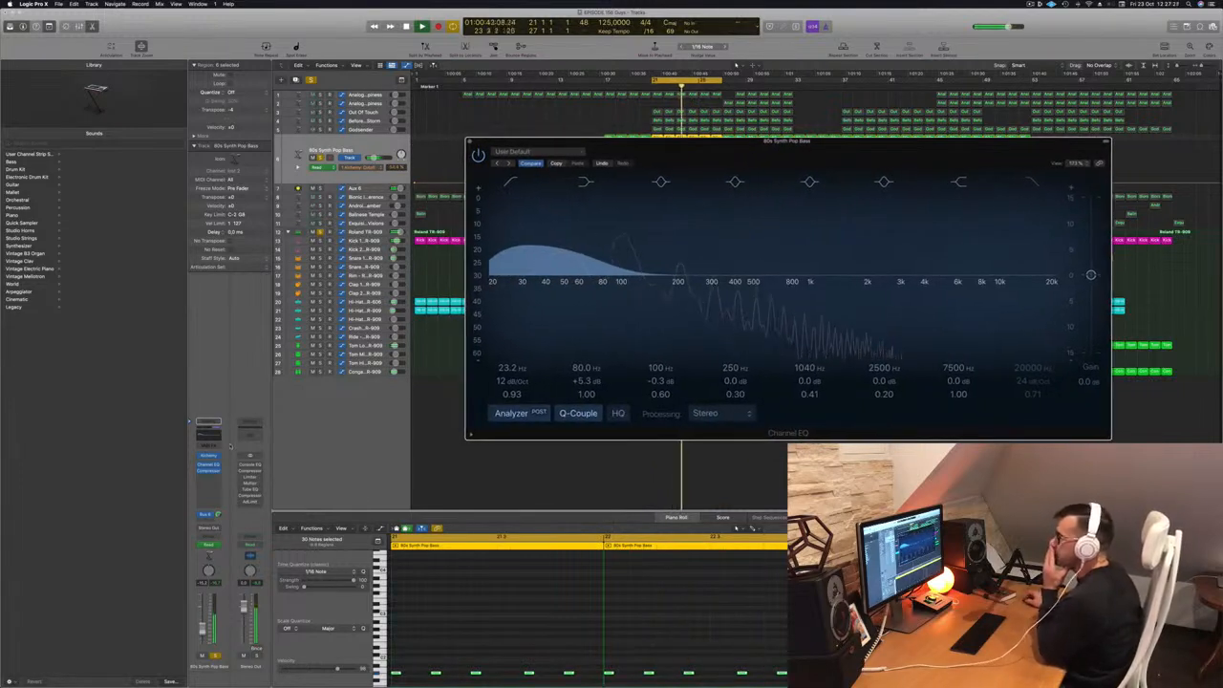
left_click(208, 456)
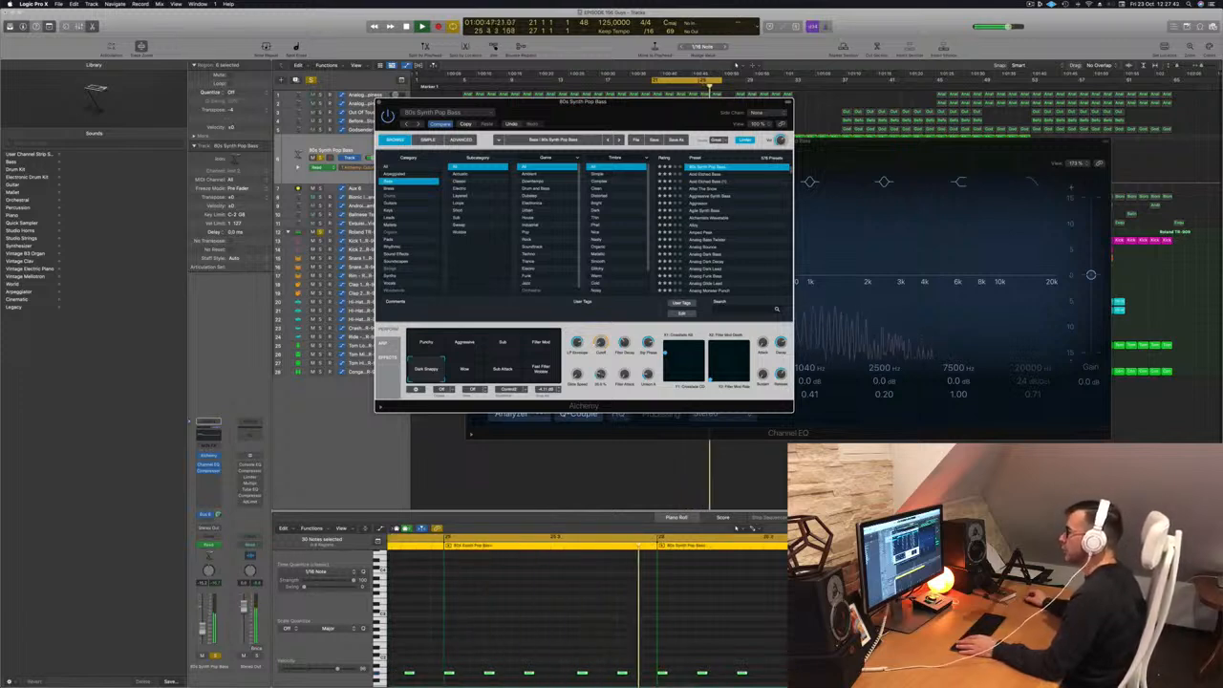
left_click(379, 103)
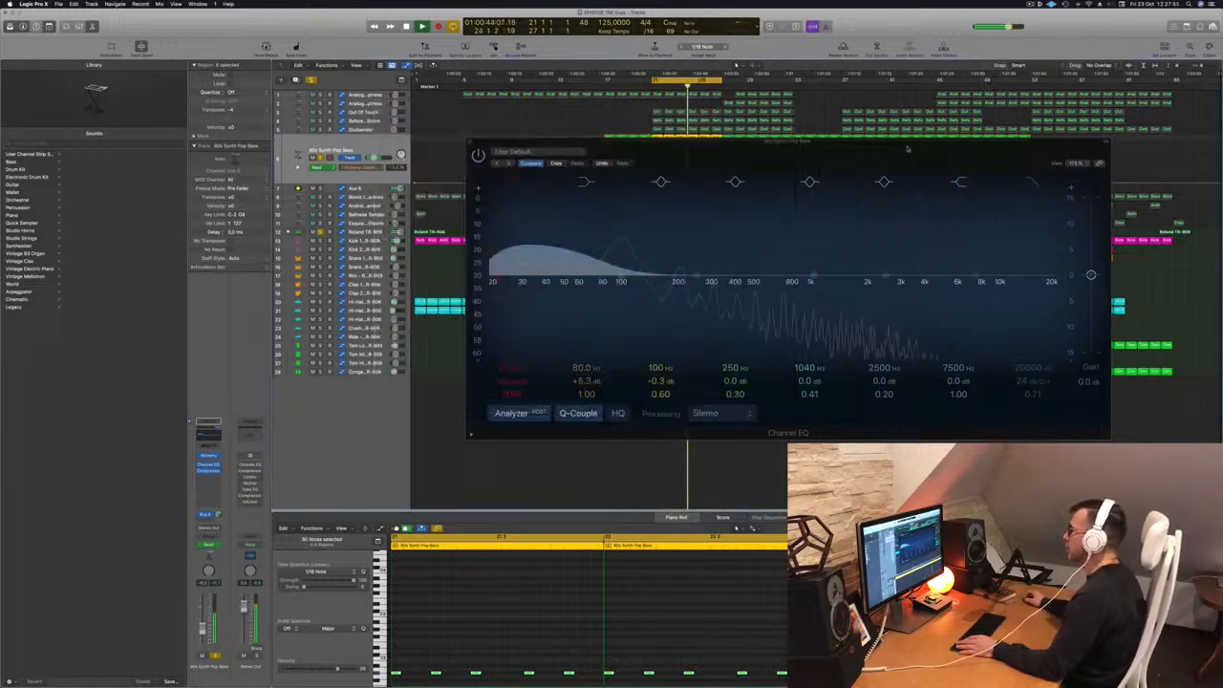
left_click_drag(869, 147, 794, 181)
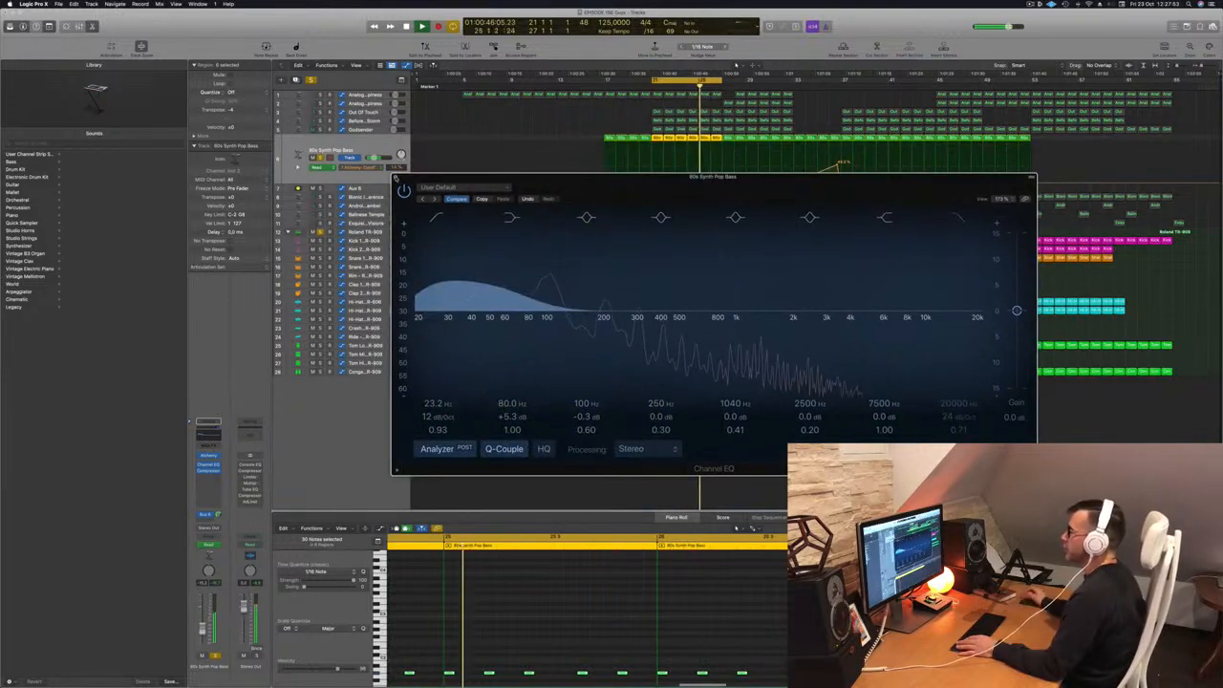
left_click(395, 177)
- Adjust the automation point near bar 26 in the aux track below the bass and check that aux's Channel EQ
left_click(365, 189)
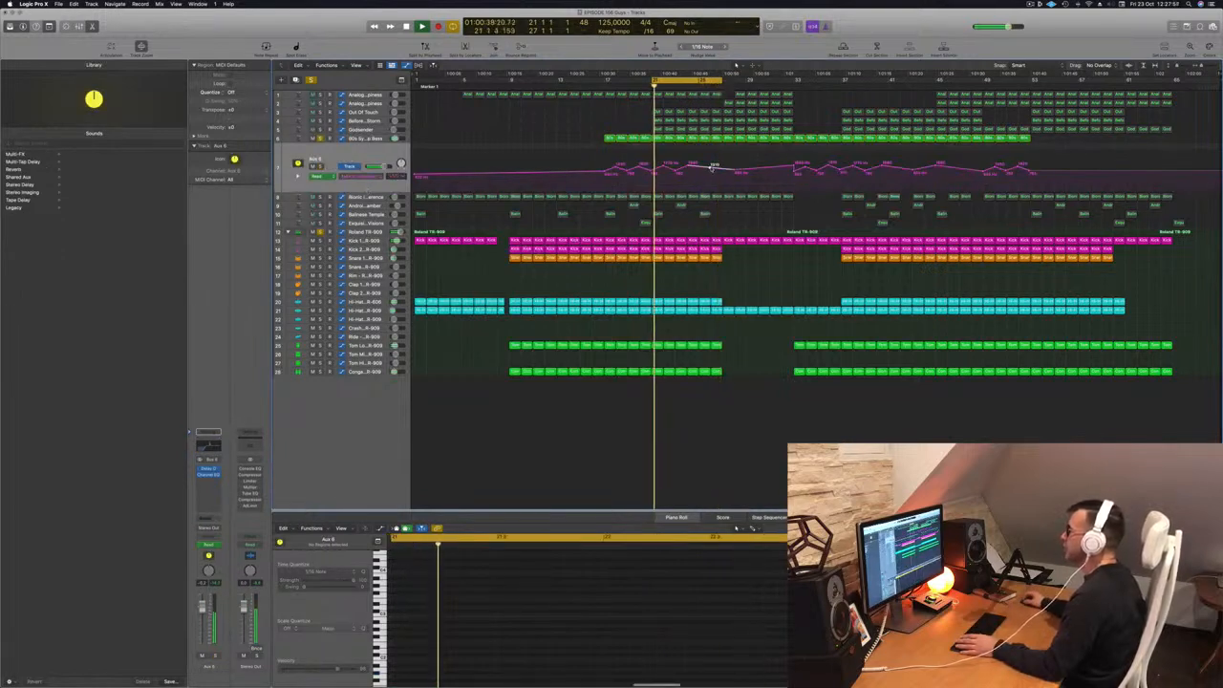
left_click_drag(711, 168, 710, 167)
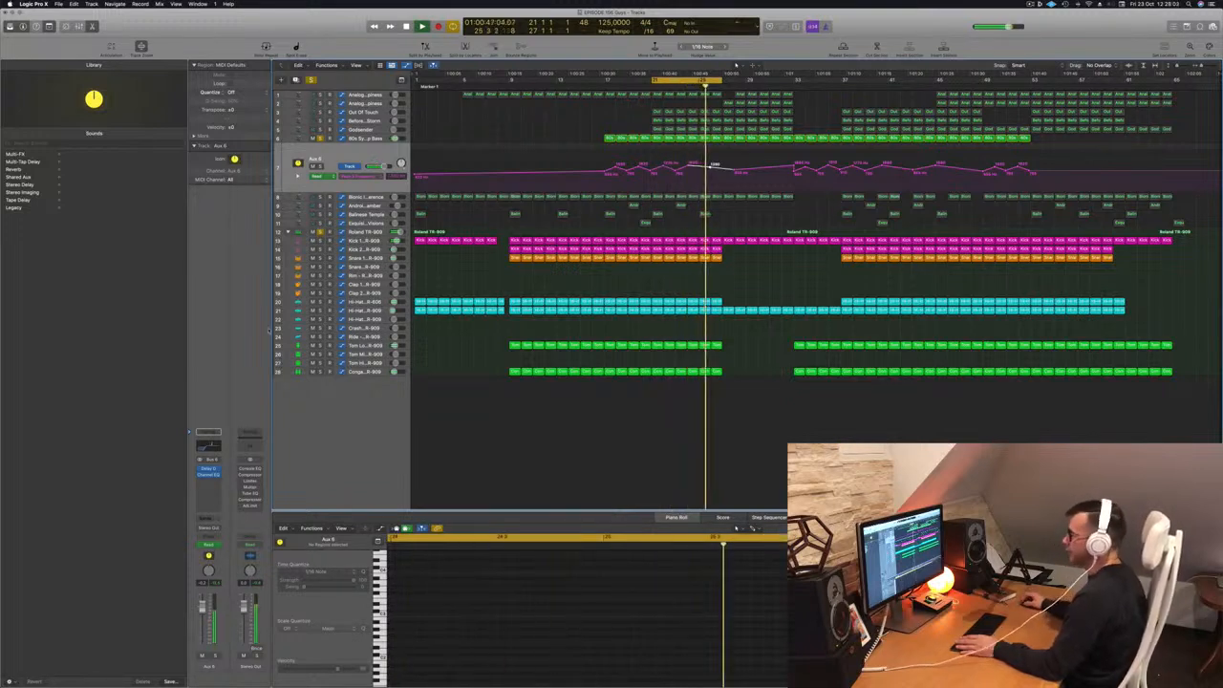
key("v")
mouse_move(738, 167)
left_mouse_down()
mouse_move(716, 165)
mouse_move(731, 166)
left_mouse_up()
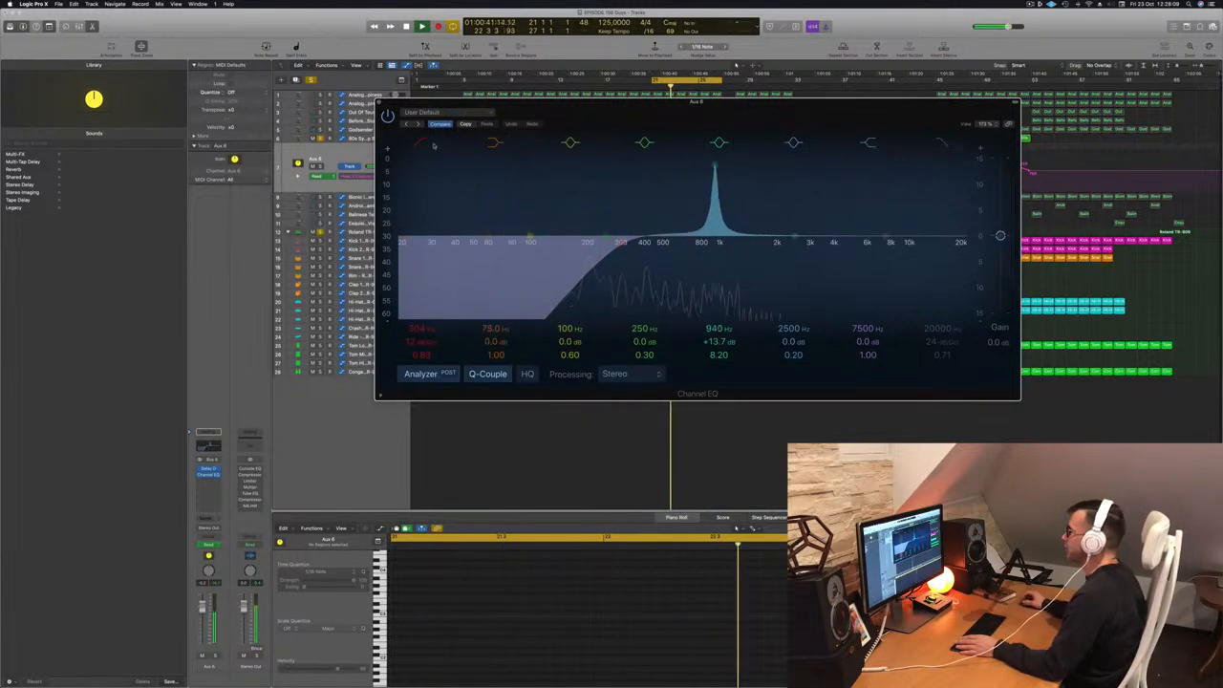
left_click(380, 103)
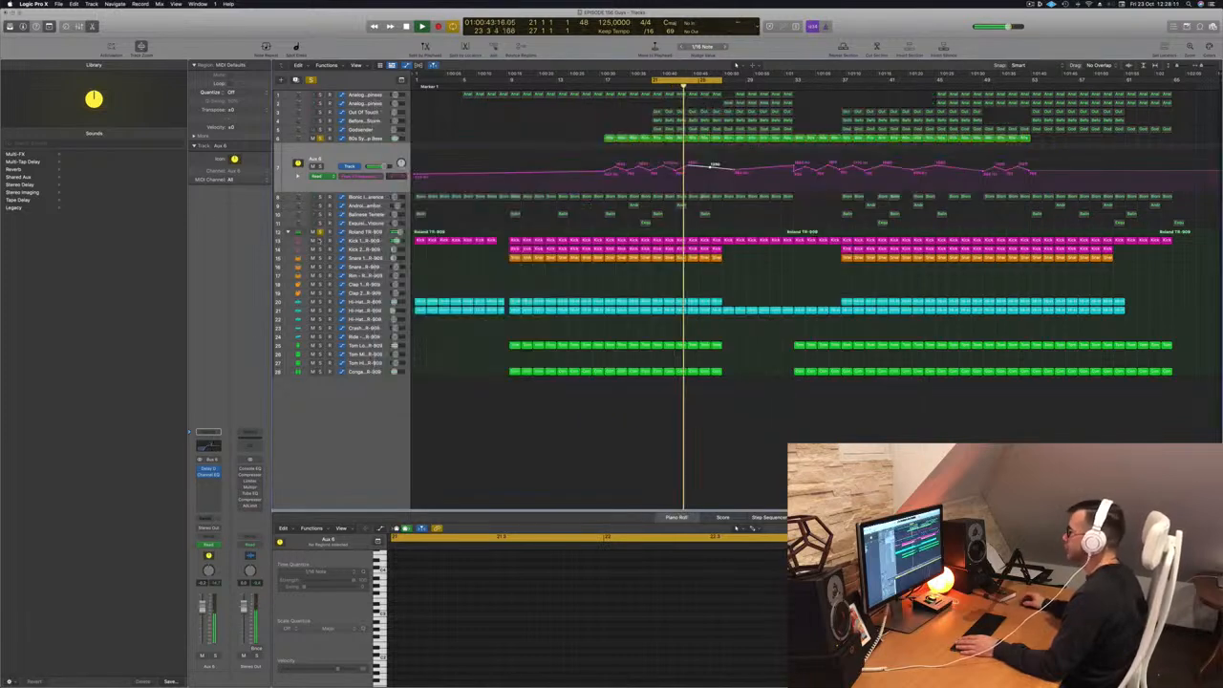
- Restart cycle playback from bar 21 and solo the Analogue Happiness track alongside the bass and drums
key("space")
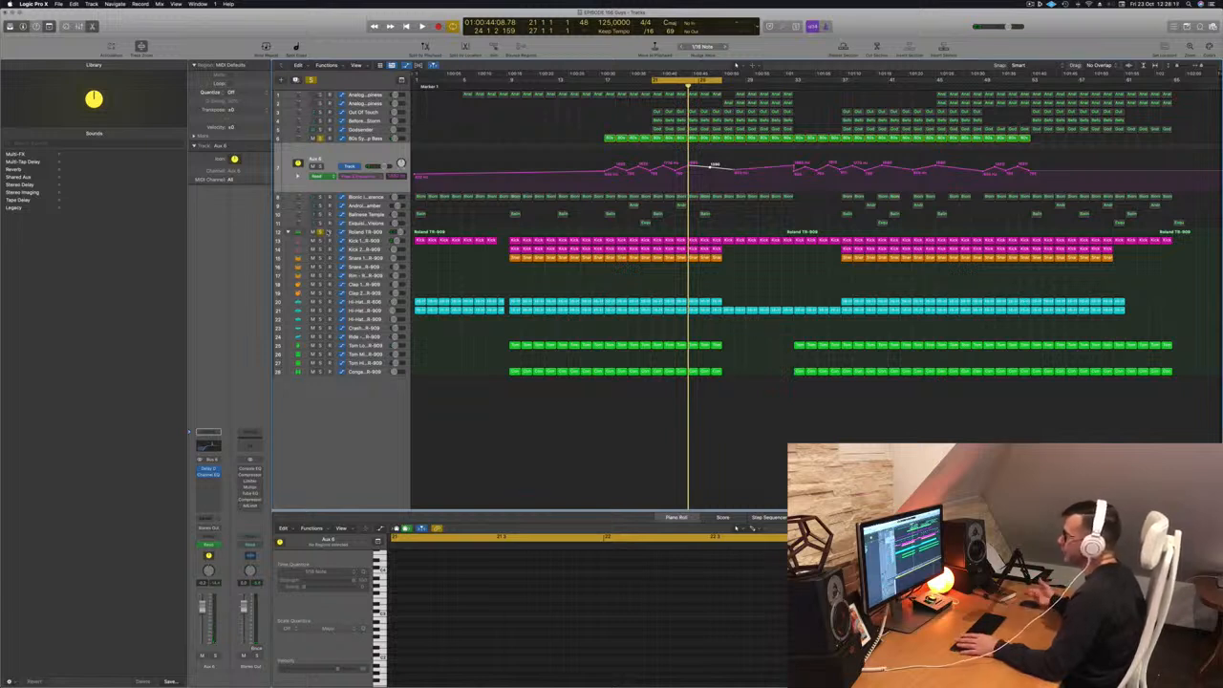
key("space")
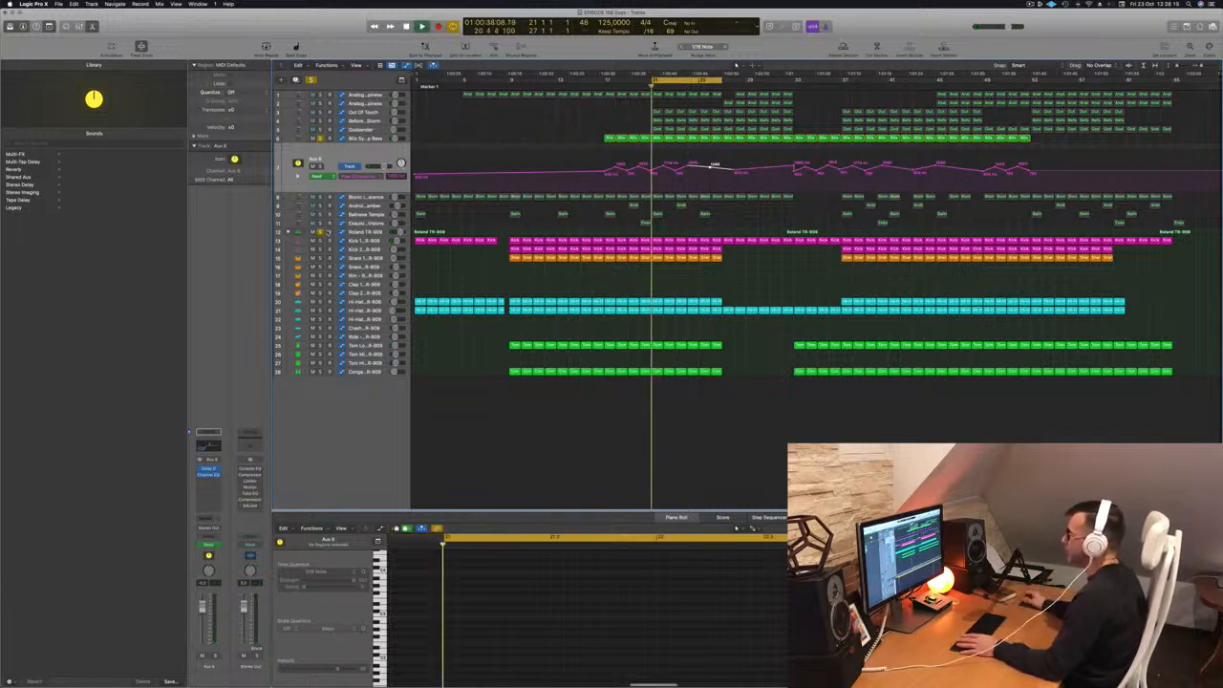
key("space")
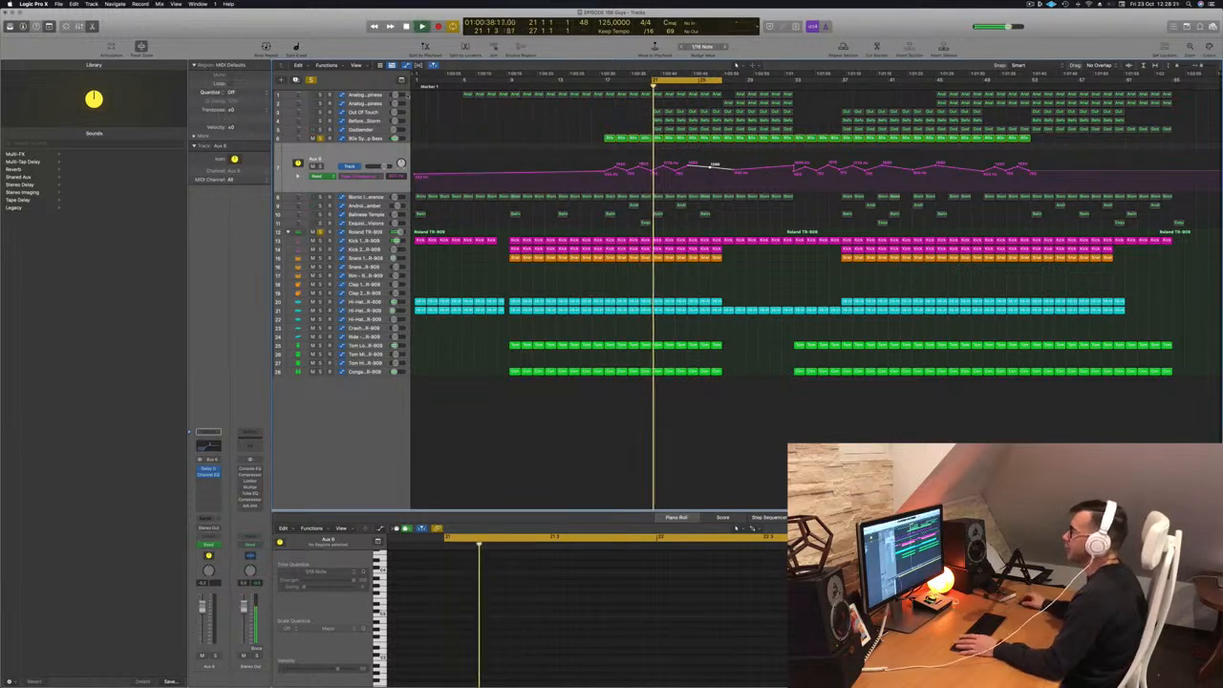
left_click(368, 94)
key("space")
key("space")
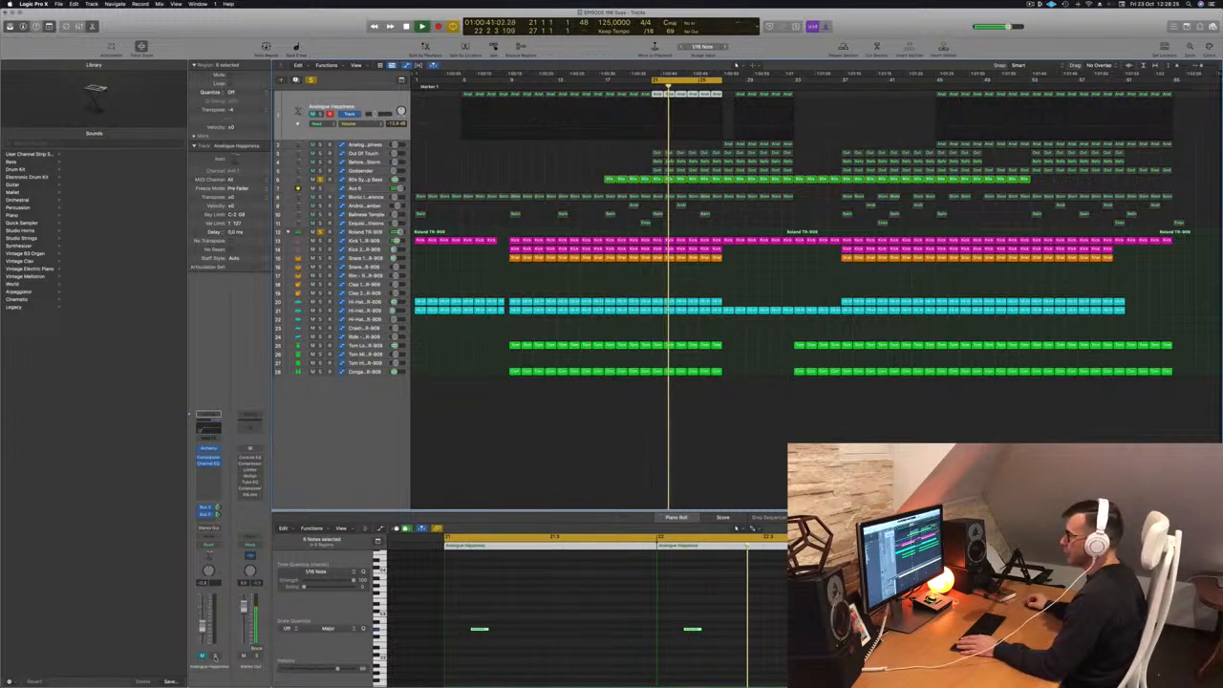
key("s")
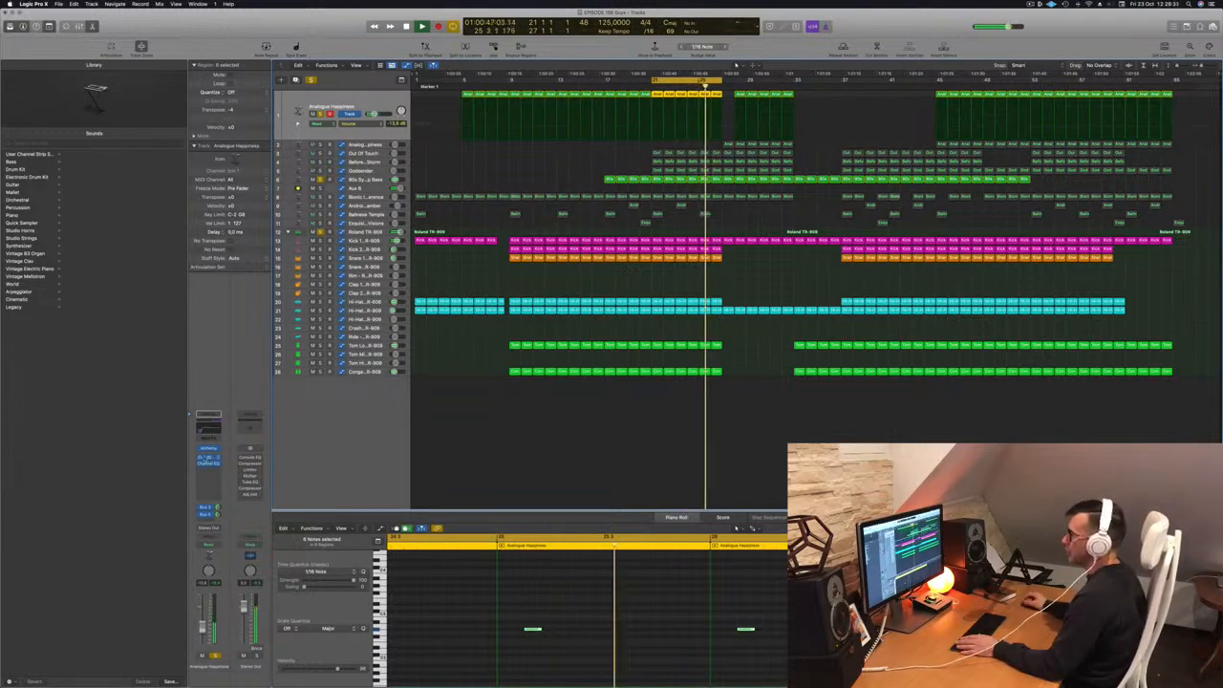
- Show the aux channel fed by the Bus 5 send and copy the Analogue Happiness track's Compressor onto it
left_click(205, 508)
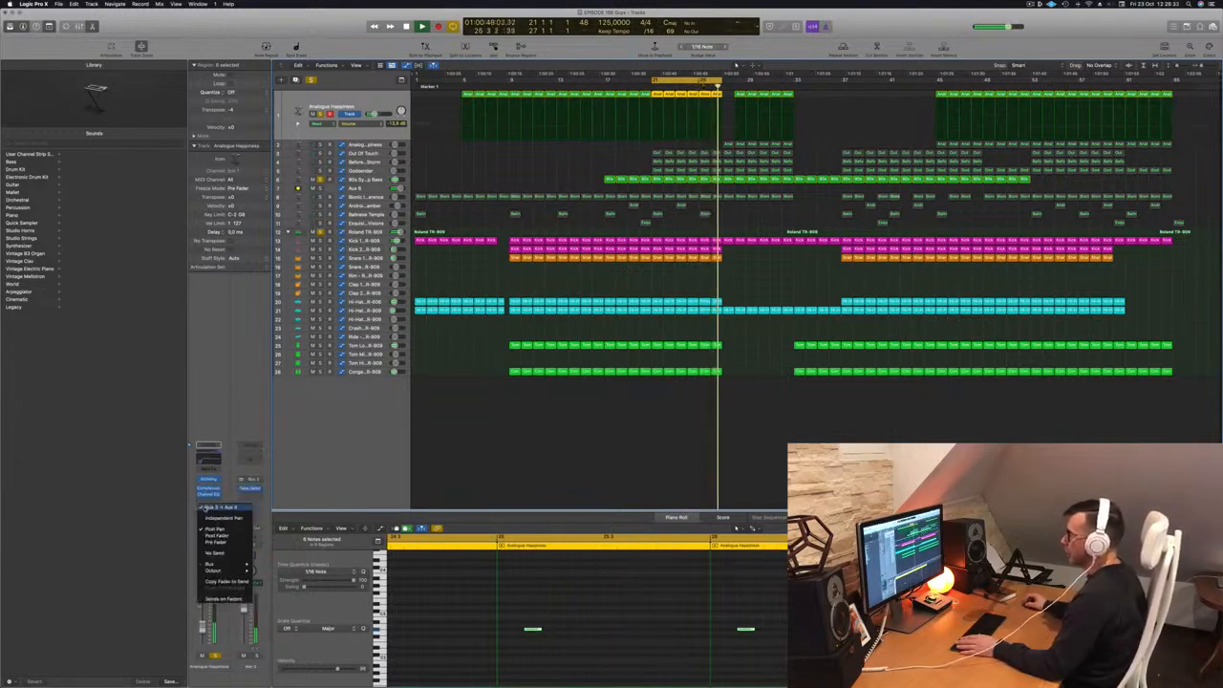
left_click(214, 471)
left_click(205, 515)
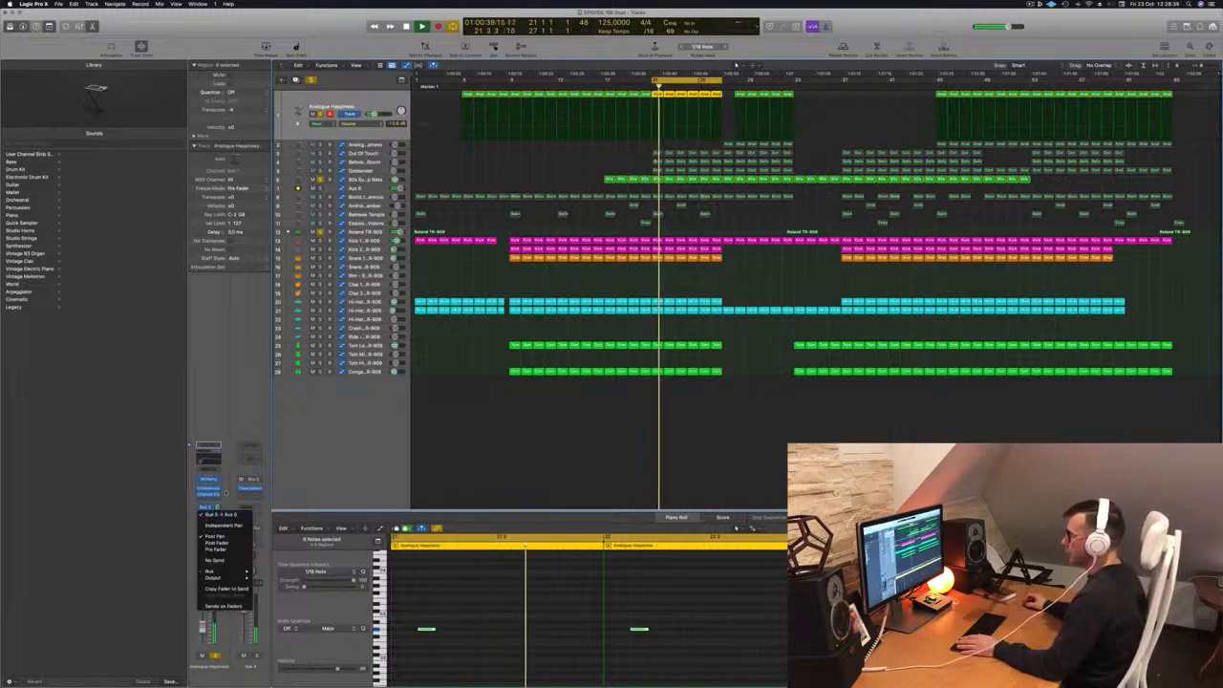
left_click(220, 486)
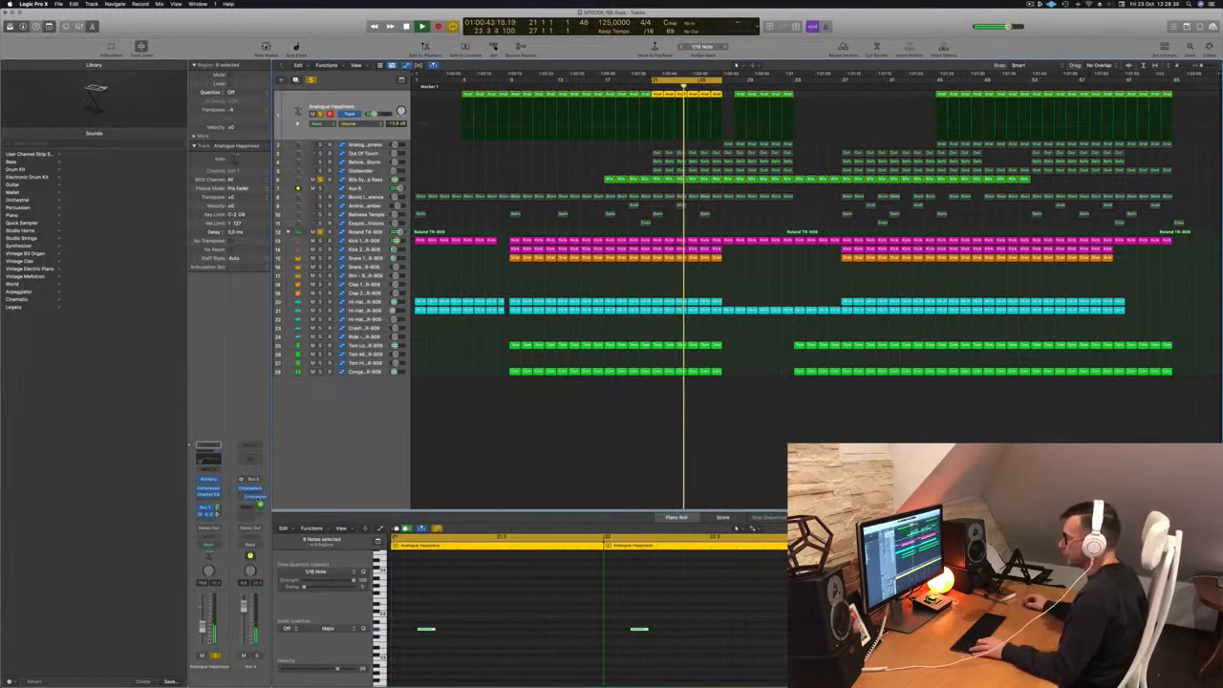
- Check the copied Compressor on Aux 5 while the loop plays and close it
left_click(252, 495)
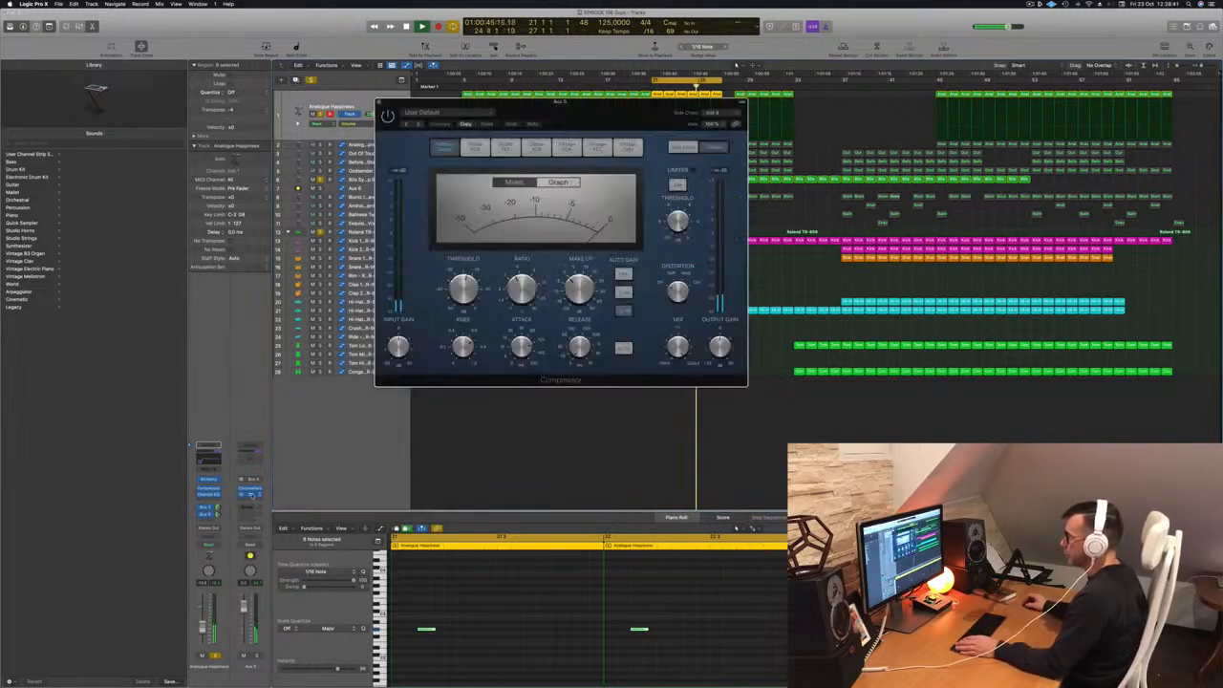
left_click_drag(604, 110, 770, 173)
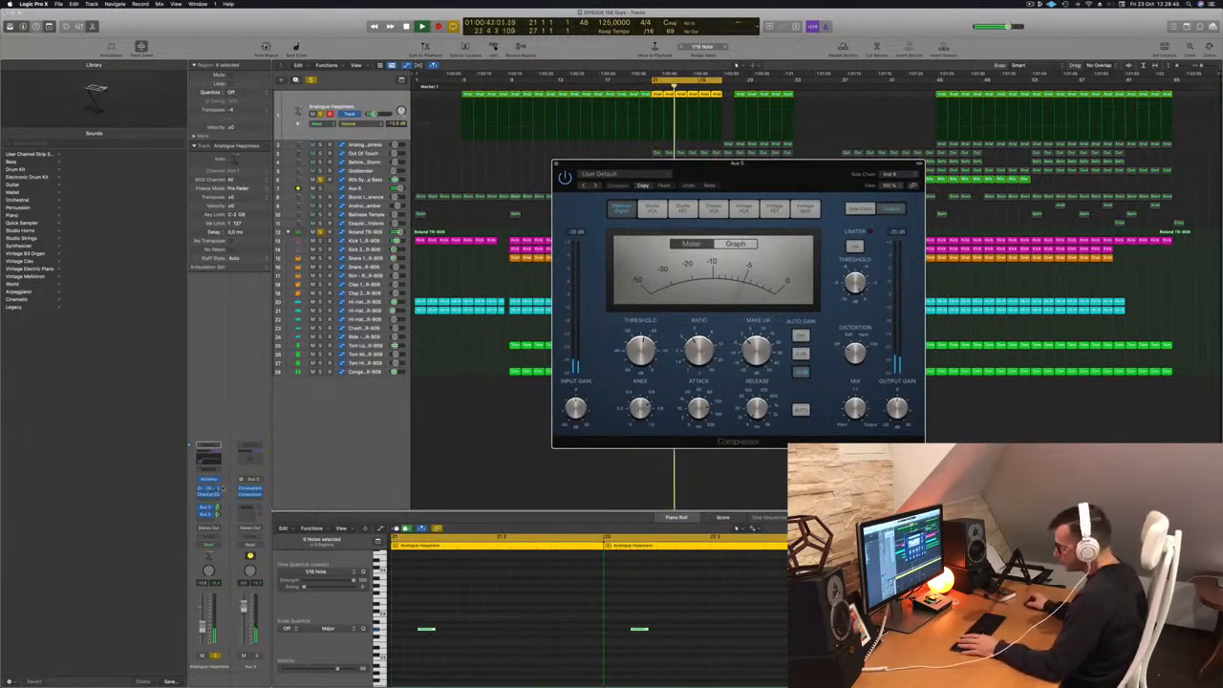
left_click_drag(741, 183, 687, 174)
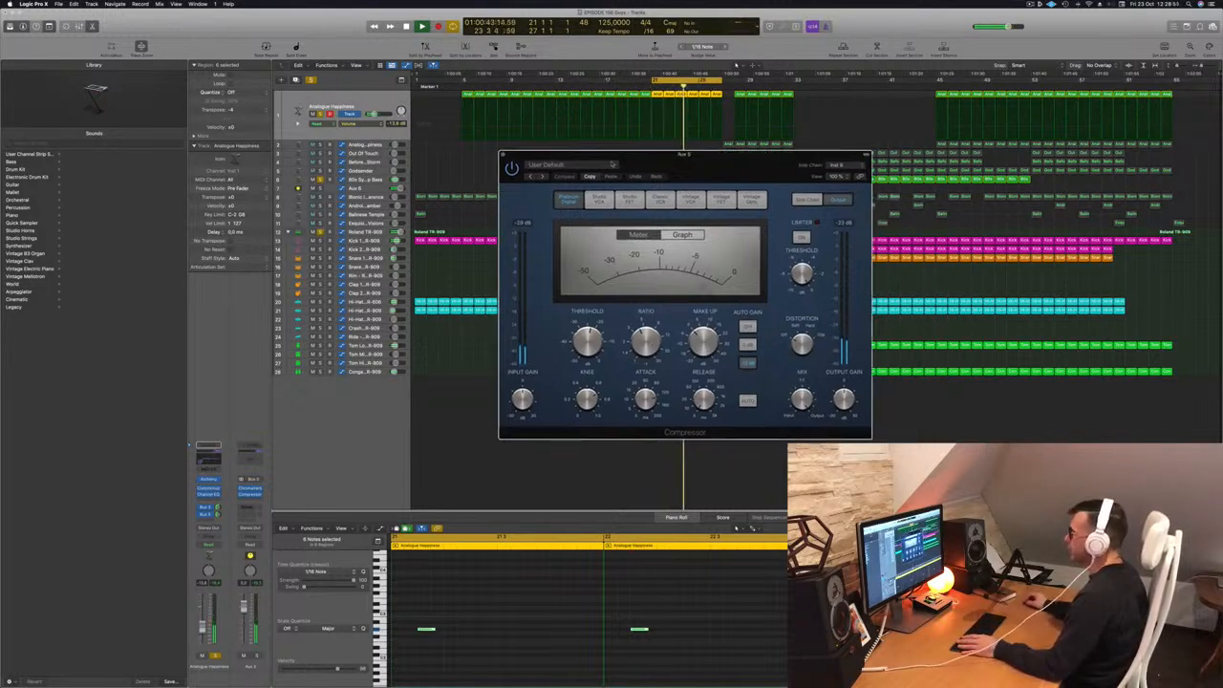
left_click(504, 156)
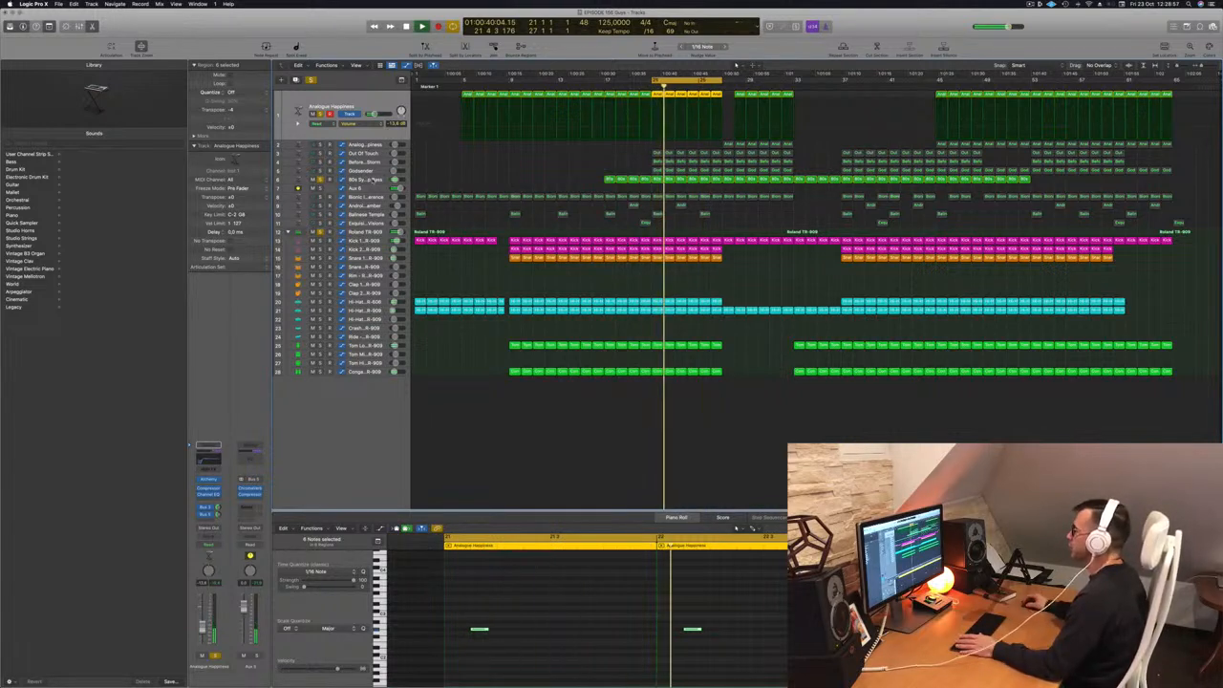
- Solo the Bionic Interference track with the other soloed tracks and select the Kick 1 track
left_click(375, 180)
left_click(375, 197)
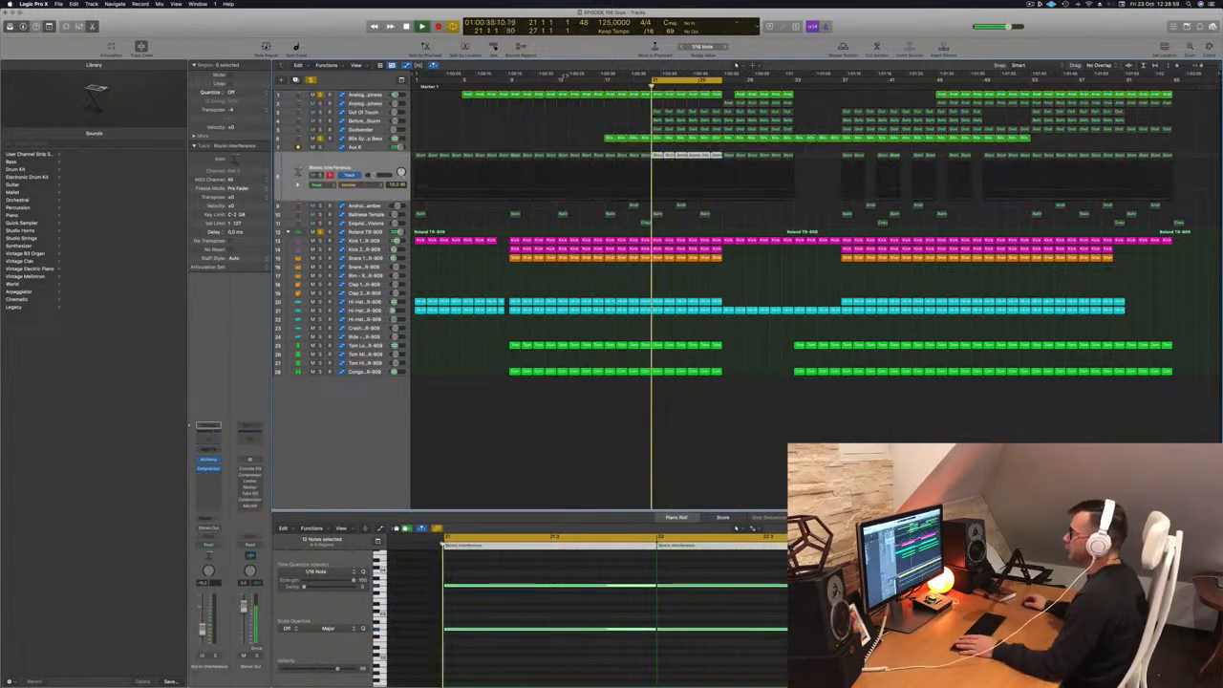
left_click(320, 176)
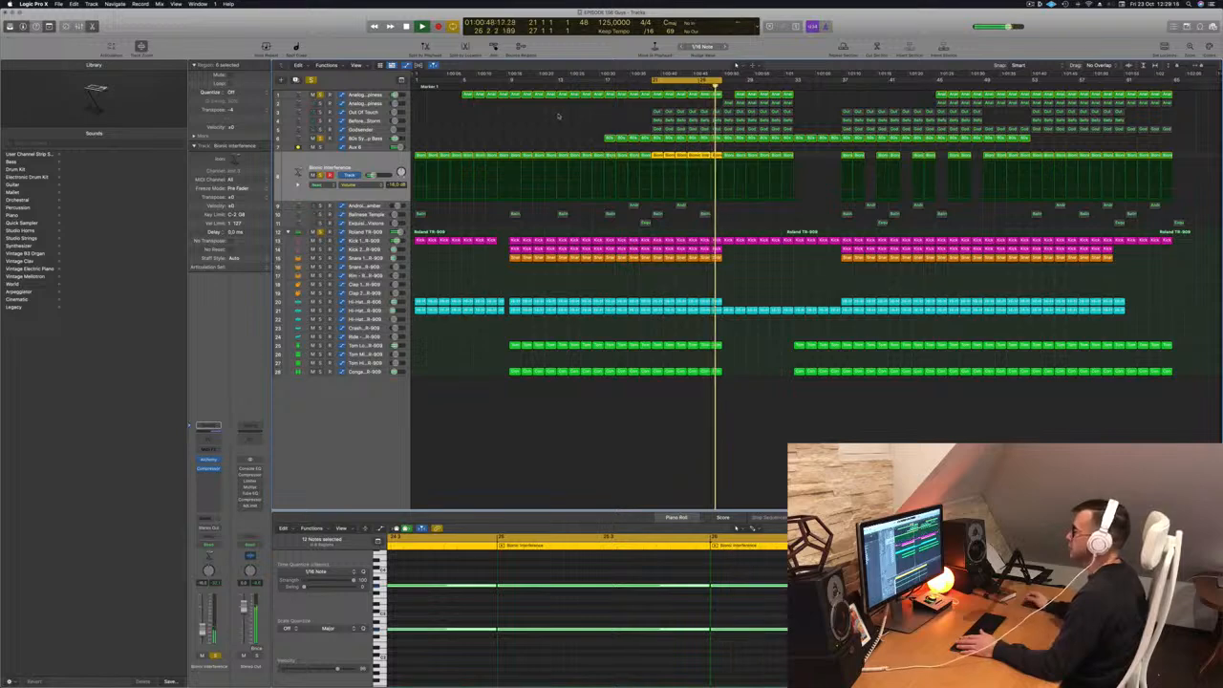
left_click(365, 240)
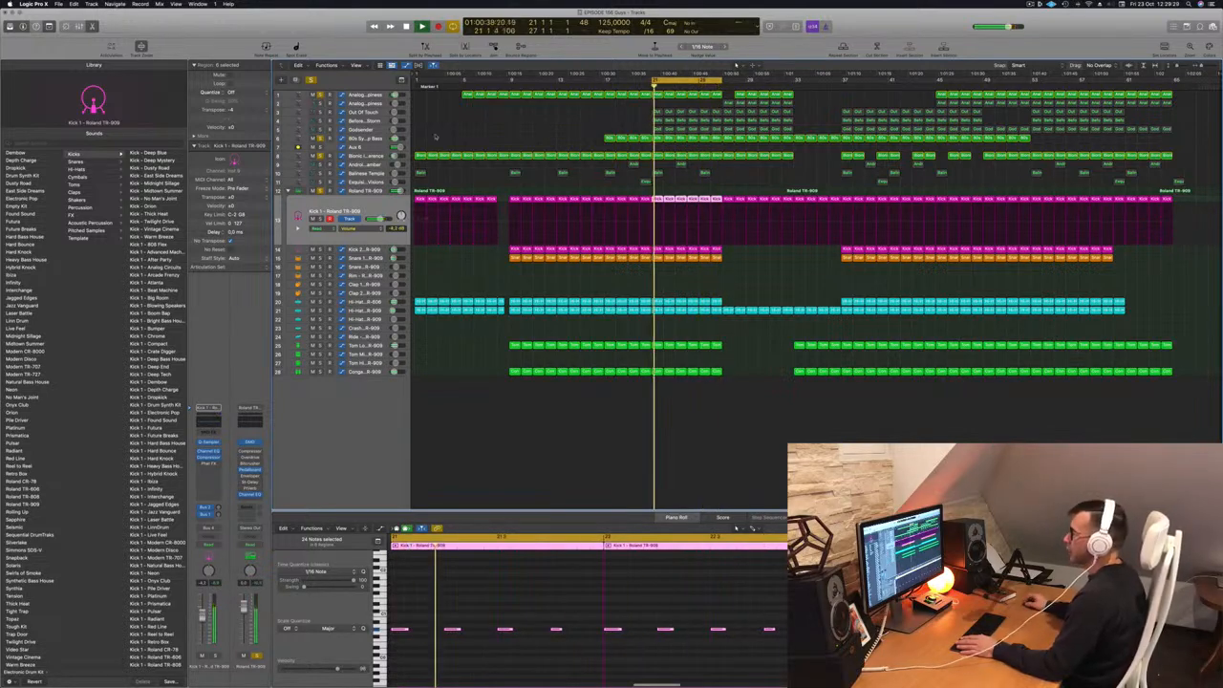
- Set the low shelf in the 80s Synth Pop Bass track's Channel EQ to +3.4 dB at 80.5 Hz, leaving only its Compressor open
left_click(380, 137)
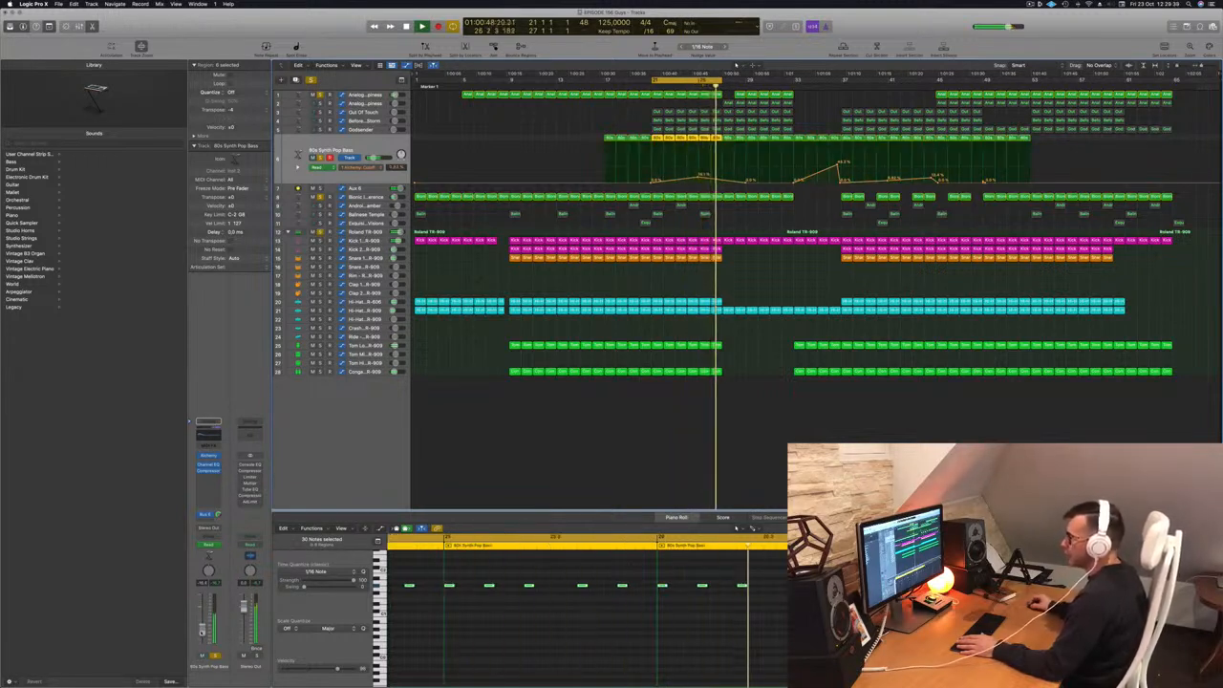
left_click(207, 470)
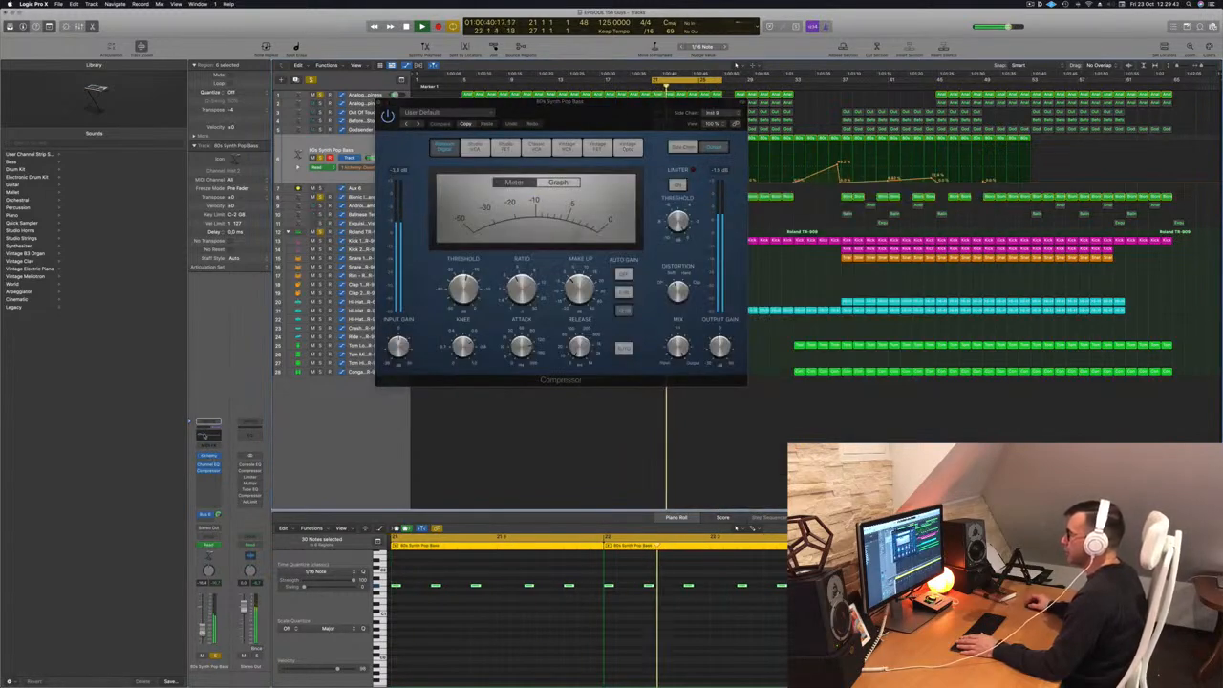
left_click(204, 435)
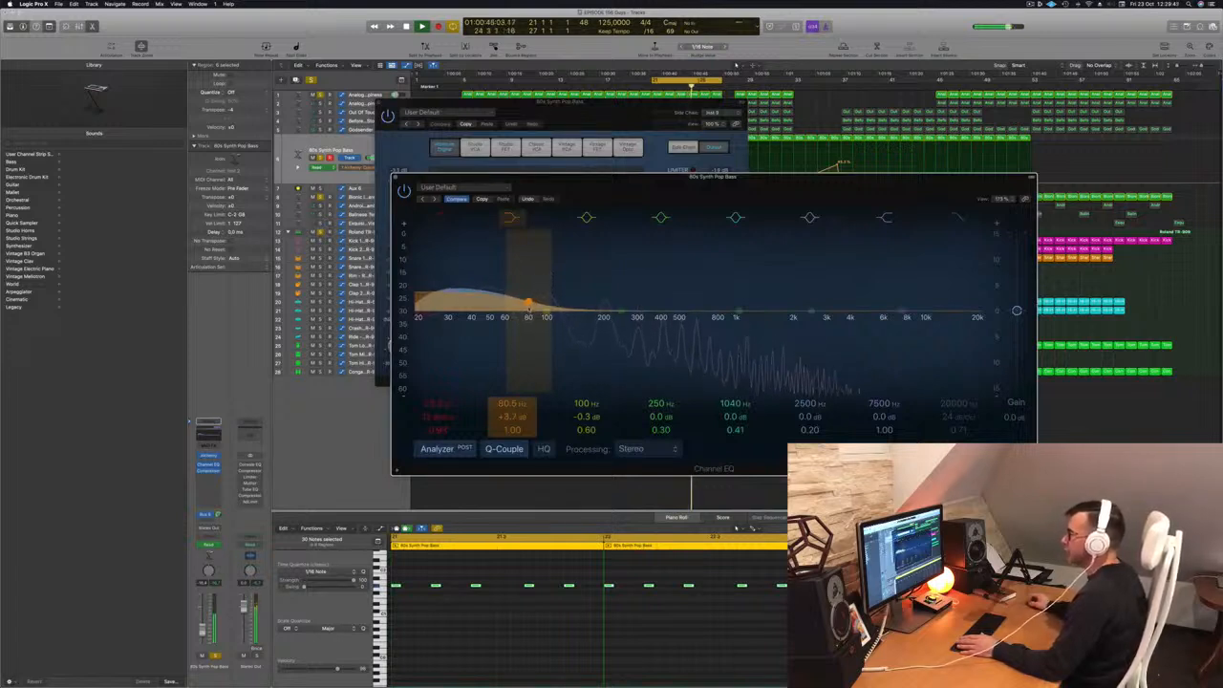
left_click_drag(528, 309, 528, 310)
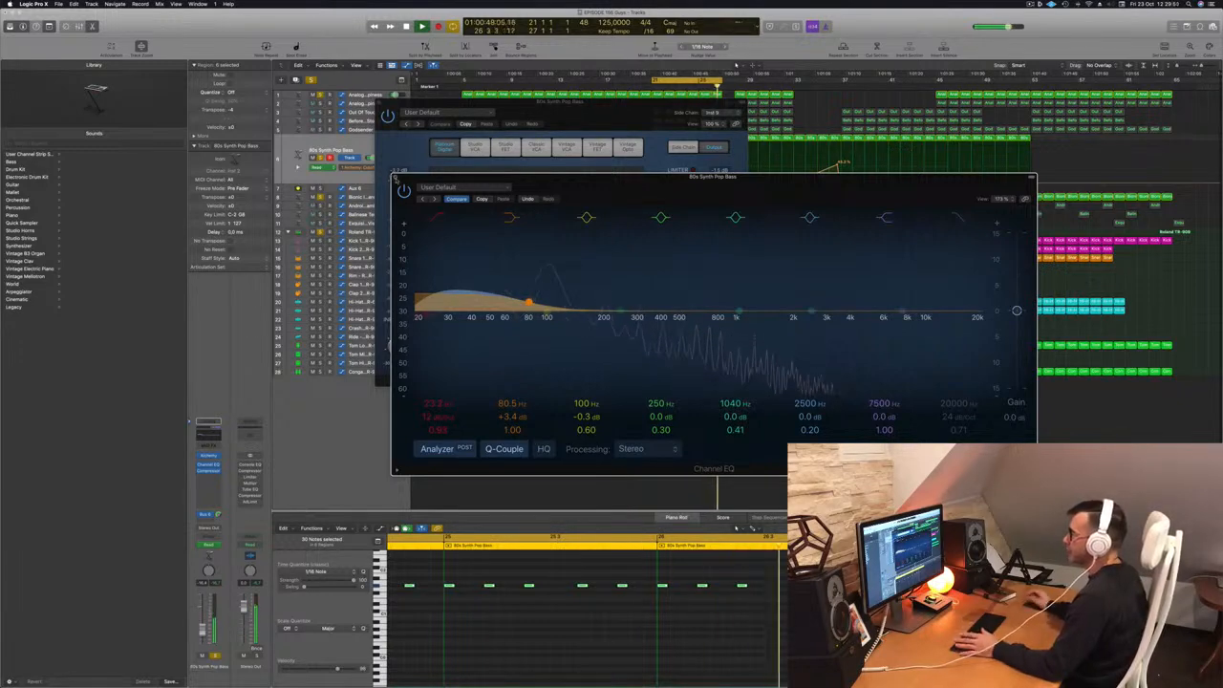
key("super+w")
left_click_drag(577, 127, 592, 136)
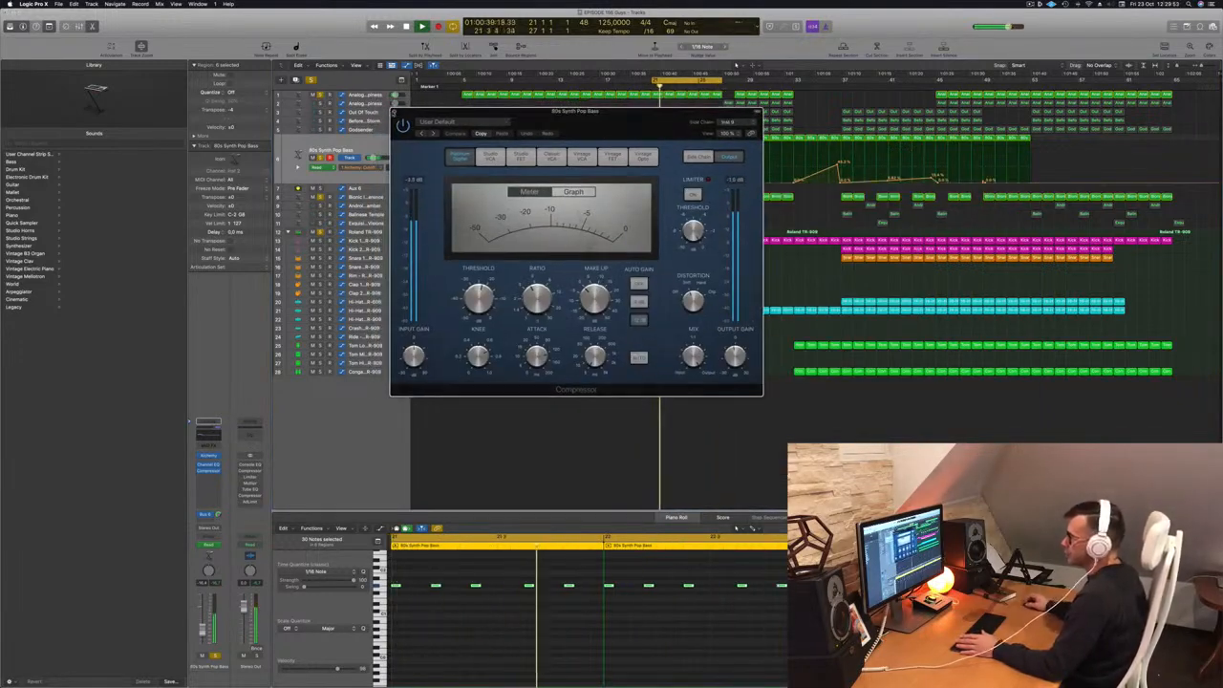
- Close the bass track's Compressor and solo the Godsender track with the other soloed tracks
left_click(394, 109)
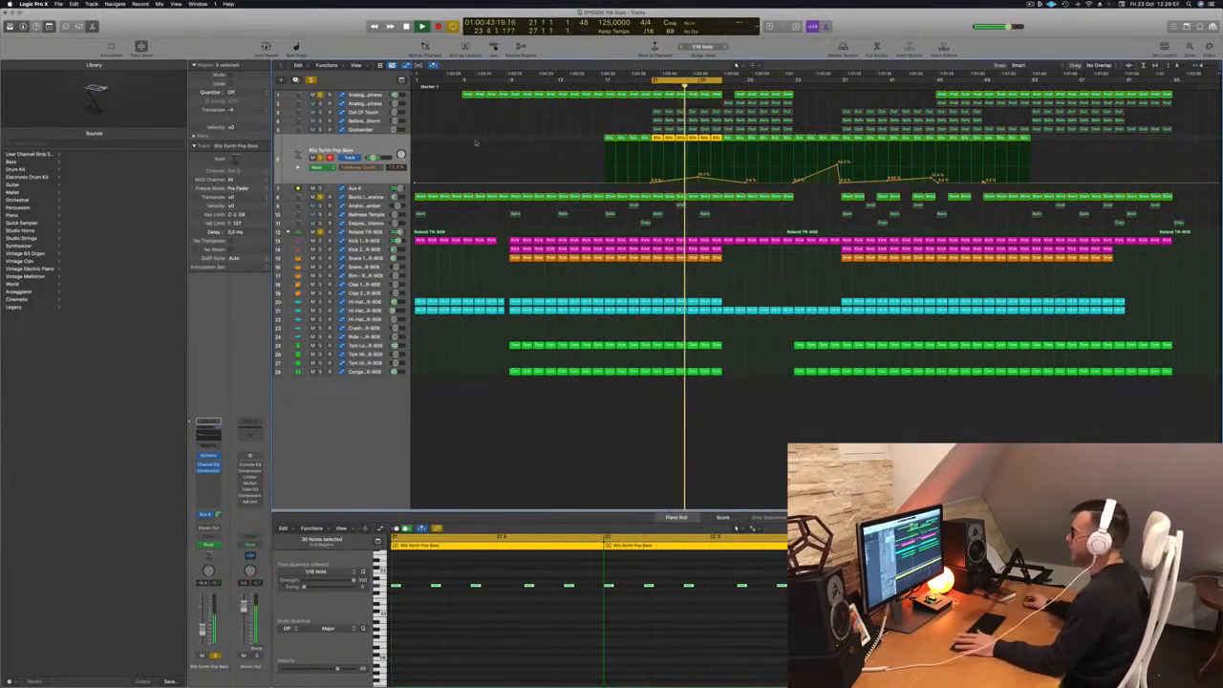
left_click(581, 110)
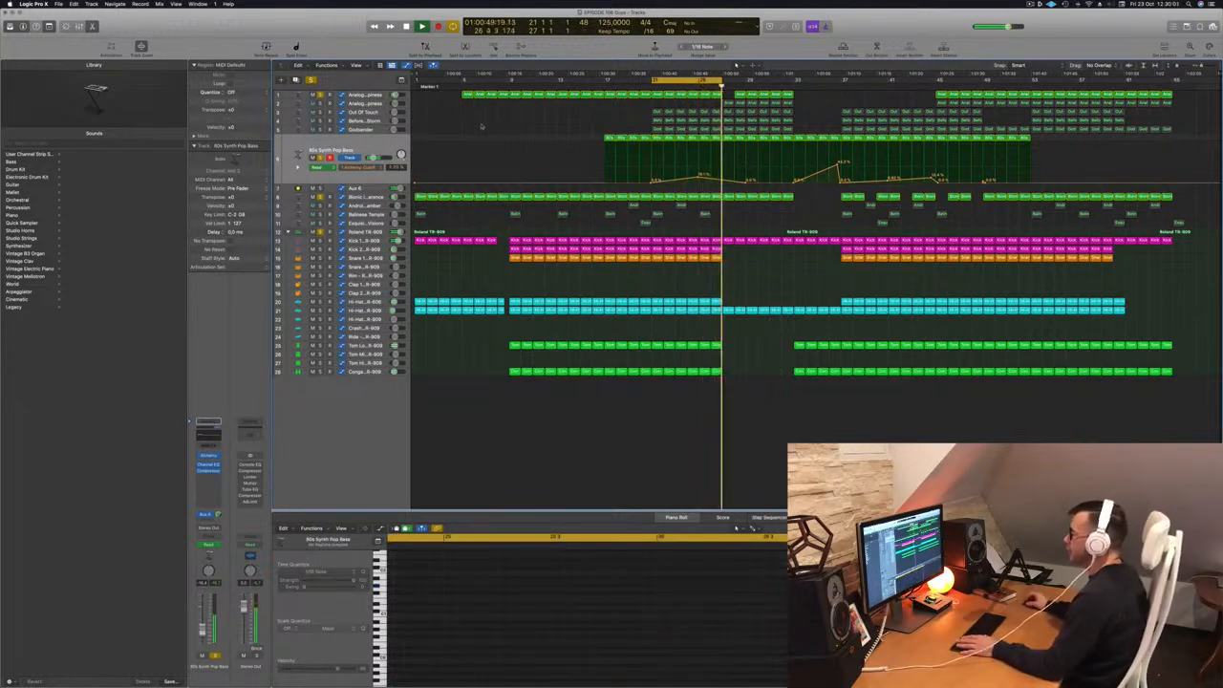
left_click(366, 128)
key("Return")
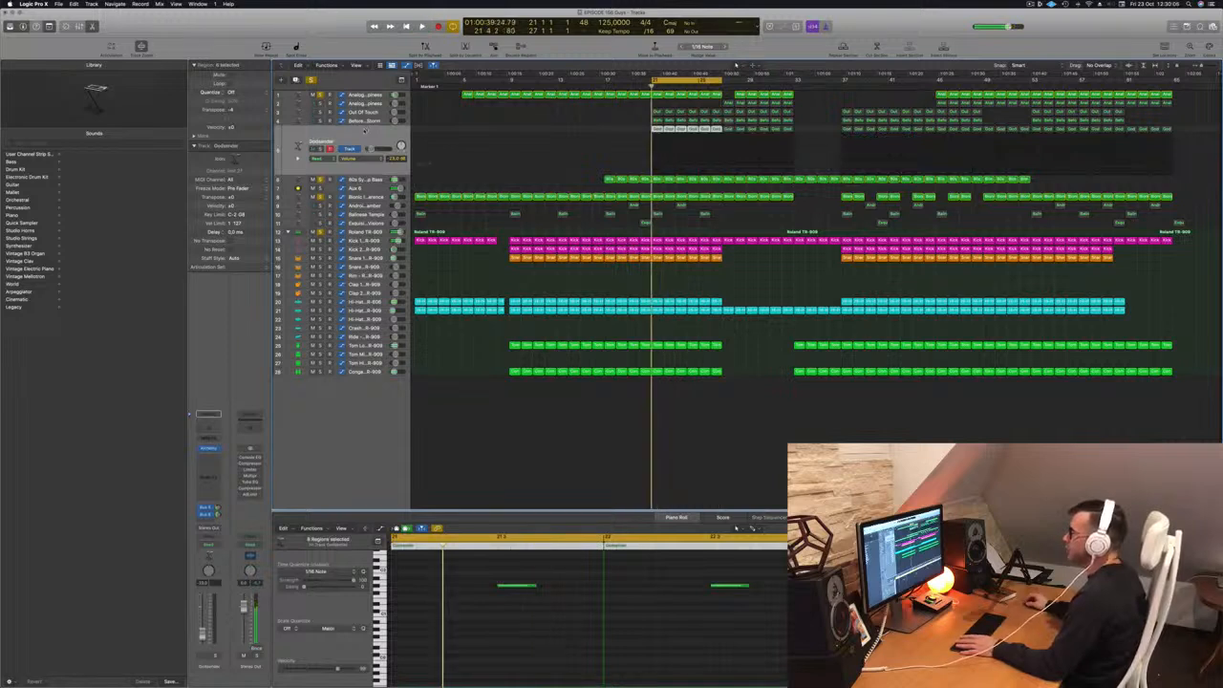
left_click(320, 148)
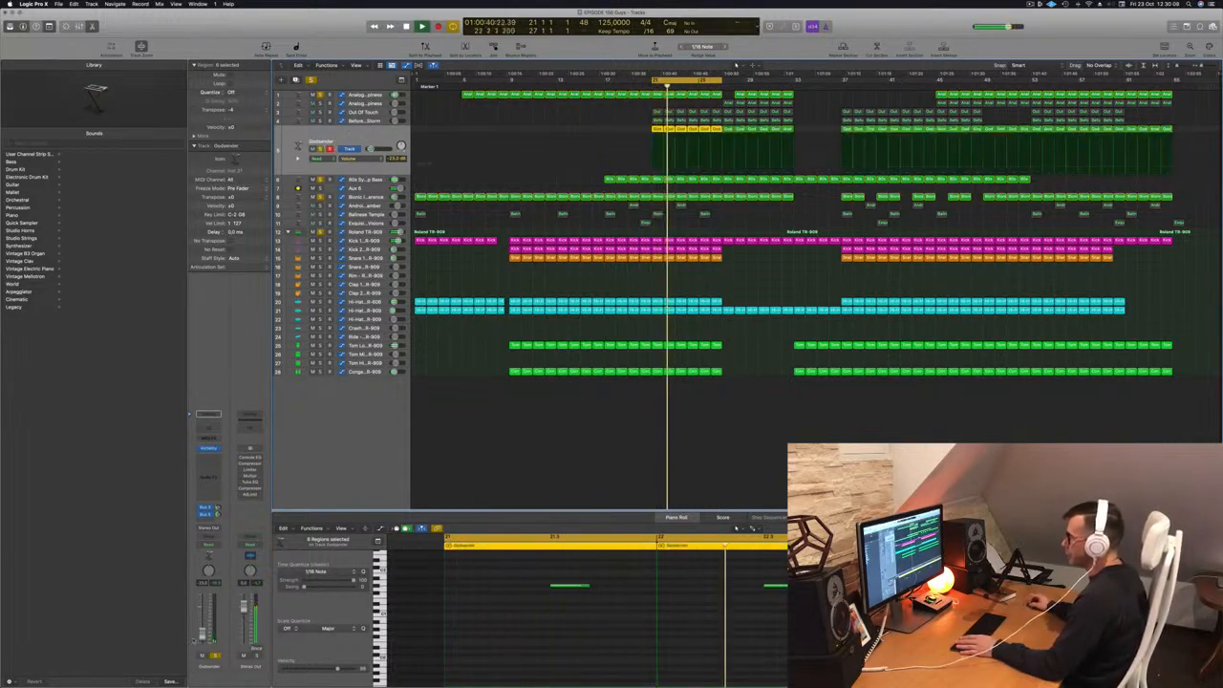
- Add a Channel EQ to the Godsender track with a low cut at 212 Hz, 18 dB/Oct and Q 0.75
double_click(207, 429)
left_click(419, 142)
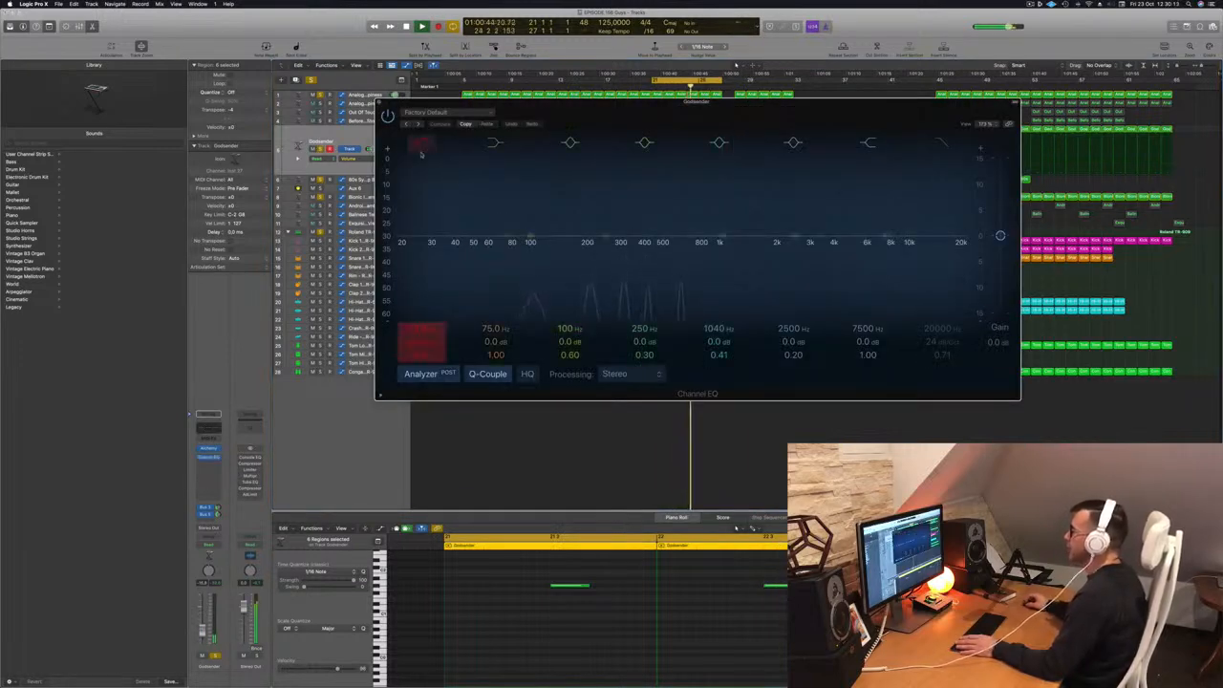
mouse_move(404, 251)
left_mouse_down()
mouse_move(526, 251)
mouse_move(527, 239)
mouse_move(590, 250)
left_mouse_up()
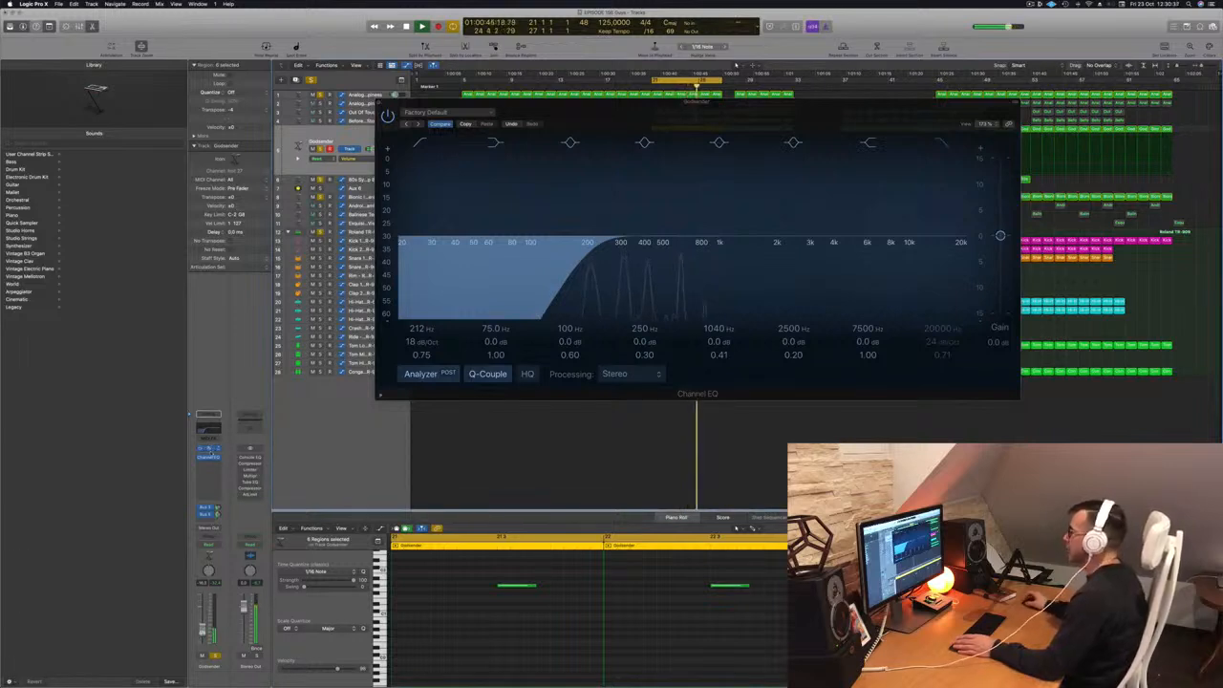
- Inspect the Godsender track's Alchemy synth next to its Channel EQ during playback and close both plug-ins
left_click(209, 448)
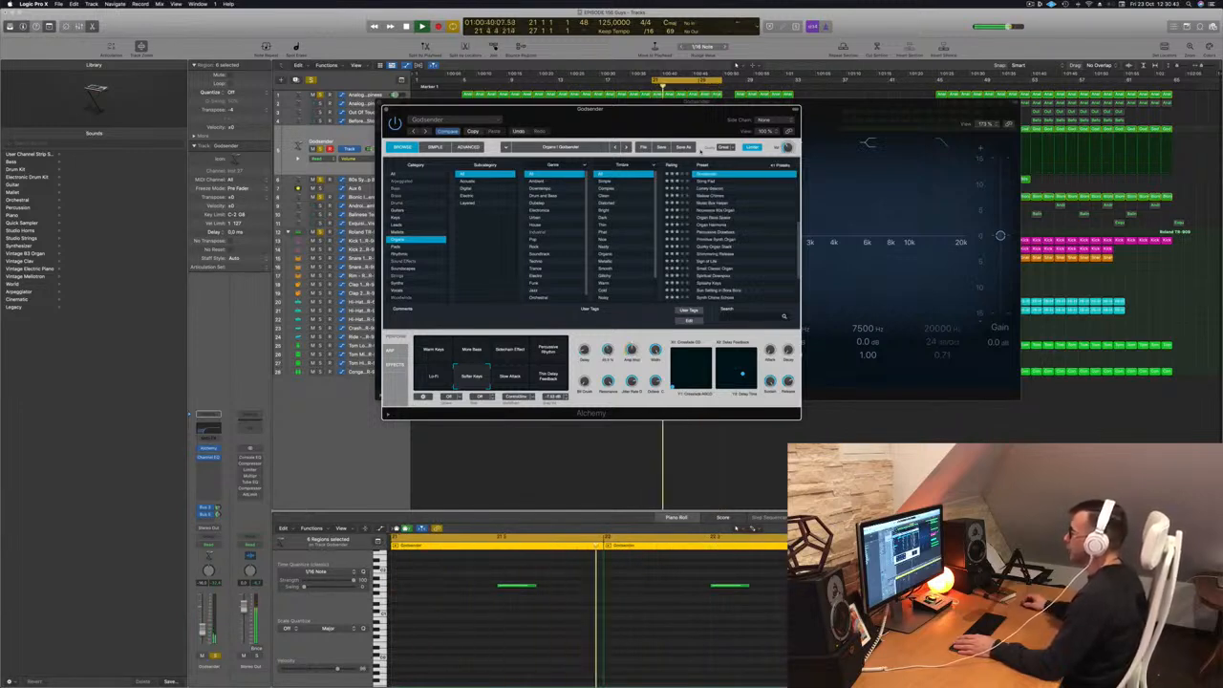
left_click_drag(698, 110, 1041, 149)
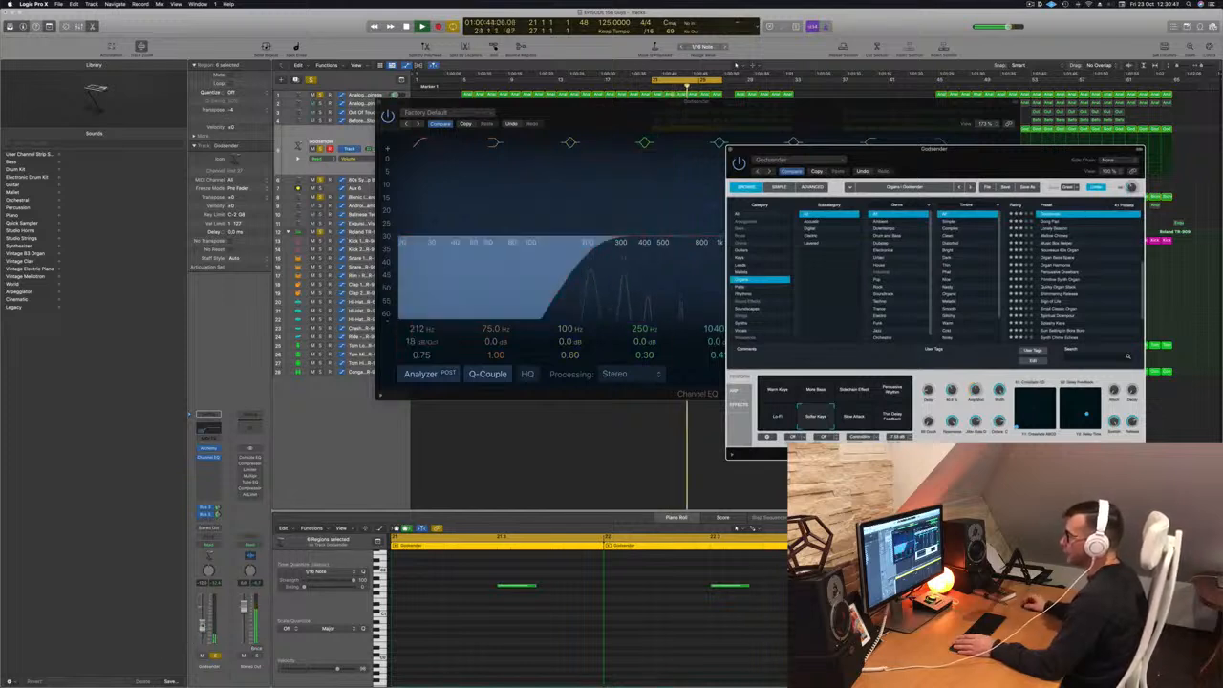
left_click(573, 451)
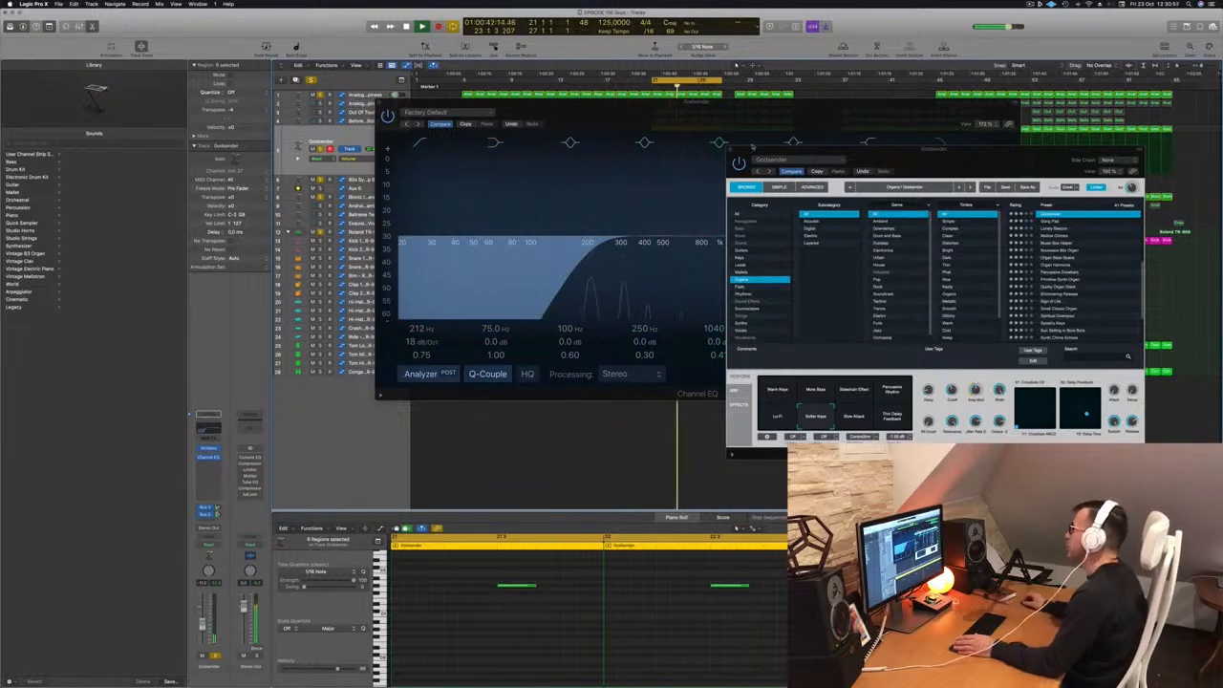
left_click(732, 150)
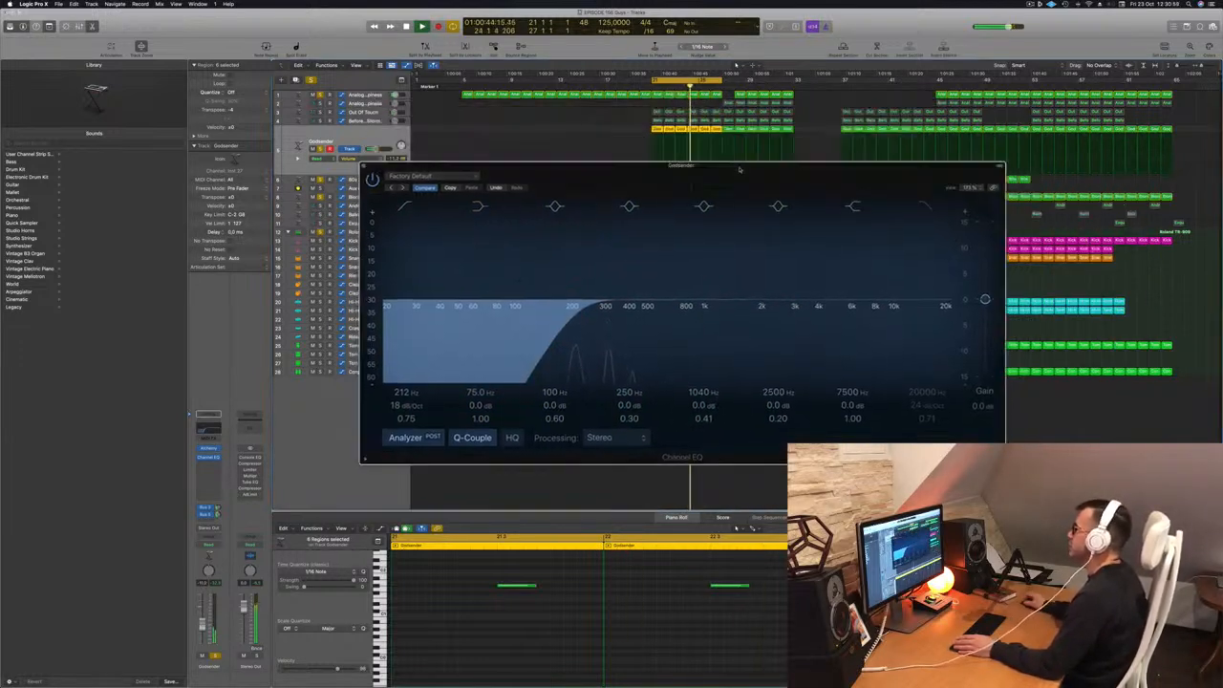
left_click(369, 167)
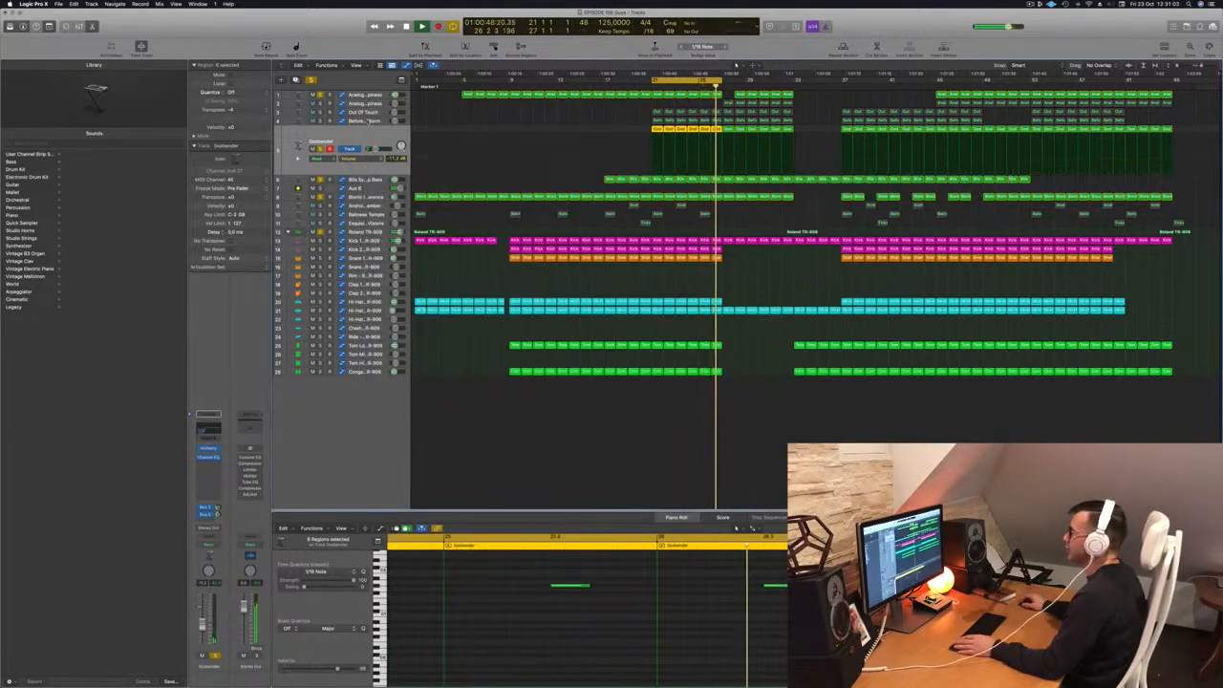
- Solo the Before The Storm track and add a Channel EQ with a low cut at 272 Hz, 12 dB/Oct and Q 0.88
key("Up")
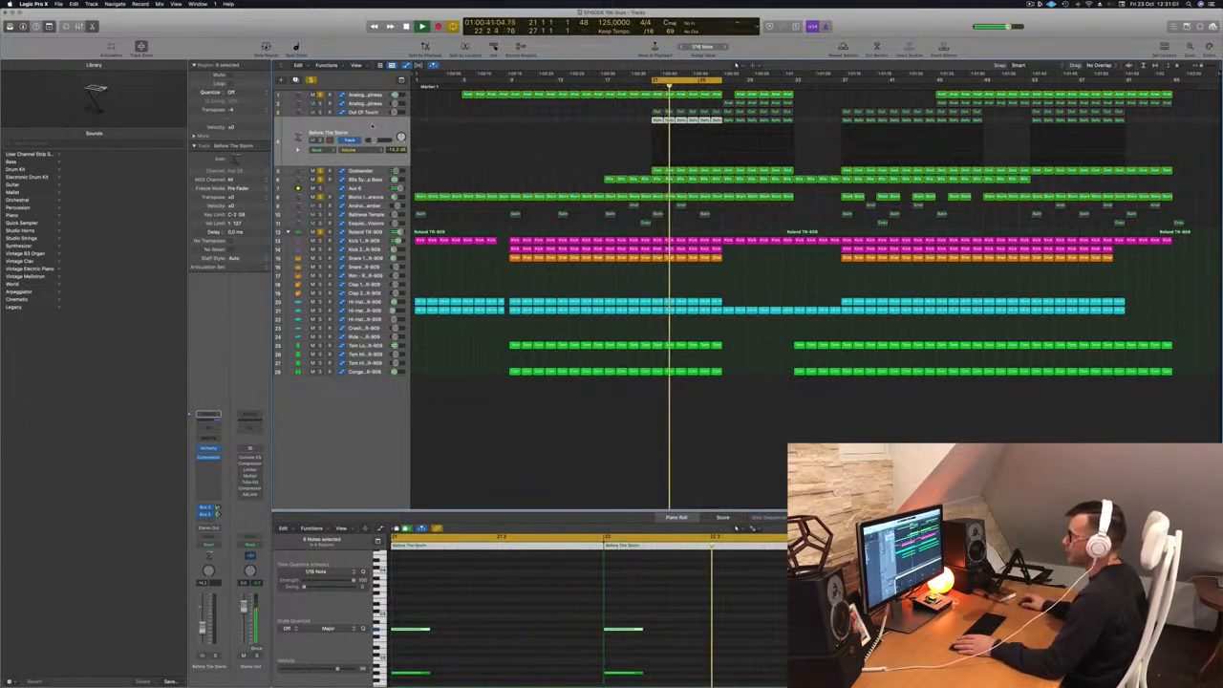
left_click(215, 655)
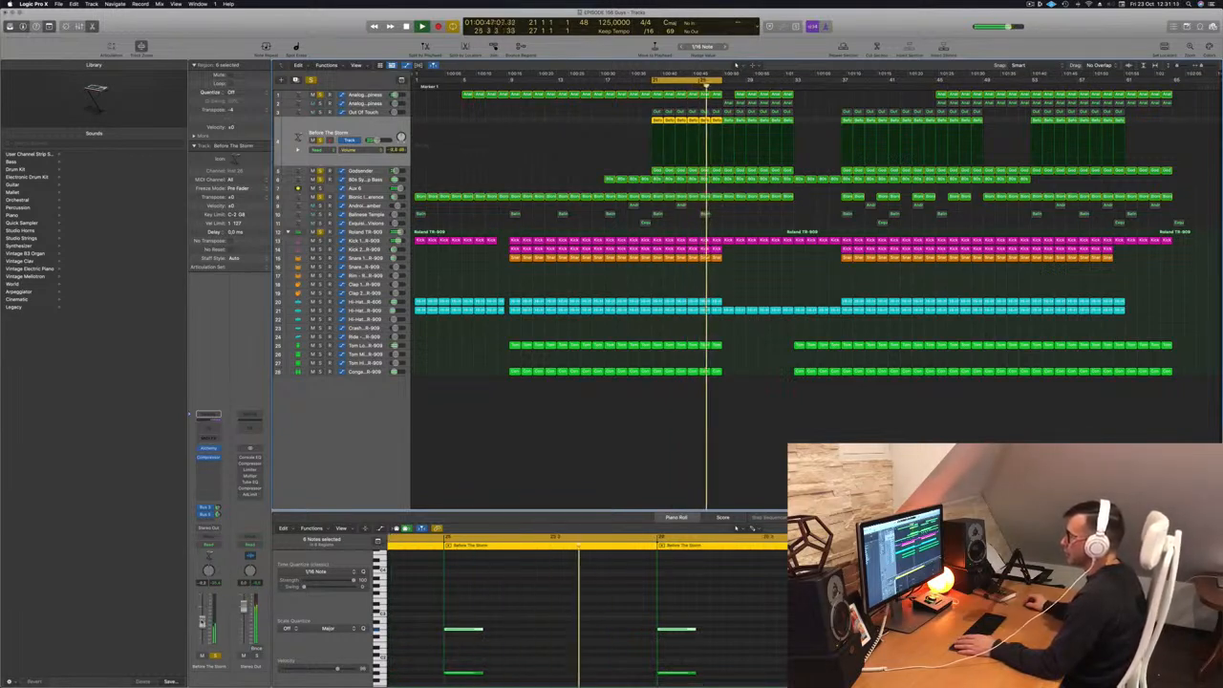
left_click(214, 432)
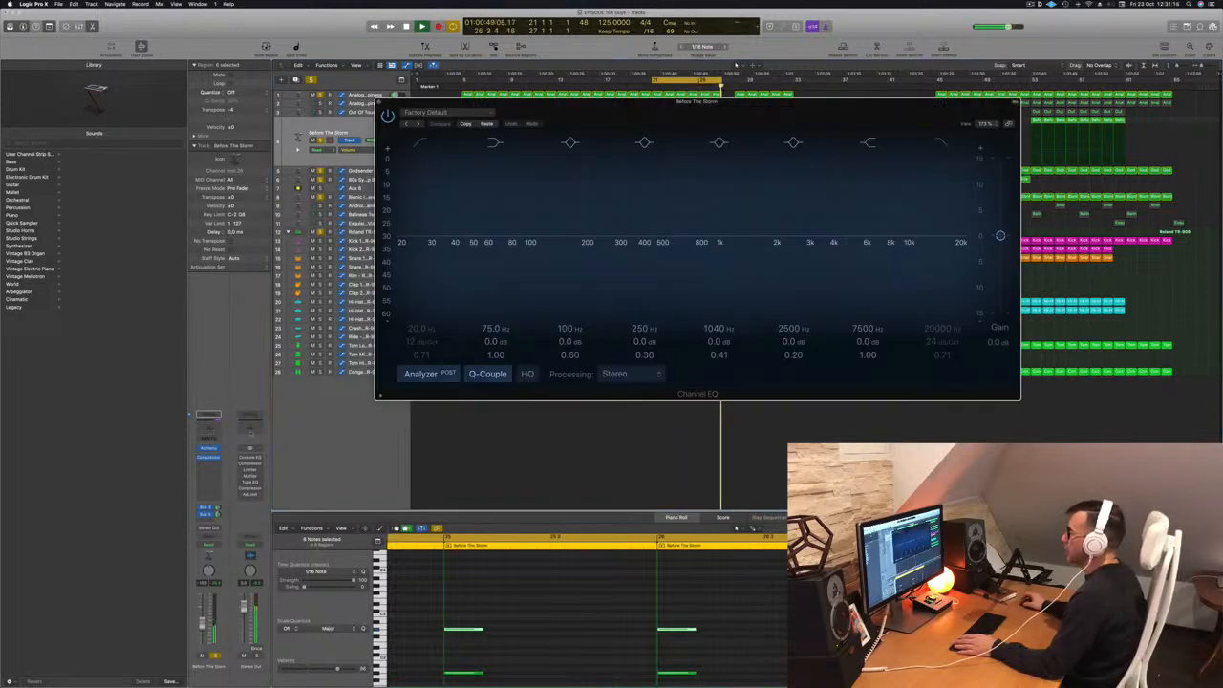
left_click(426, 145)
left_click_drag(426, 216, 605, 216)
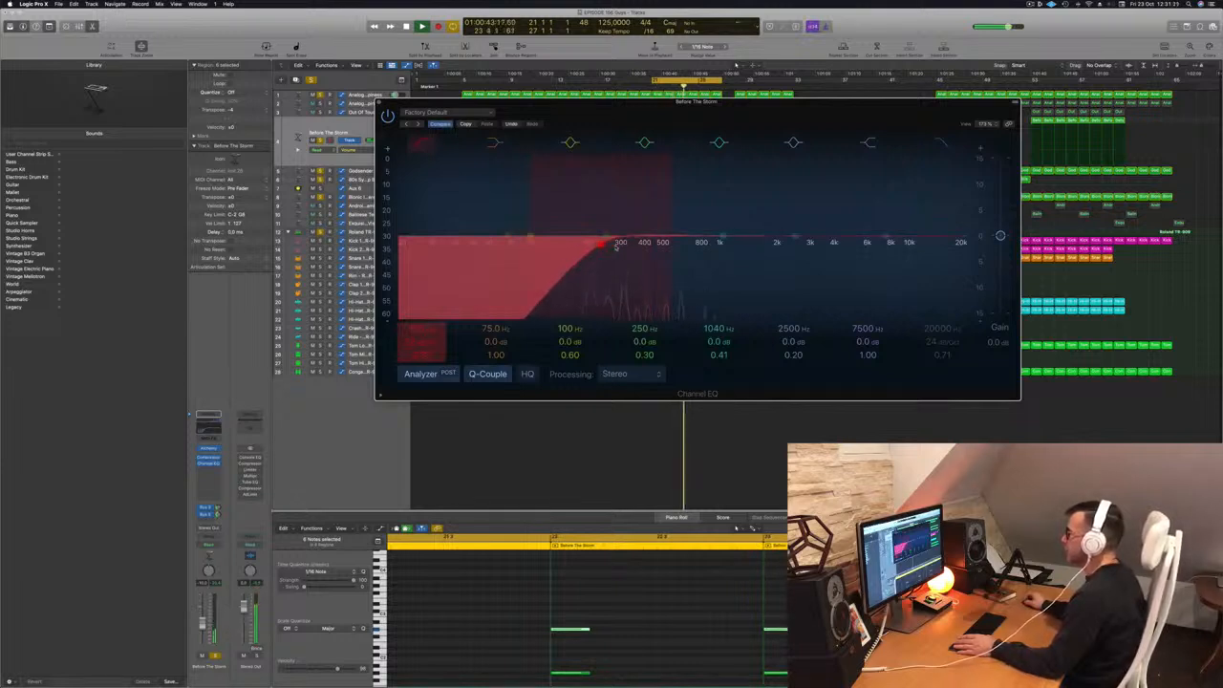
left_click_drag(616, 244, 617, 243)
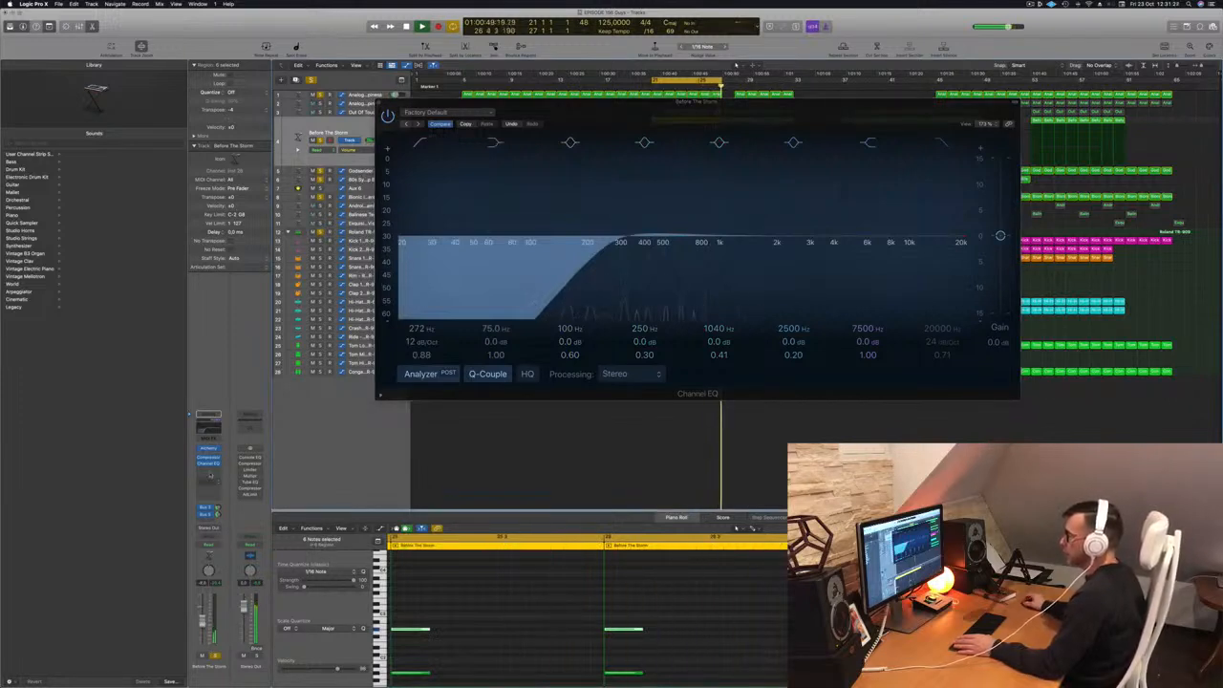
- Adjust the second bus send level on the Before The Storm track and close its Channel EQ
left_click_drag(217, 515, 218, 514)
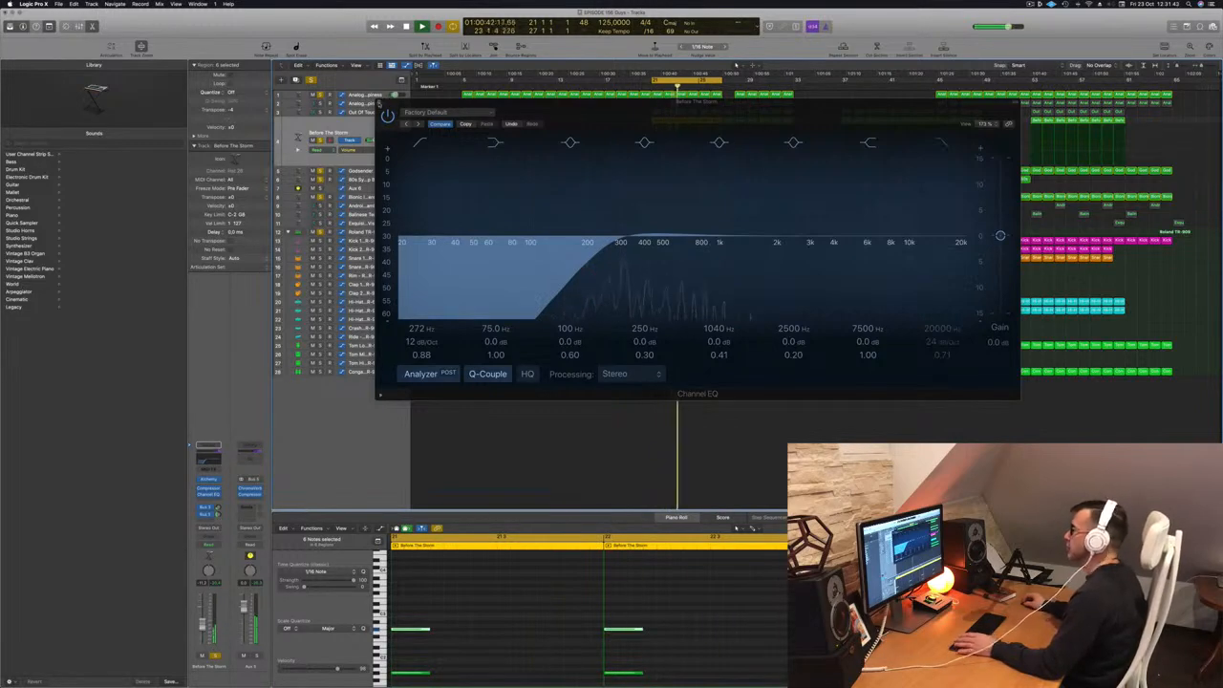
left_click(380, 102)
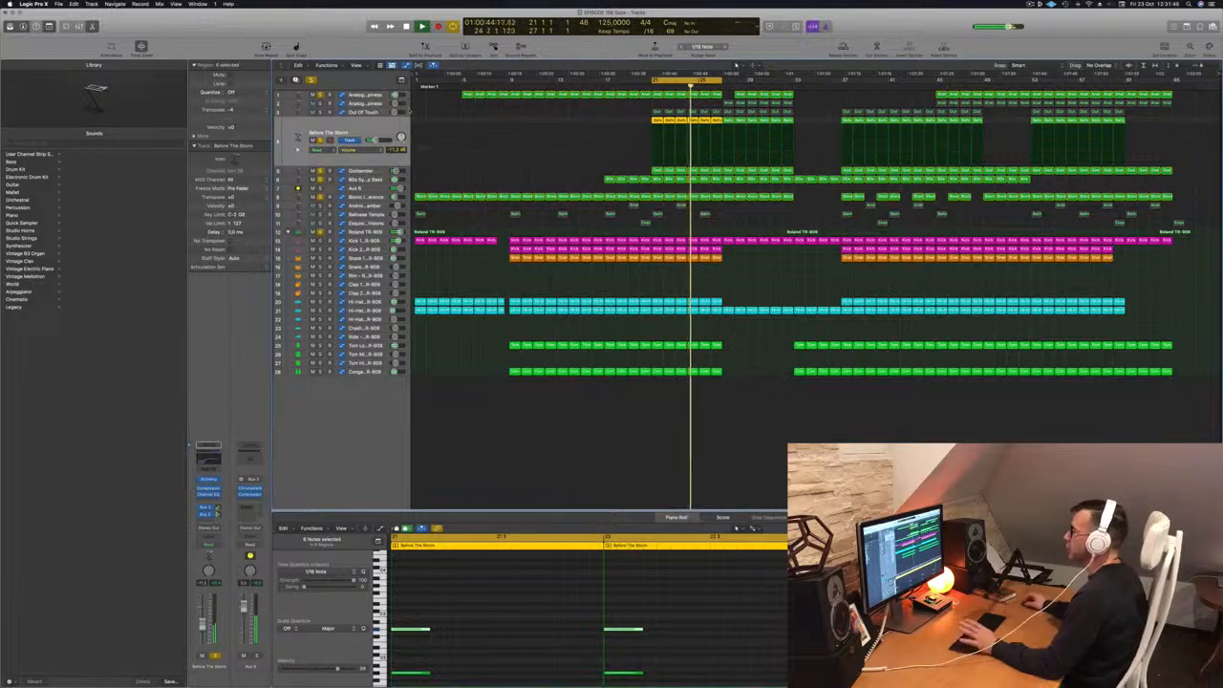
- Solo the Out Of Touch track and add a Channel EQ with a low cut at 264 Hz, 12 dB/Oct and Q 0.83
key("Up")
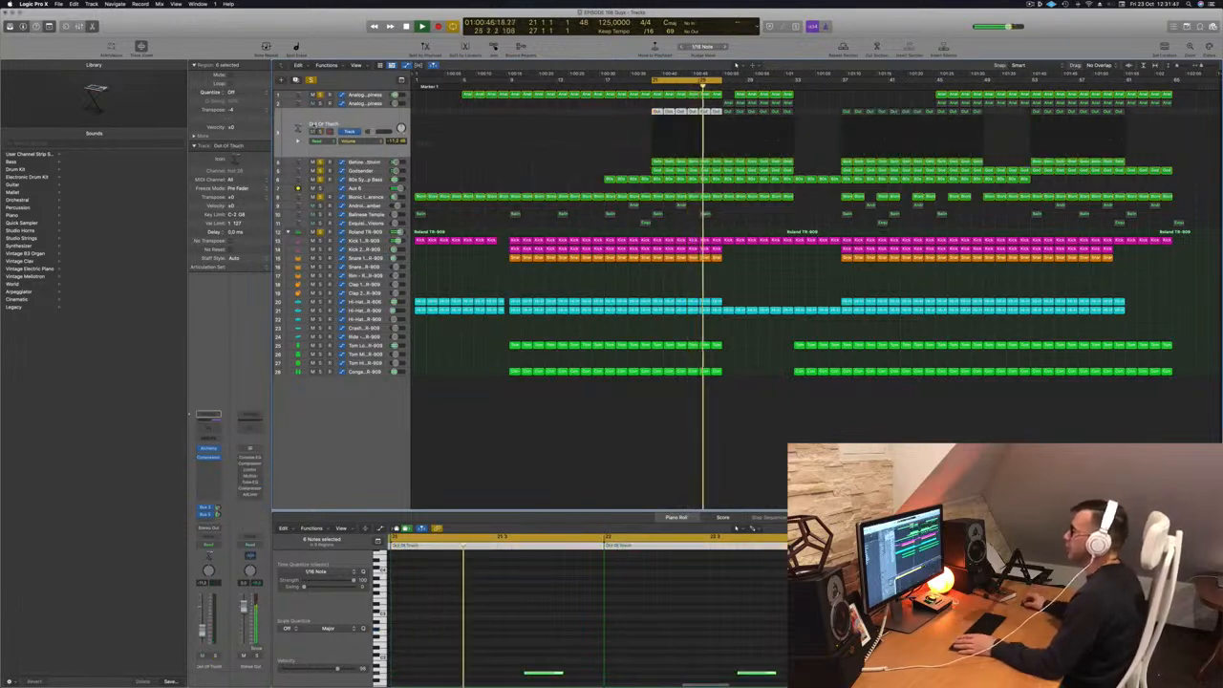
left_click(320, 131)
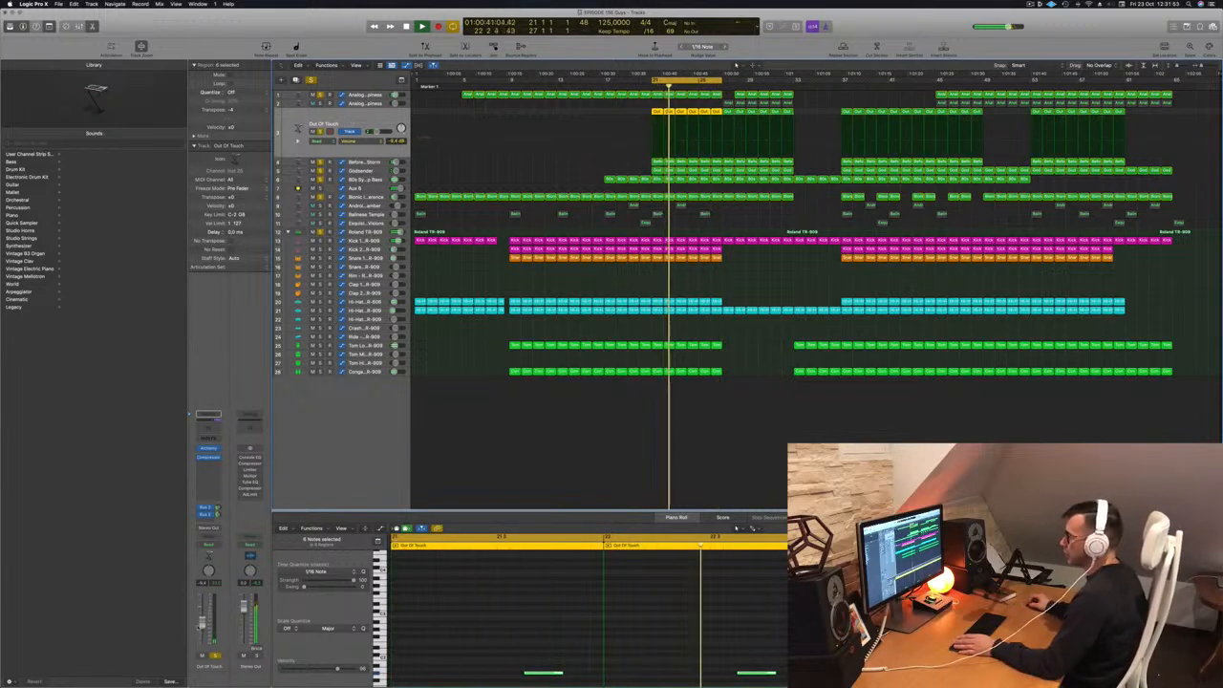
left_click(207, 429)
left_click(423, 143)
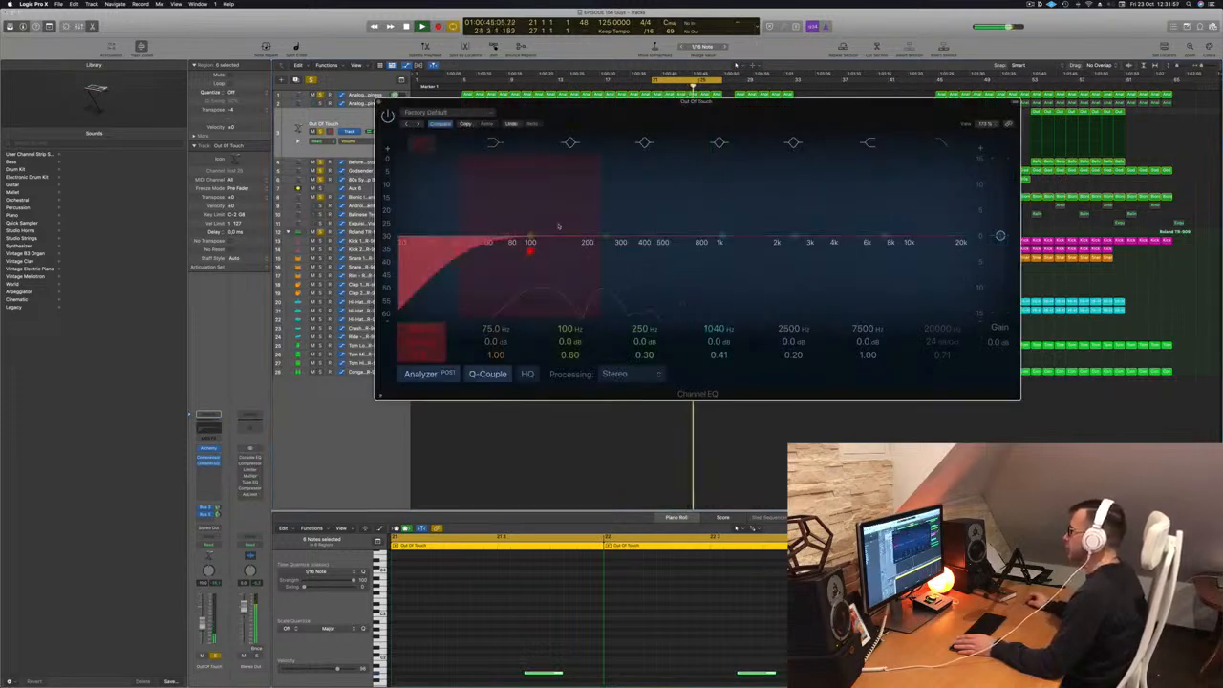
left_click_drag(577, 251, 602, 247)
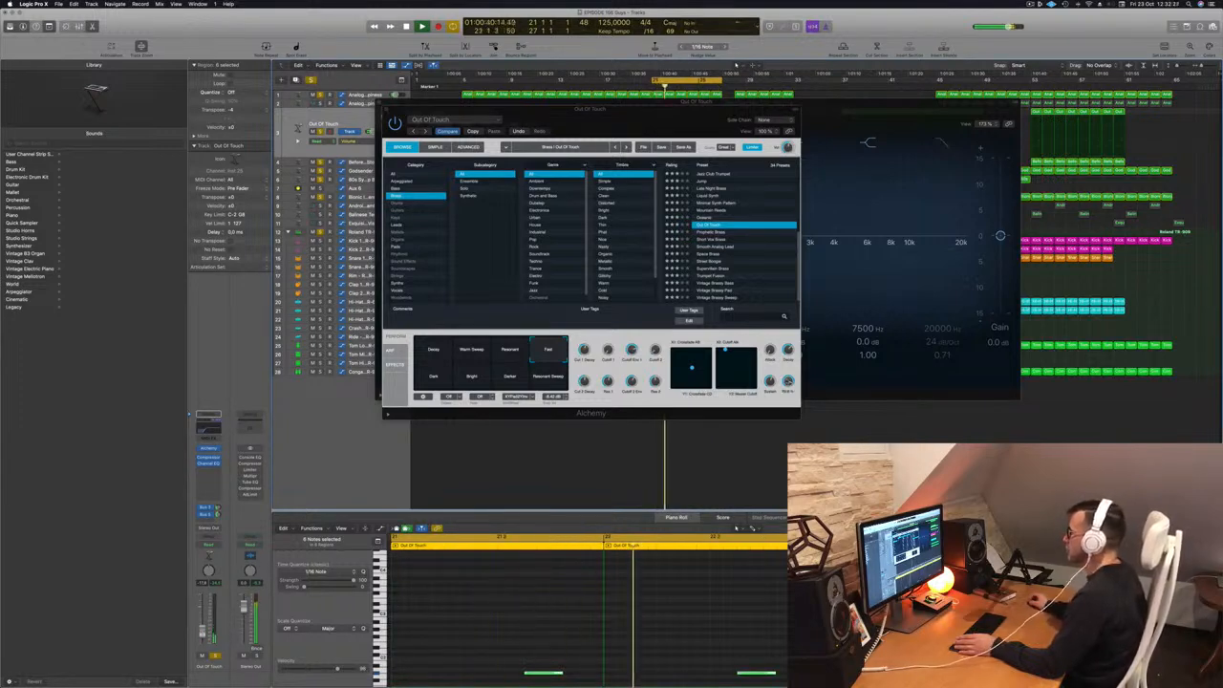
- Lower the Release in the Out Of Touch track's Alchemy synth and close both its Channel EQ and Alchemy
left_click_drag(789, 382, 788, 407)
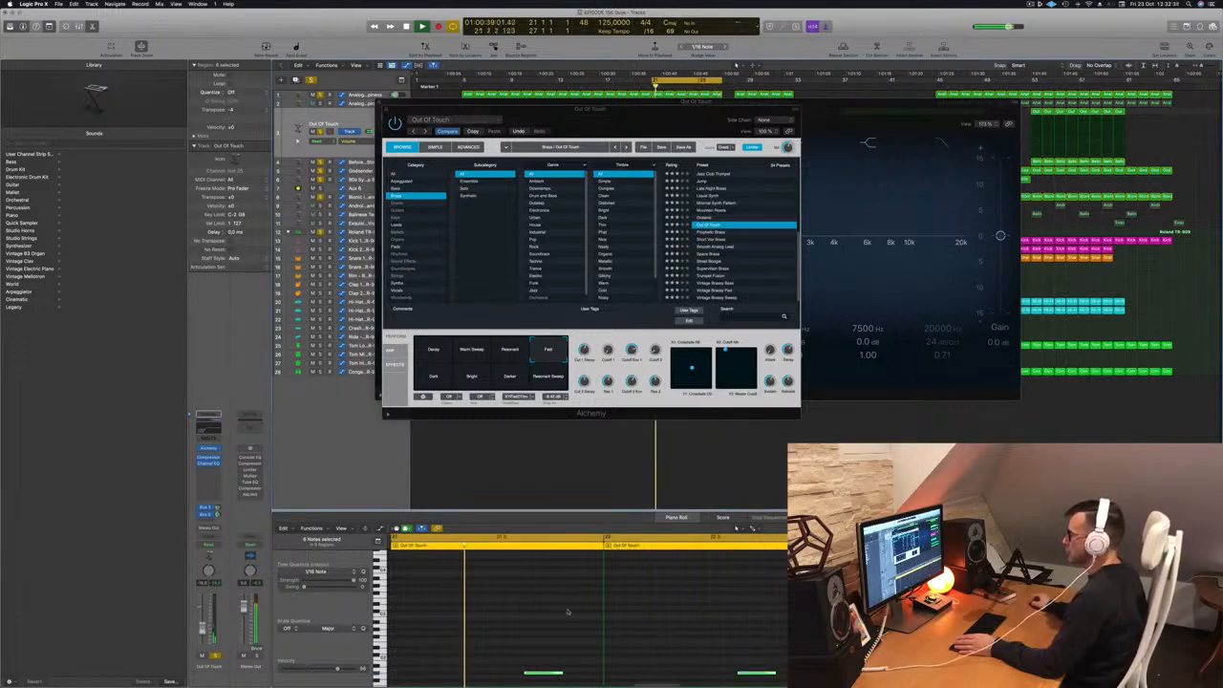
left_click(543, 611)
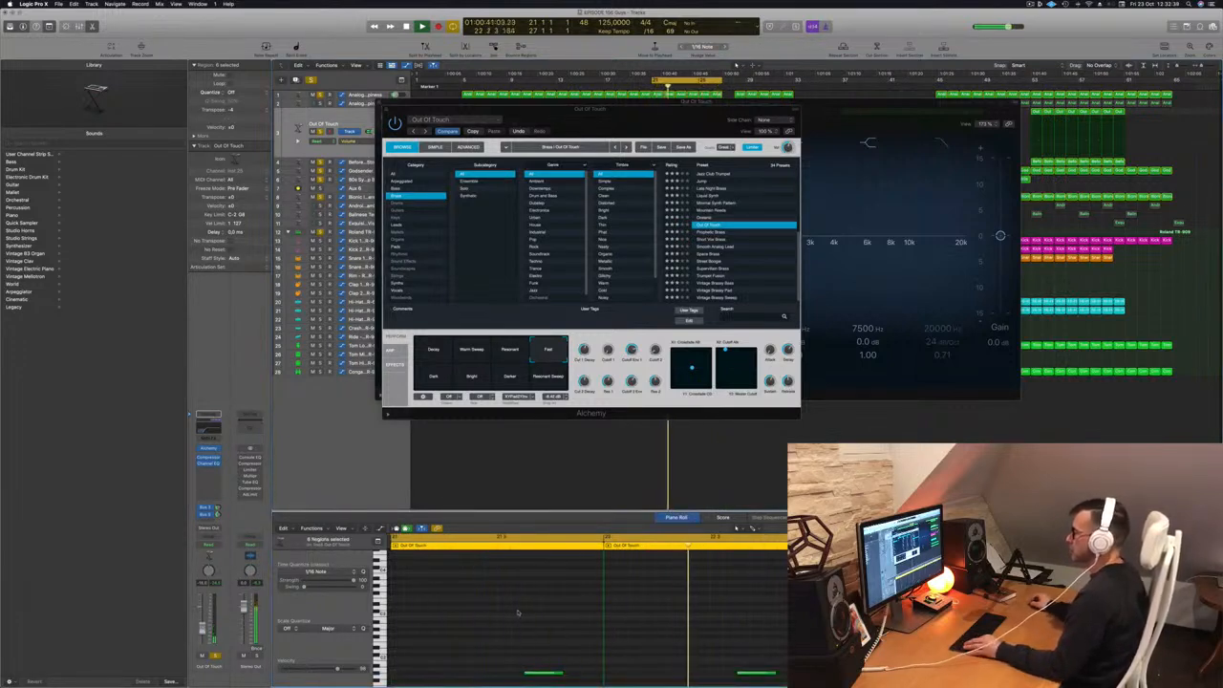
scroll(518, 611, "down", 2)
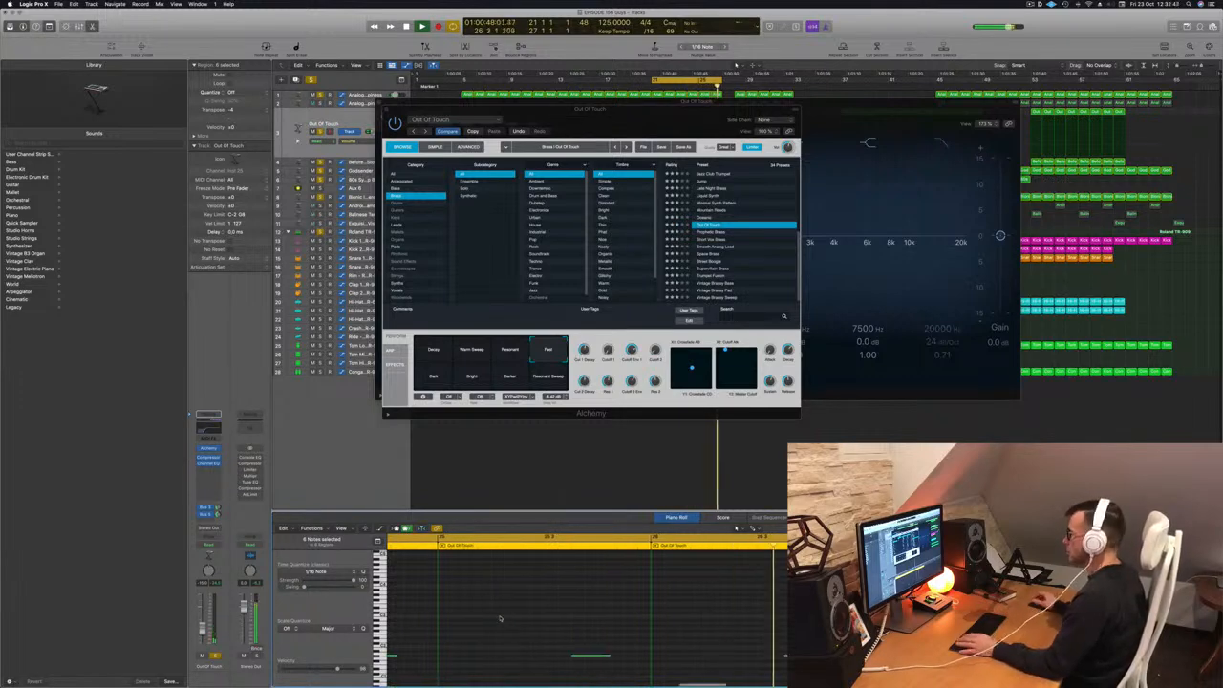
left_click_drag(648, 101, 763, 103)
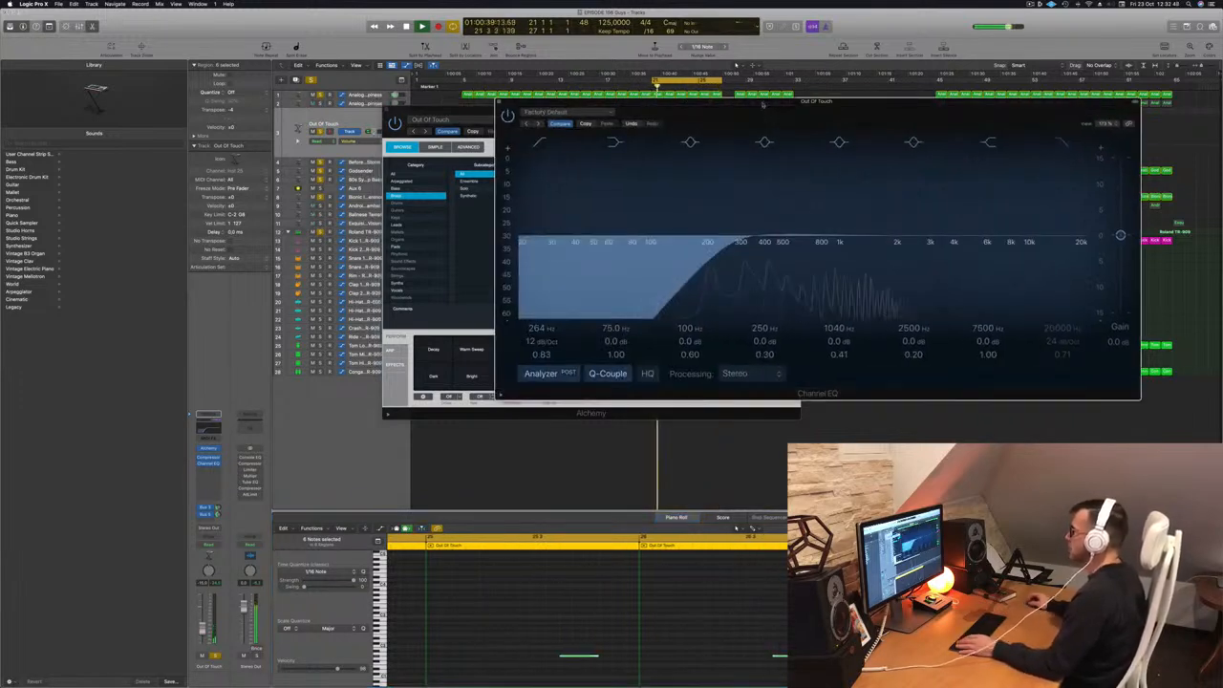
left_click(499, 102)
left_click_drag(466, 110, 646, 115)
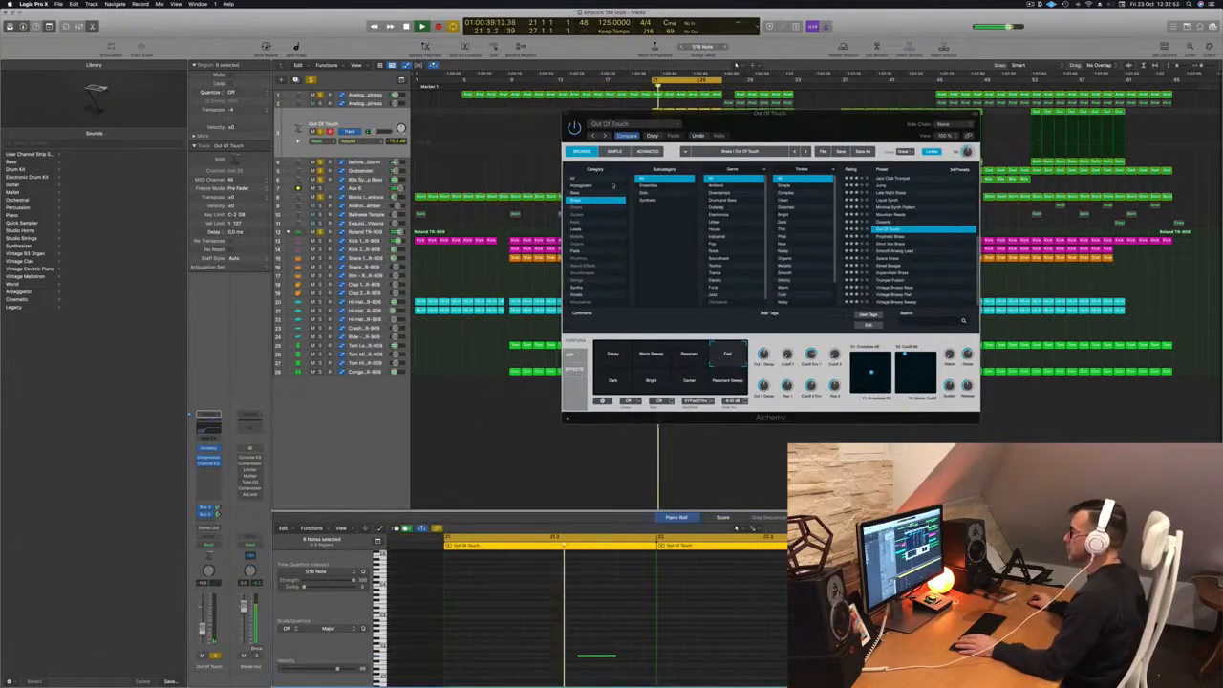
key("super+w")
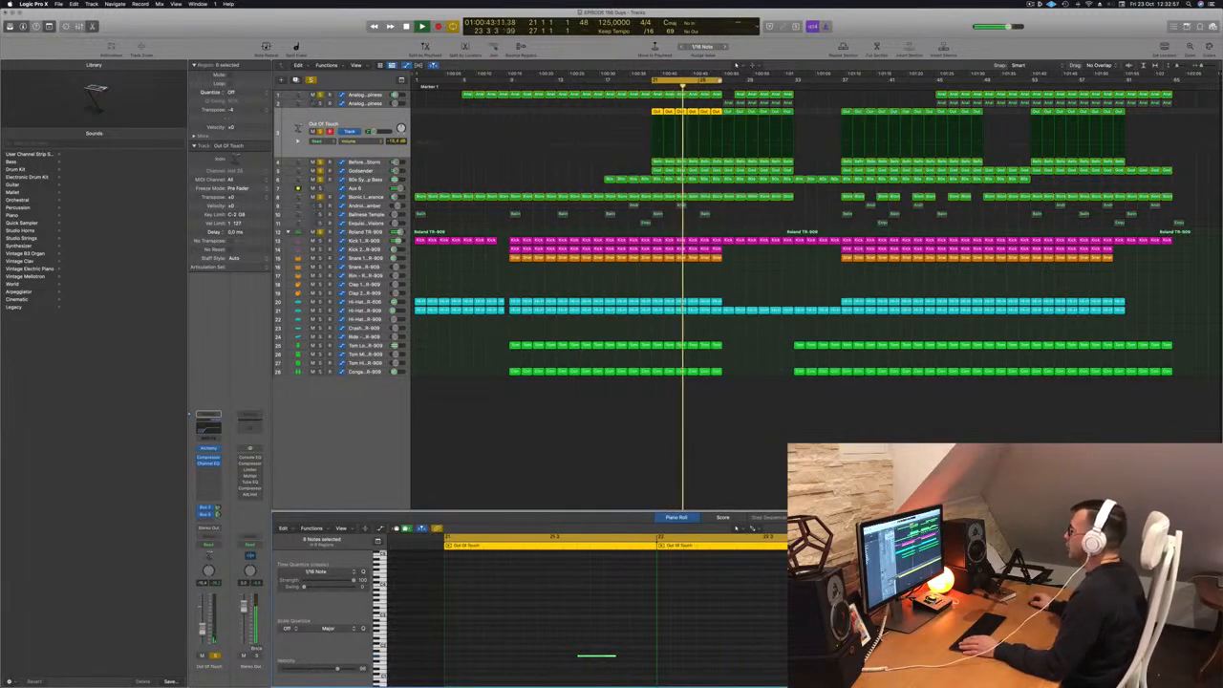
- Replay the loop from its start several times to check how Out Of Touch sits with the soloed tracks
key("space")
key("space")
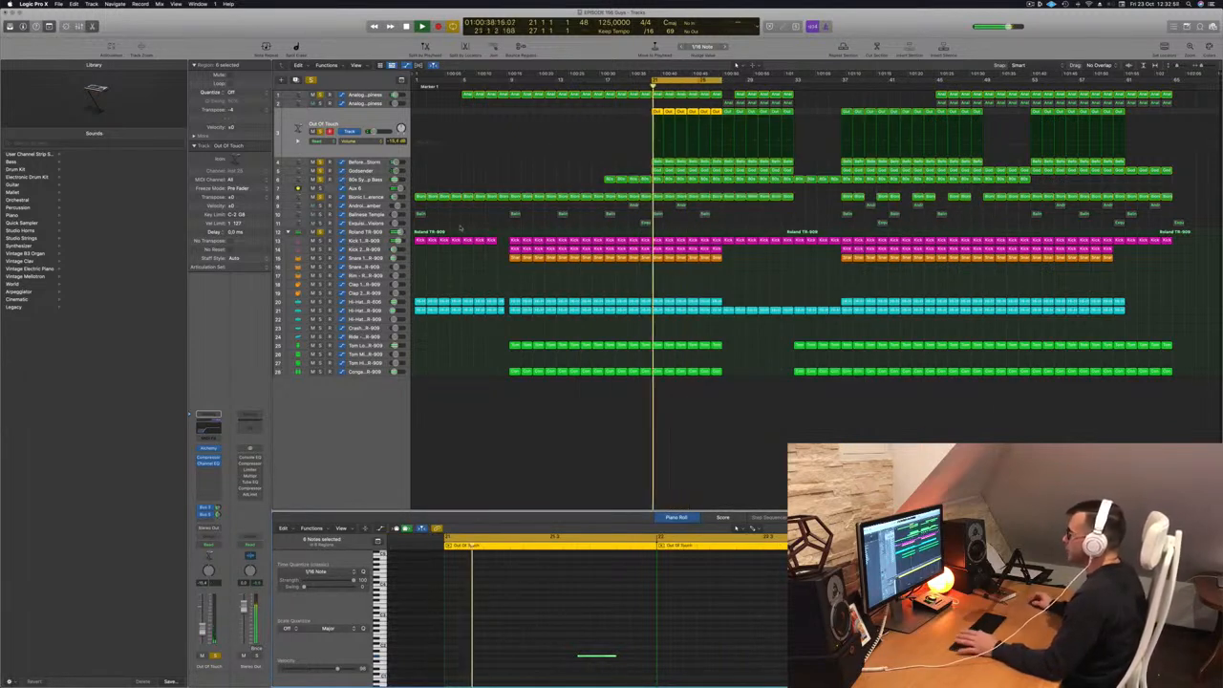
key("space")
key("space")
key("space")
key("space")
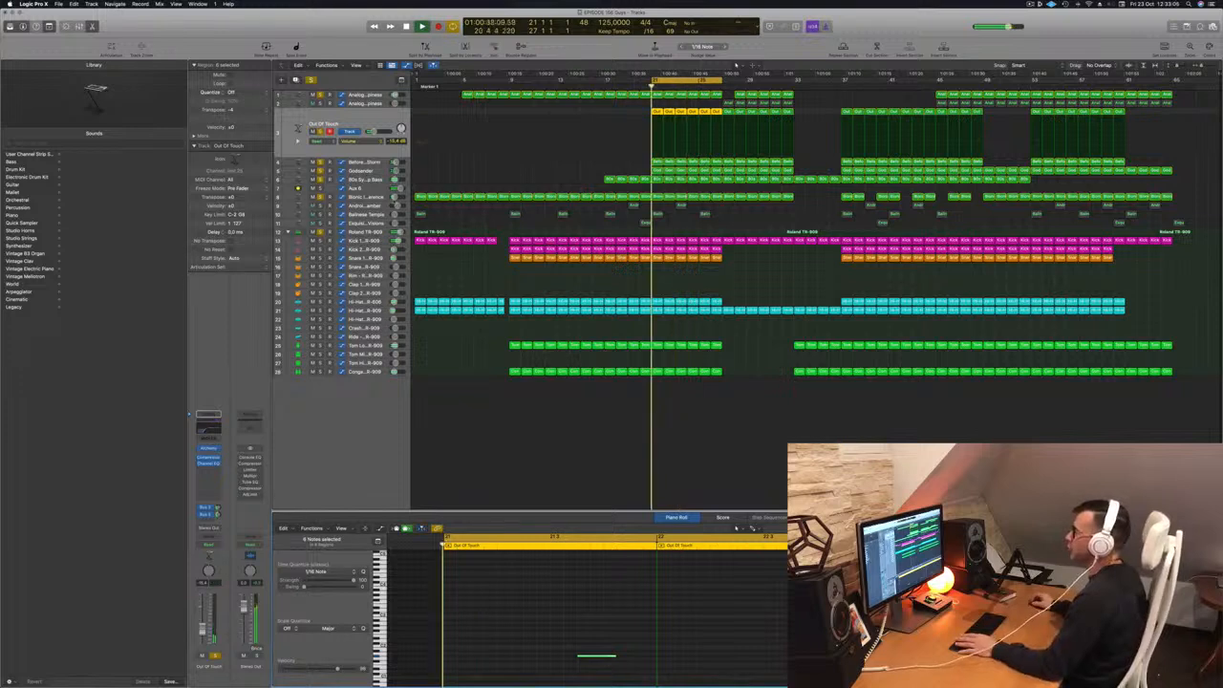
- Add the Android Chamber and Balinese Temple tracks to the soloed tracks
left_click(386, 207)
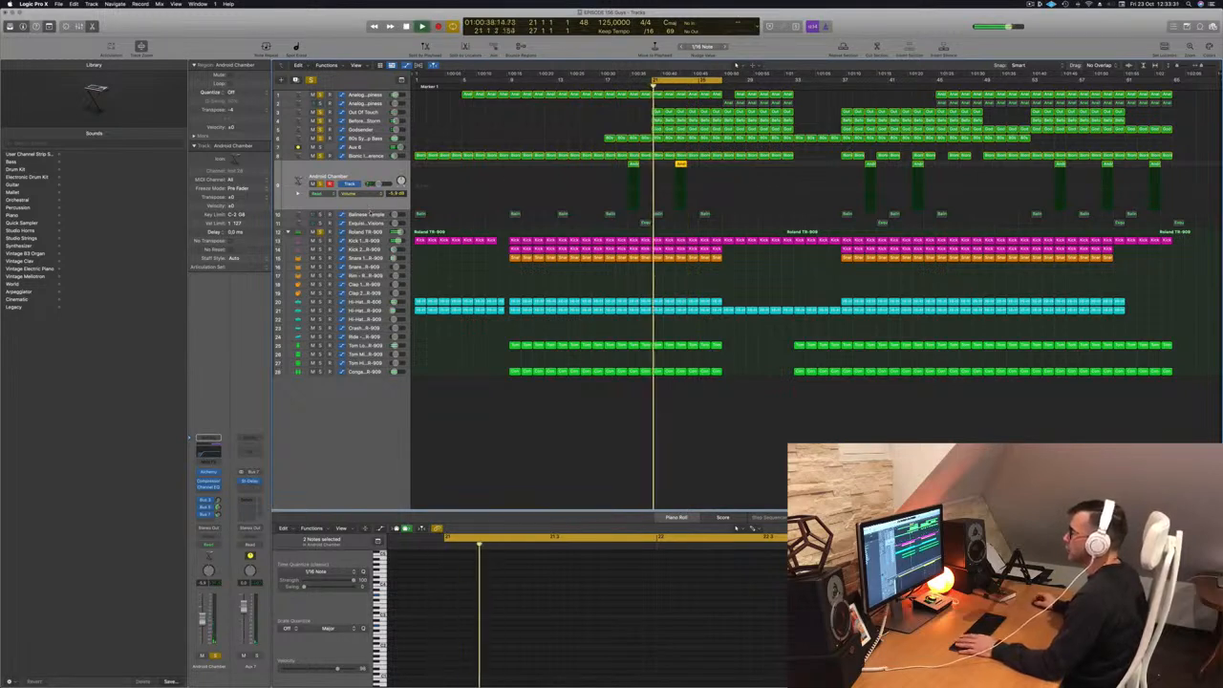
key("Down")
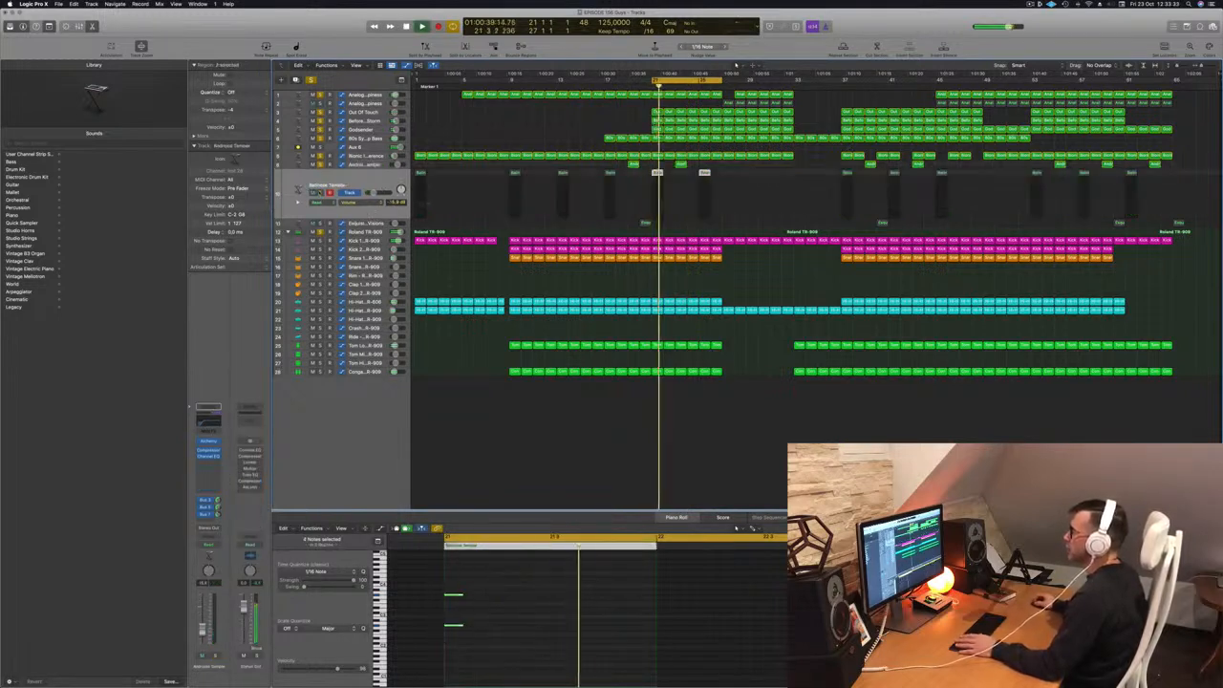
left_click(320, 192)
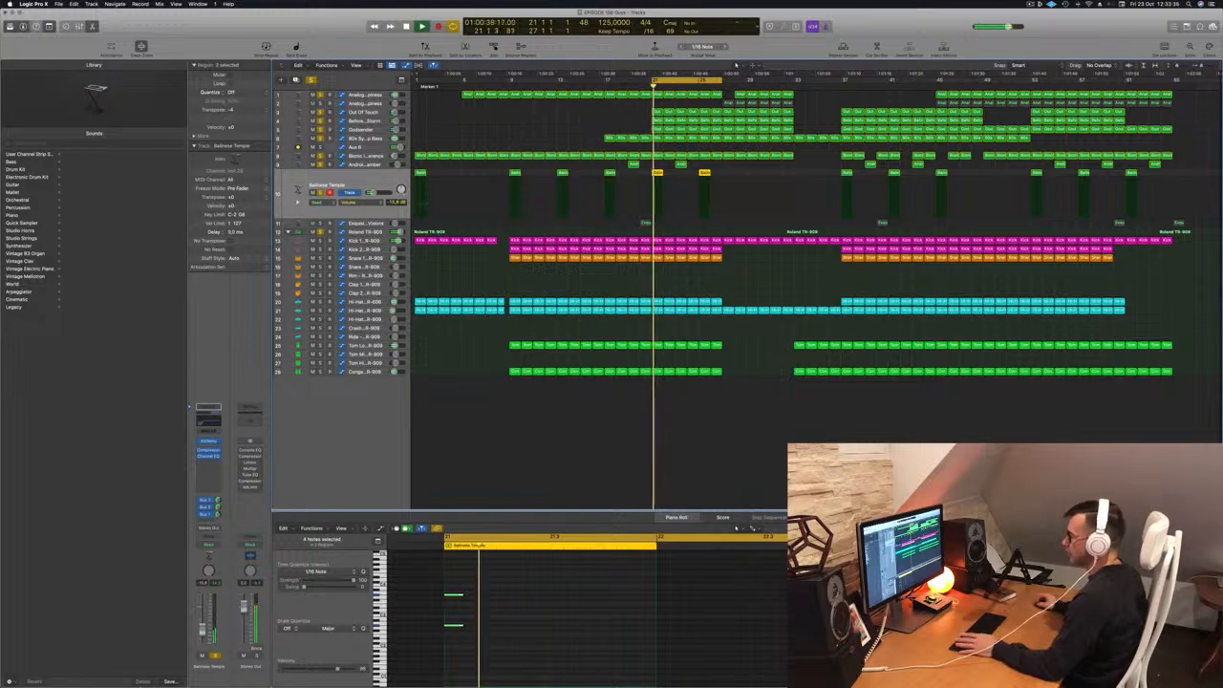
- Raise the 12 dB/Oct low cut in the Balinese Temple track's Channel EQ to between 500 and 800 Hz and close it
left_click(207, 421)
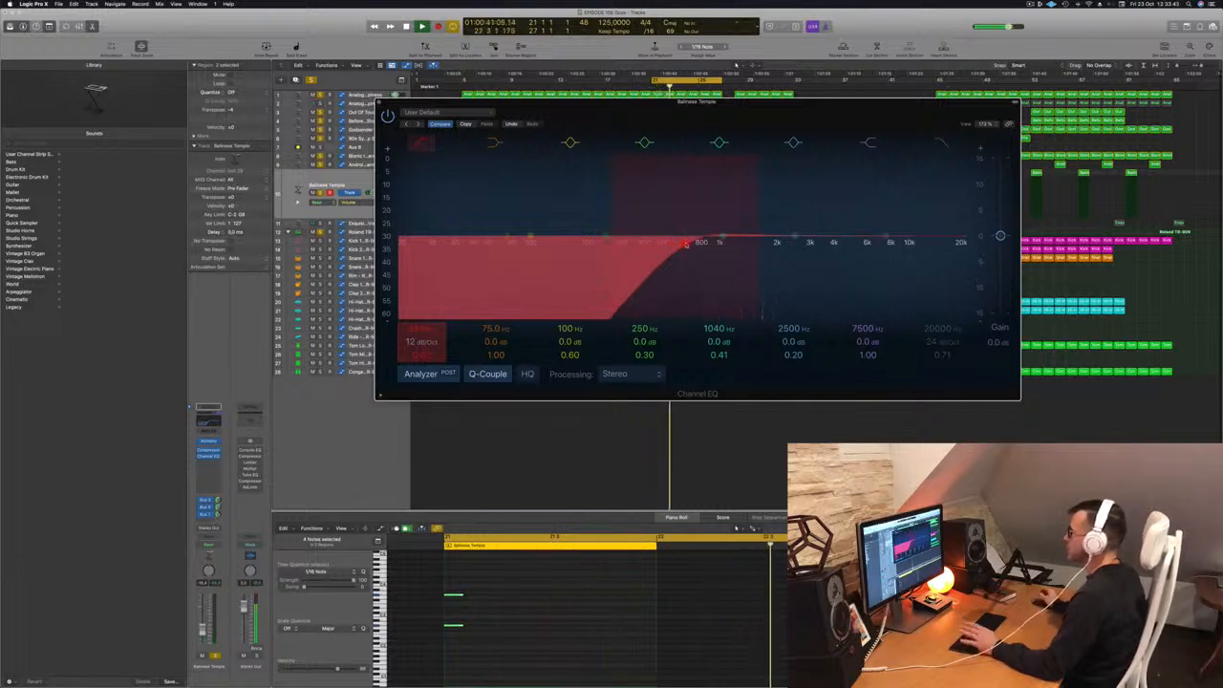
key("space")
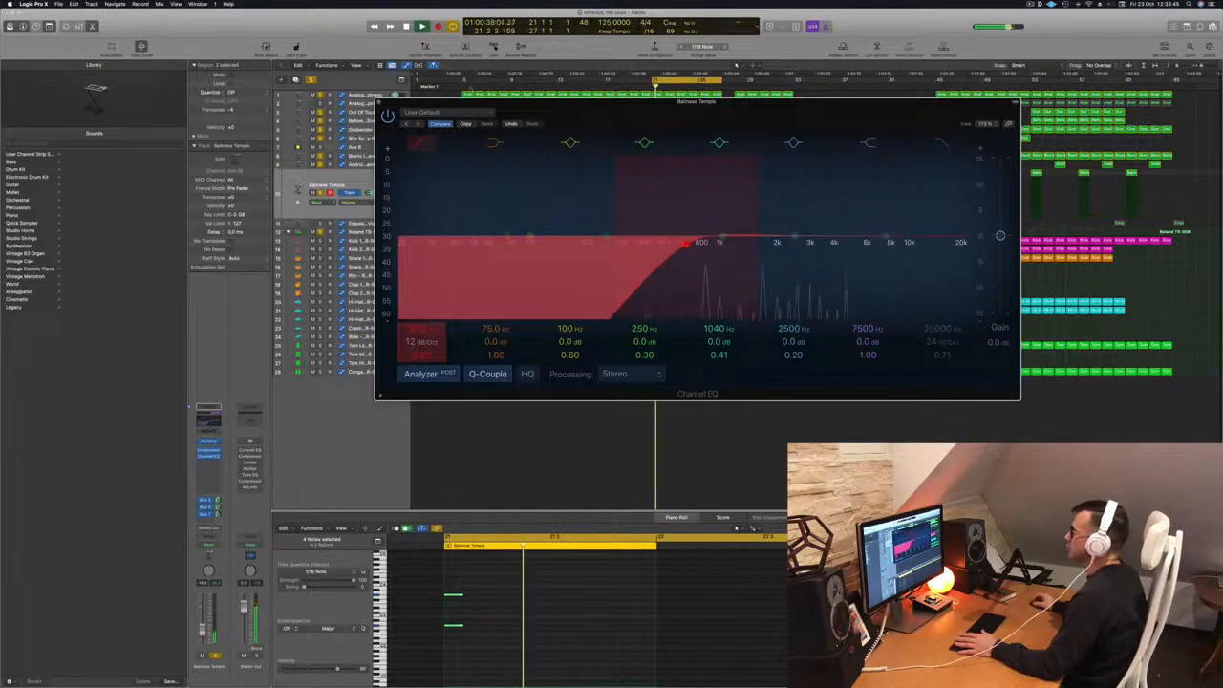
left_click(686, 244)
left_click(379, 102)
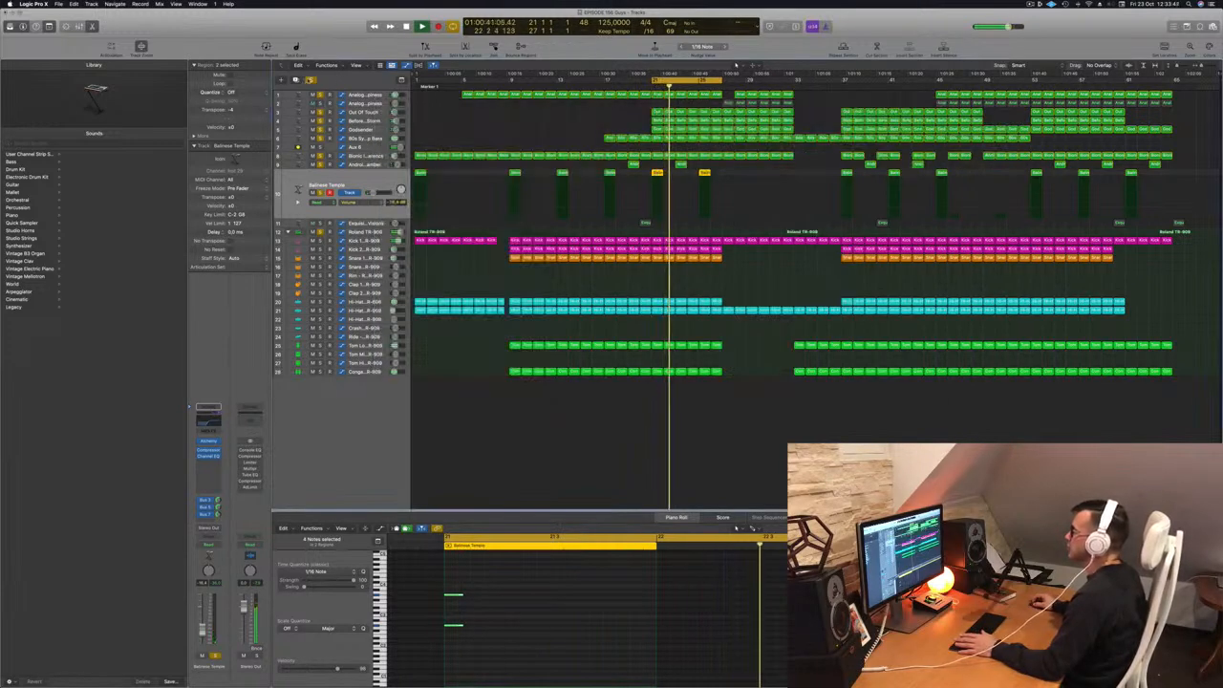
- Turn off all track solos, replay the full mix from the loop start and clear the region selection
key("ctrl+s")
key("space")
key("space")
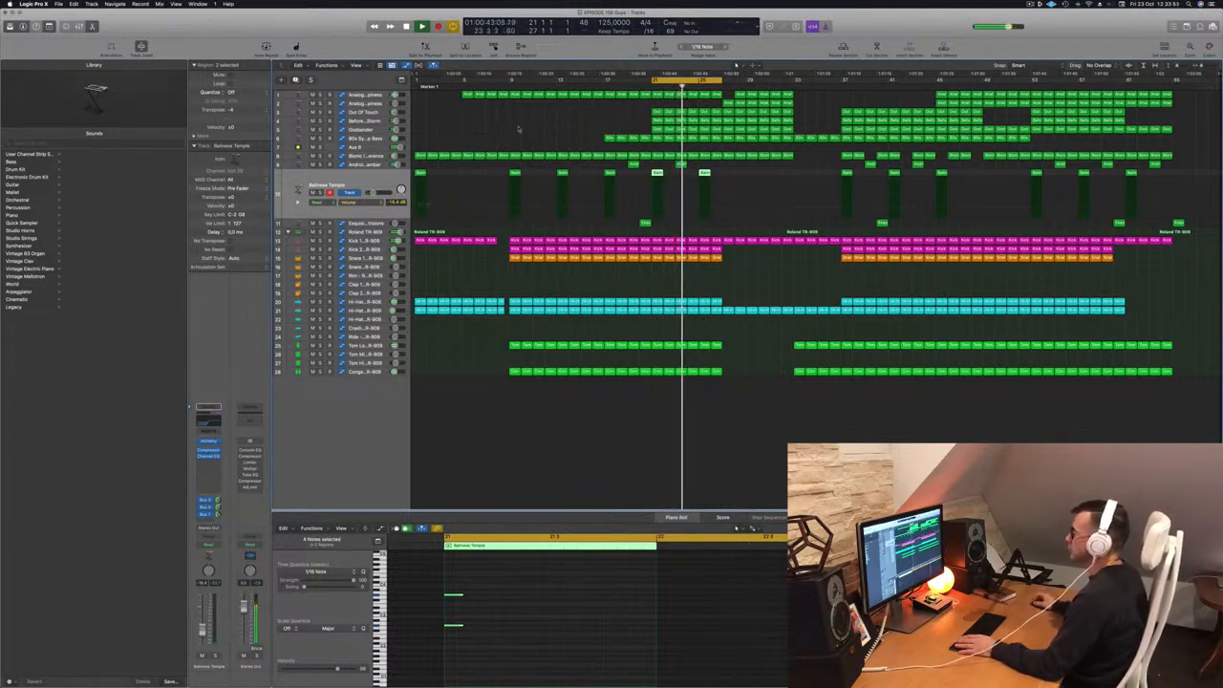
left_click(519, 129)
- Add a Channel EQ low cut just below 300 Hz on the Android Chamber track while playing its region, and close the EQ
key("Up")
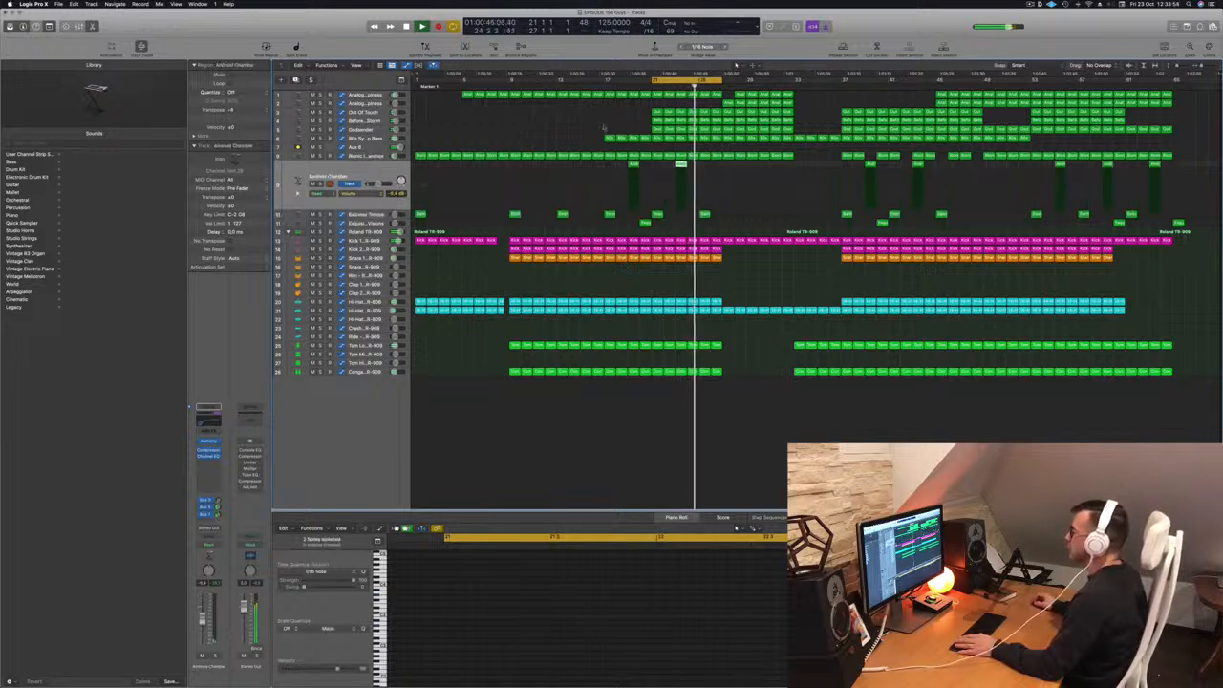
key("shift+space")
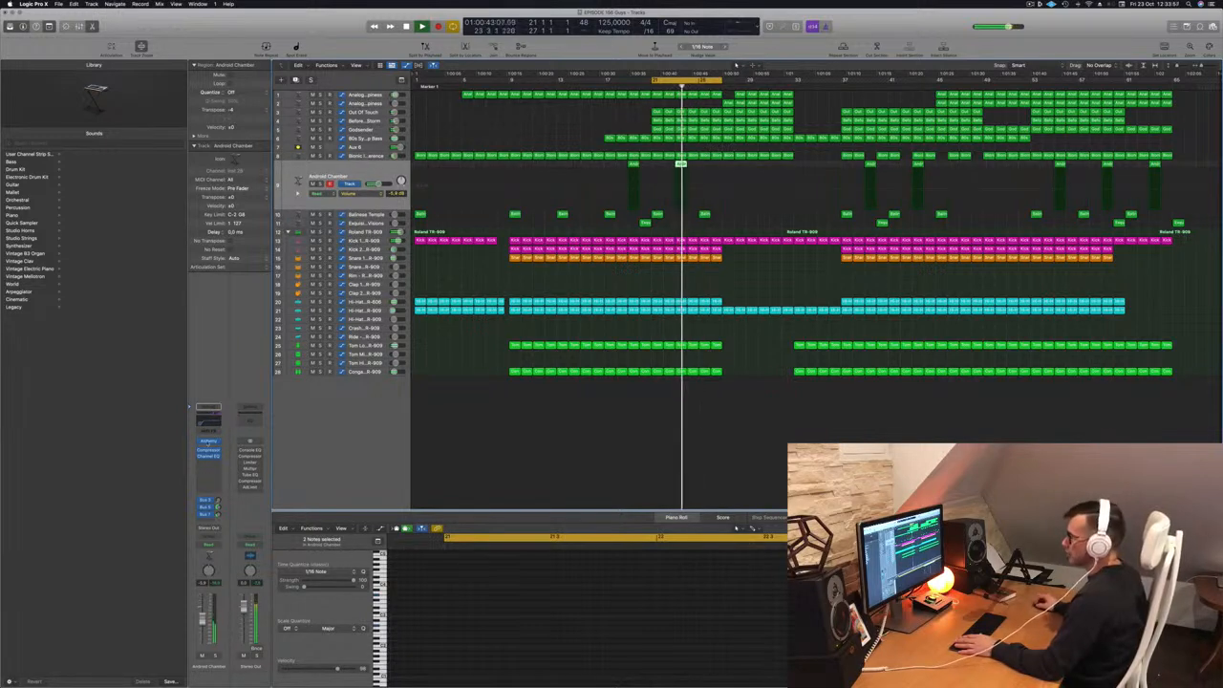
left_click(209, 418)
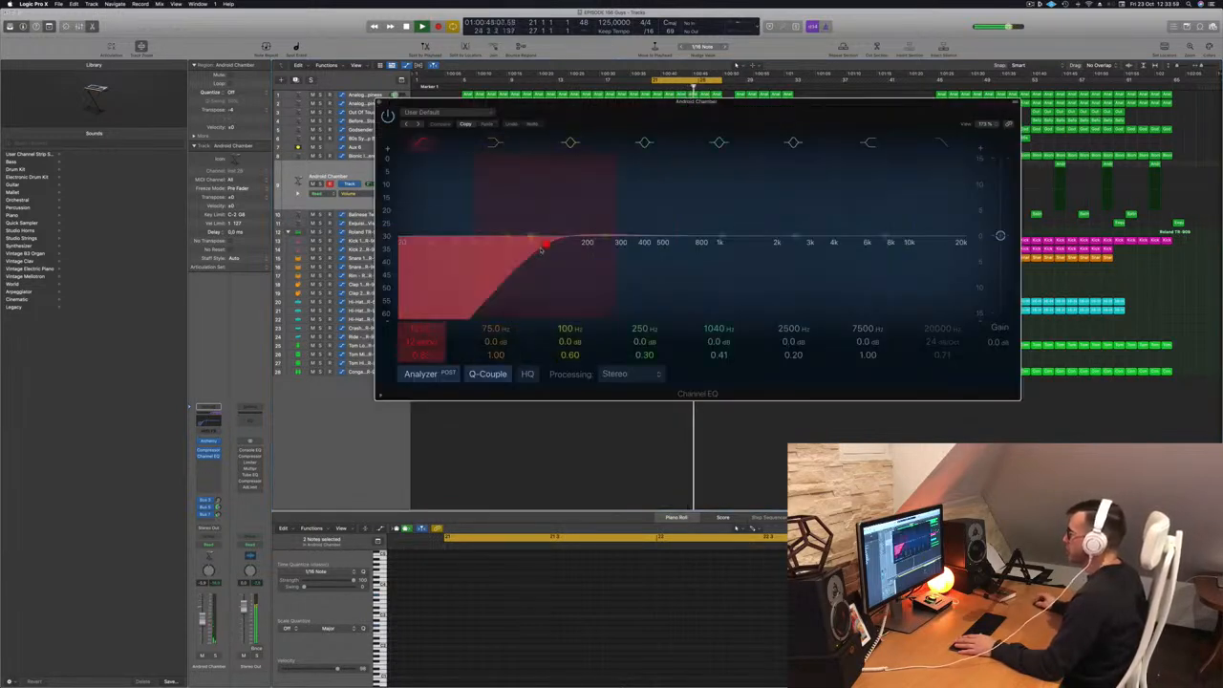
left_click_drag(570, 239, 588, 245)
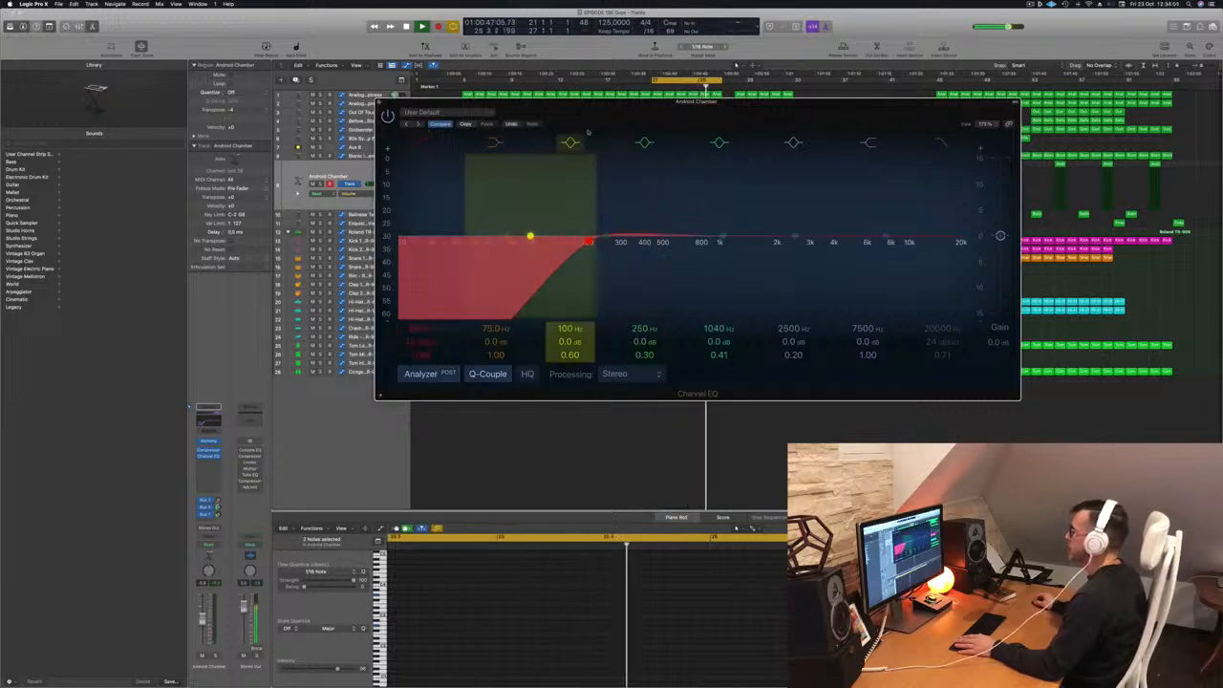
left_click_drag(598, 119, 739, 242)
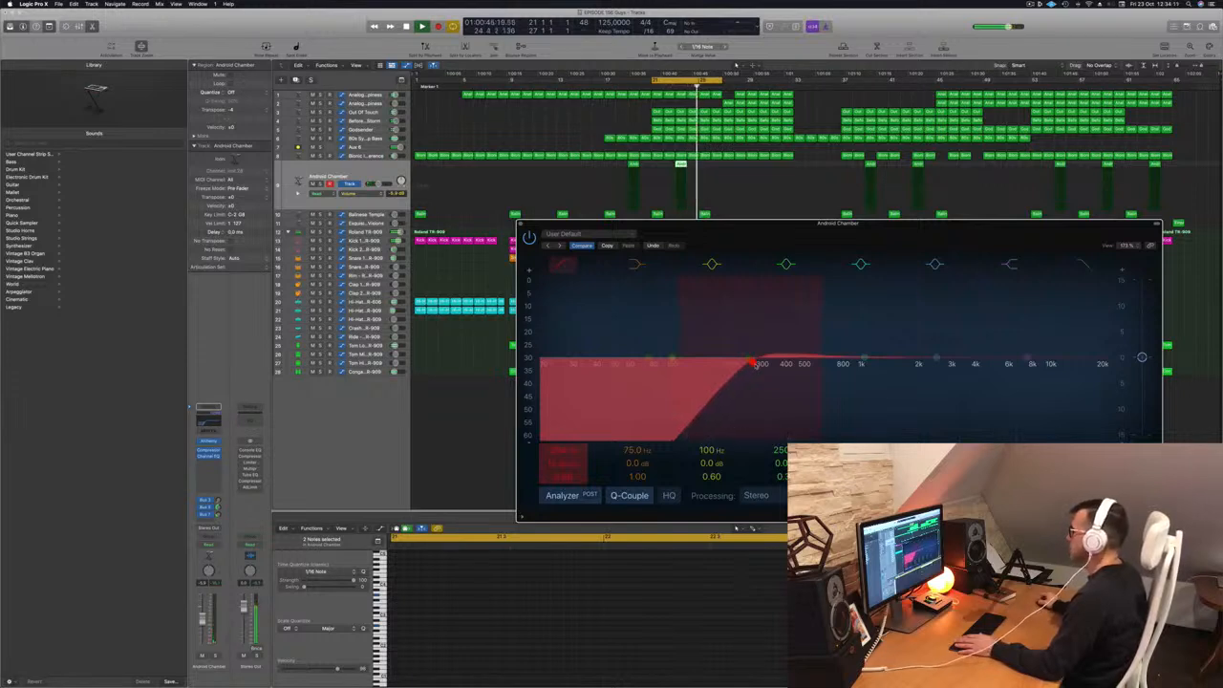
left_click(520, 224)
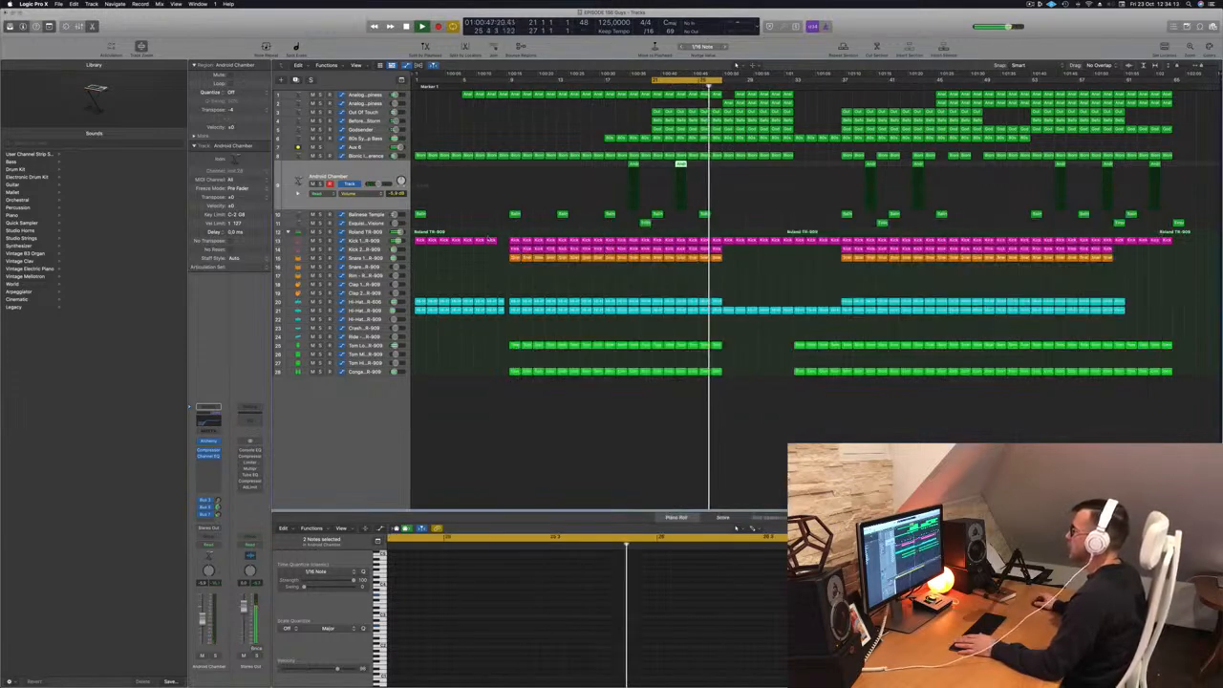
- Select the Exquisite Visions track, extend the cycle start back to bar 20 and play from its region there
left_click(496, 223)
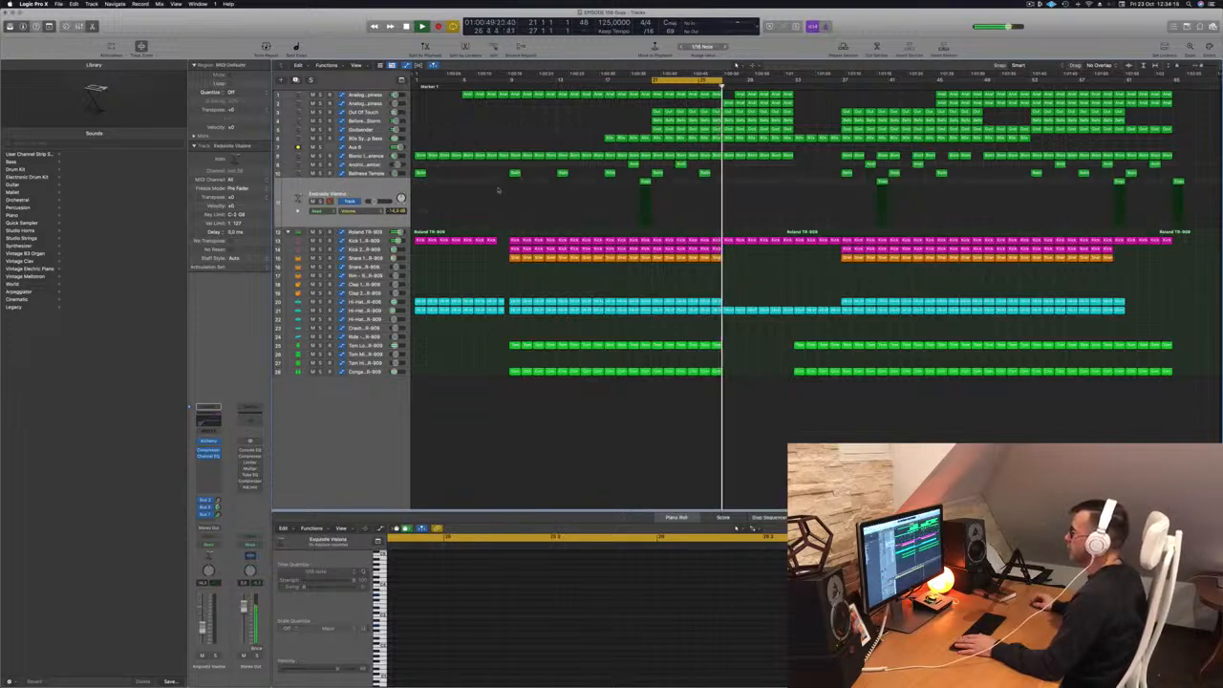
mouse_move(653, 80)
left_mouse_down()
mouse_move(616, 82)
mouse_move(640, 82)
left_mouse_up()
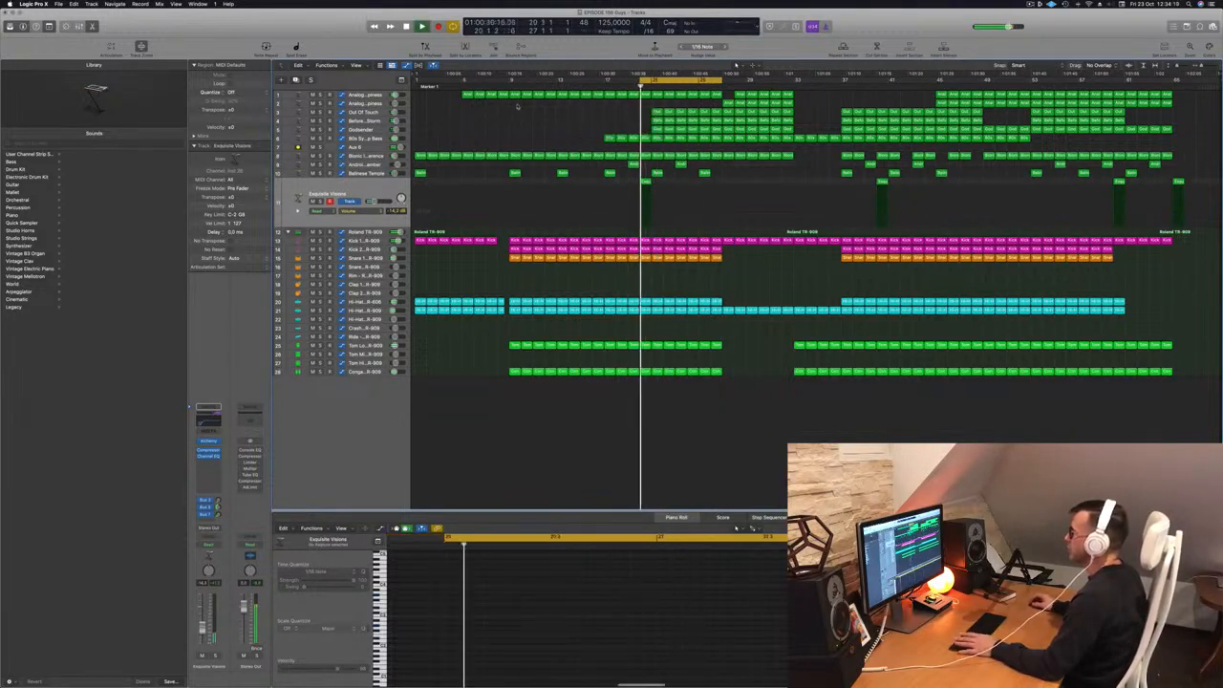
left_click(645, 182)
key("space")
key("space")
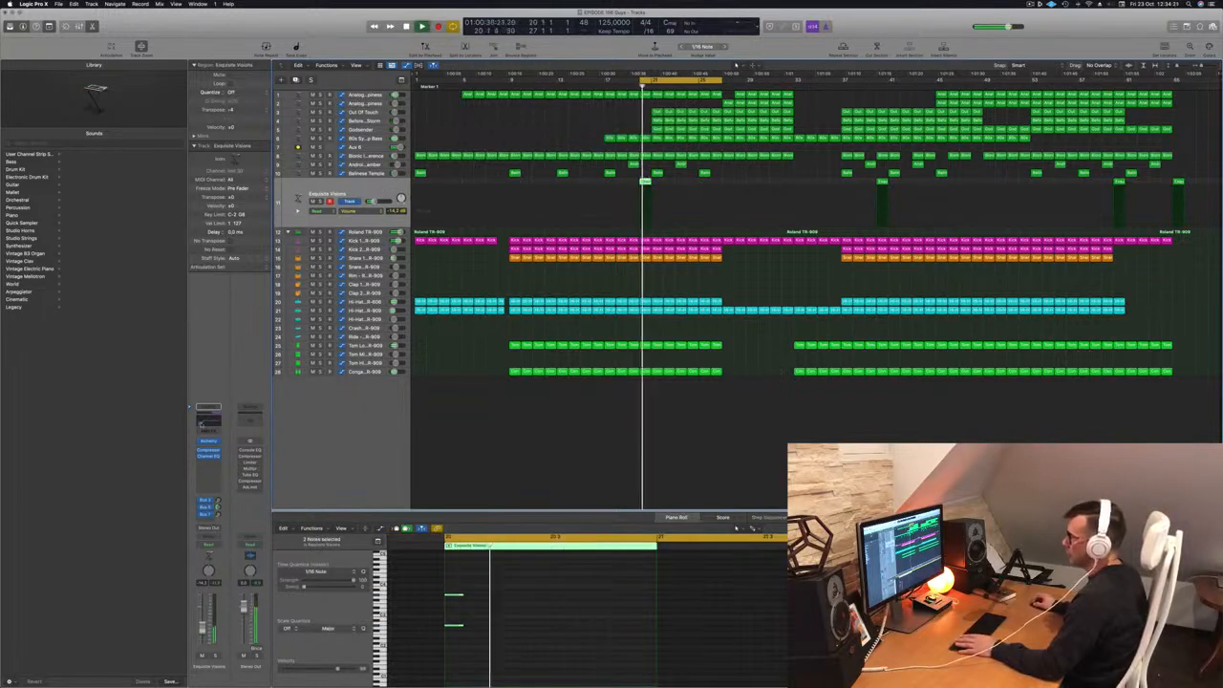
- Cut the Exquisite Visions track's lows in Channel EQ at 284 Hz, 12 dB/Oct and Q 0.83, and close the EQ
left_click(202, 423)
left_click_drag(555, 244, 608, 247)
key("space")
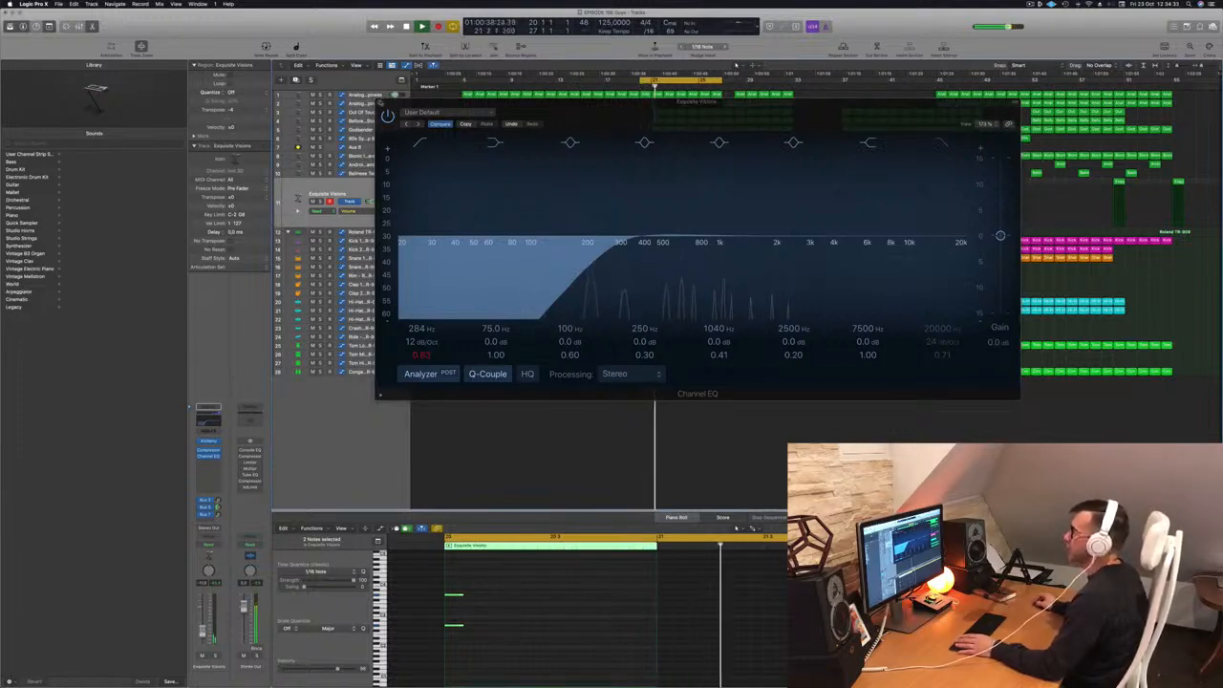
left_click(380, 102)
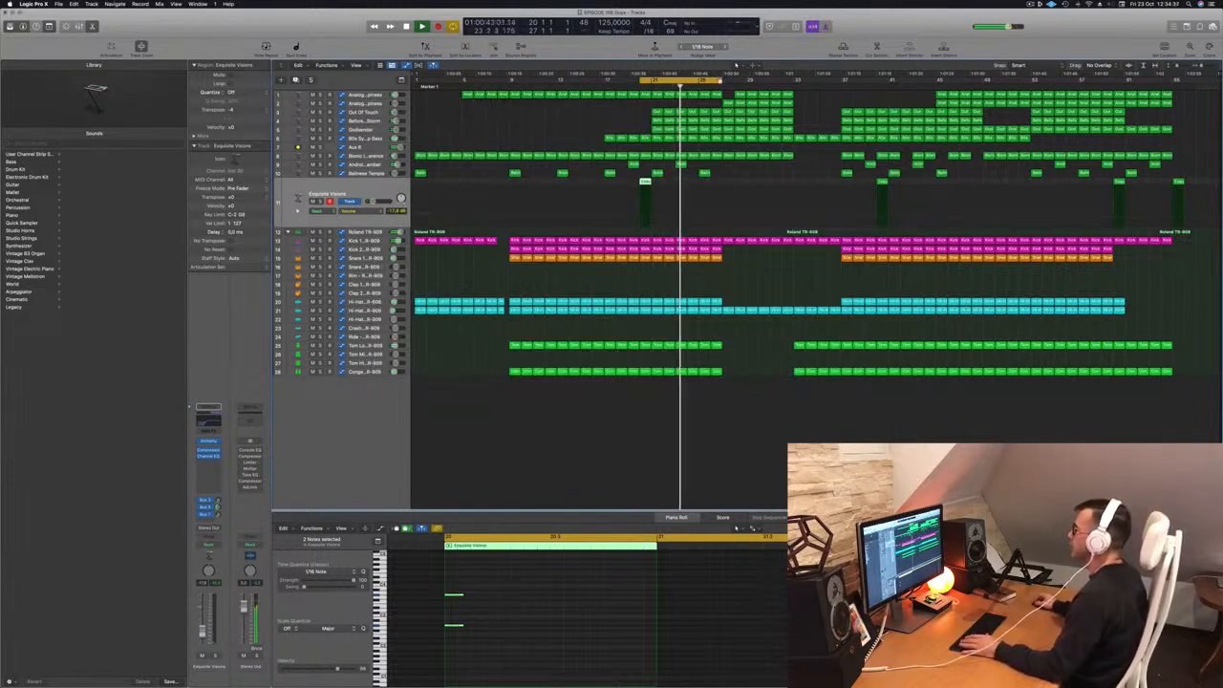
- Extend the cycle end to about bar 40 and listen to the two Analogue Happiness tracks in the mix before stopping playback
left_click_drag(721, 80, 879, 80)
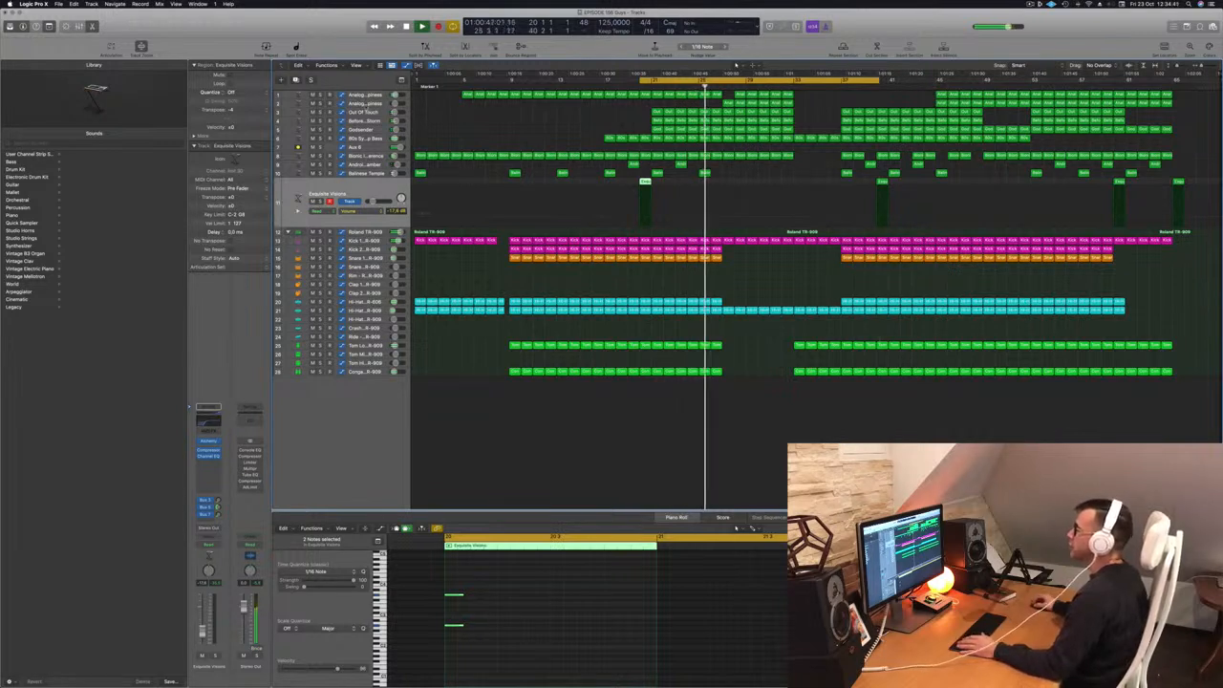
left_click(364, 104)
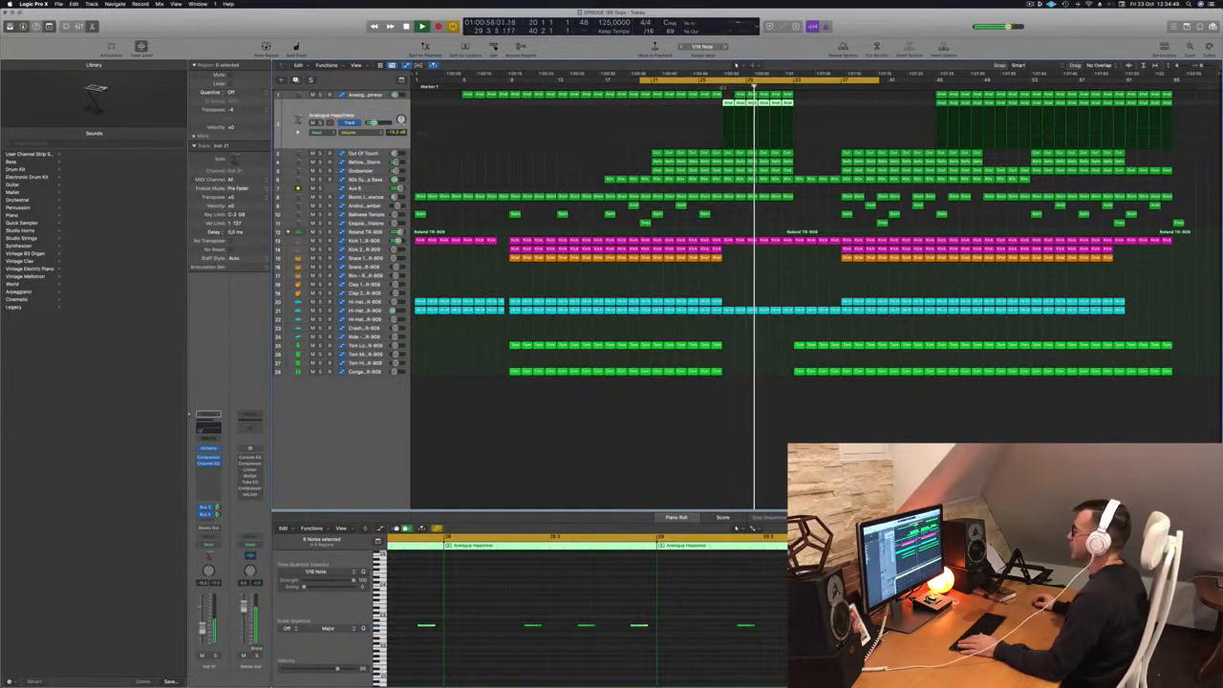
left_click(722, 87)
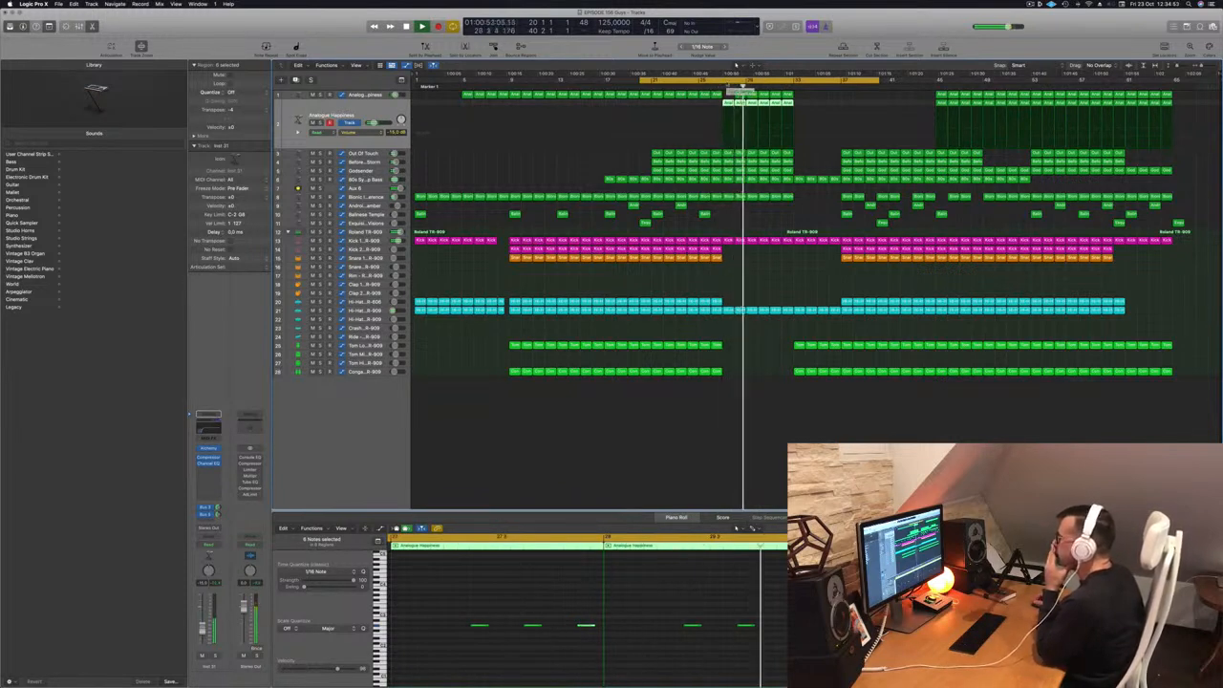
left_click(365, 95)
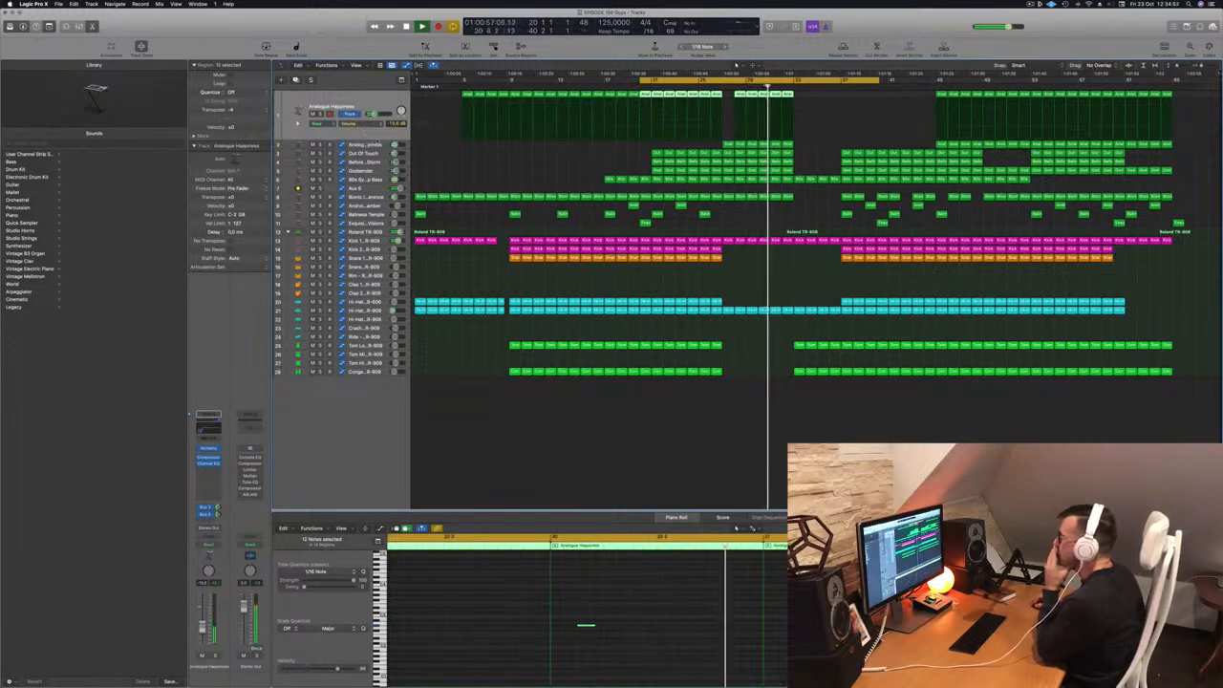
key("Down")
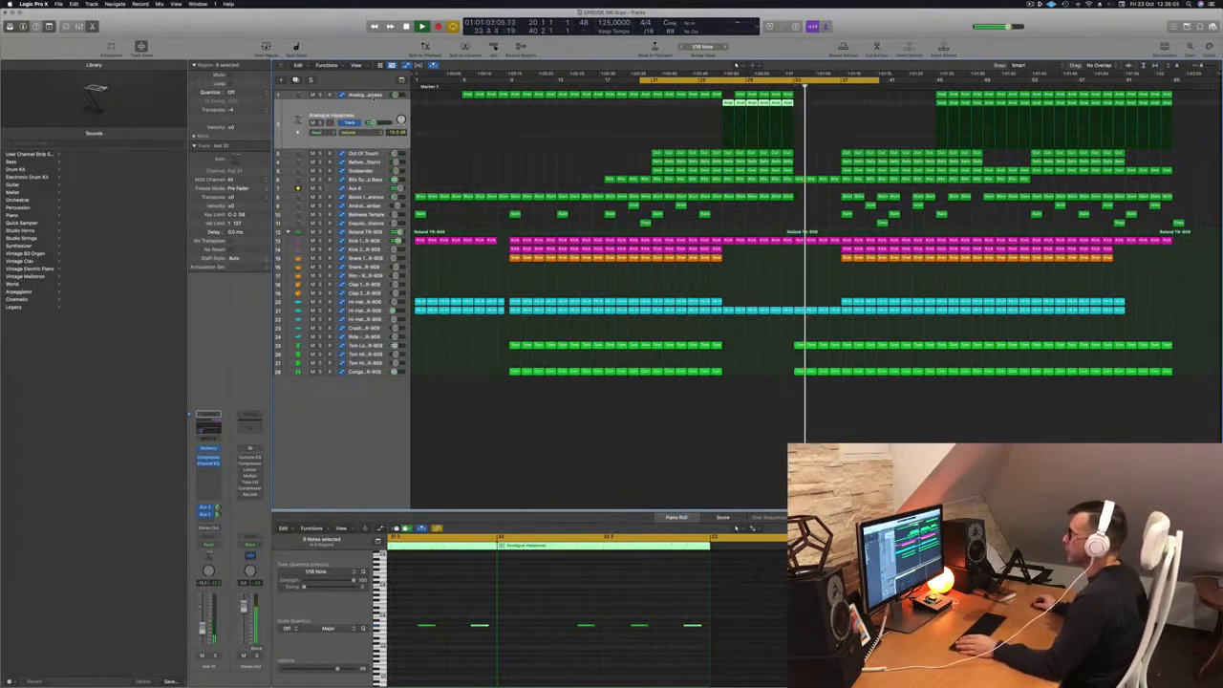
key("space")
- Duplicate the first Analogue Happiness track, copy the second one's six breakdown regions onto it, mute the second track and play
key("Up")
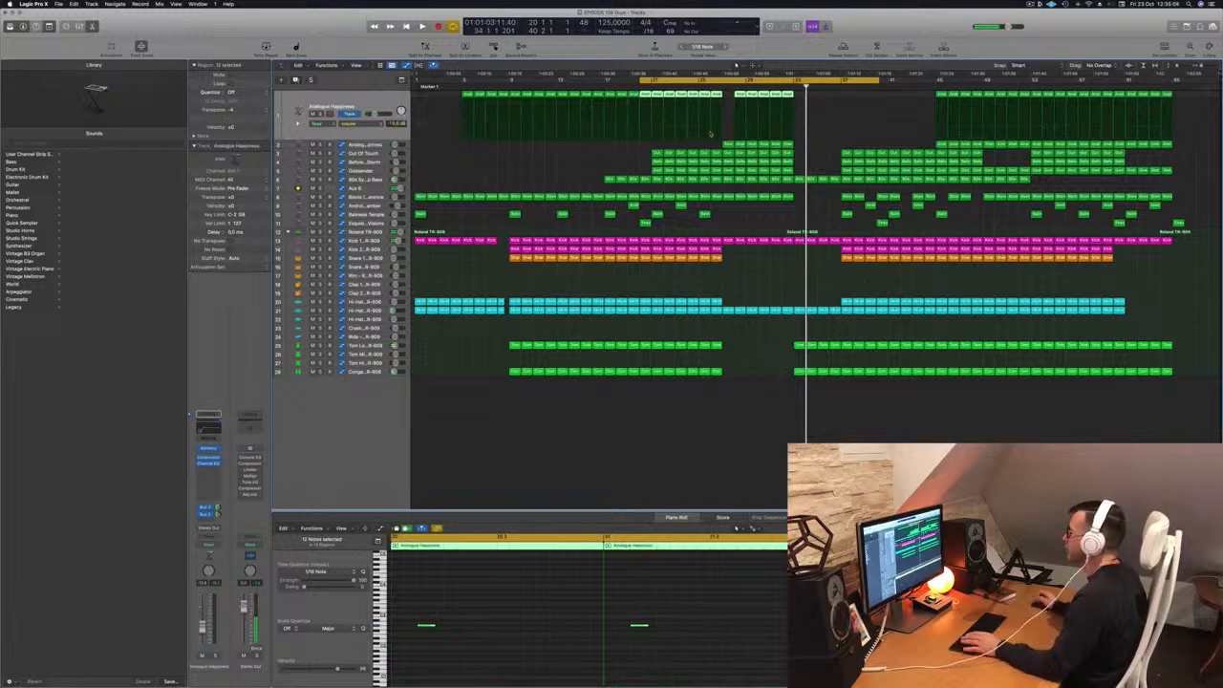
key("super+d")
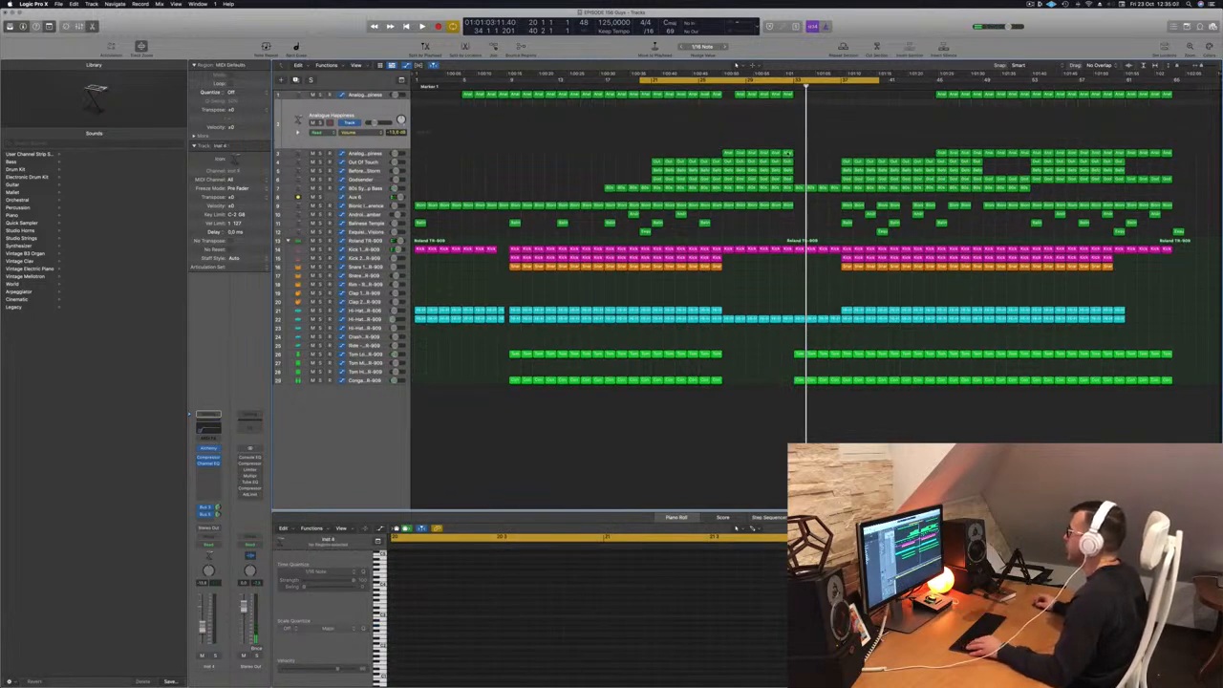
left_click(515, 135)
key("super+z")
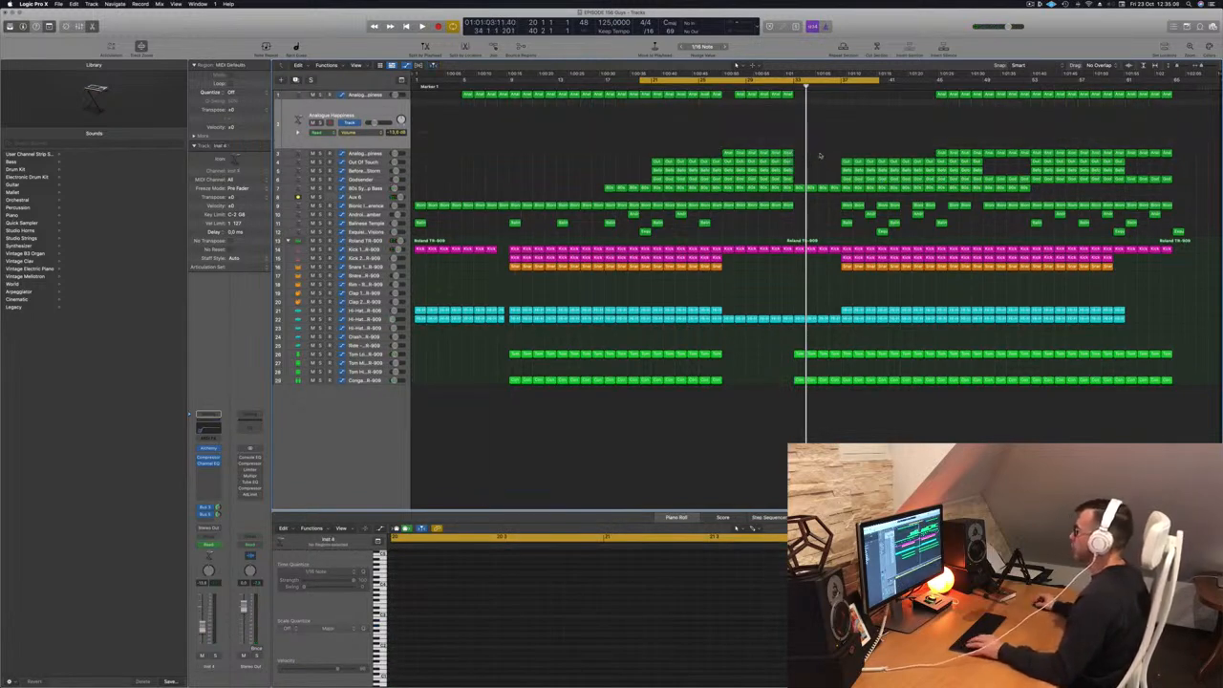
left_click_drag(801, 155, 731, 132)
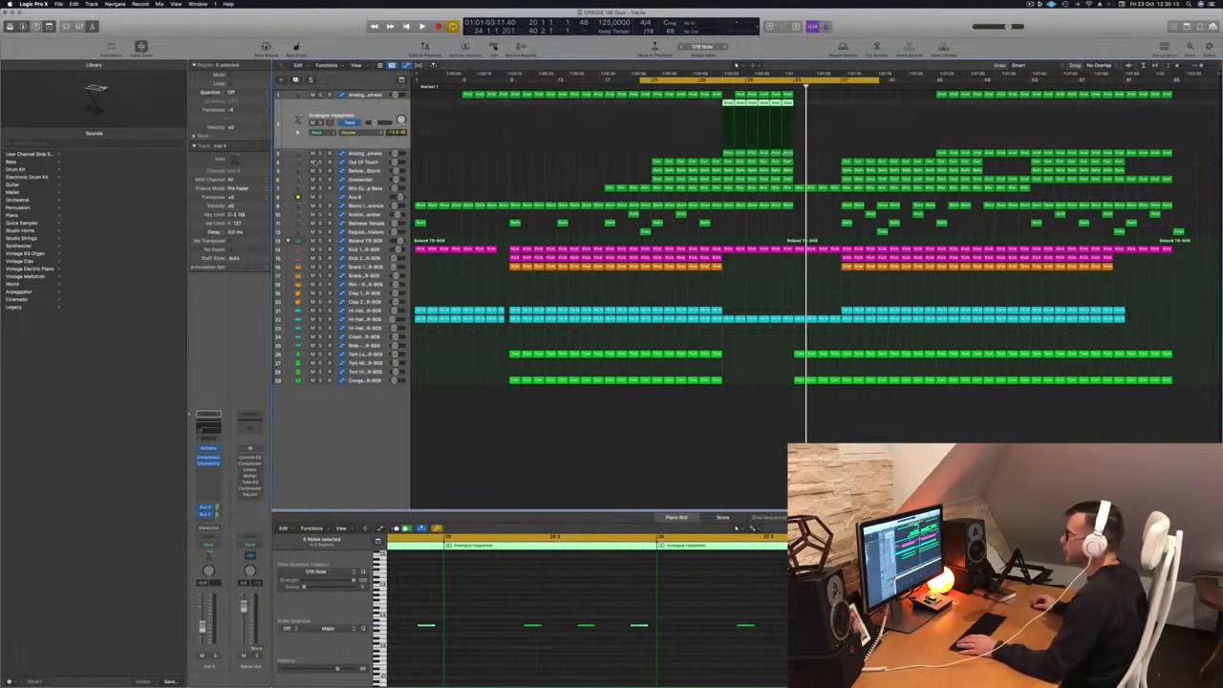
key("space")
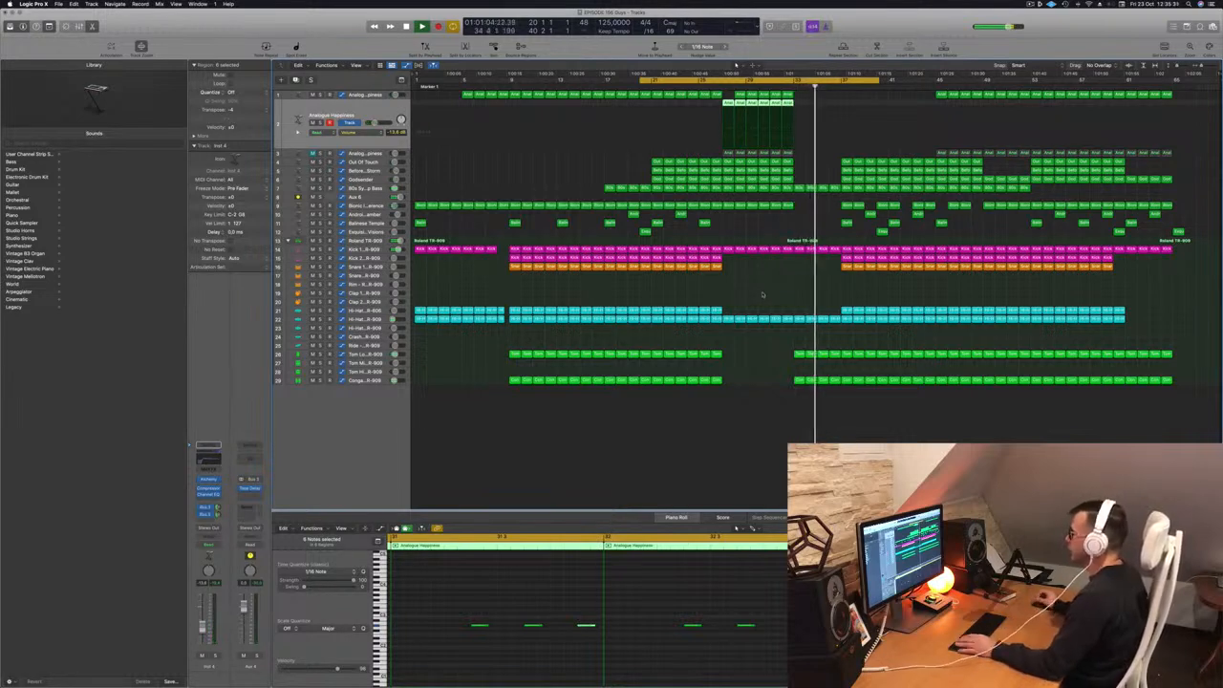
- Select the 80s Synth Pop Bass track, extend the cycle start back to bar 1 and replay the song from its beginning
left_click(372, 189)
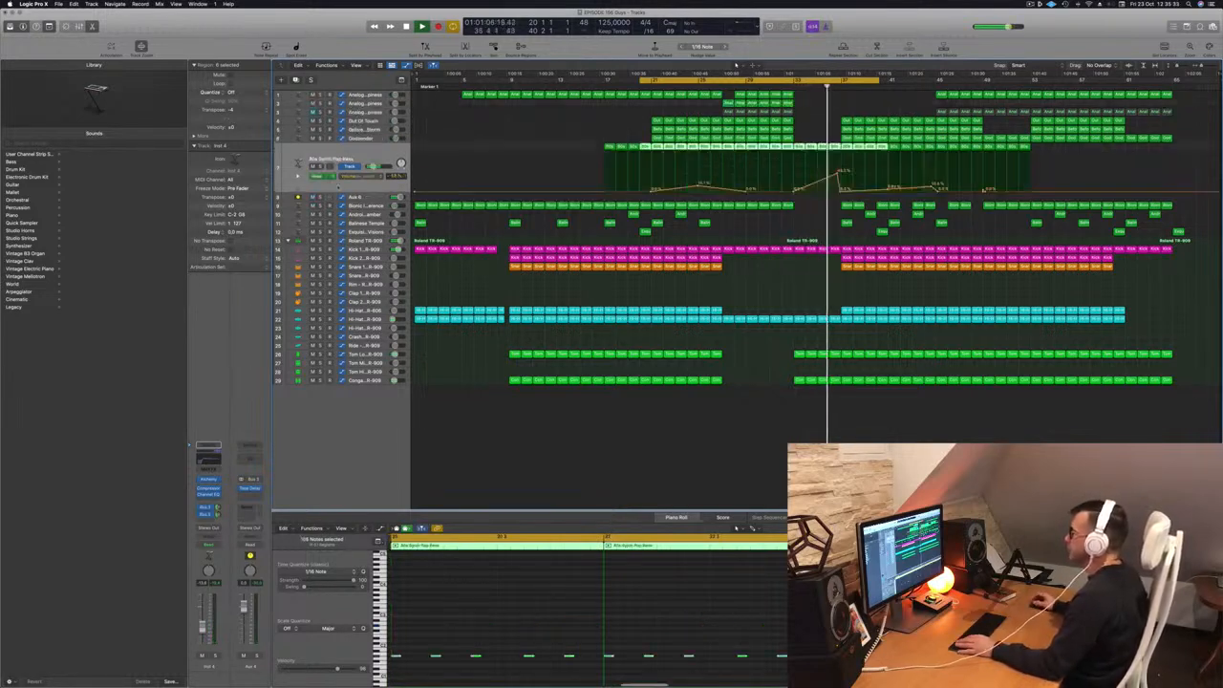
left_click(804, 237)
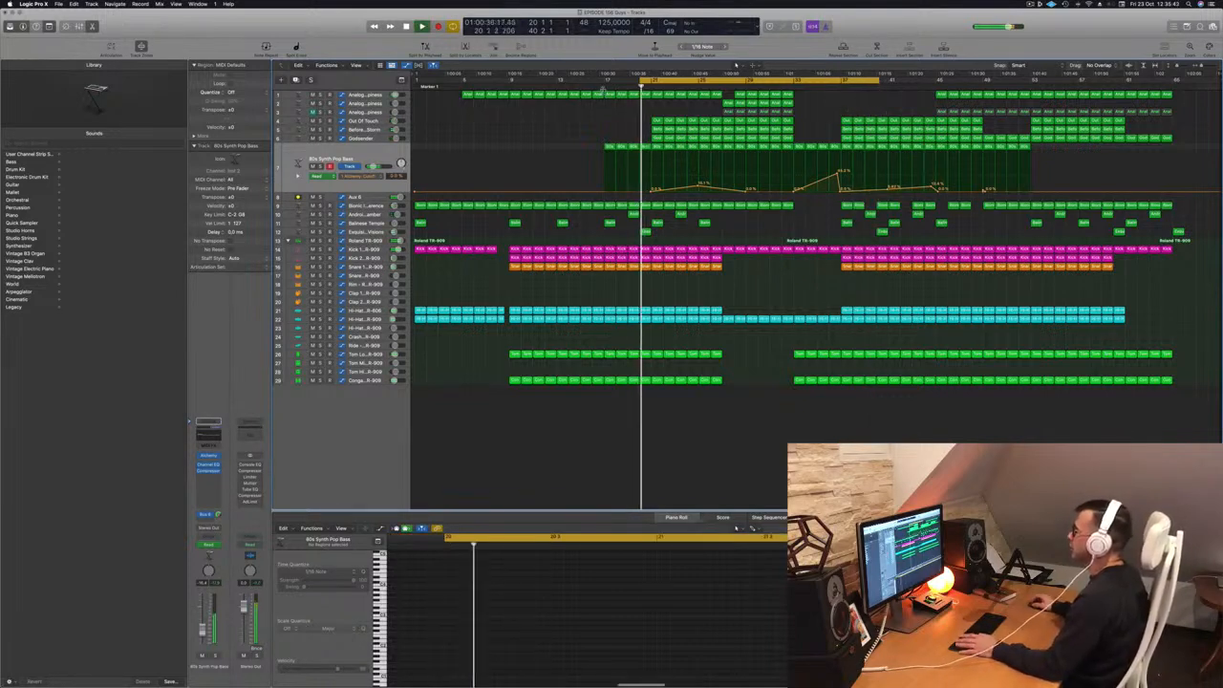
left_click_drag(639, 81, 460, 104)
key("space")
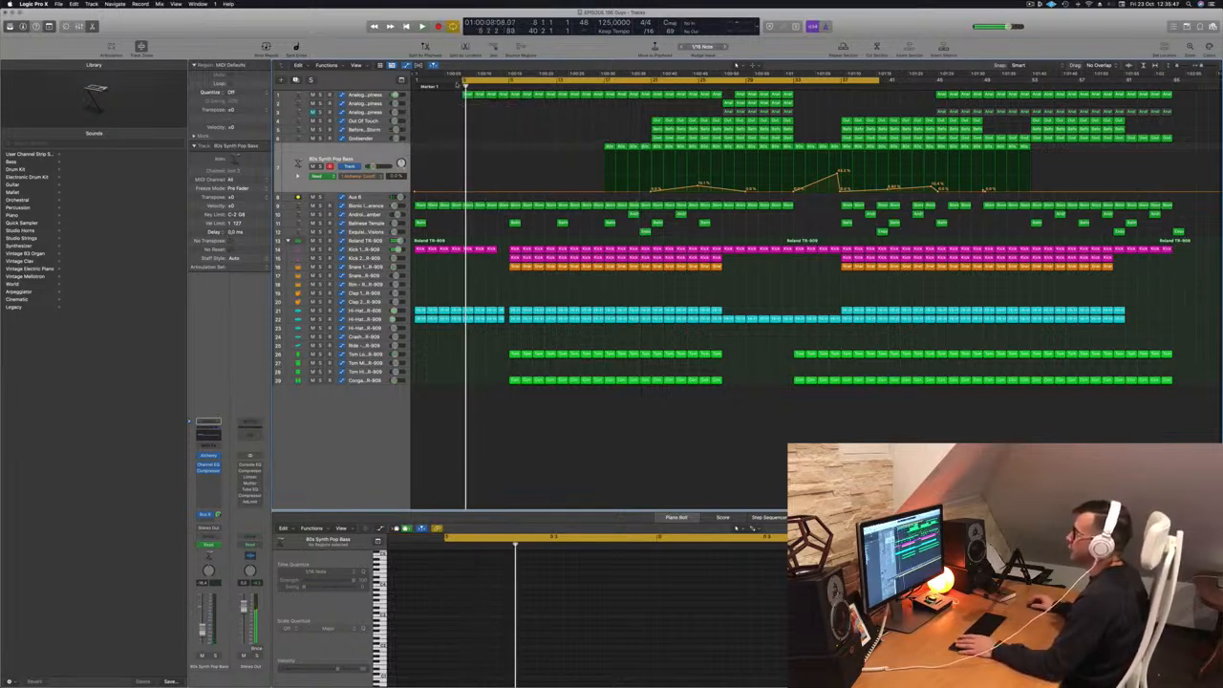
key("space")
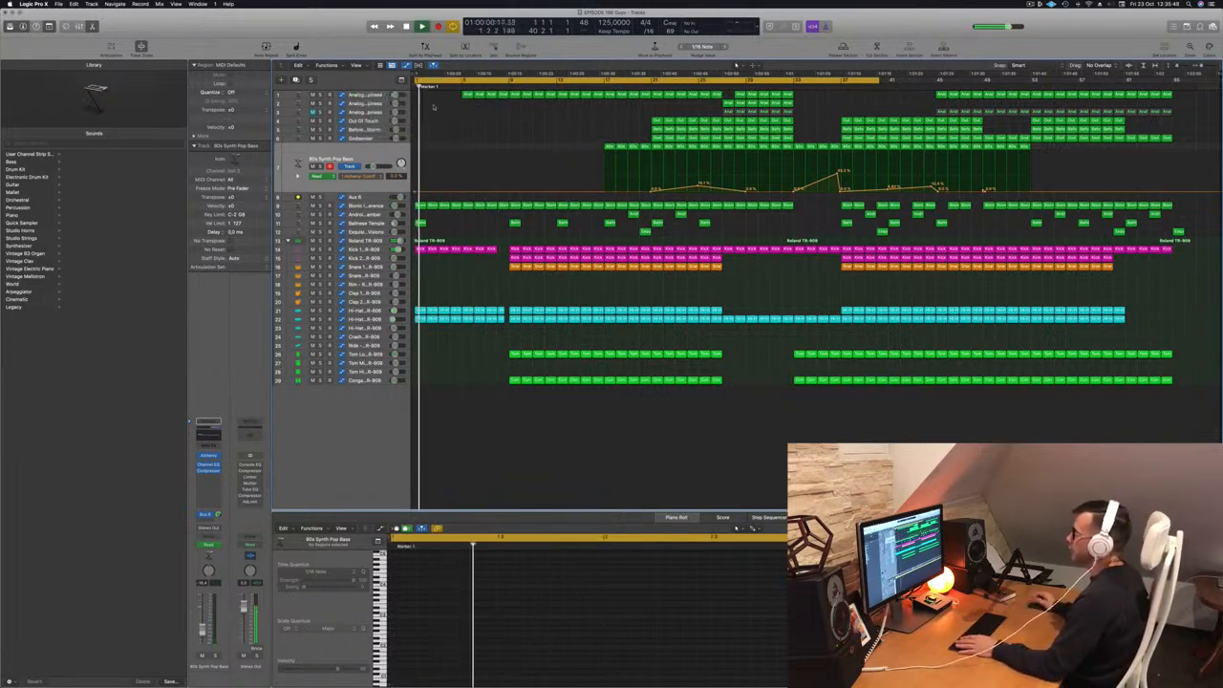
key("space")
key("space")
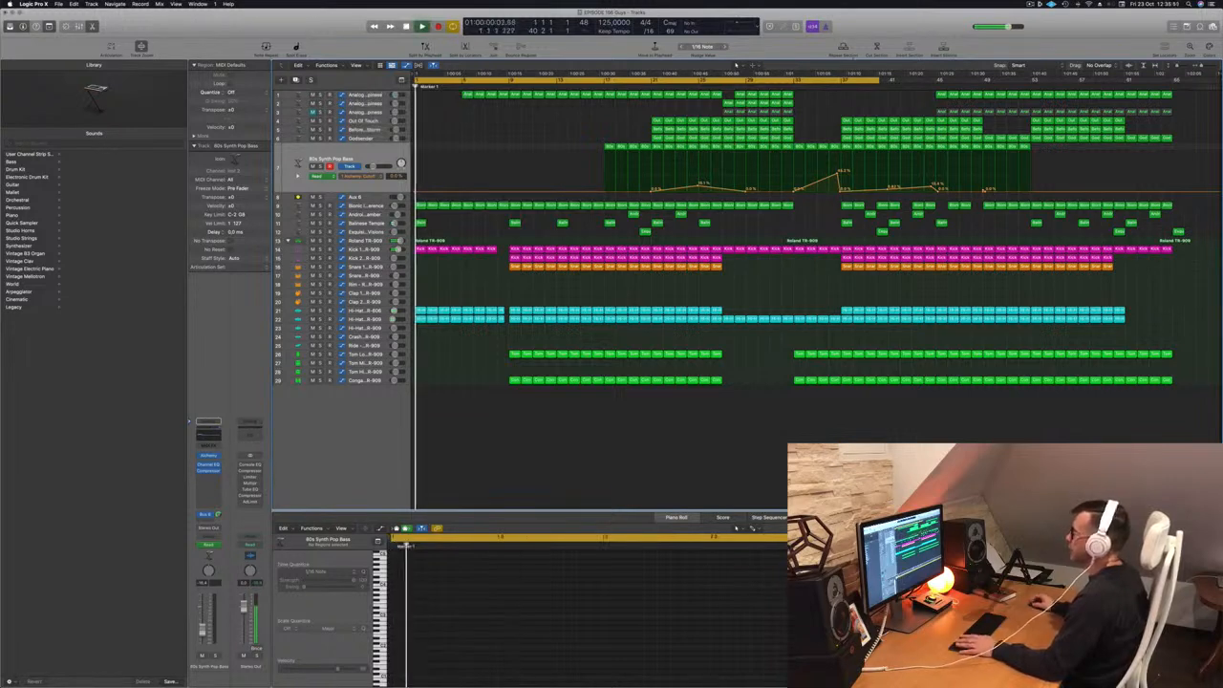
- Shorten the cycle to the first four bars and repeat that section of the arrangement three times to lengthen the intro
left_click_drag(880, 81, 465, 83)
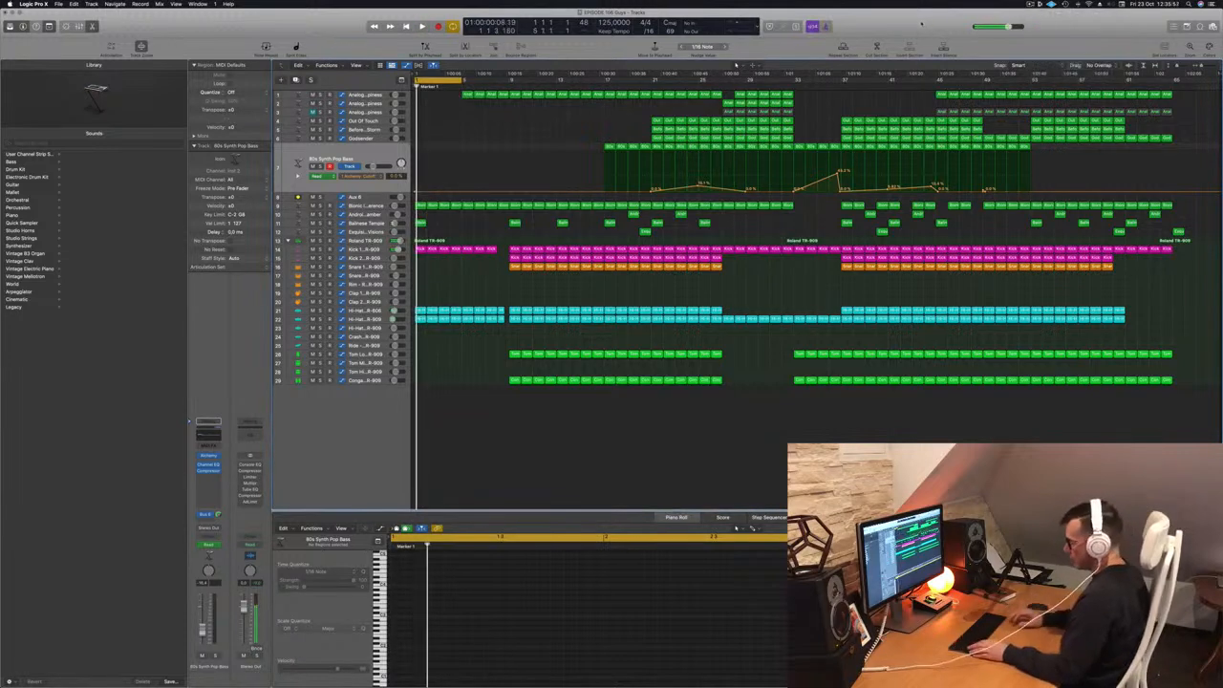
key("ctrl+super+r")
key("ctrl+super+r")
key("ctrl+super+r")
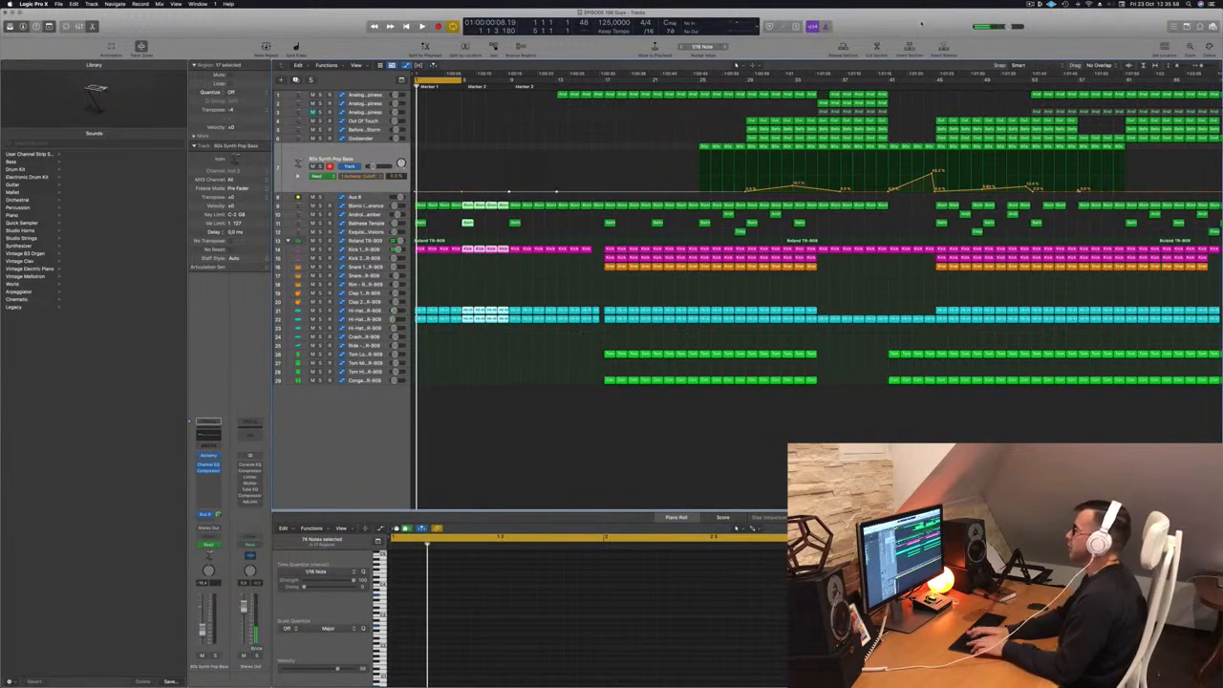
- Play the lengthened intro from its start, clear the region selection and select the Bionic Interference track
key("space")
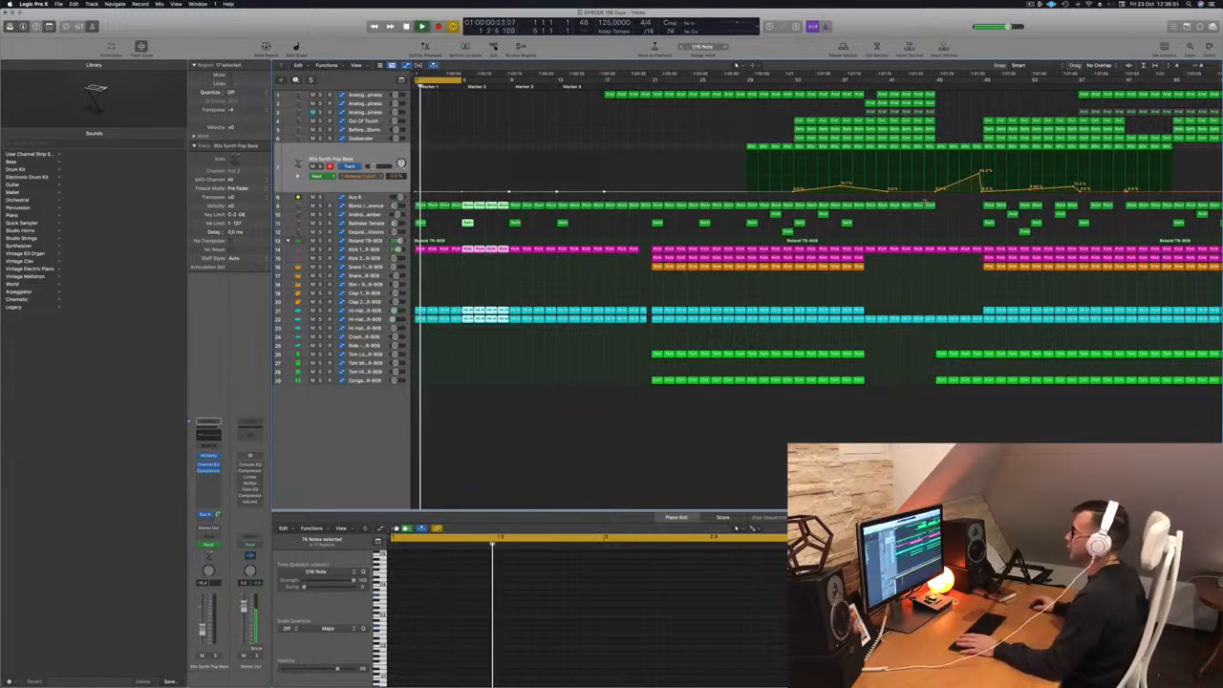
left_click(533, 117)
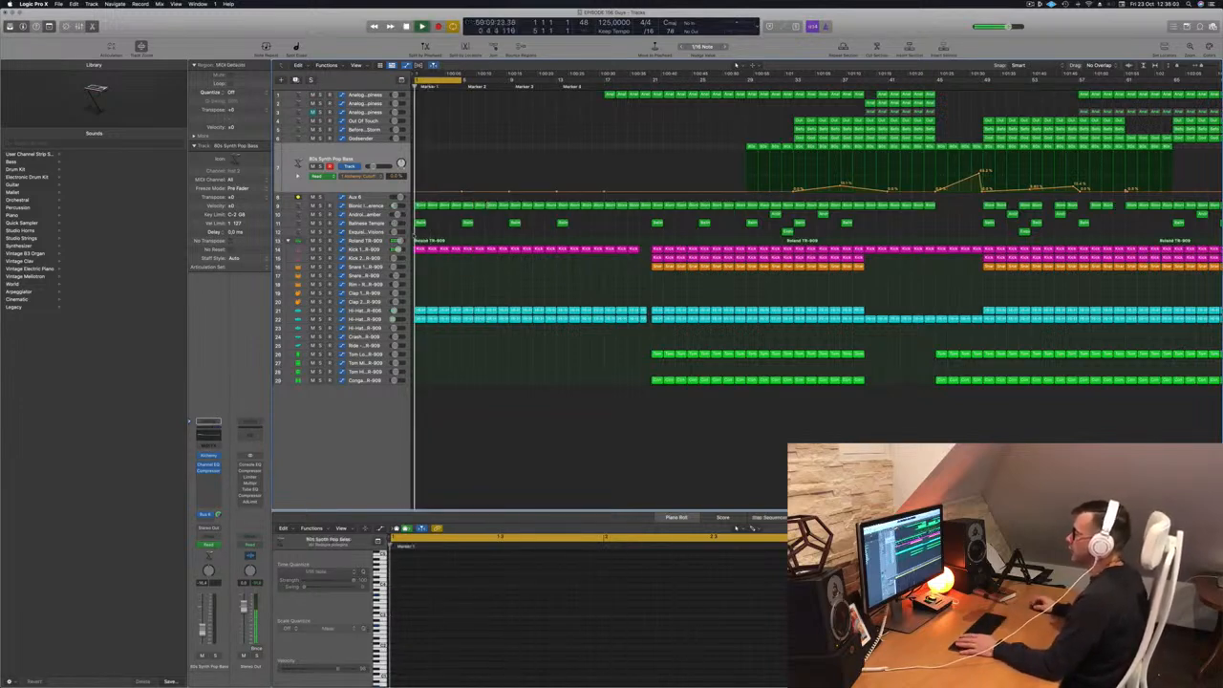
left_click(366, 206)
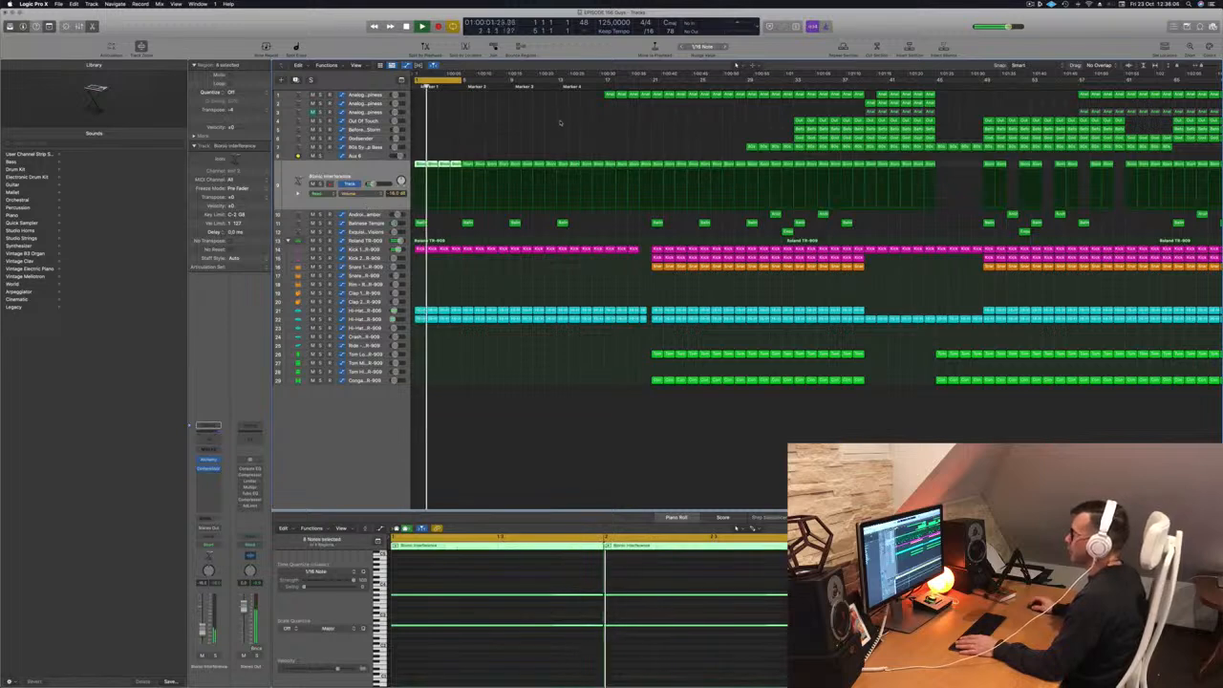
- Delete the Bionic Interference regions at bars 4 and 8 of the intro
left_click(456, 163)
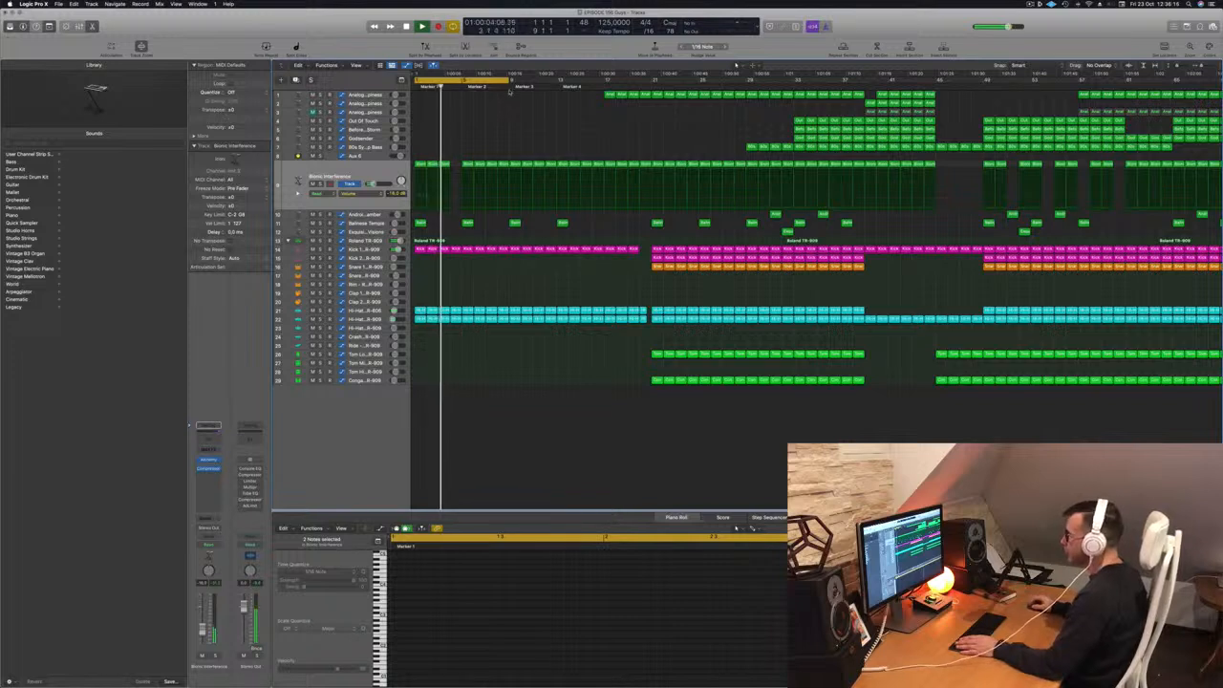
left_click(501, 165)
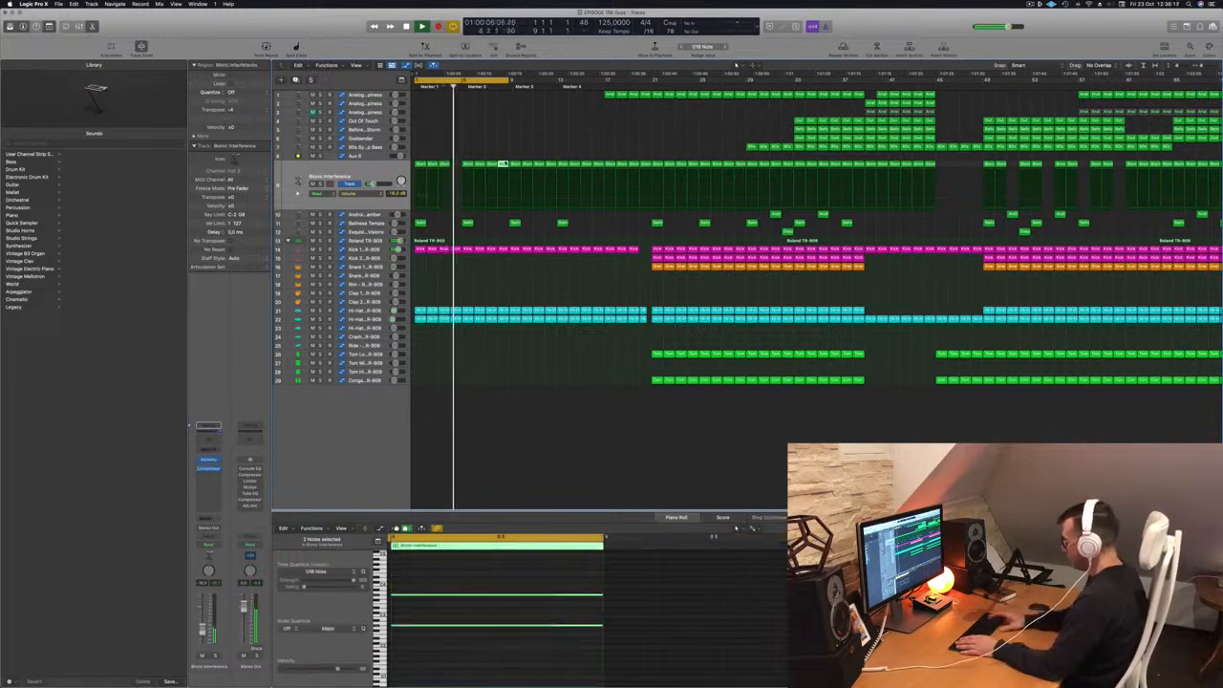
key("Delete")
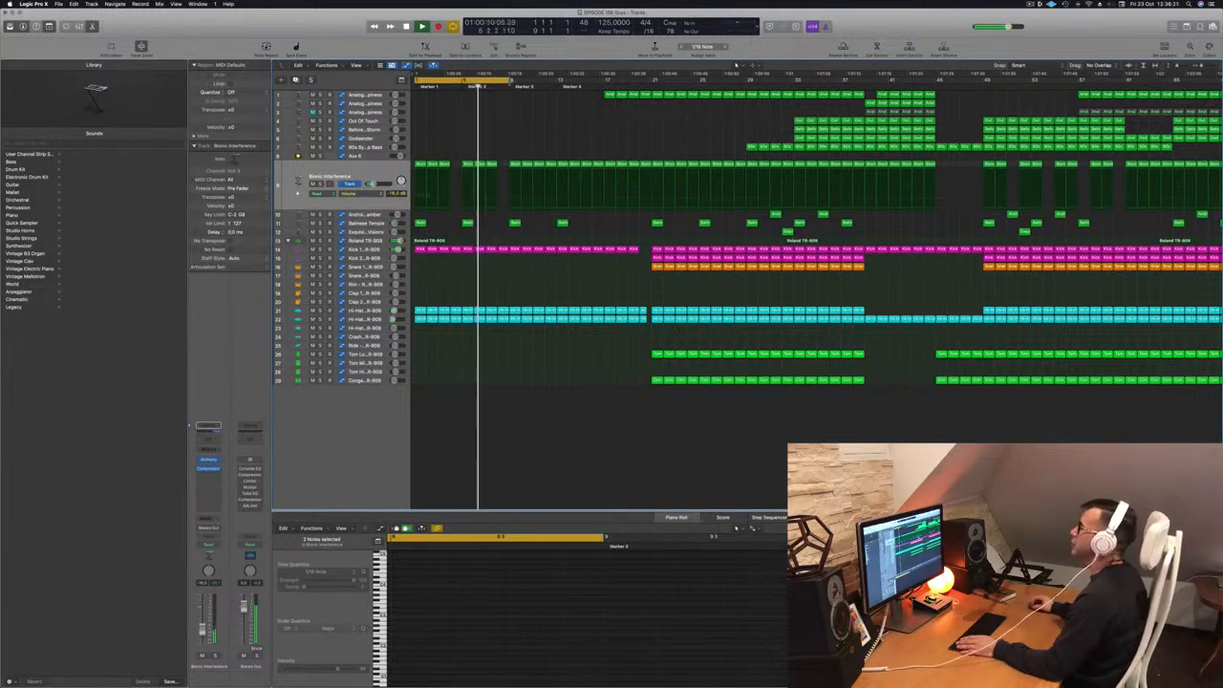
- Extend the cycle end to bar 17, replay the intro from its start and select the Hi-Hat Closed 2 track
left_click_drag(509, 80, 603, 80)
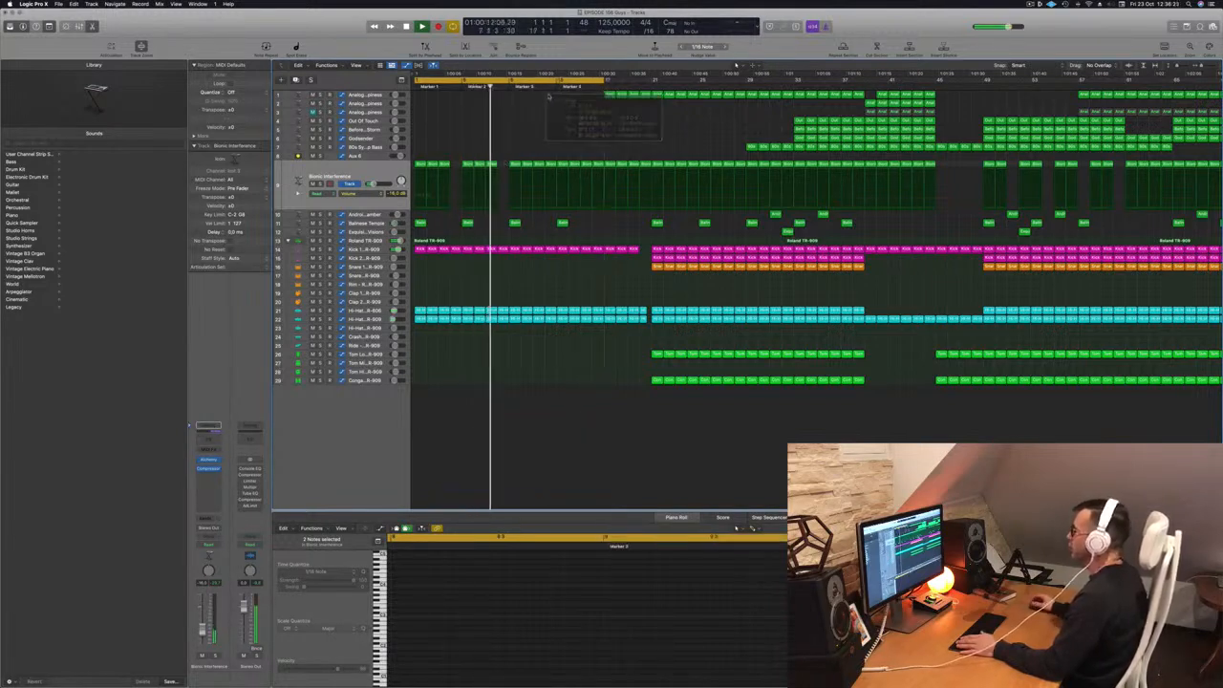
key("space")
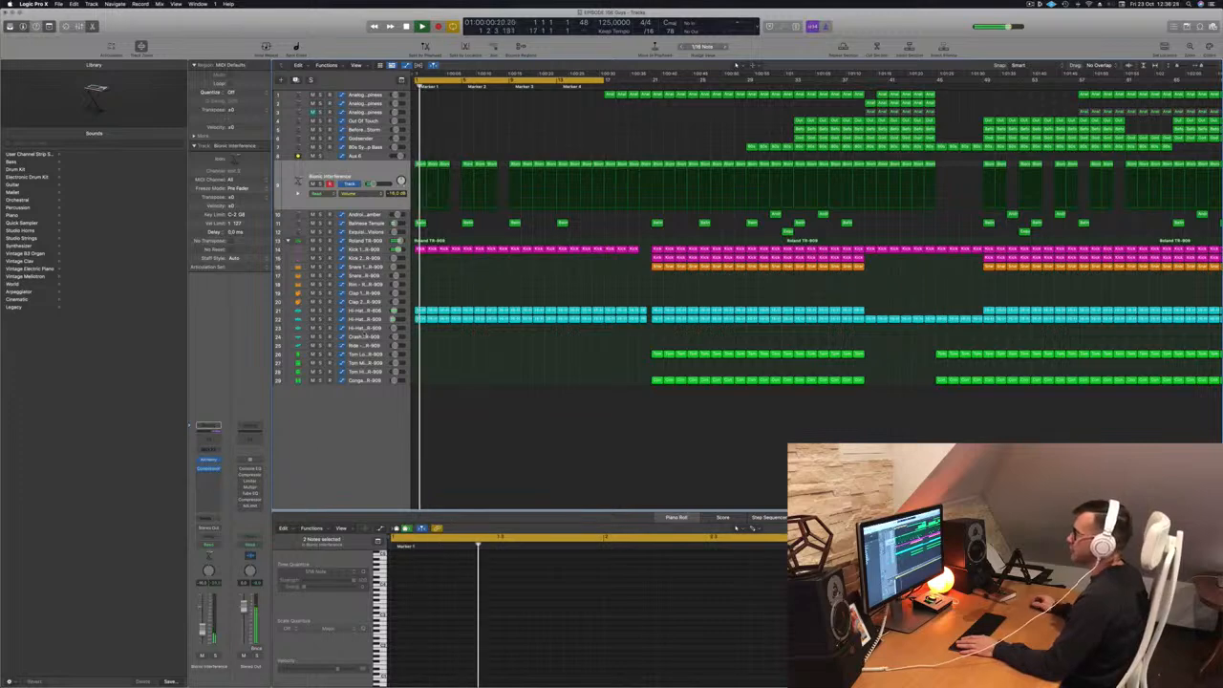
left_click(352, 319)
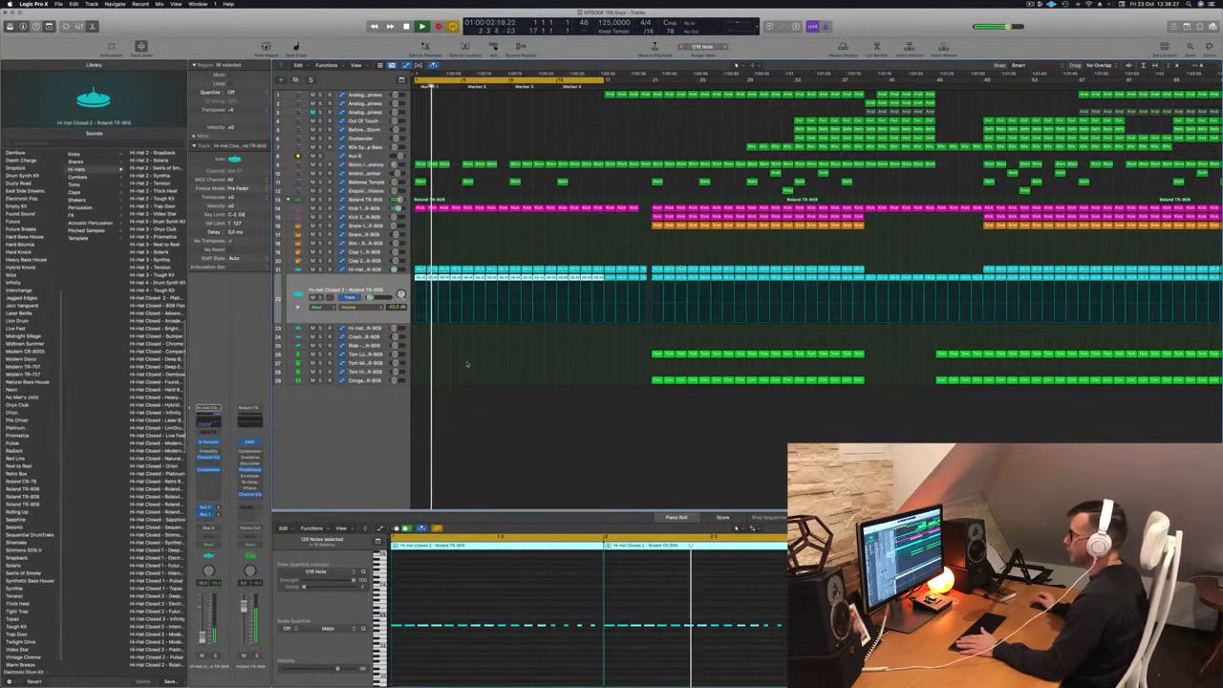
- Delete the Bionic Interference regions at bars 12 and 16 of the intro
scroll(493, 368, "left", 3)
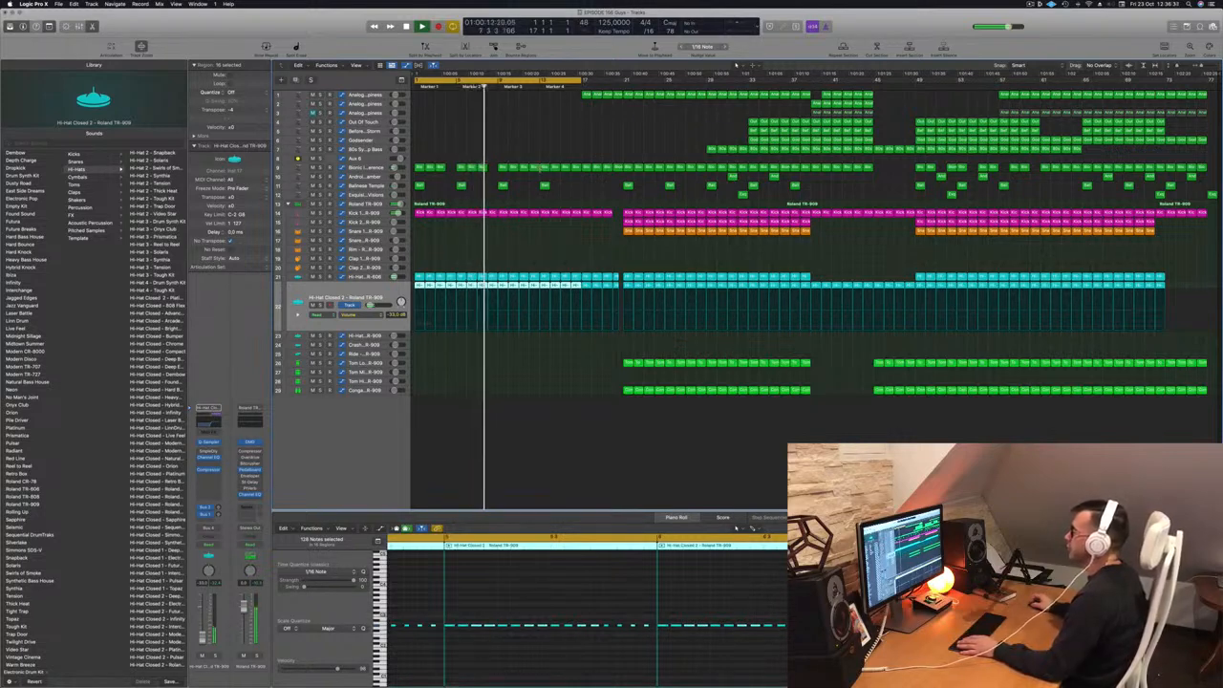
left_click(533, 169)
key("BackSpace")
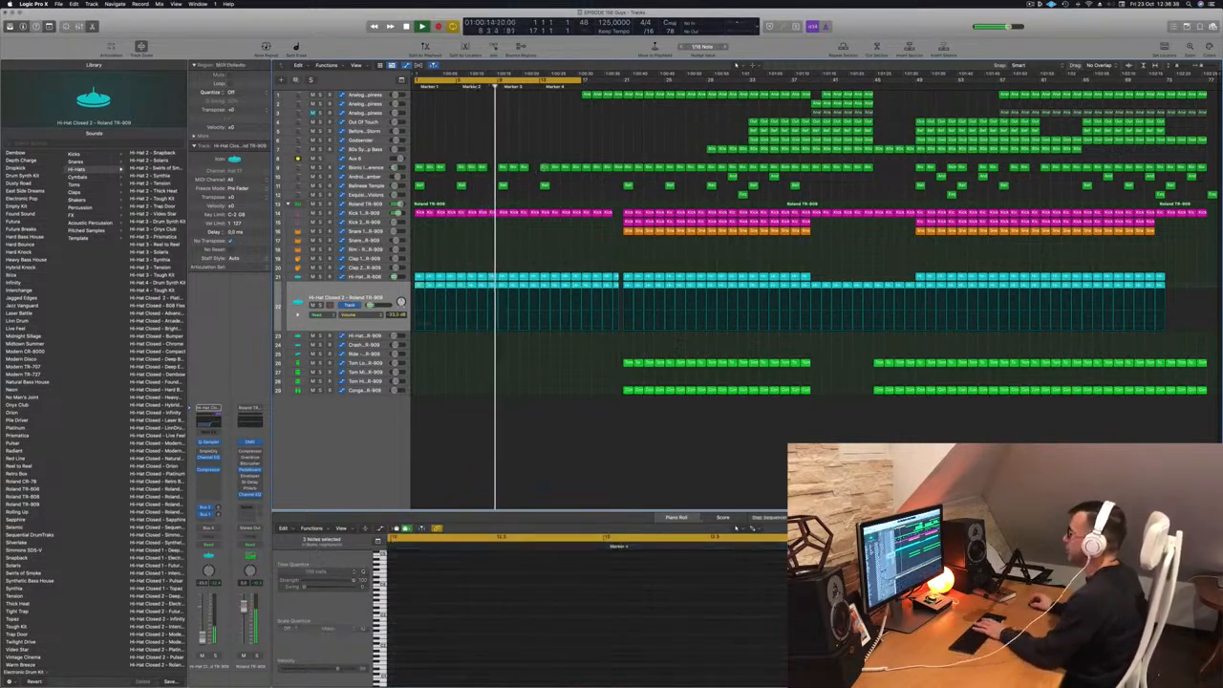
left_click(575, 168)
key("BackSpace")
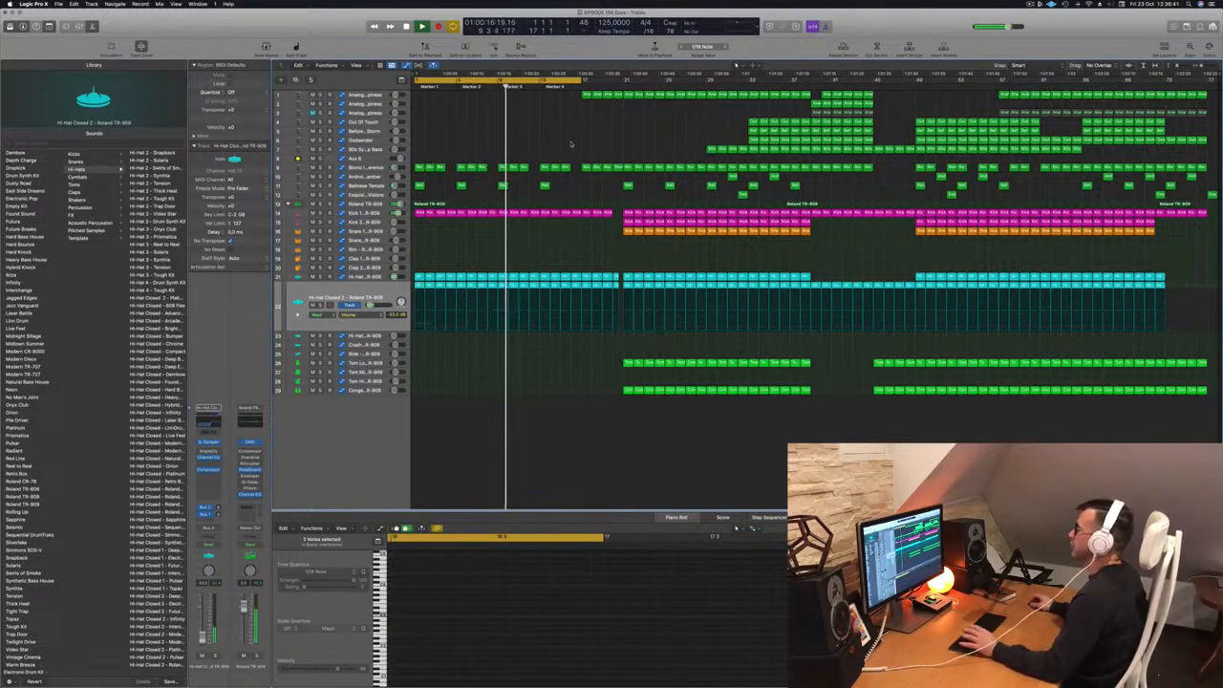
- Replay from the start and copy the first Analogue Happiness region into the intro at bars 8, 12 and 16, clearing the selection
key("Return")
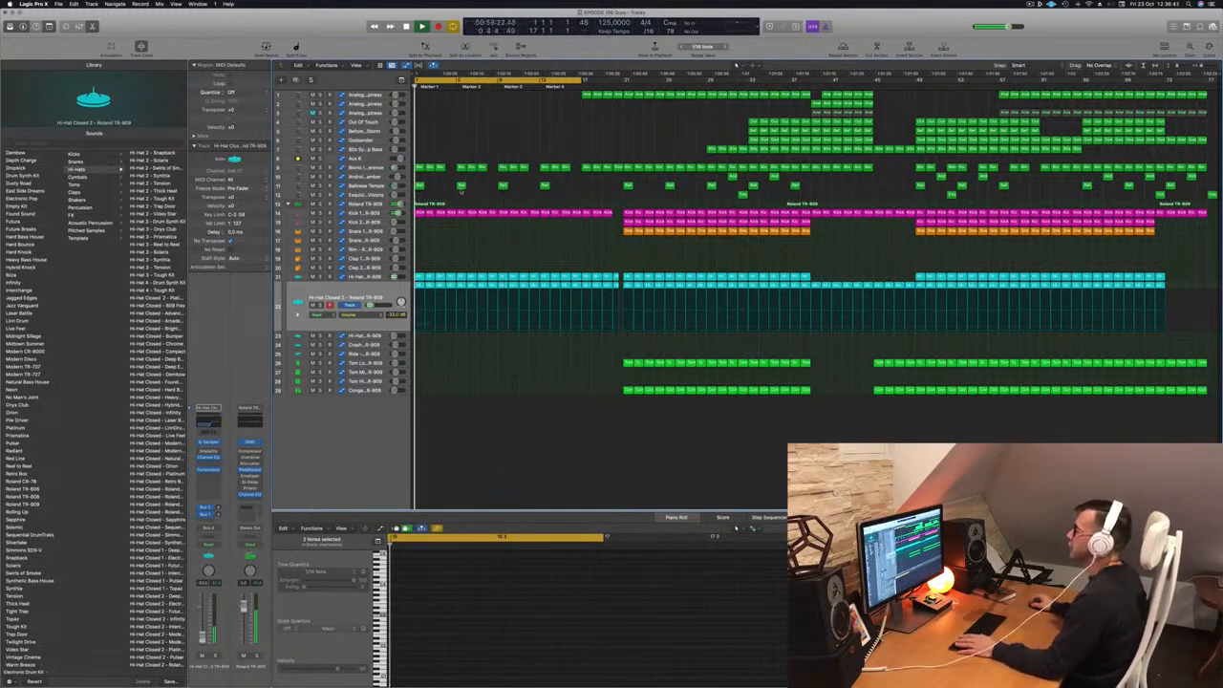
left_click(461, 185)
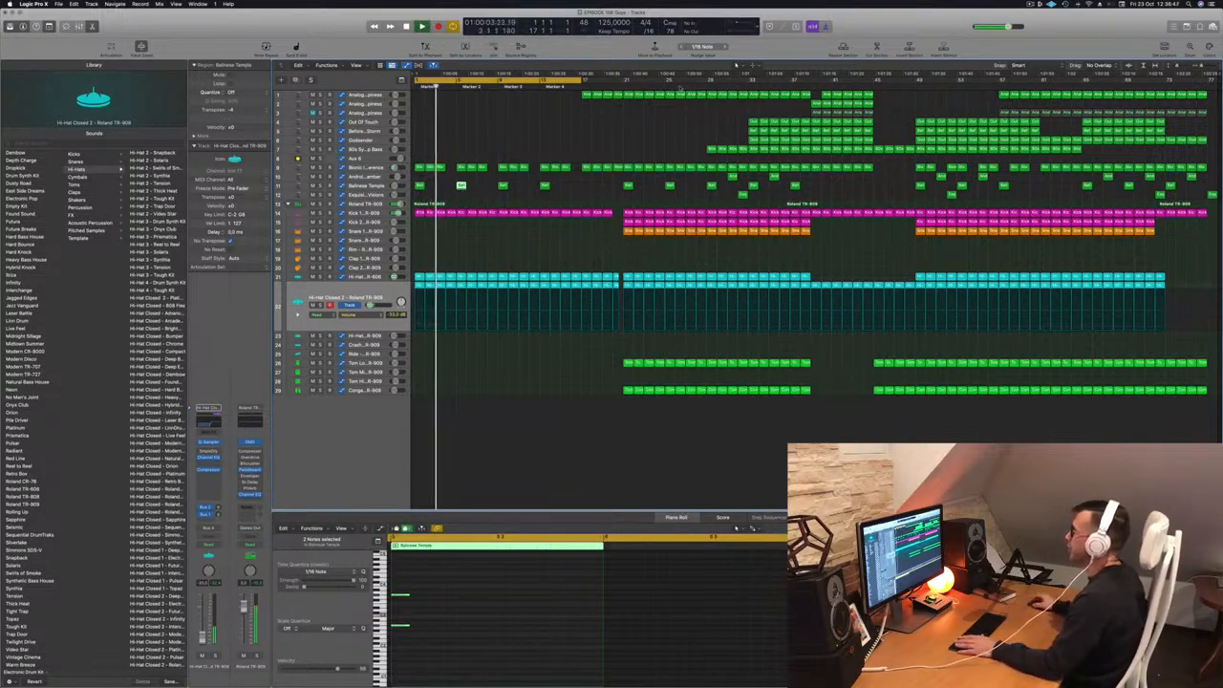
left_click(585, 93)
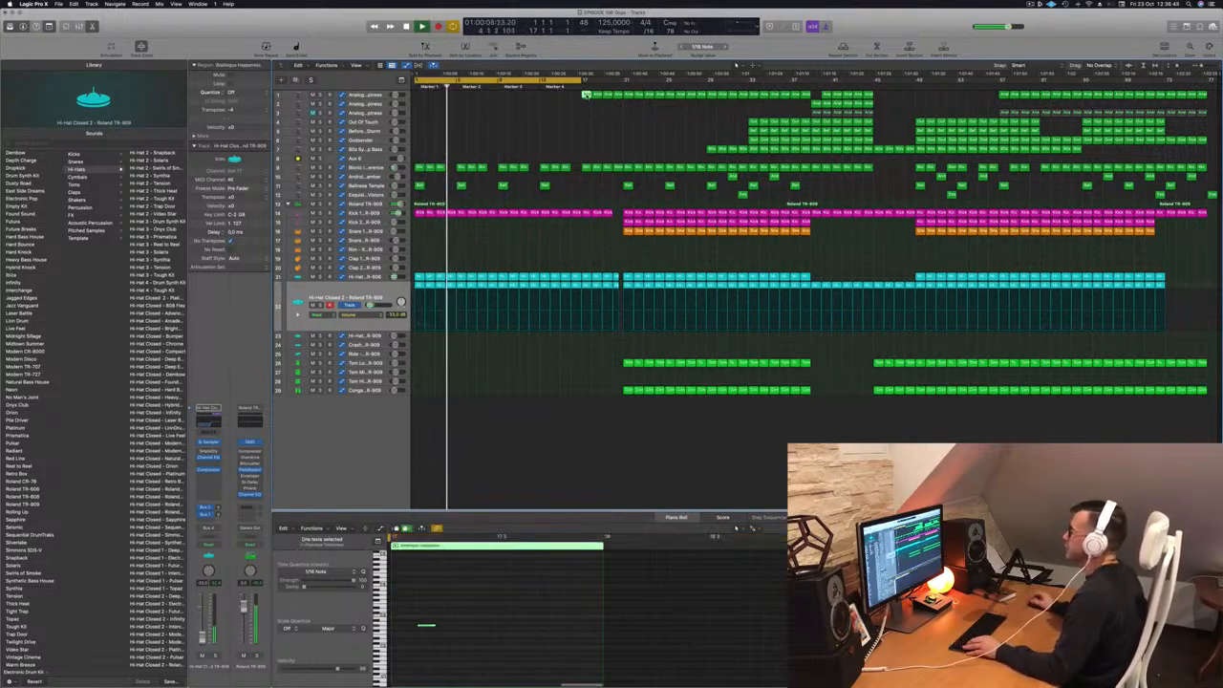
left_click_drag(586, 94, 534, 96)
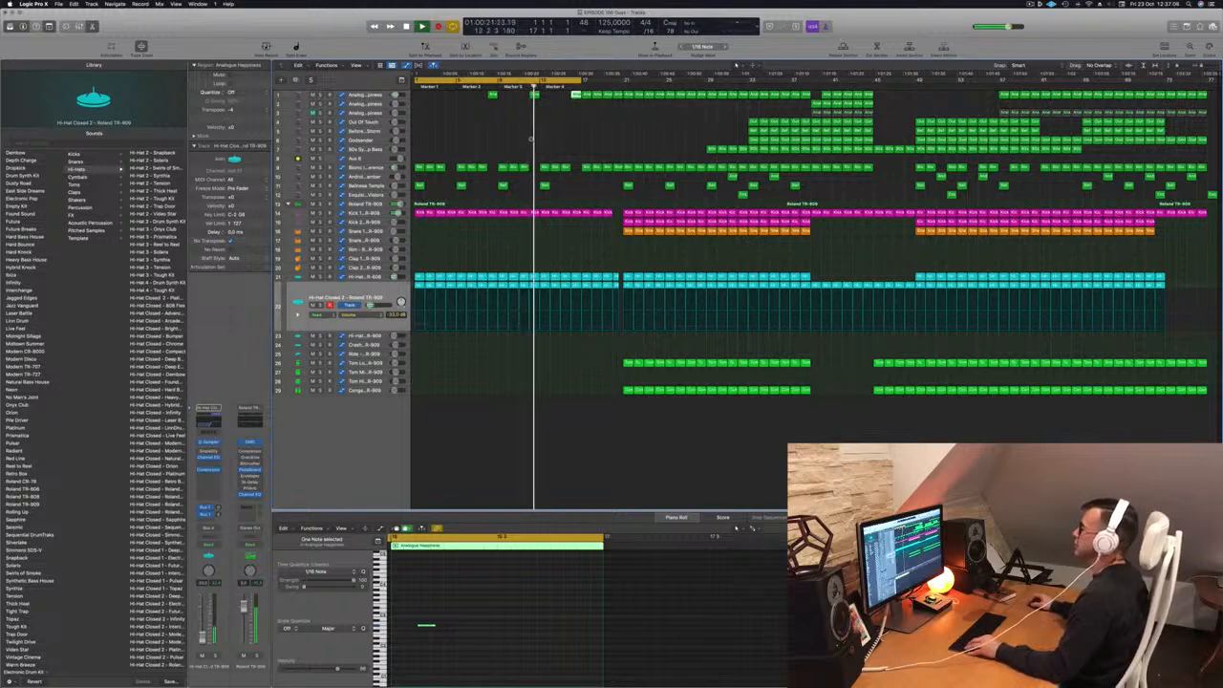
left_click(558, 119)
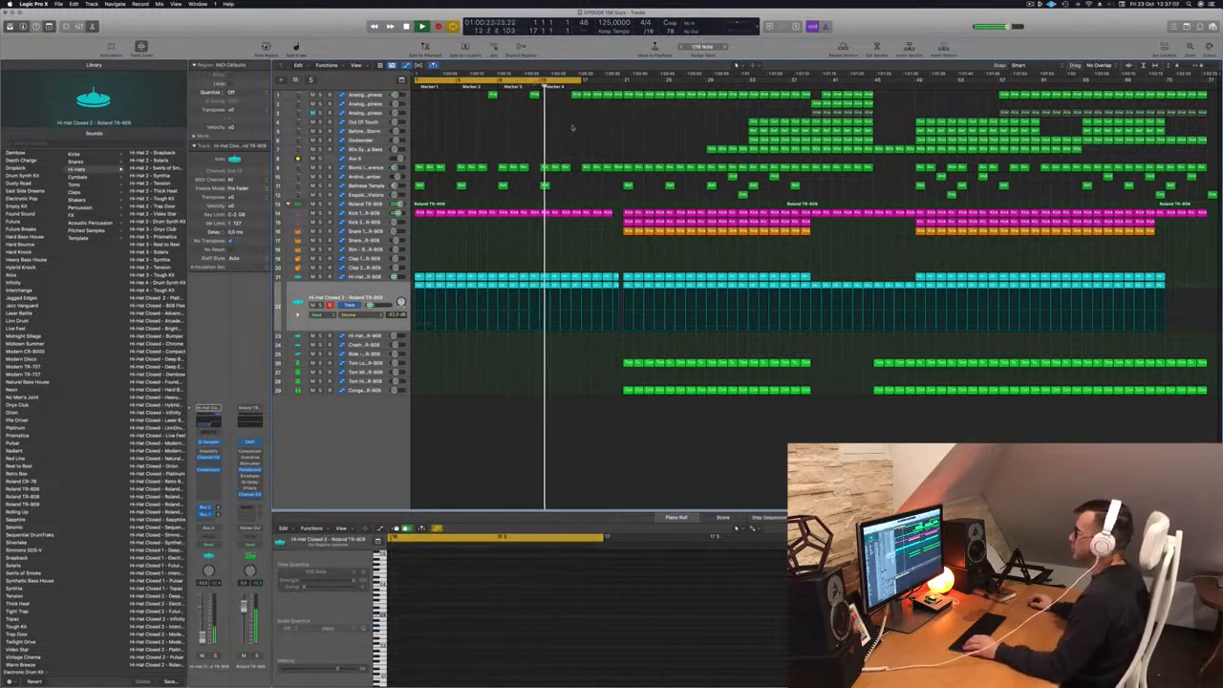
- Play the arrangement from the start, set the cycle range to bars 17–21 and repeat that section across all tracks
scroll(566, 139, "down", 1)
scroll(566, 139, "up", 1)
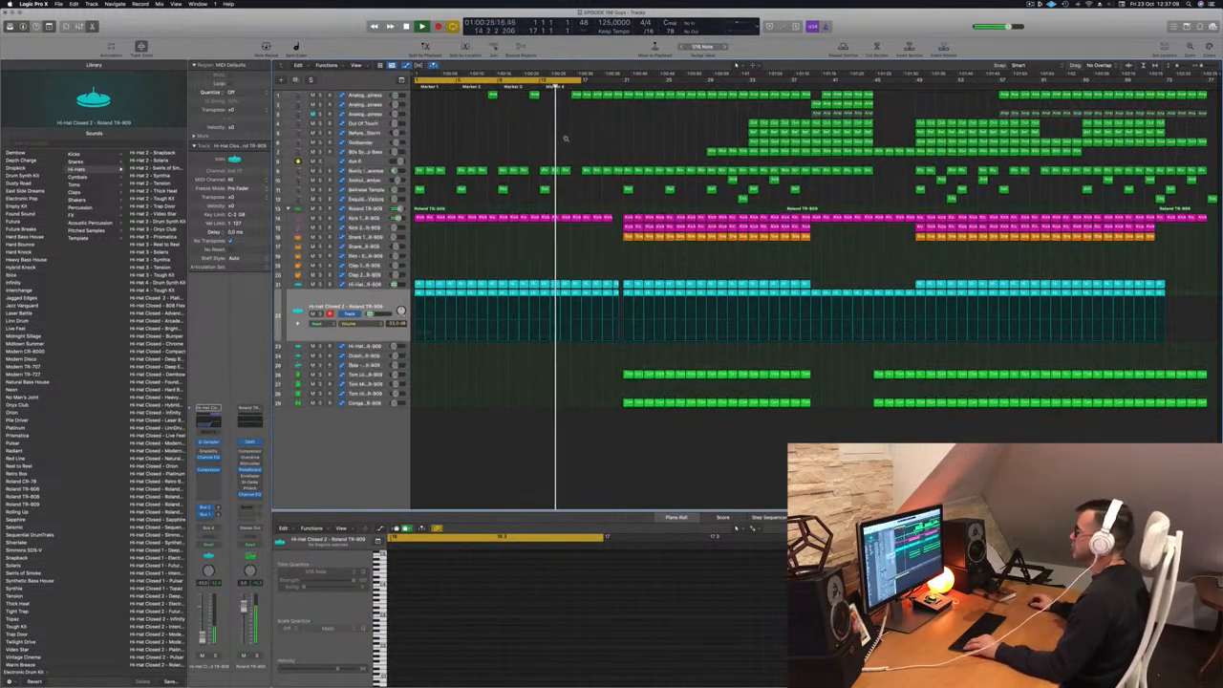
scroll(566, 139, "up", 1)
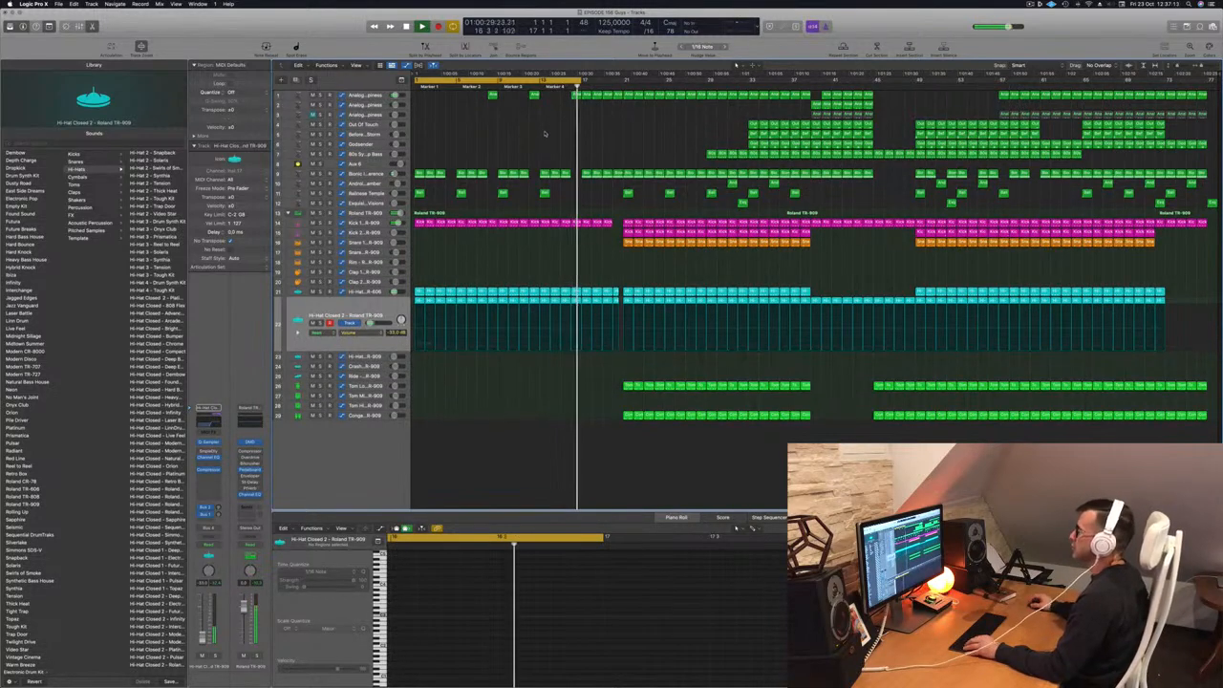
key("Return")
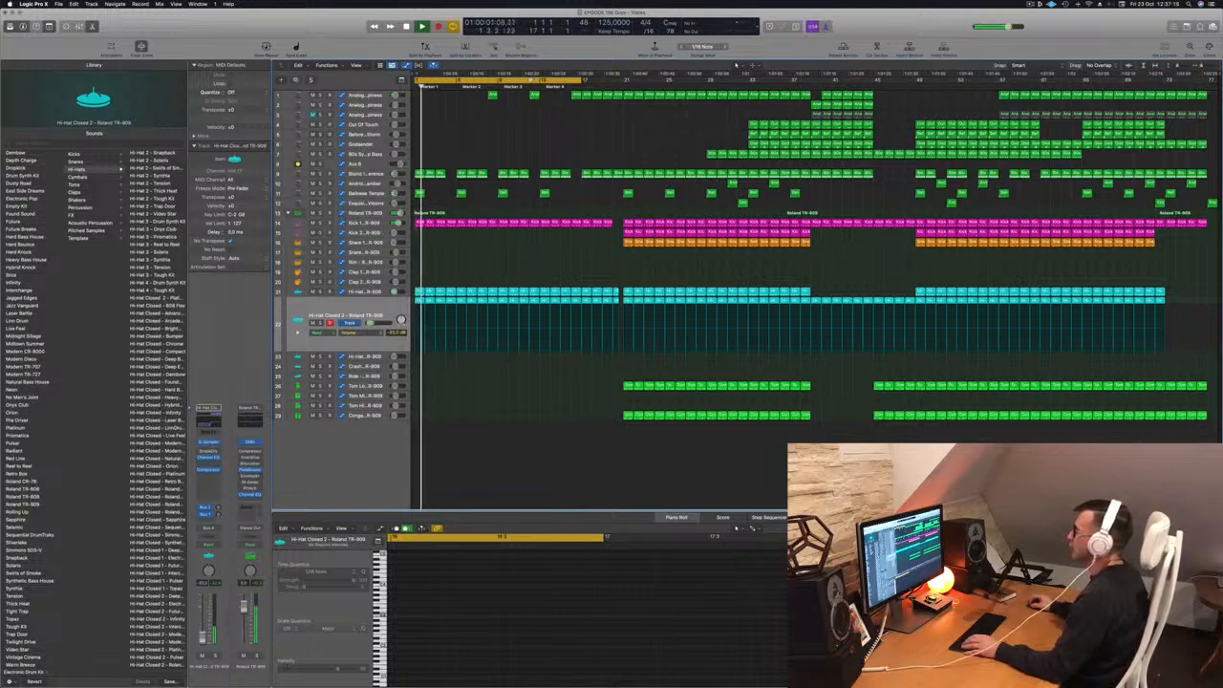
key("space")
left_click_drag(541, 80, 620, 88)
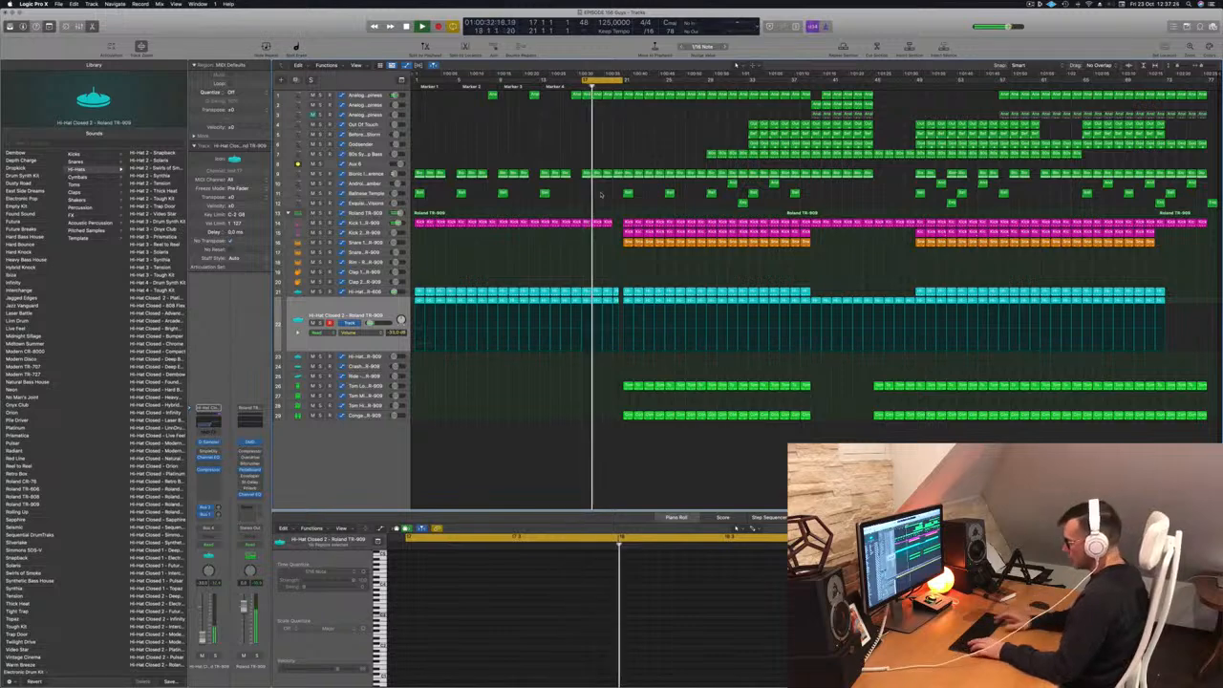
key("ctrl+super+r")
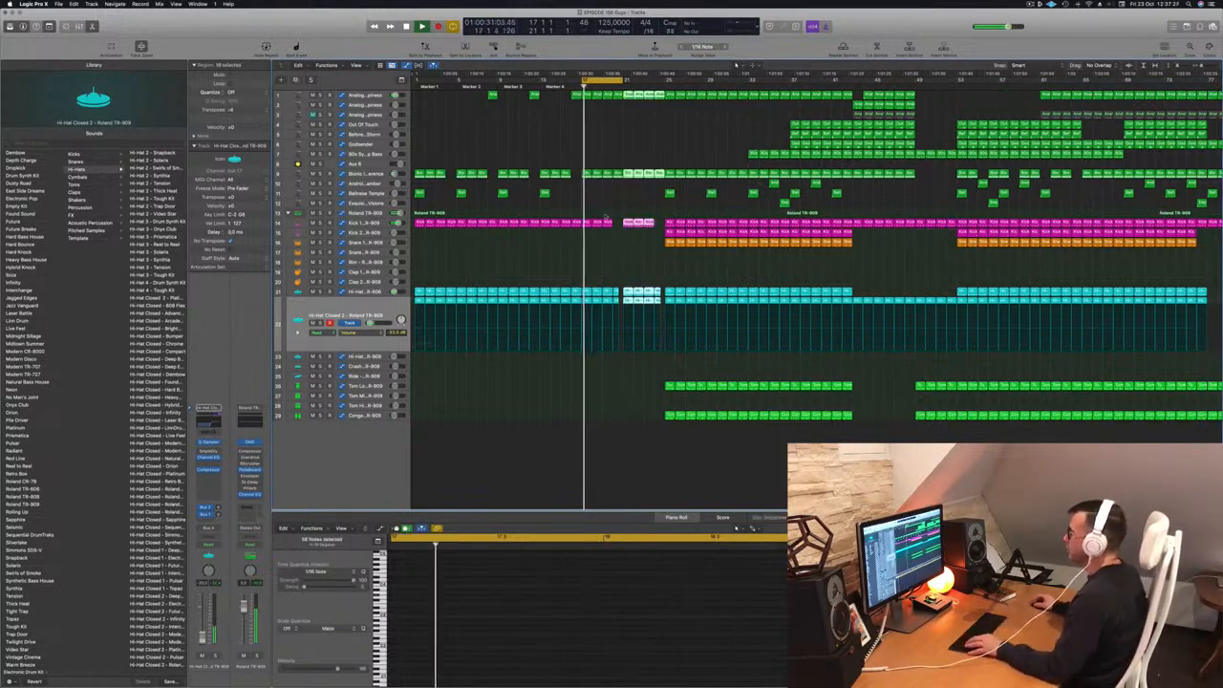
- Copy the last Kick 1 region before the gap into the empty bar 20
left_click(606, 223)
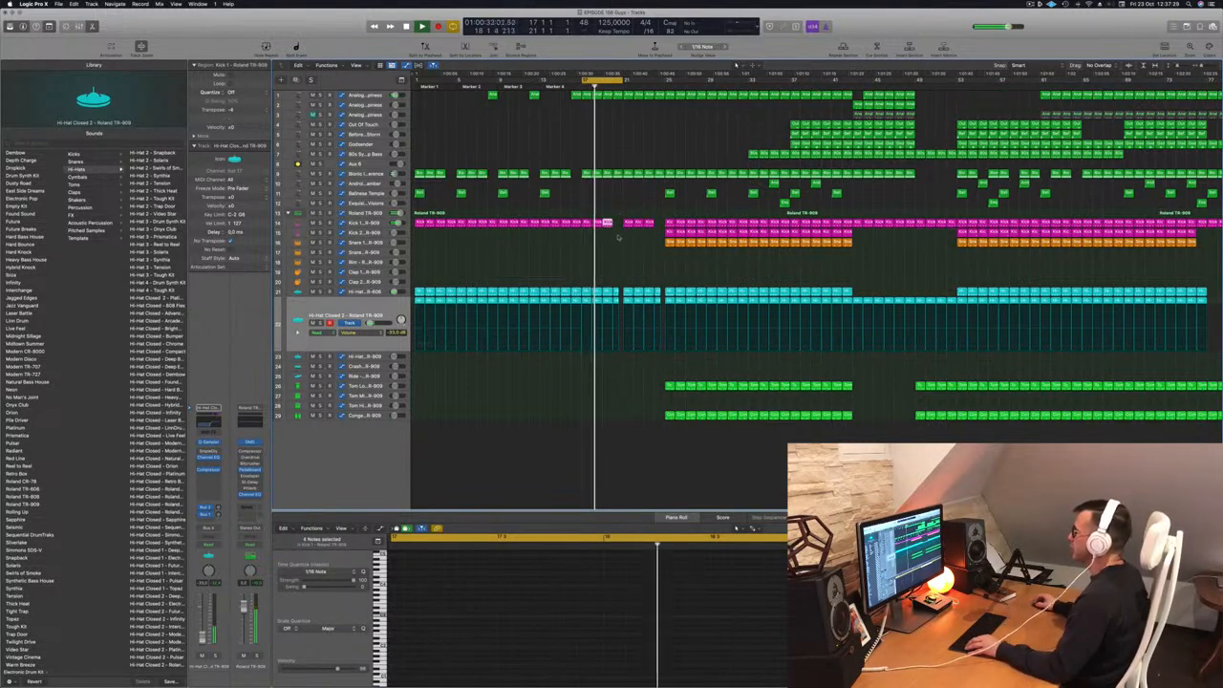
key("super+Right")
key("super+Right")
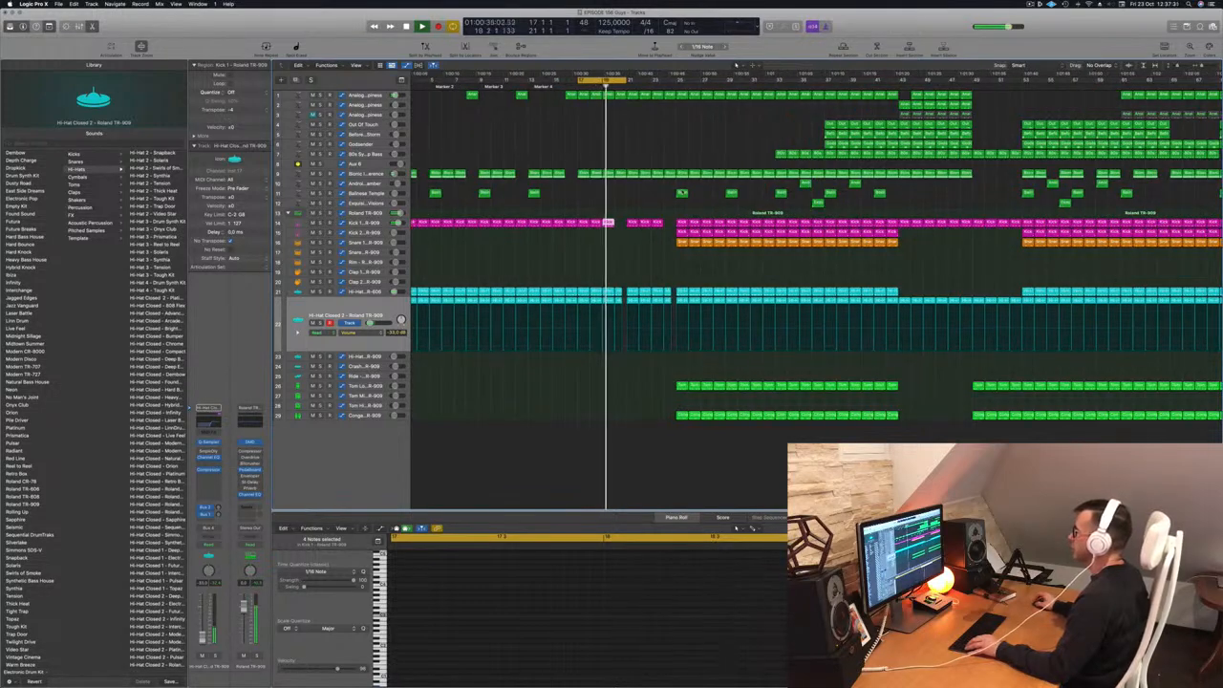
key("super+Left")
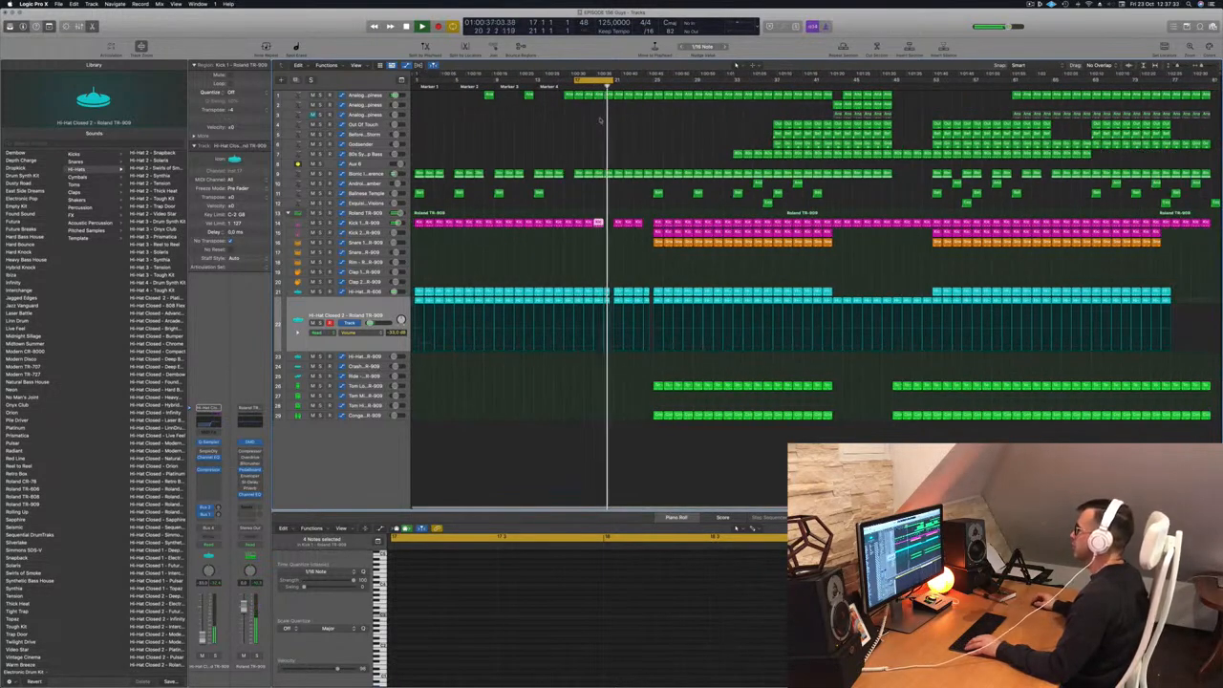
key("super+Right")
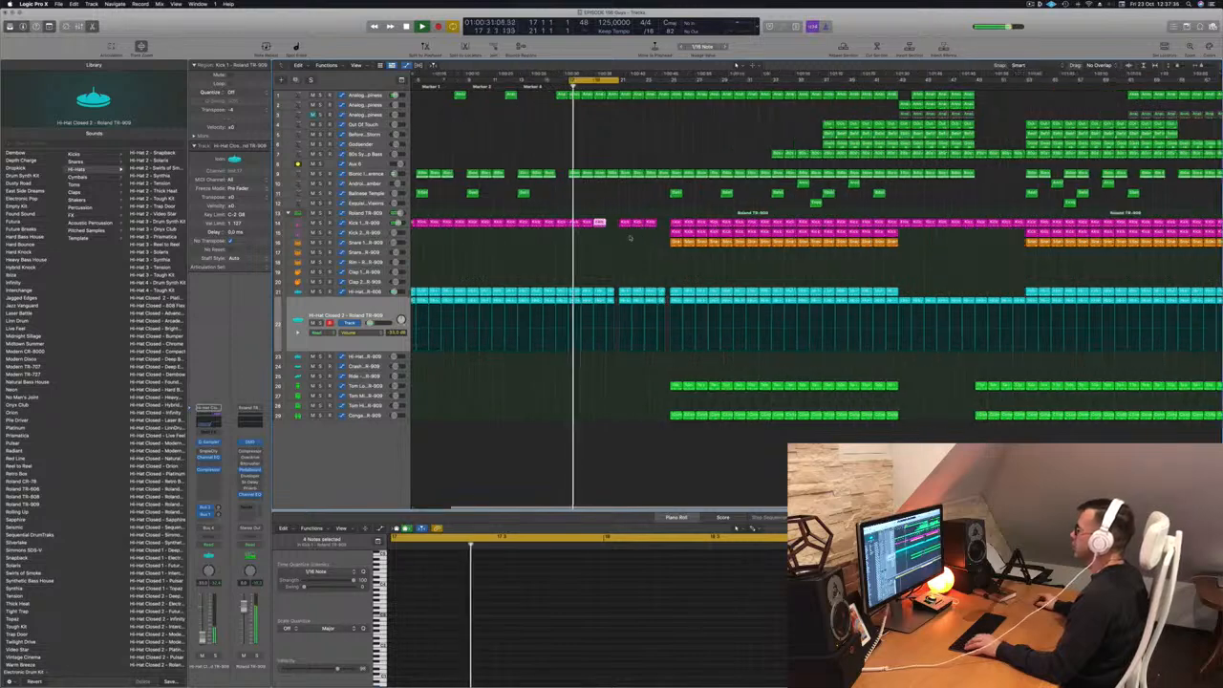
left_click_drag(599, 223, 612, 228)
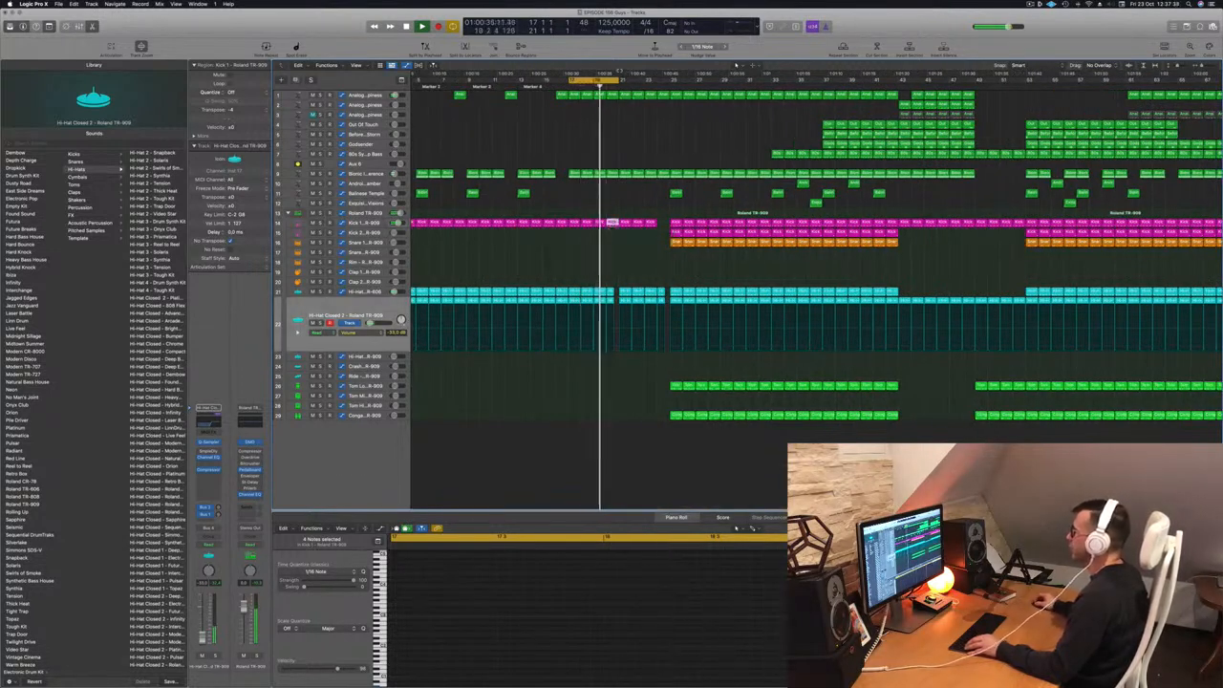
- Extend the cycle range to bars 17–25 and listen through that section
left_click_drag(620, 75, 659, 78)
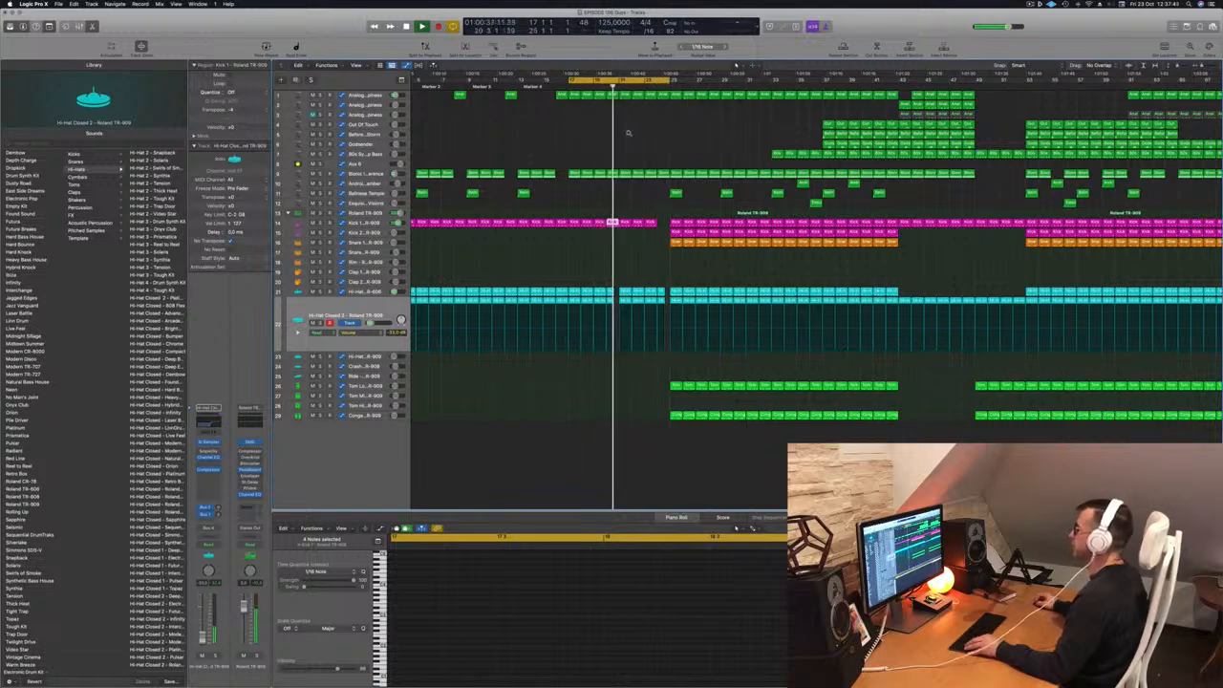
scroll(611, 136, "down", 3)
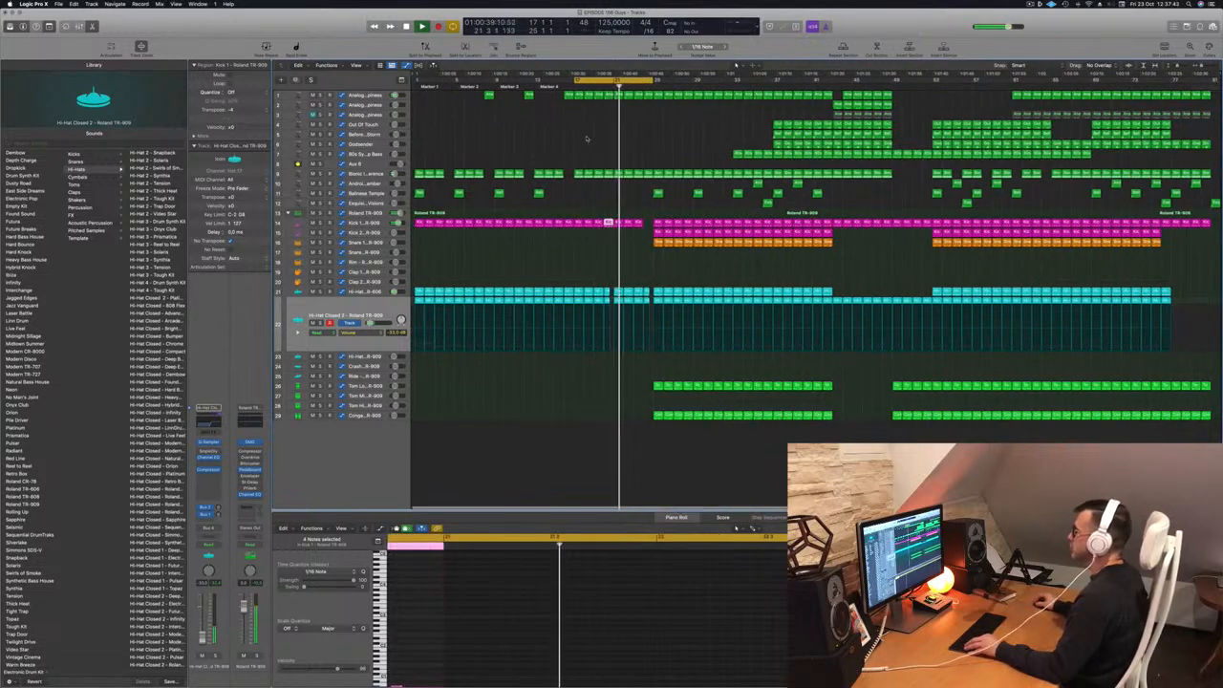
key("super+Right")
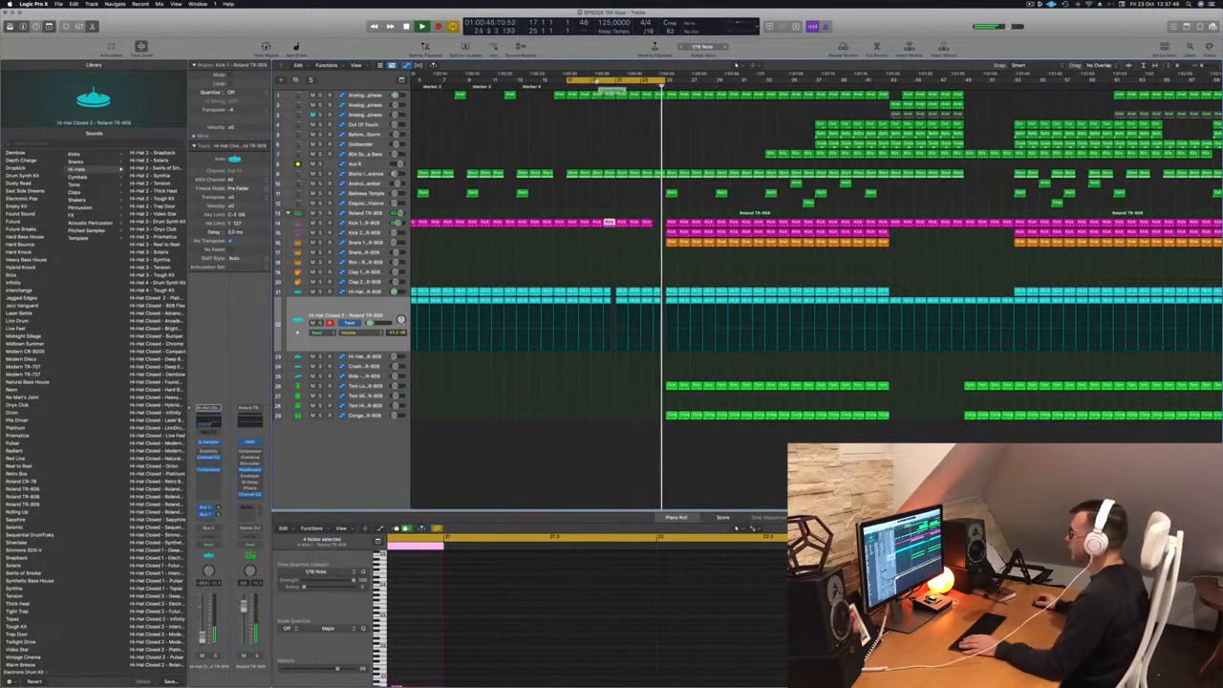
- Set the cycle range to bars 25–33 and repeat that section across all tracks
left_click_drag(657, 82, 758, 82)
key("Return")
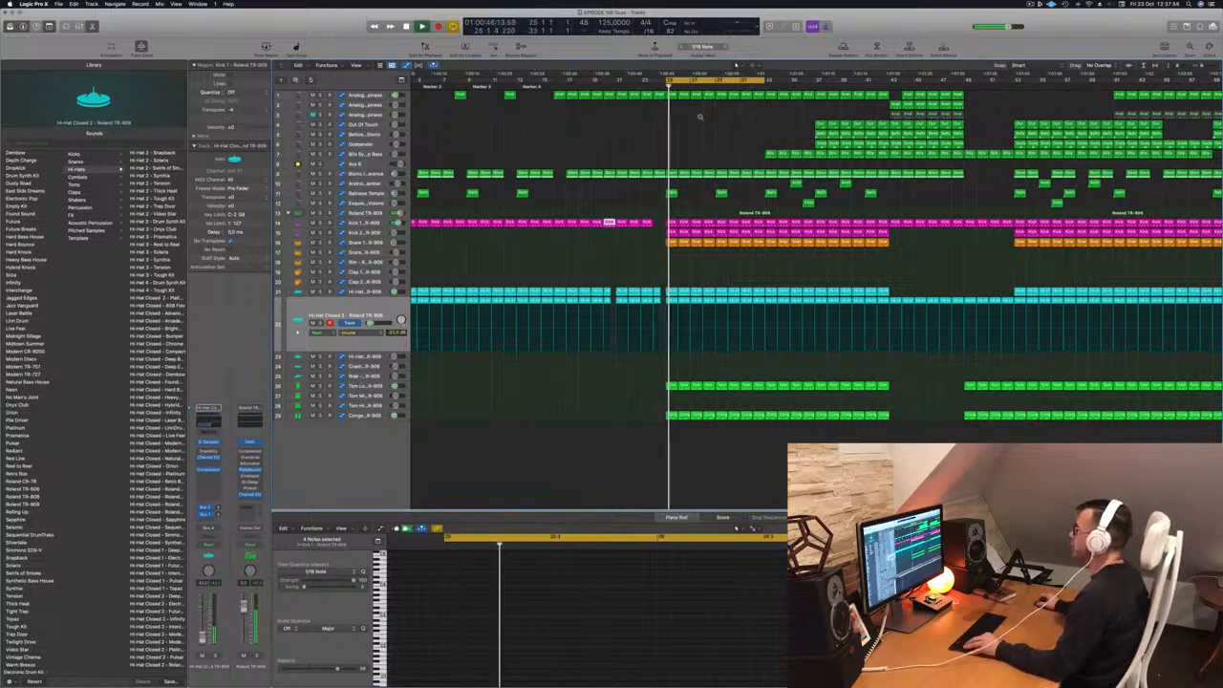
scroll(699, 116, "down", 5)
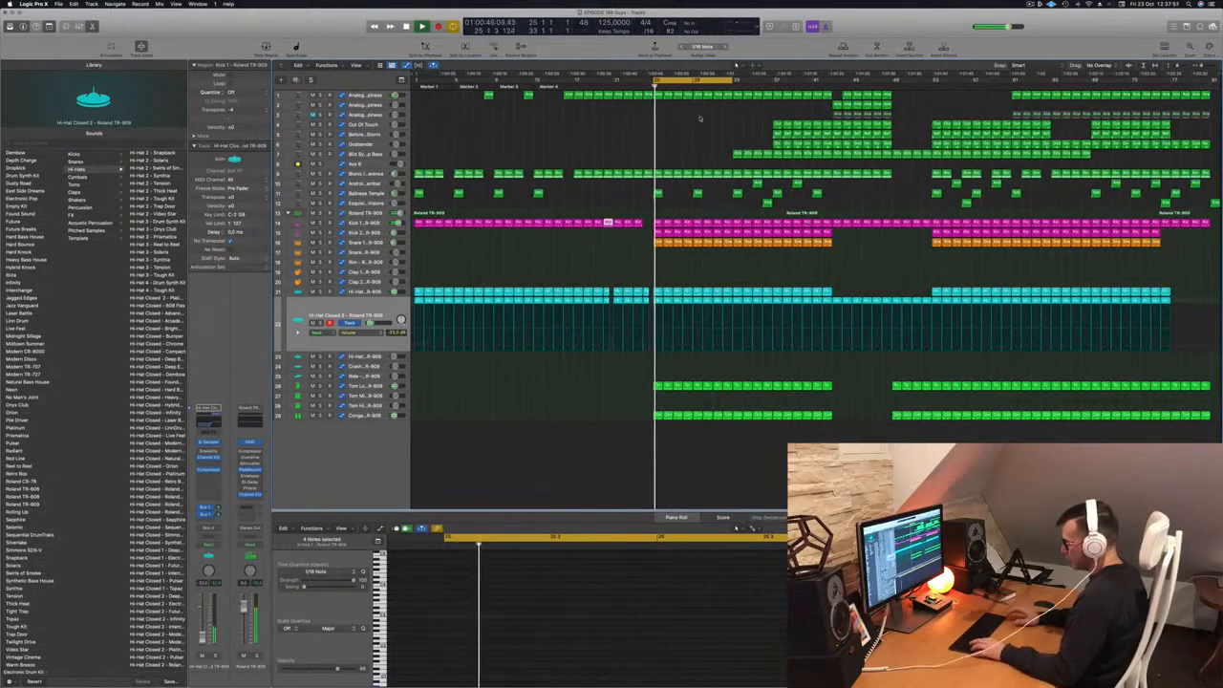
key("ctrl+super+r")
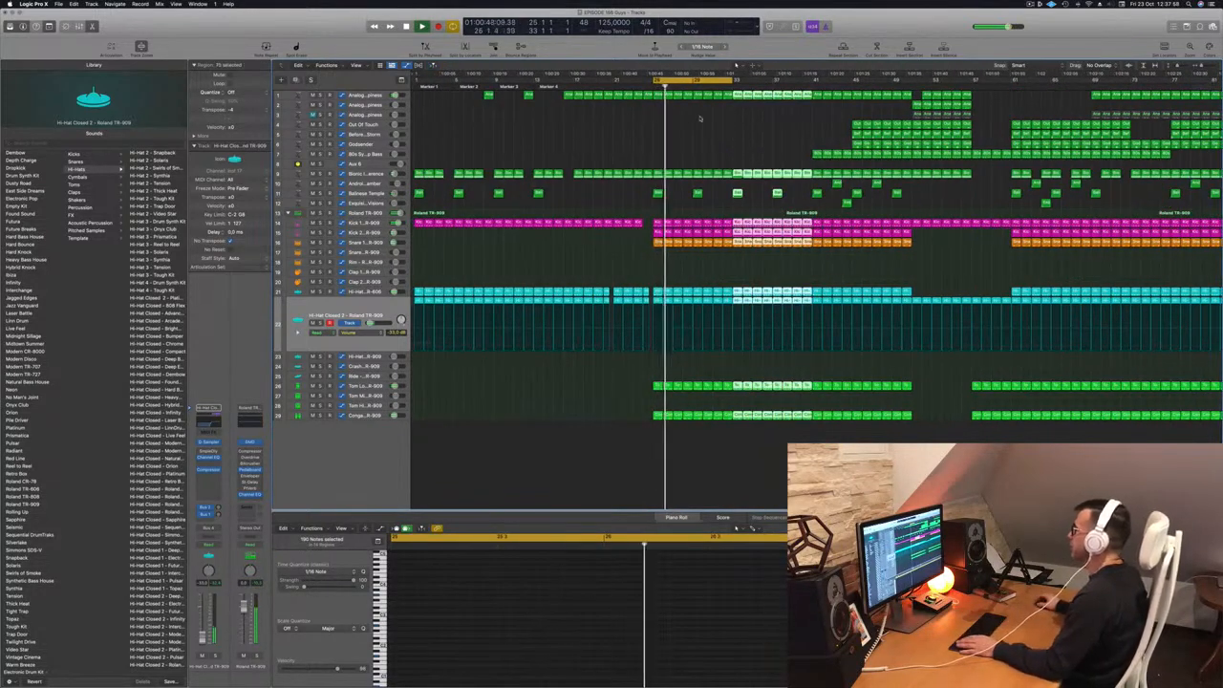
- Select the Kick 1 track, set the cycle range to bars 33–41 and audition that section
left_click(697, 125)
scroll(698, 133, "down", 2)
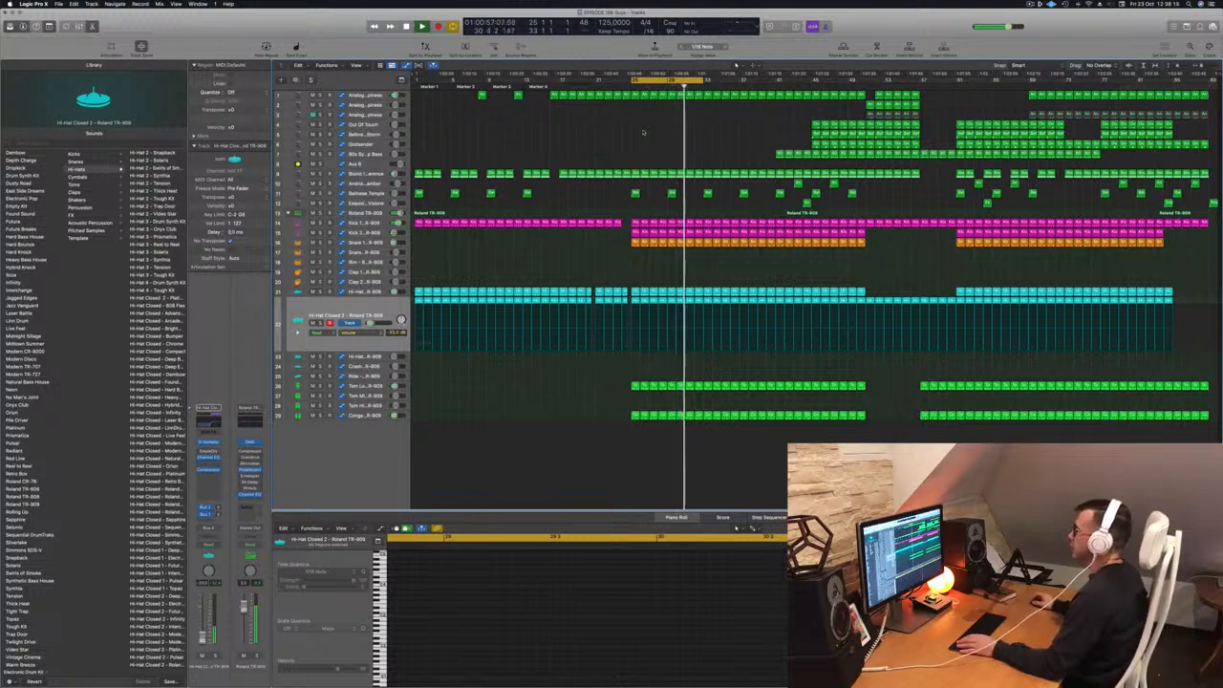
left_click(365, 223)
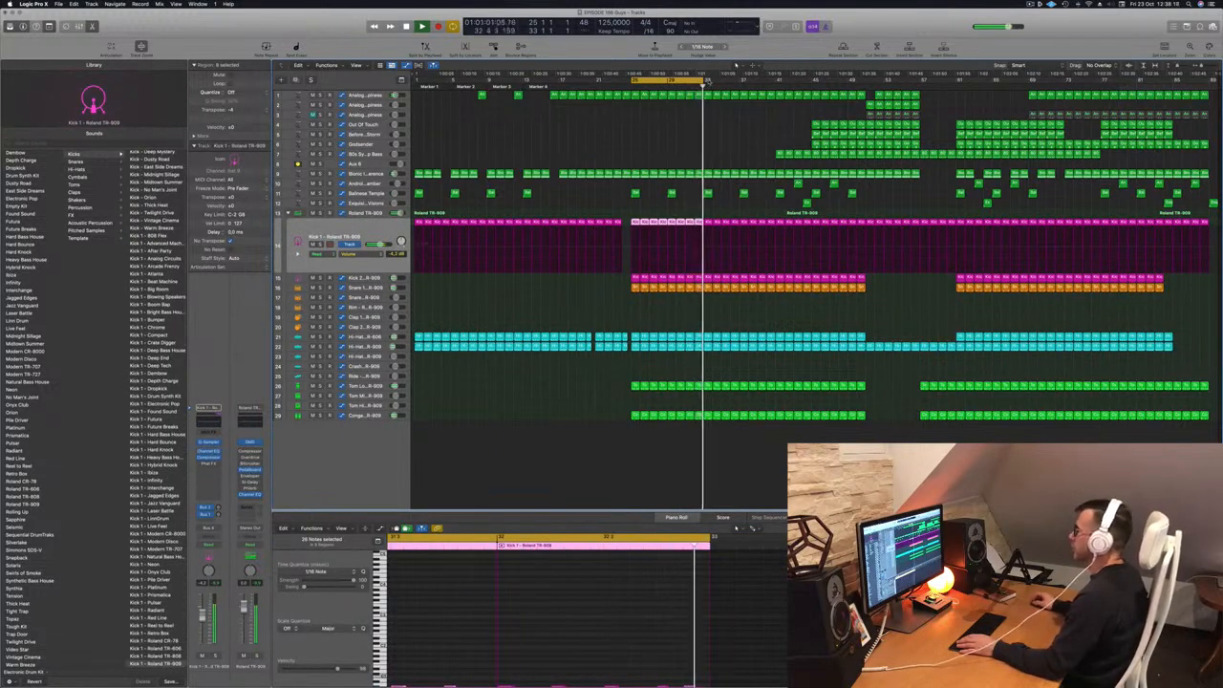
left_click_drag(696, 80, 763, 82)
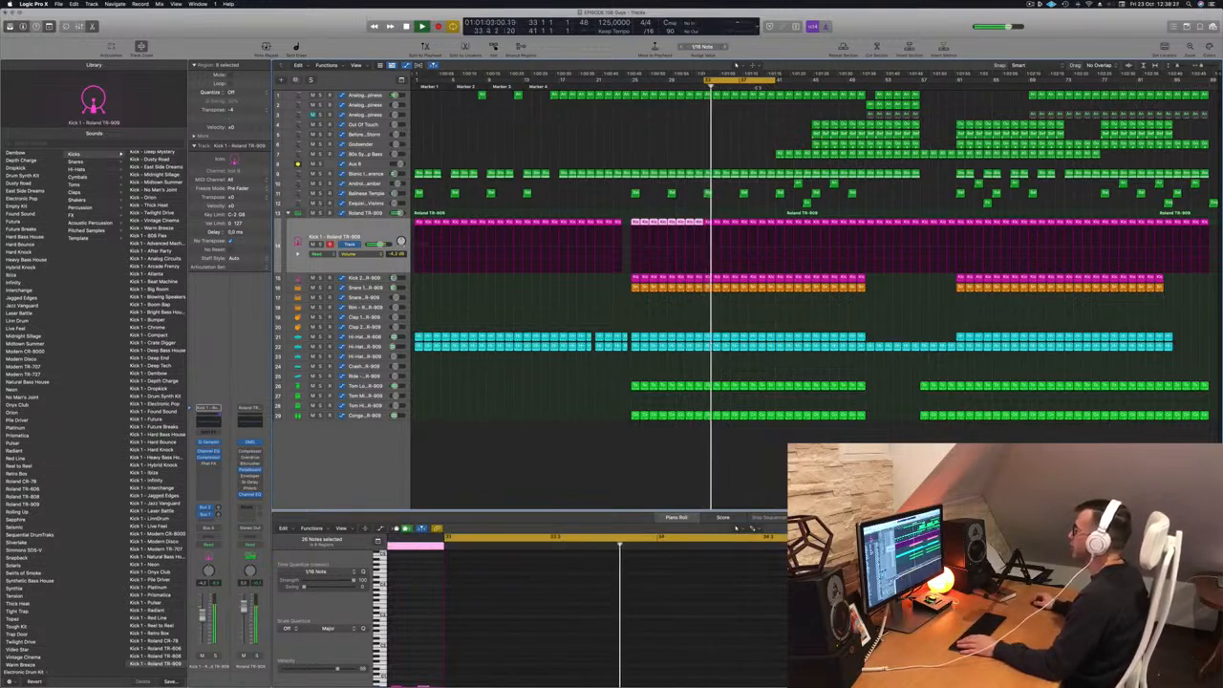
left_click(756, 87)
- Delete the Bionic Interference regions in bars 41–45 and set the cycle range to those bars
left_click_drag(770, 81, 840, 81)
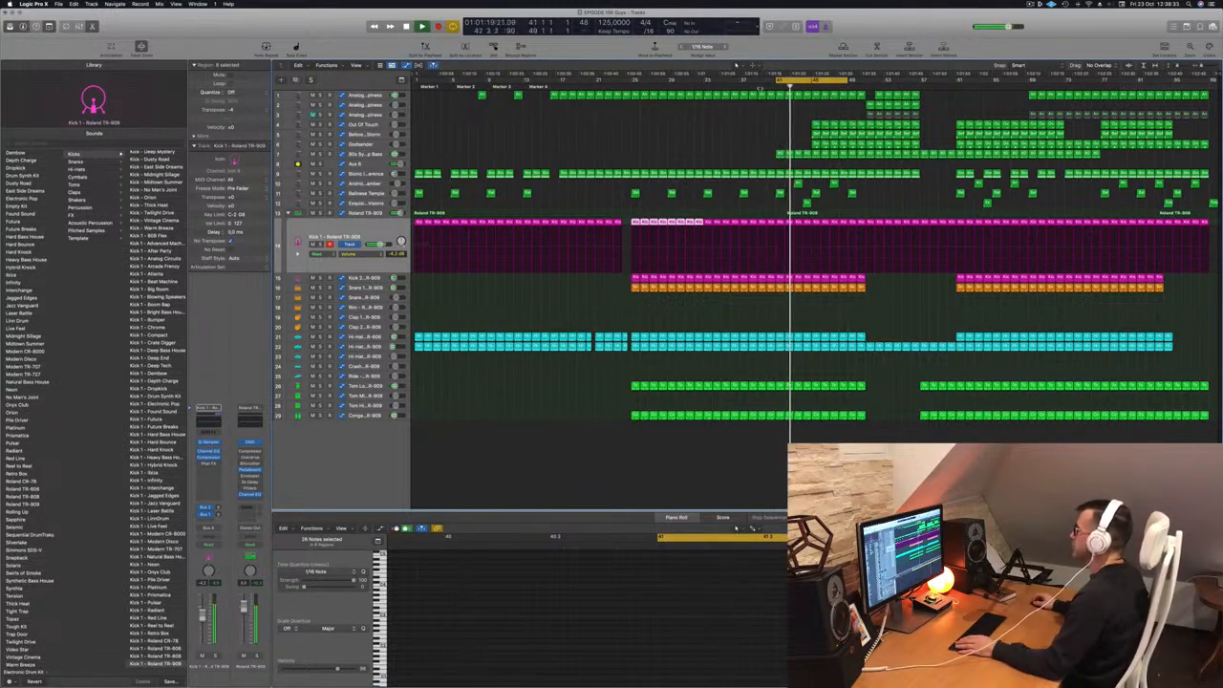
left_click(779, 175)
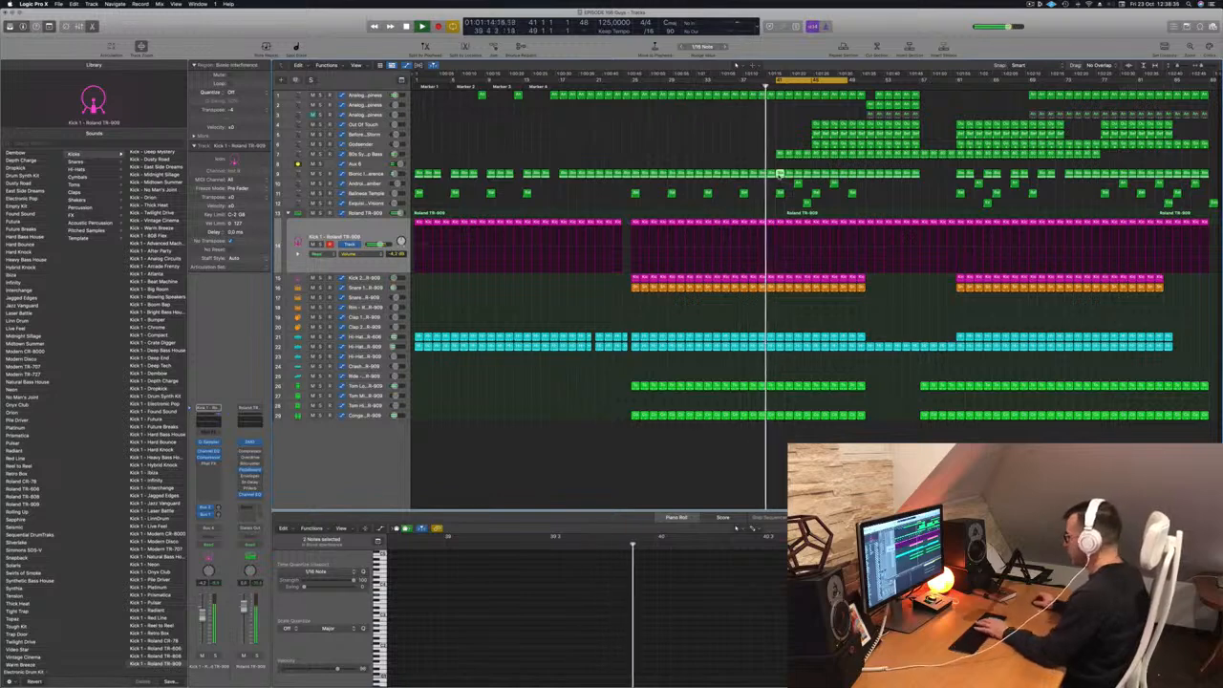
key("BackSpace")
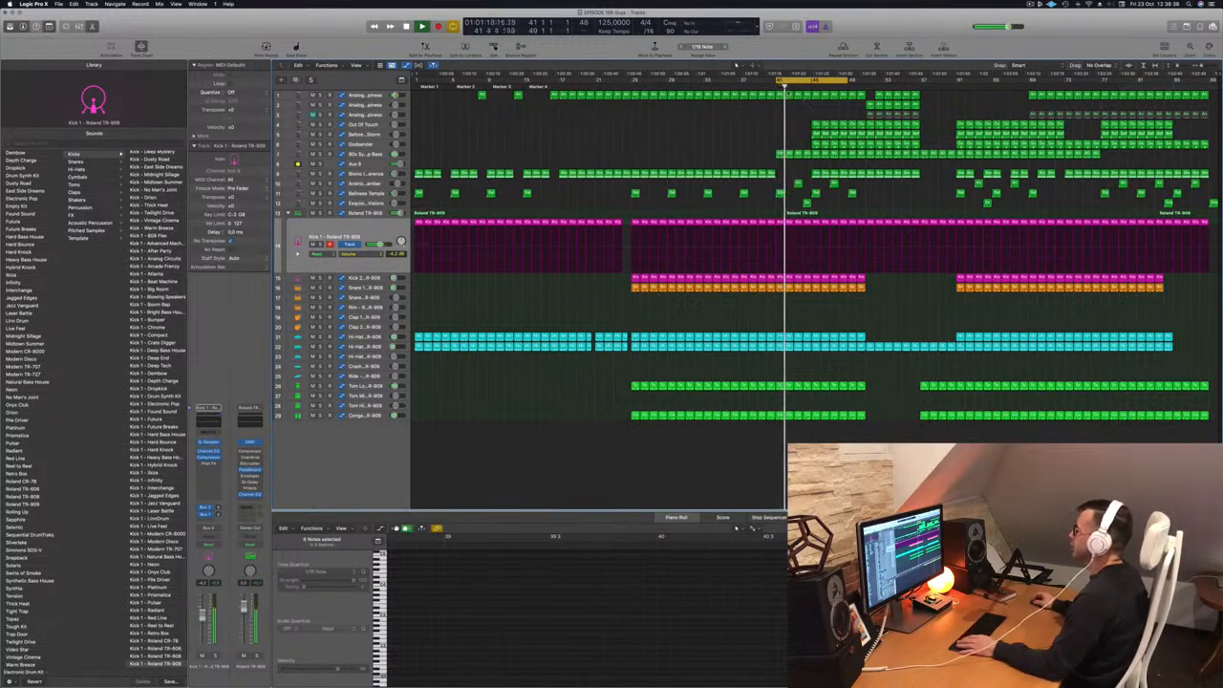
left_click_drag(849, 82, 809, 85)
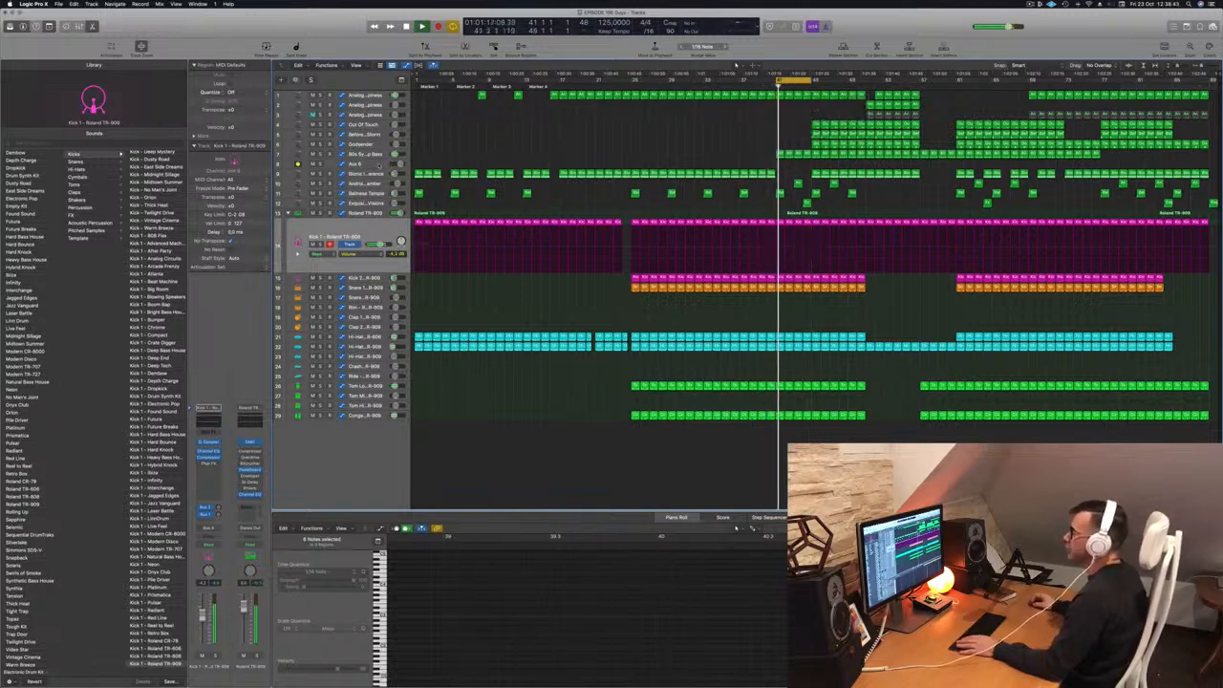
- Repeat the bar 41–45 section three times and even out the Aux 6 automation curve around the repeated bars
left_click(379, 165)
left_click_drag(839, 187, 792, 184)
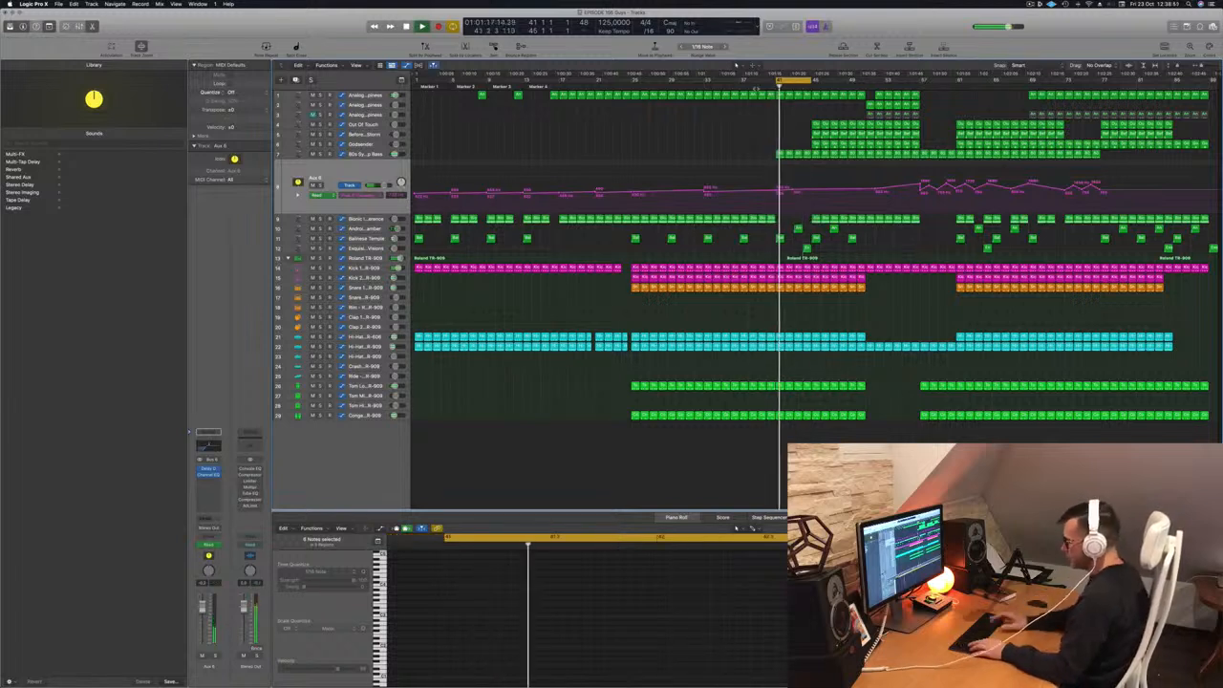
key("ctrl+super+r")
key("ctrl+super+r")
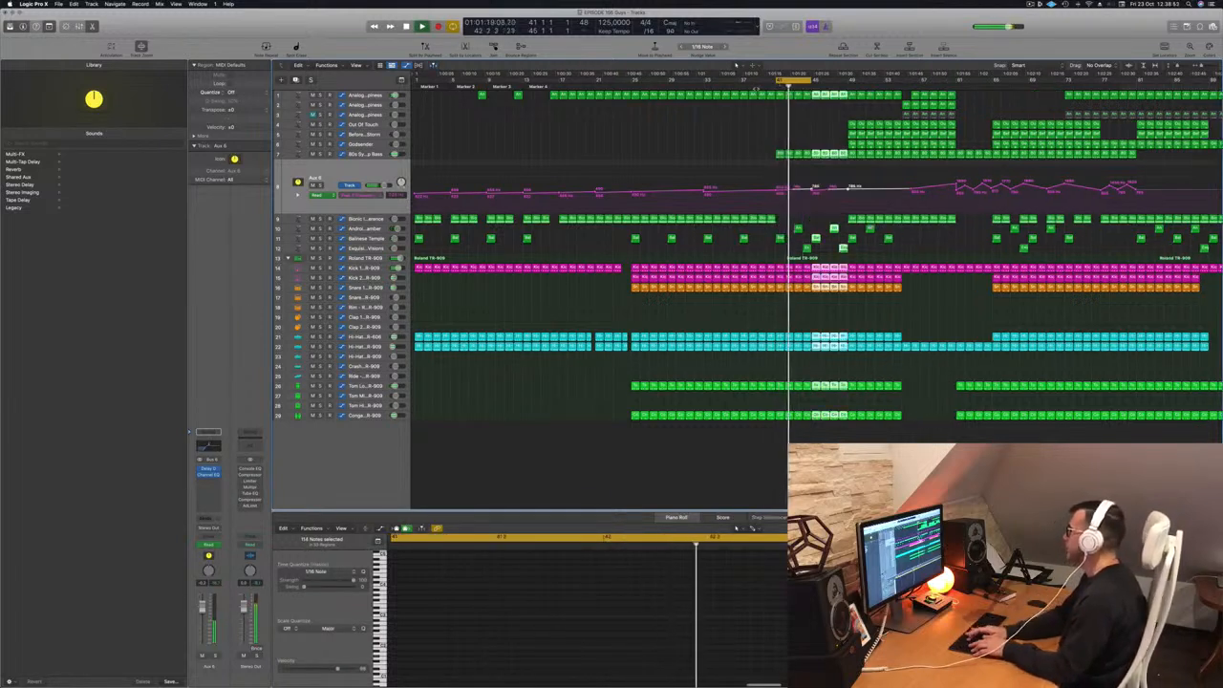
key("ctrl+super+r")
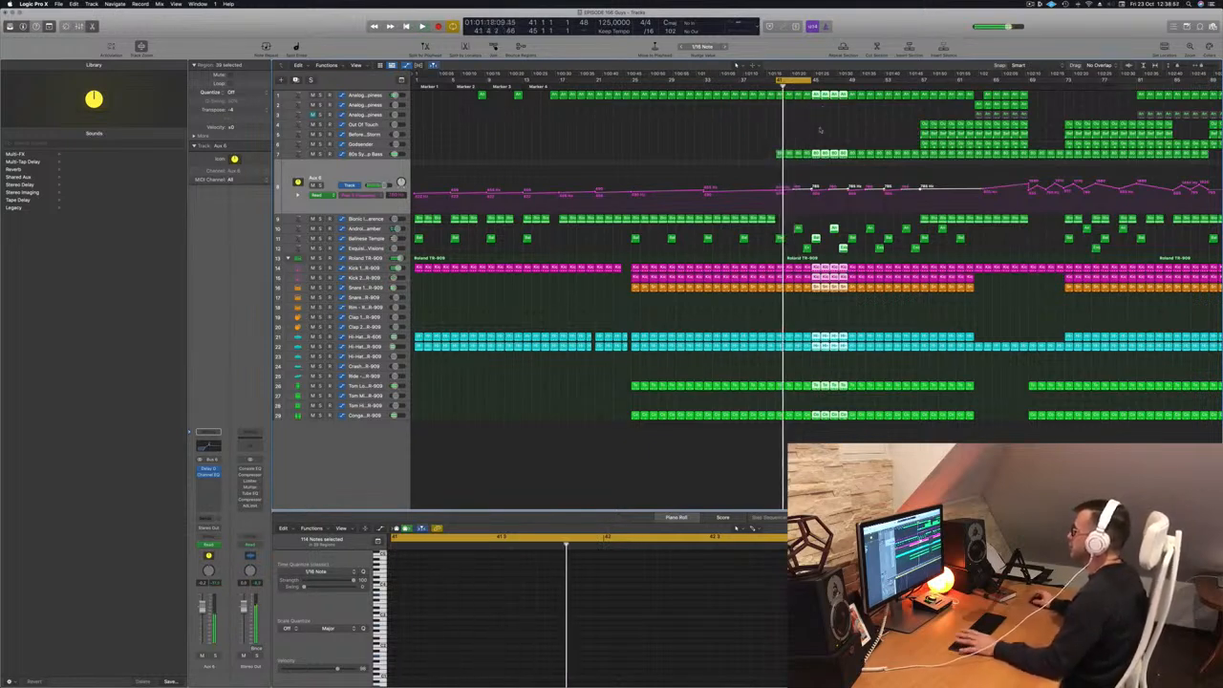
left_click_drag(920, 189, 775, 188)
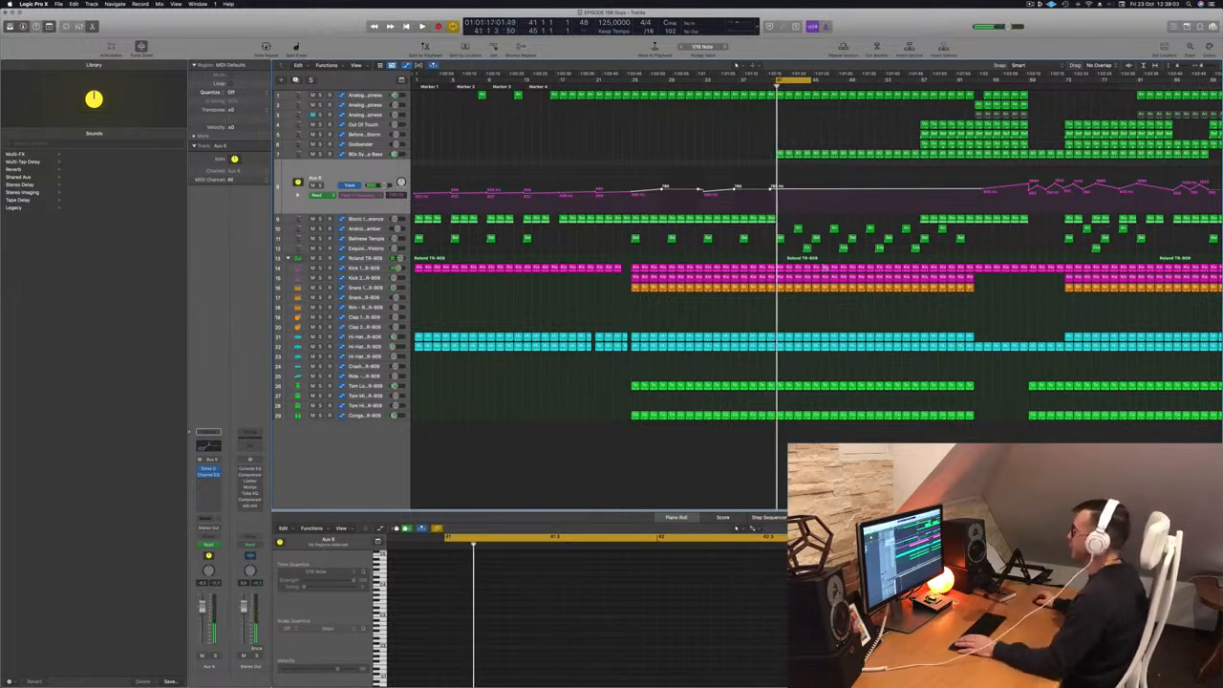
- Delete the Kick 2, snare, hi-hat, tom and conga regions in bars 41–45 and play the section
left_click_drag(780, 299, 808, 279)
key("Delete")
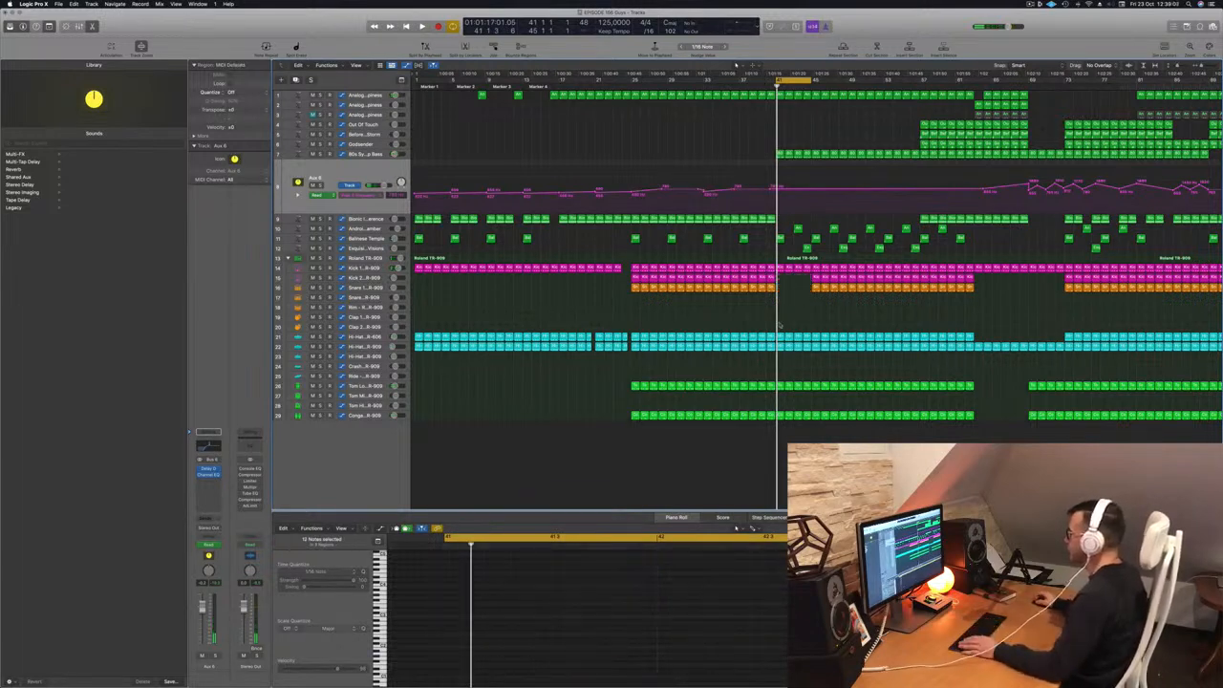
left_click_drag(779, 328, 801, 433)
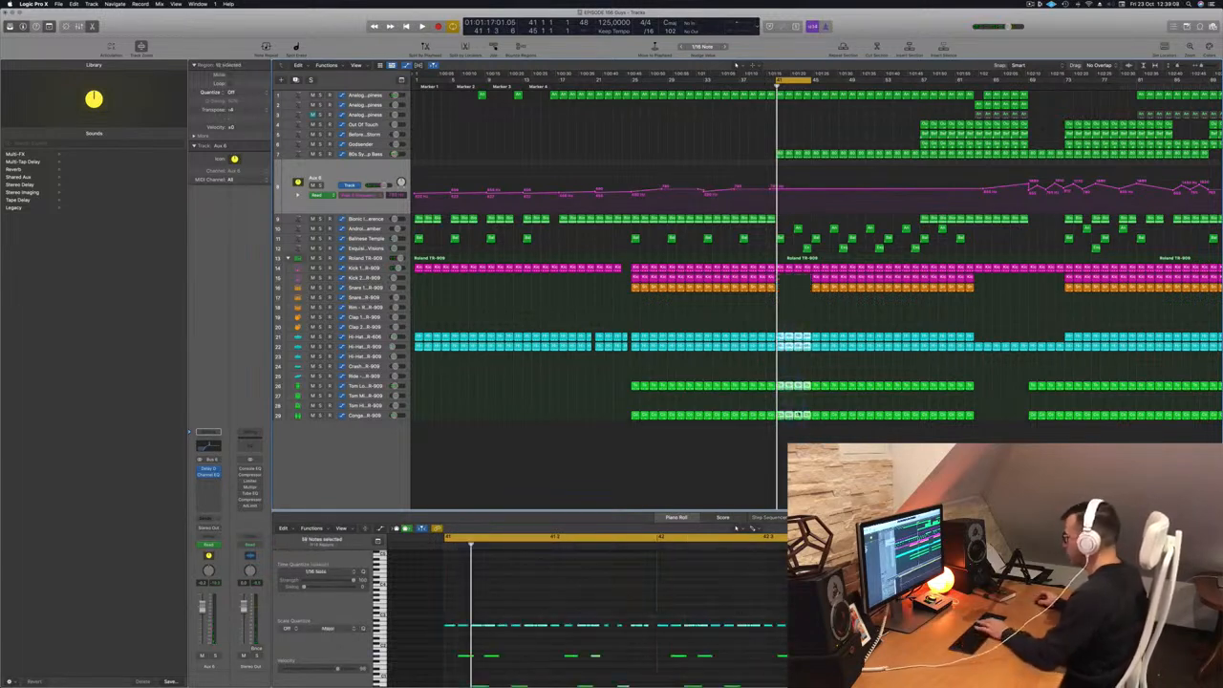
key("Delete")
key("space")
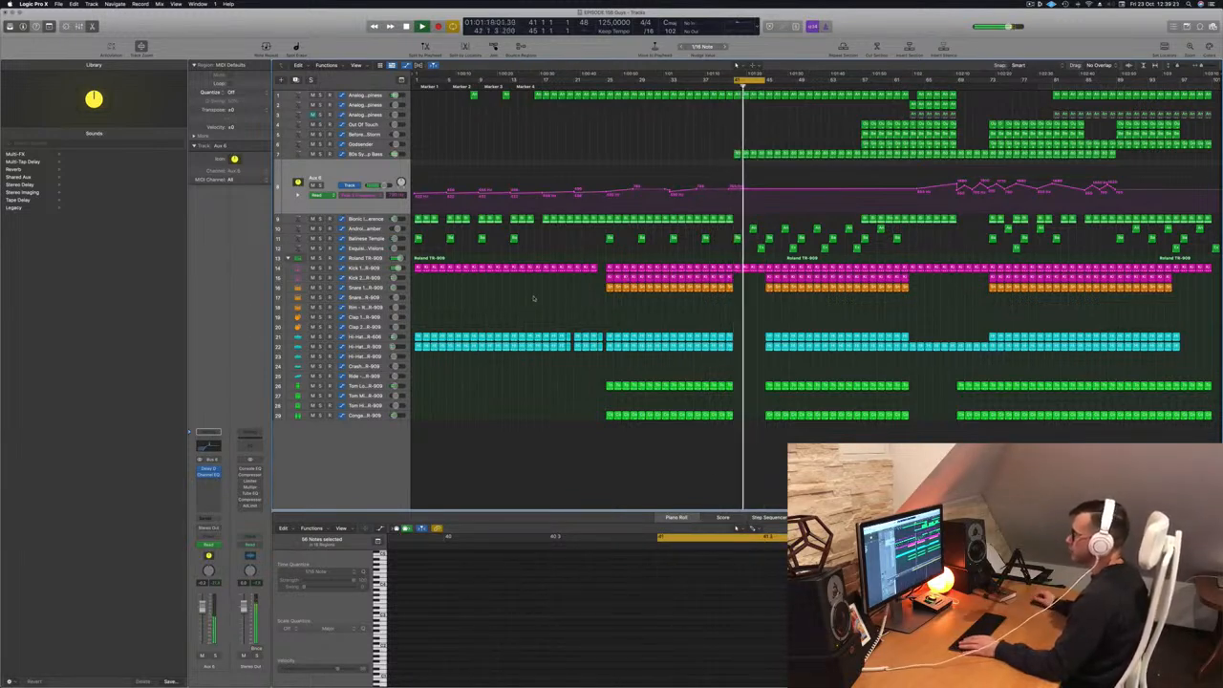
- Copy the last Hi-Hat Closed 2 region before the break to bar 41 one track below, and delete all its notes except the first
left_click_drag(732, 344, 736, 356)
left_click(670, 615)
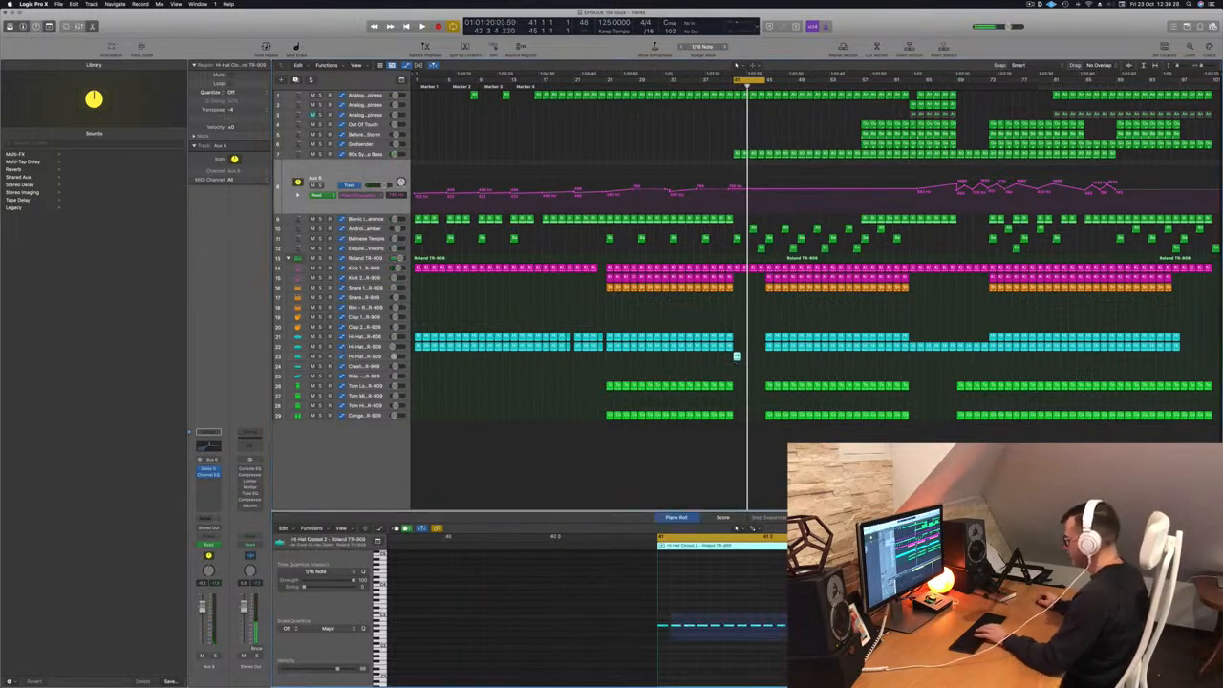
left_click_drag(670, 616, 787, 634)
key("BackSpace")
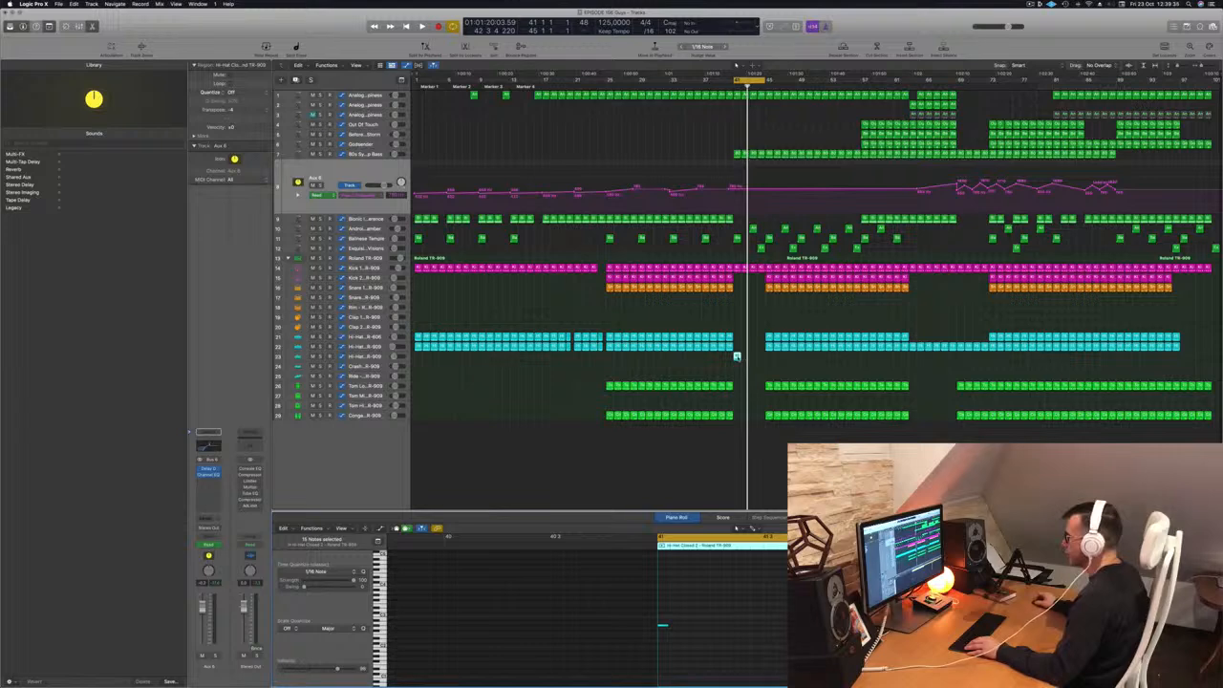
- Move the single-note region at bar 41 onto the Crash track and lengthen its note to nearly two beats while playing
left_click_drag(737, 358, 737, 367)
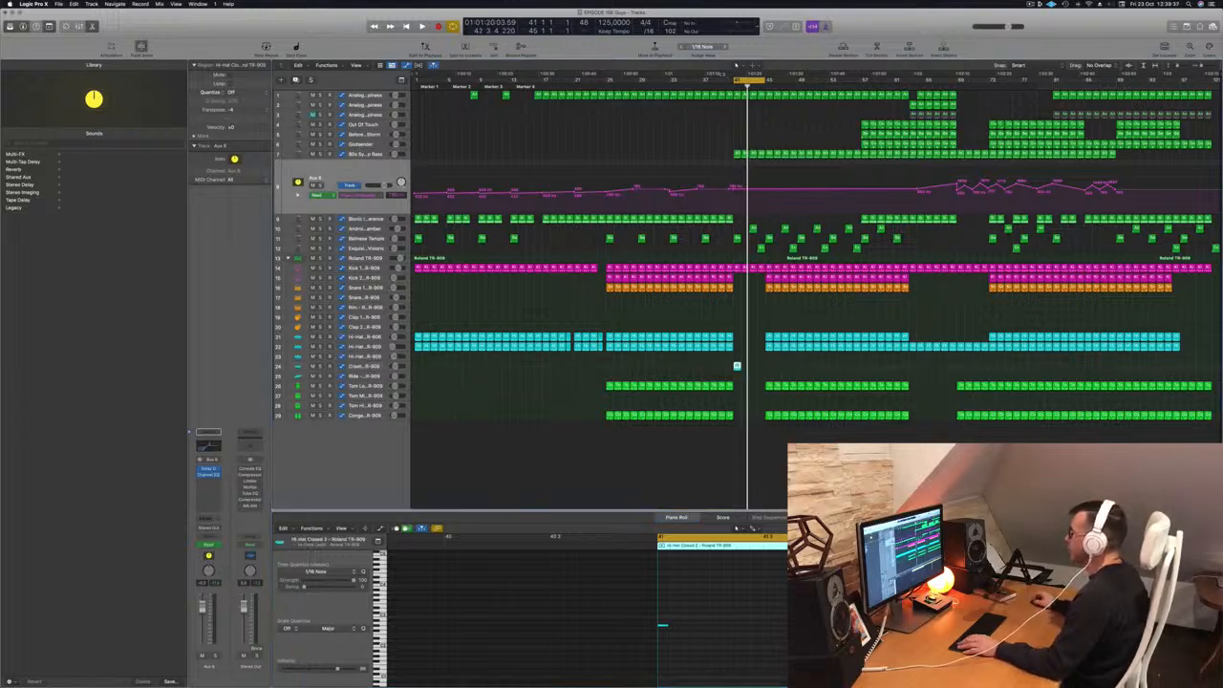
key("space")
left_click(369, 366)
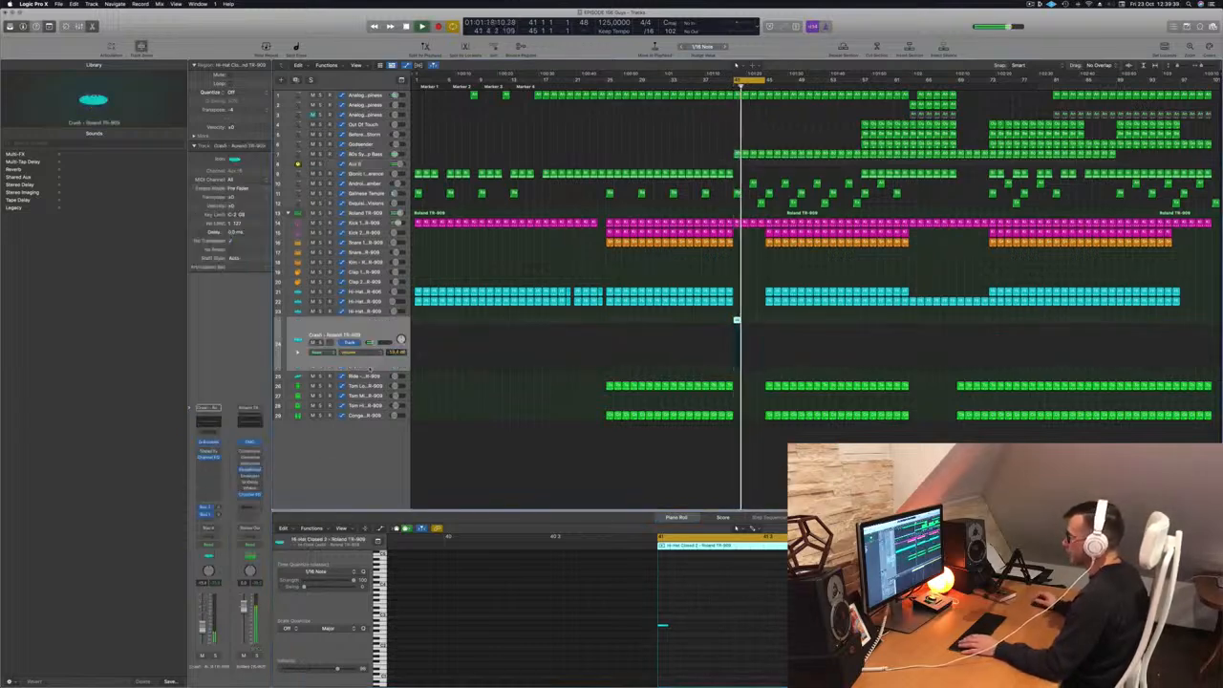
left_click_drag(666, 626, 758, 631)
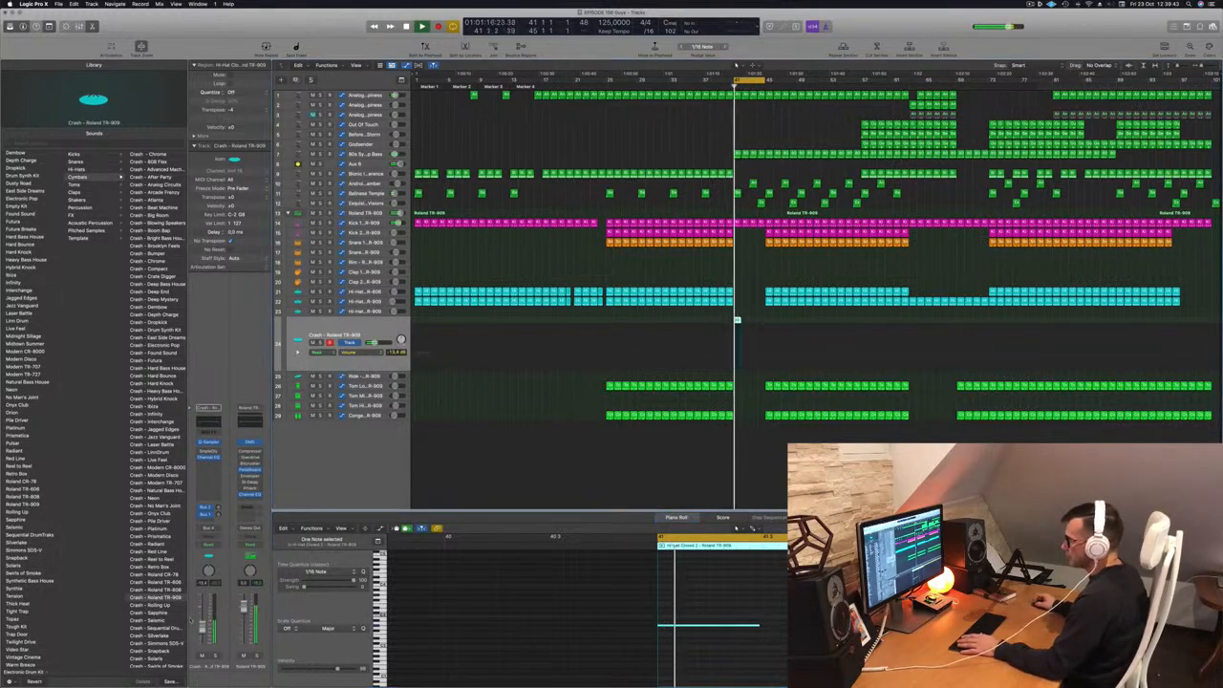
- Add two sends to the Crash channel, routed to Bus 3 and Bus 5
left_click(204, 522)
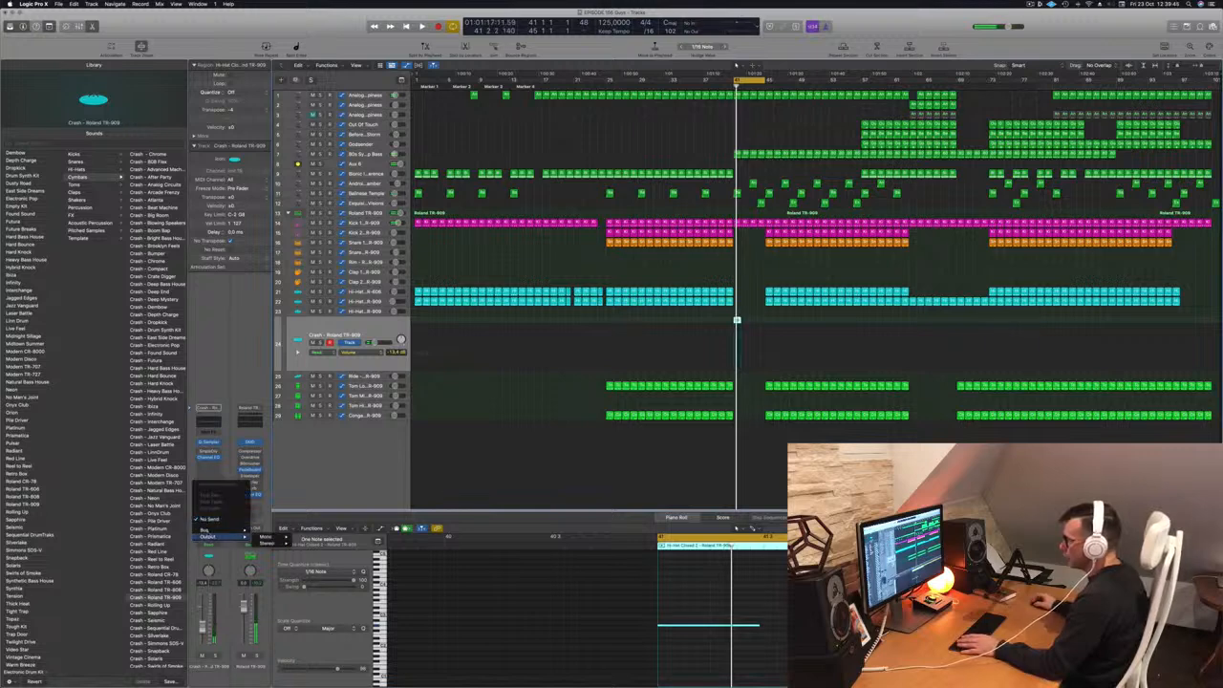
mouse_move(226, 531)
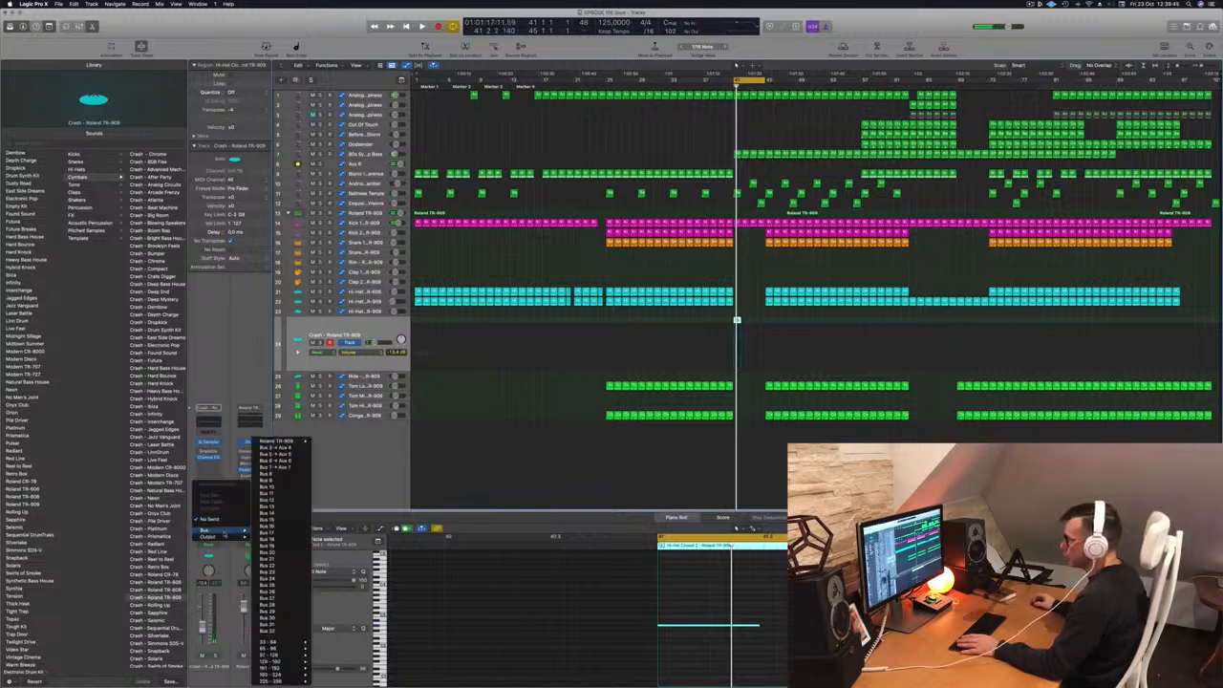
left_click(287, 449)
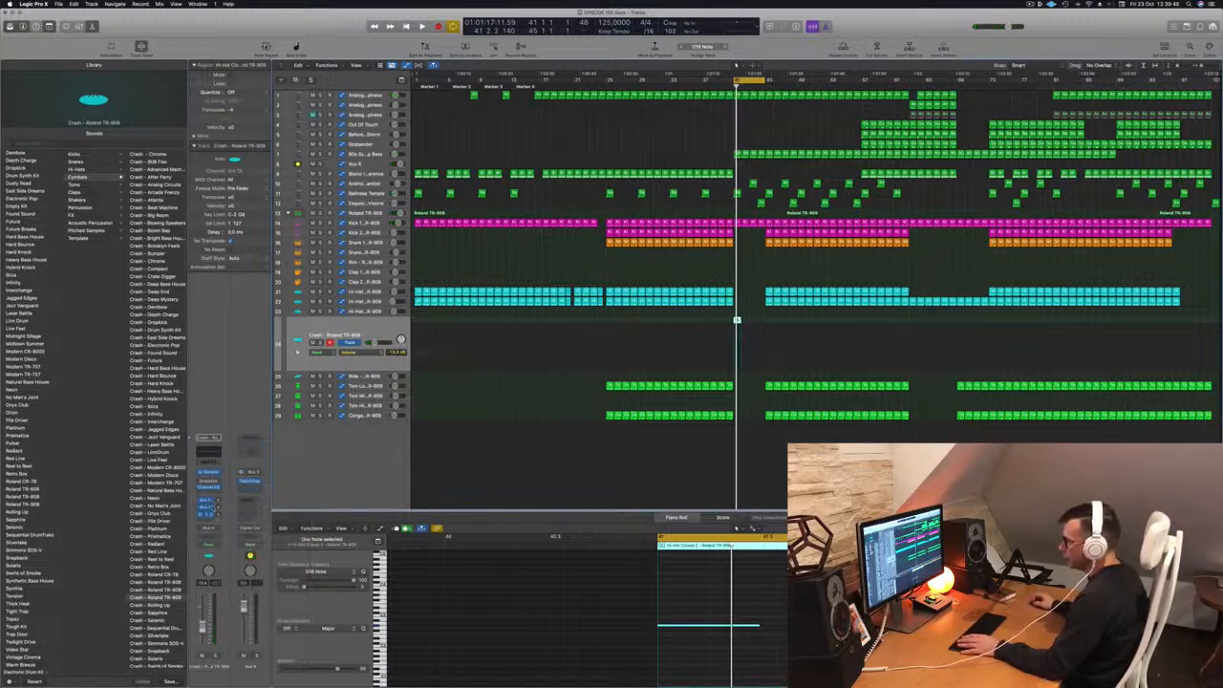
left_click(208, 520)
mouse_move(243, 530)
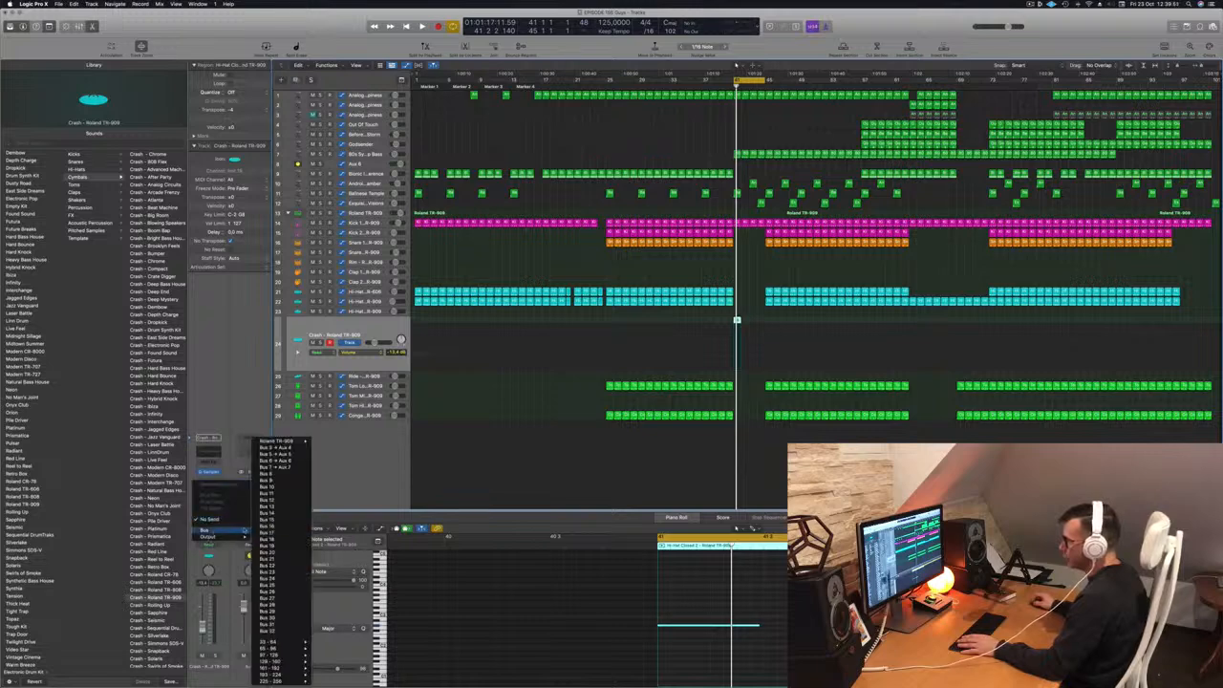
left_click(277, 454)
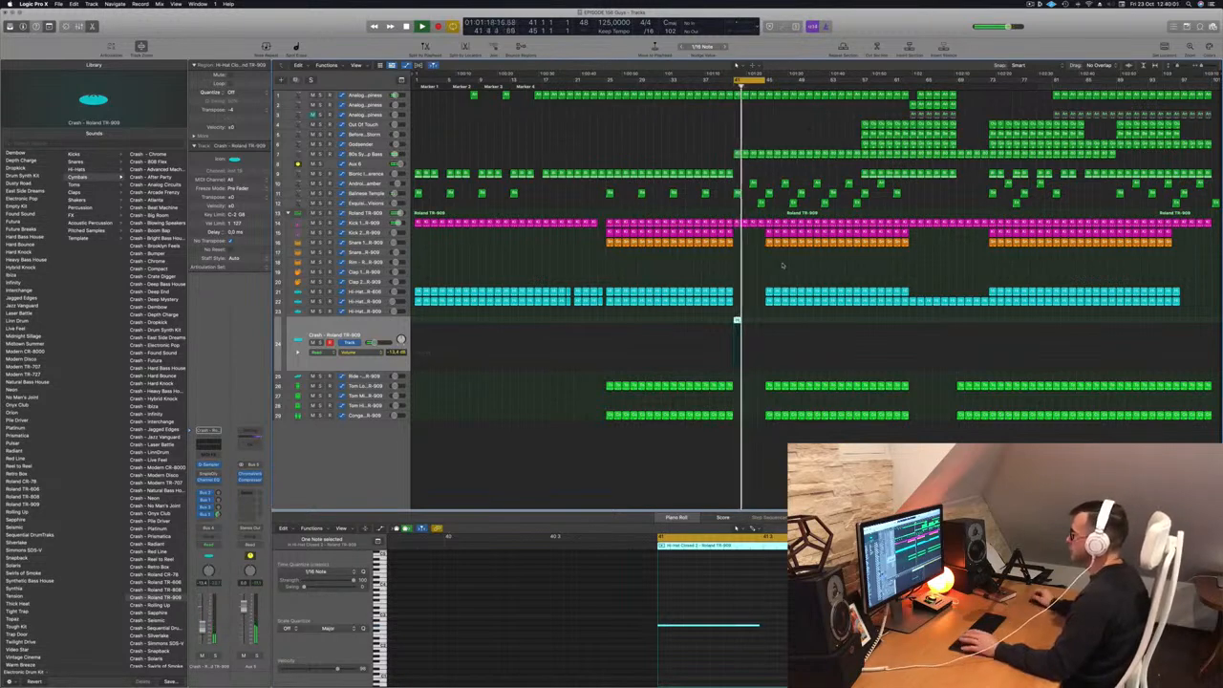
- Play the transition into bar 41 from bar 37 and inspect the Kick 1 region just before the break
left_click(704, 85)
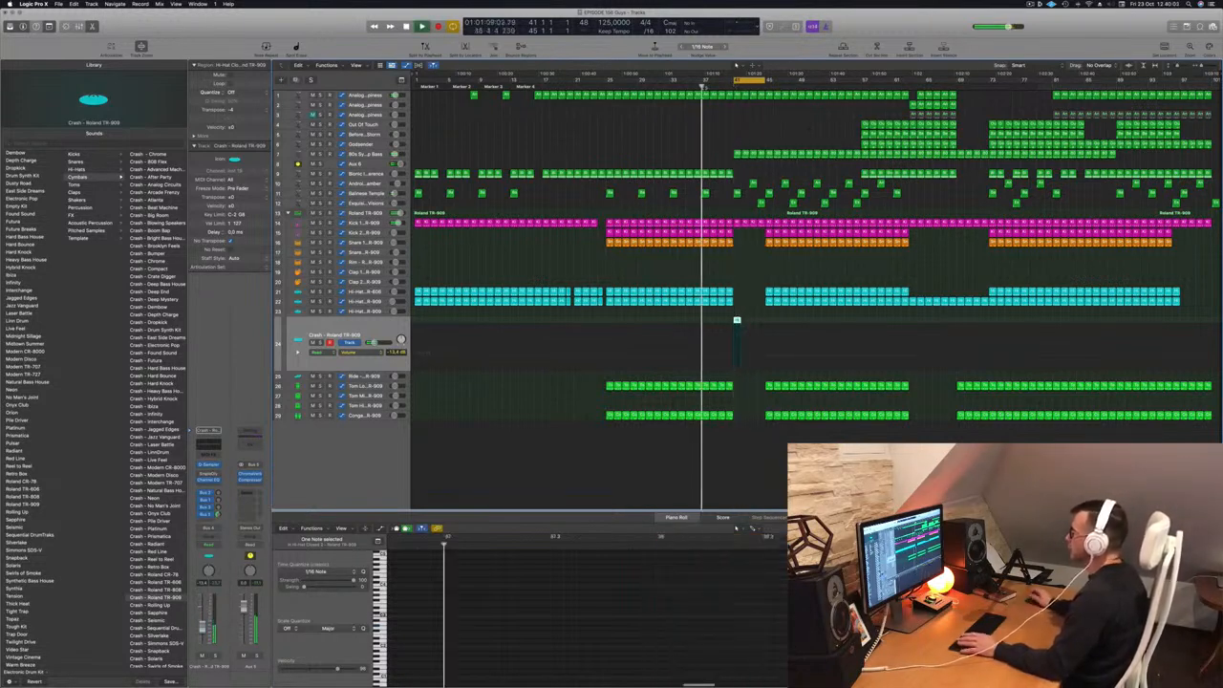
key("super+Right")
key("super+Right")
key("super+Right")
key("super+Right")
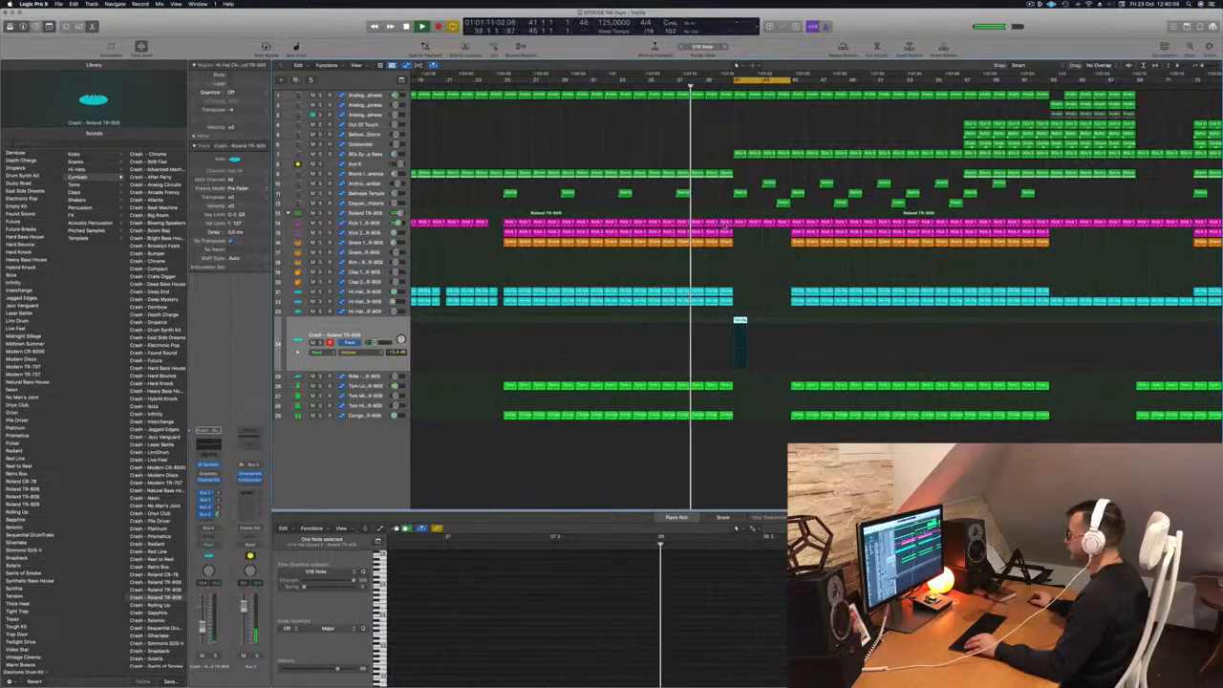
left_click(727, 222)
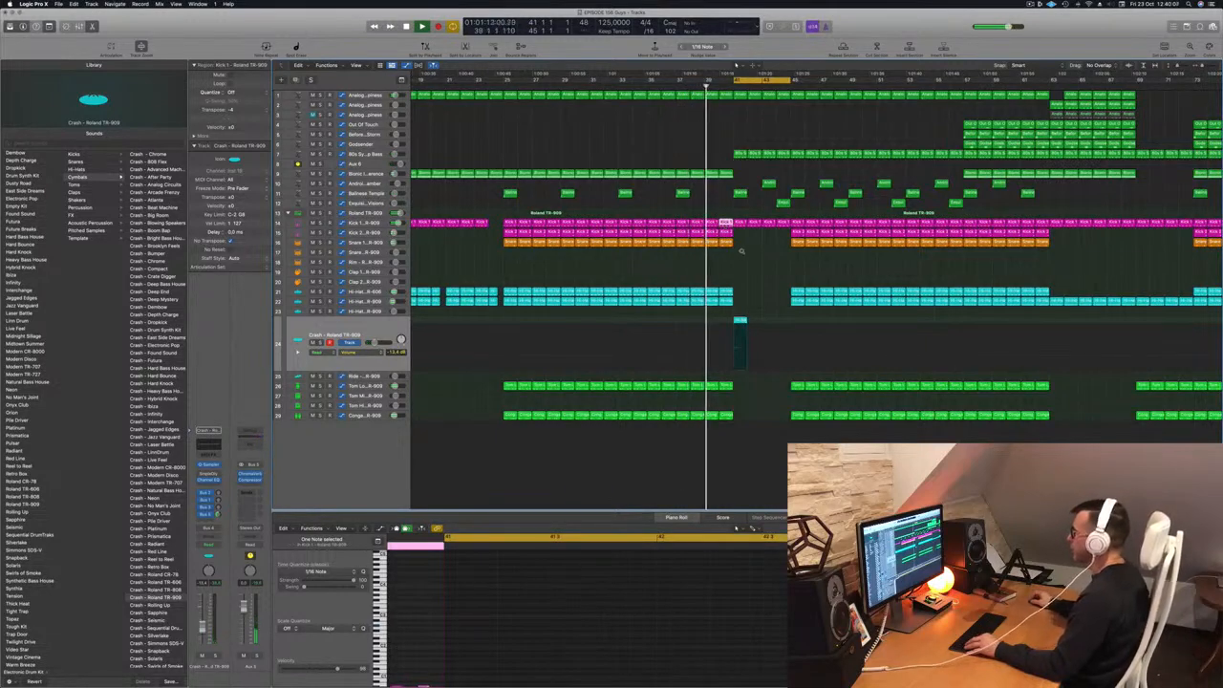
scroll(742, 251, "down", 5)
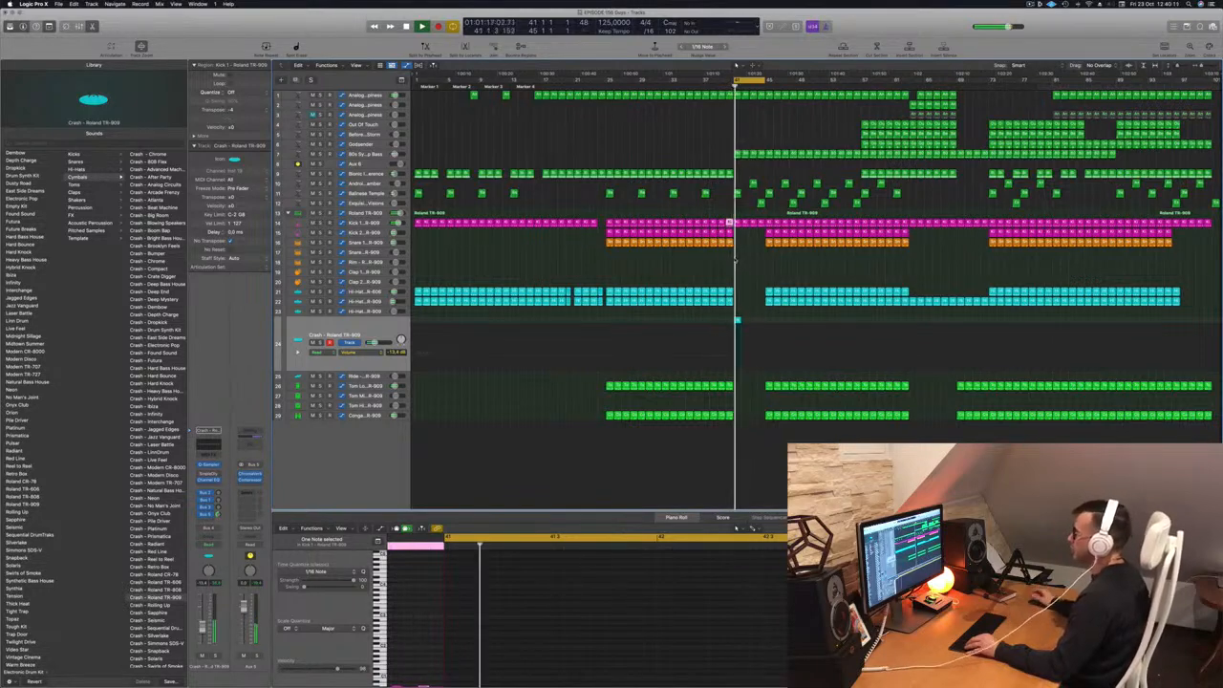
- Extend the cycle to bars 41–49, delete the hi-hat, tom and conga regions in bars 45–49, and resume playback
left_click(376, 327)
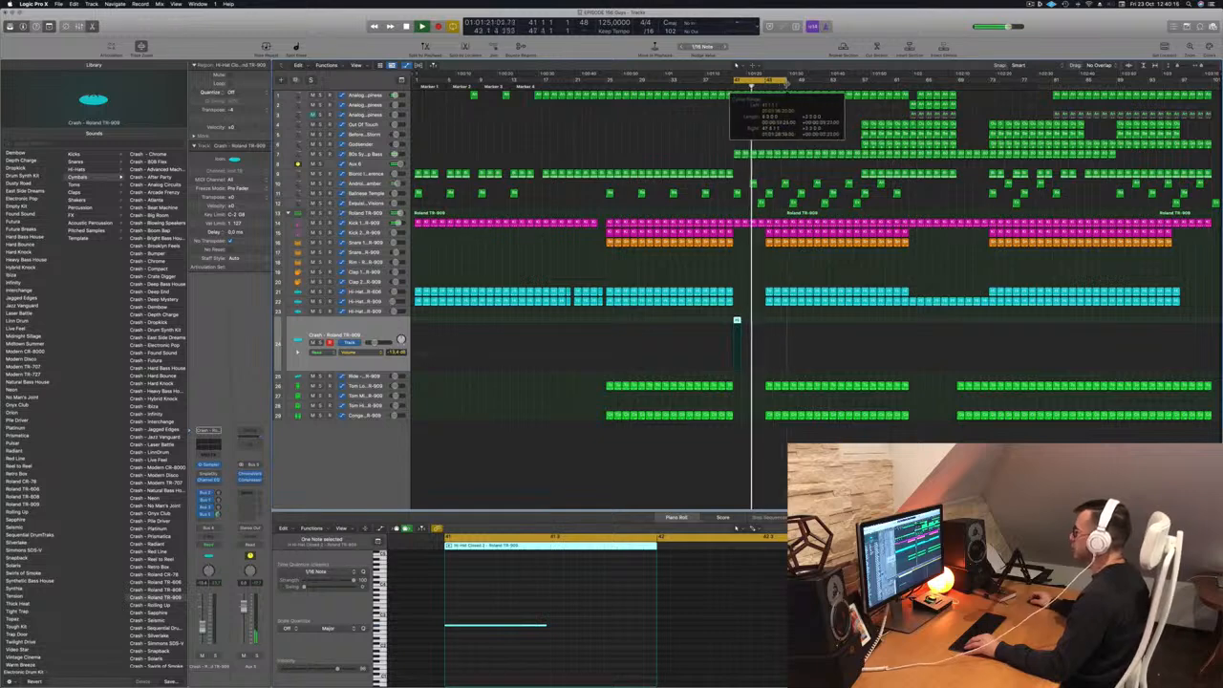
left_click(770, 232)
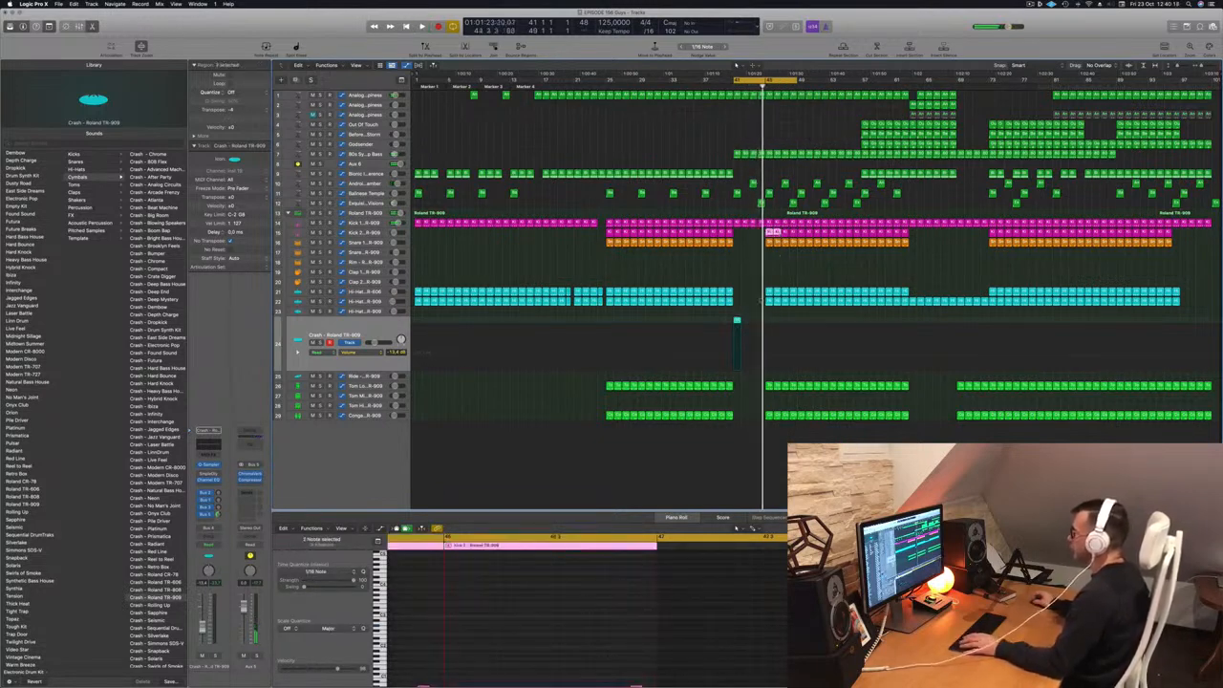
left_click_drag(764, 283, 789, 403)
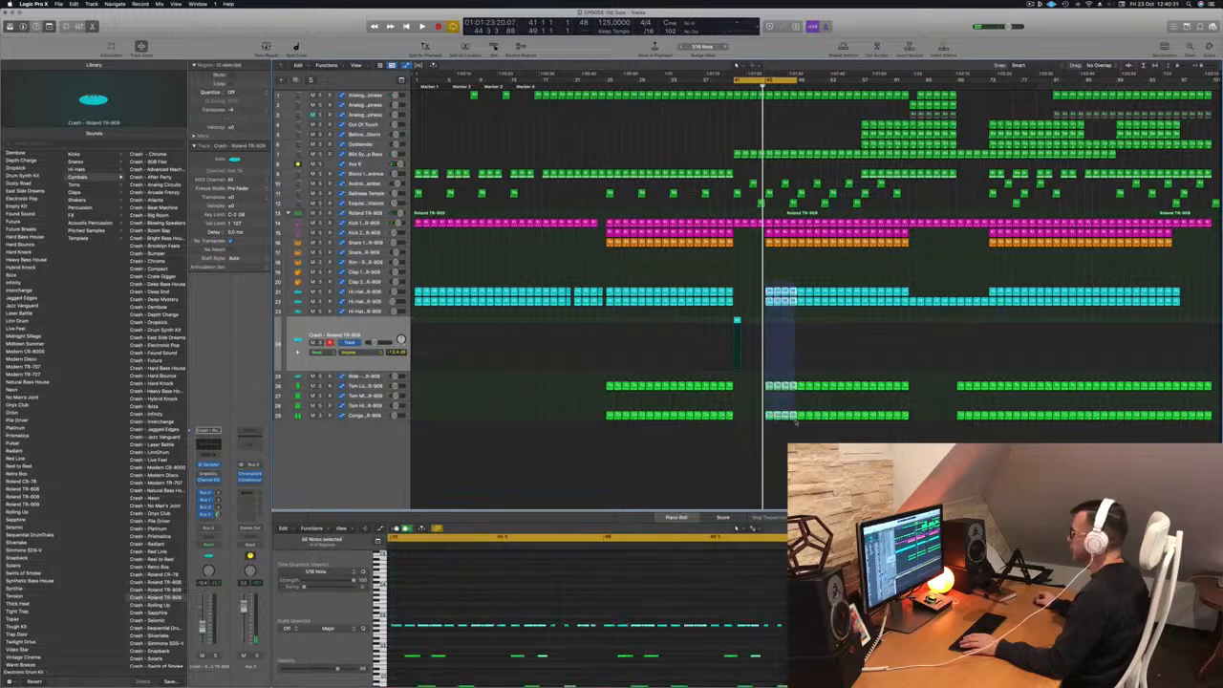
key("Delete")
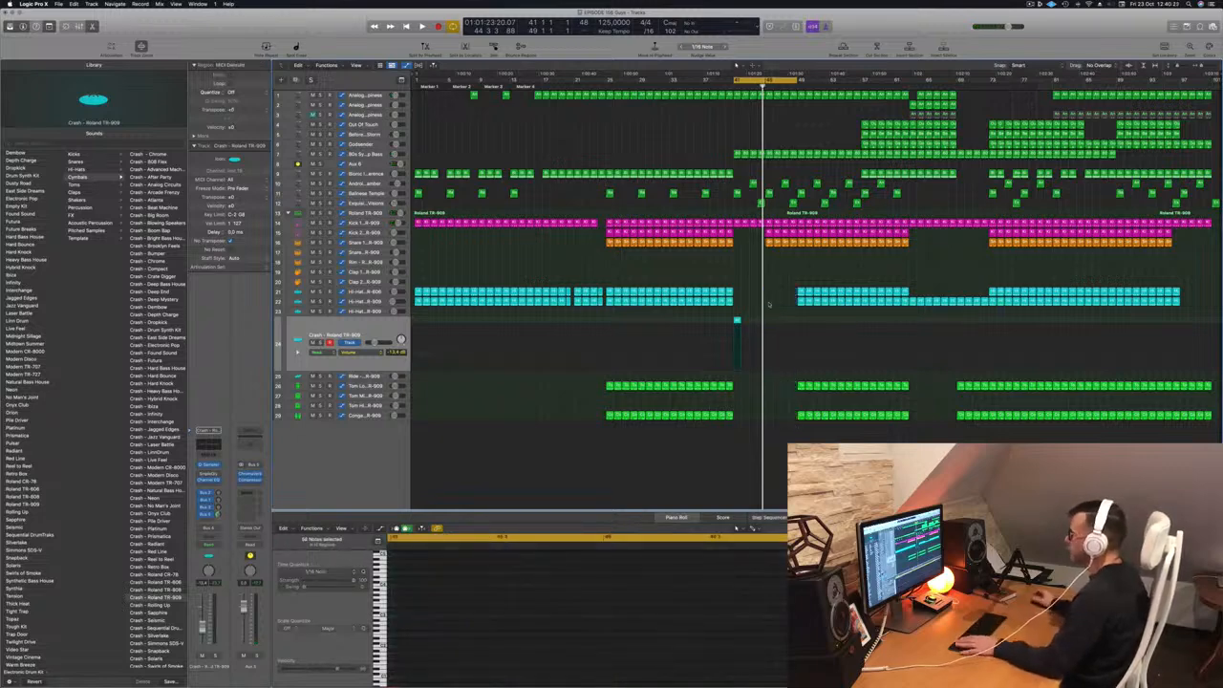
key("space")
- Delete the Kick 1, Kick 2 and Snare 1 regions in bar 48, just before bar 49
scroll(749, 276, "down", 1)
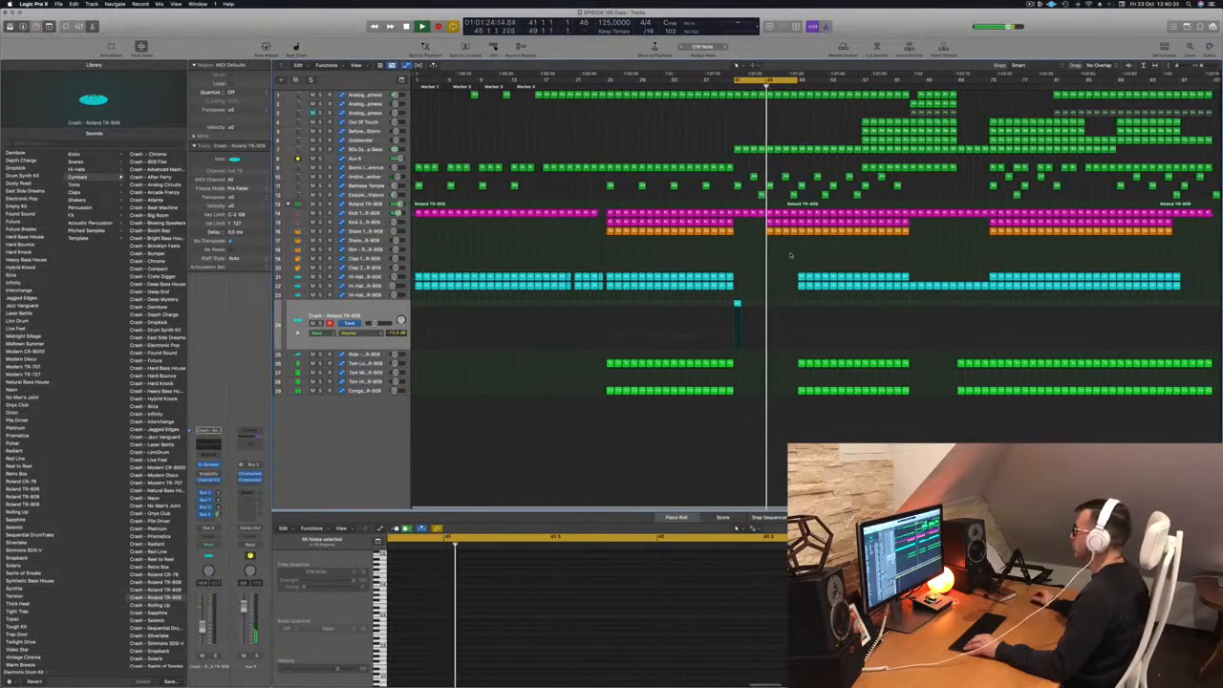
key("super+Right")
key("super+Right")
key("super+Right")
key("super+Right")
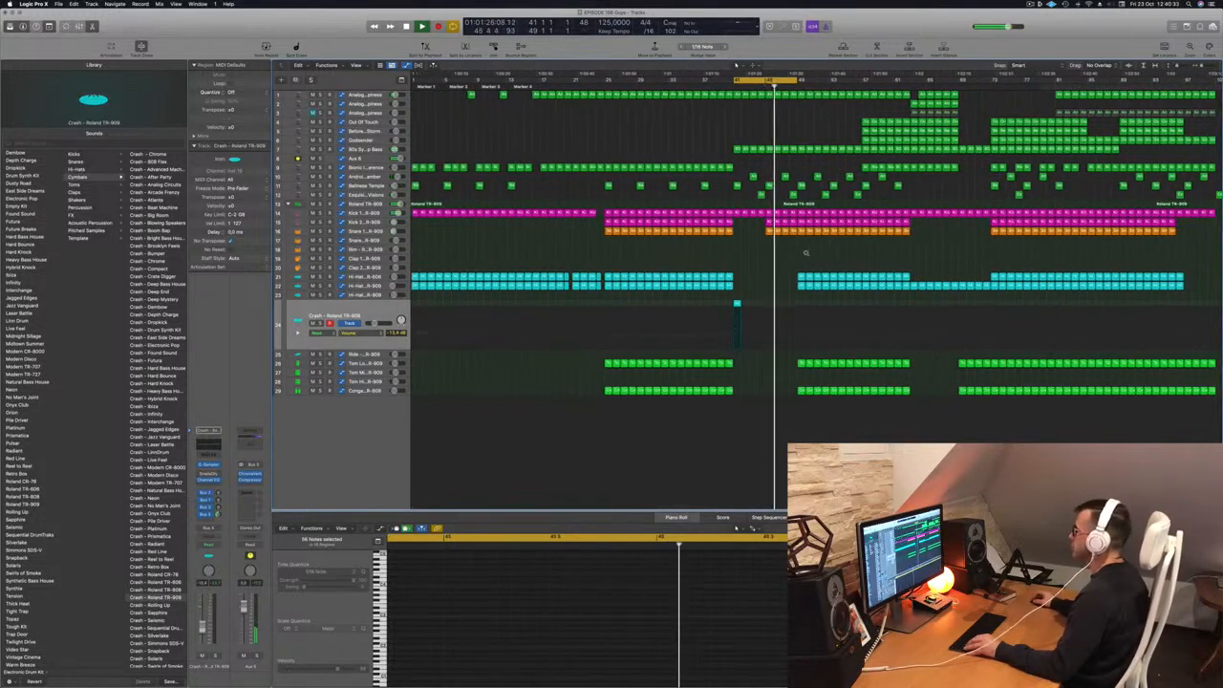
left_click_drag(801, 244, 801, 213)
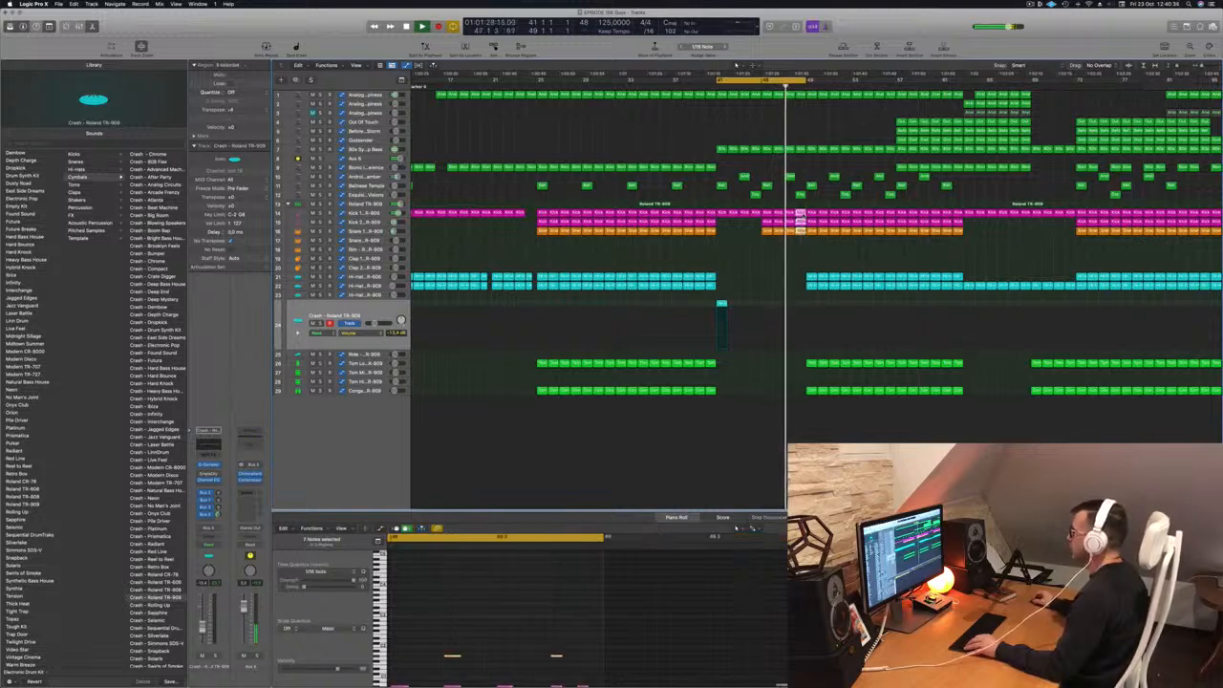
key("Delete")
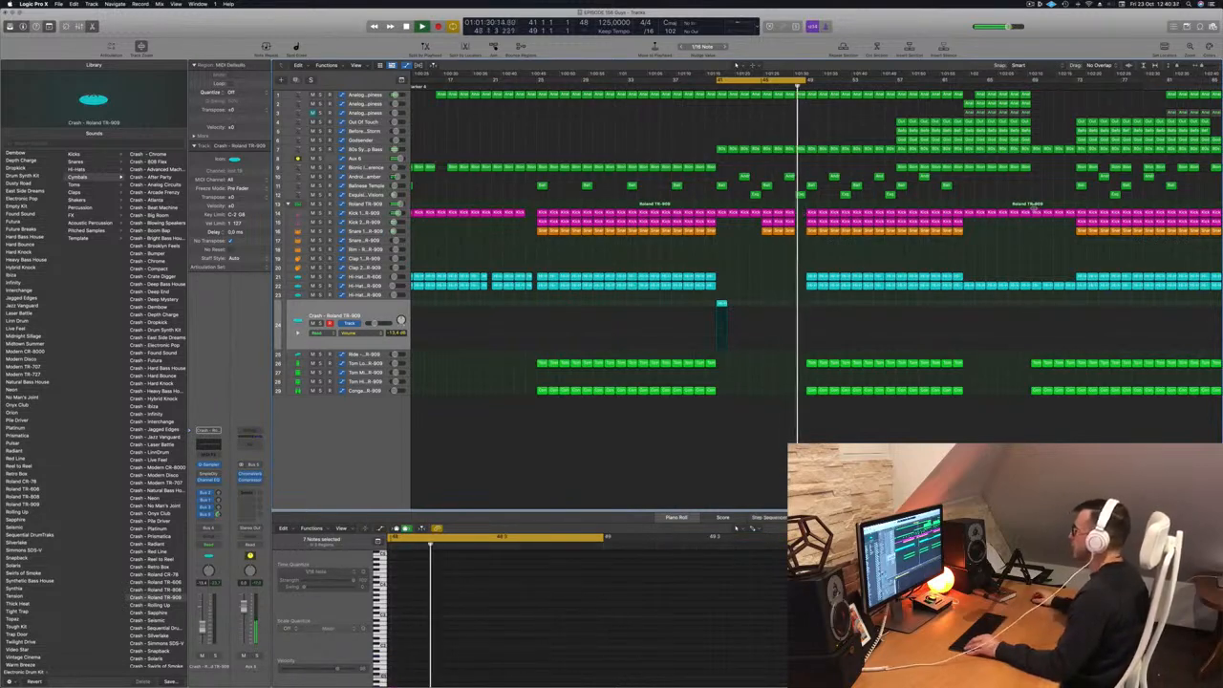
- Copy the Crash region from bar 41 to bar 49 on the same track
scroll(771, 110, "down", 3)
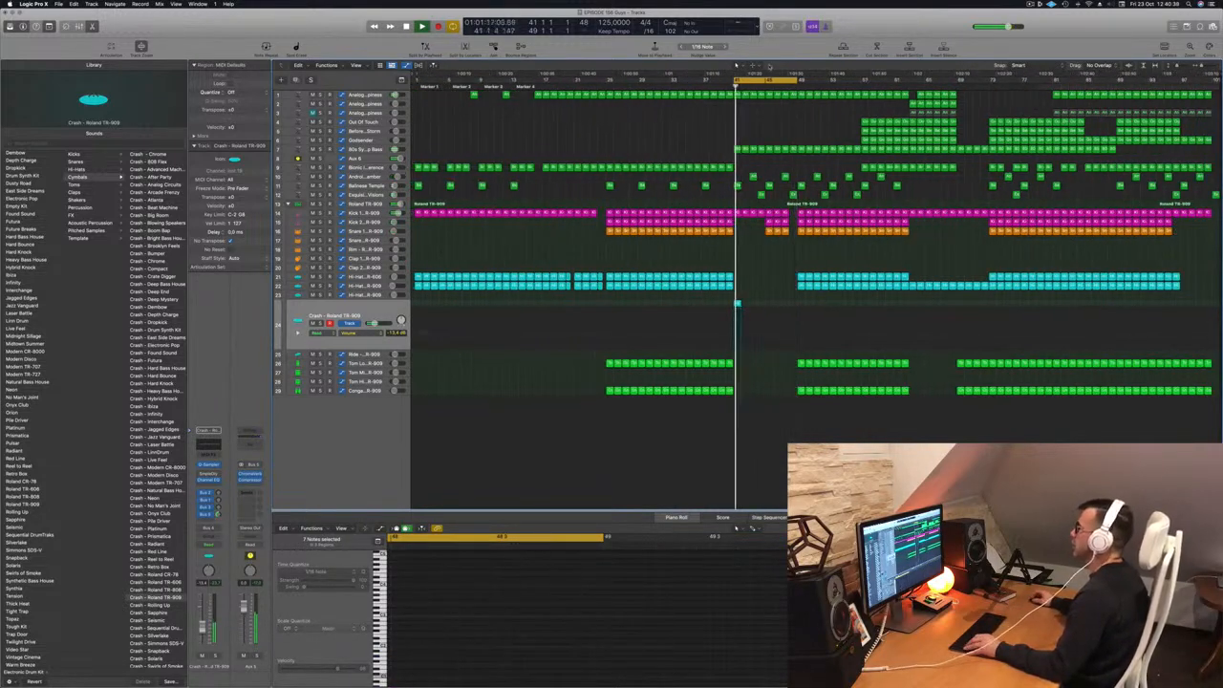
left_click(735, 304)
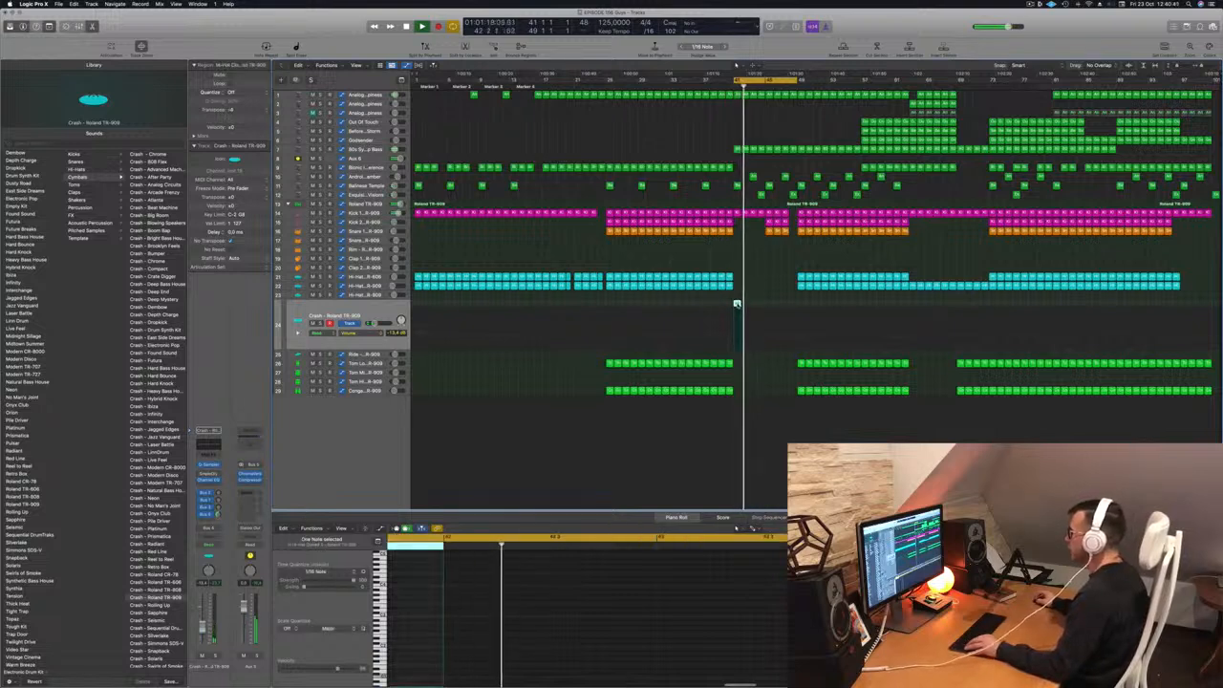
left_click(737, 304)
left_click_drag(736, 304, 800, 310)
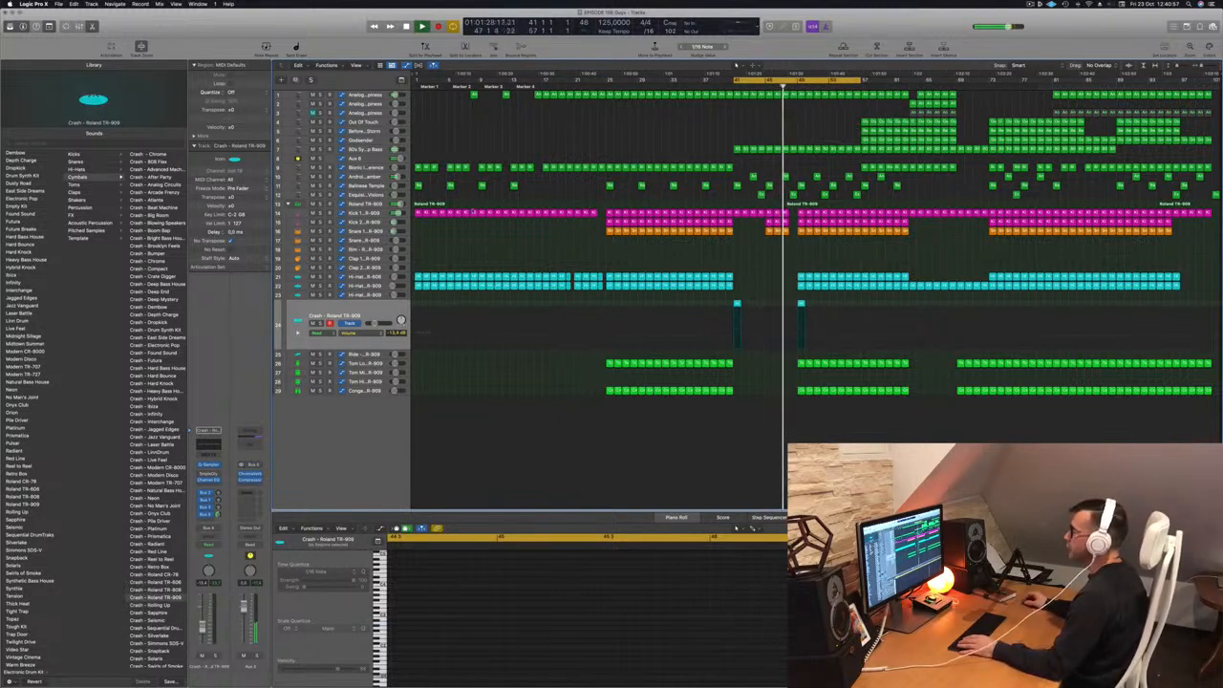
- Shape the Aux 6 frequency automation to rise from bar 49 to a peak near bar 55 and drop back at bar 57
left_click(377, 159)
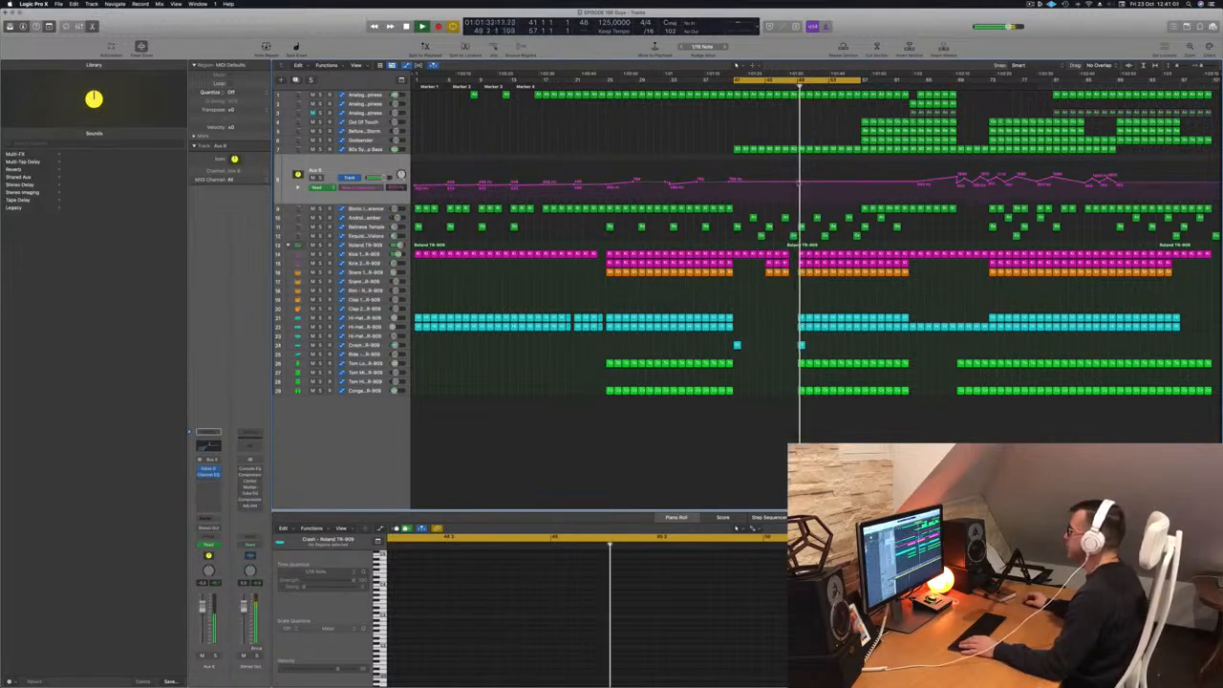
scroll(798, 182, "up", 3)
scroll(798, 180, "up", 2)
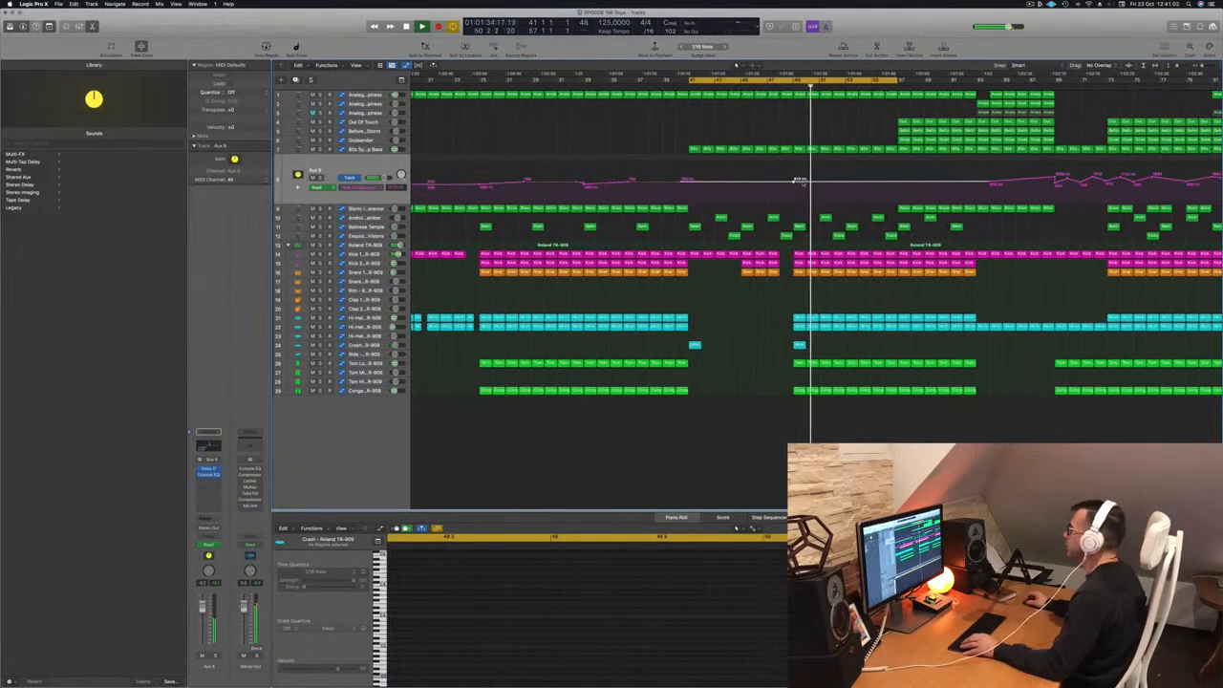
left_click_drag(820, 180, 874, 171)
left_click(895, 174)
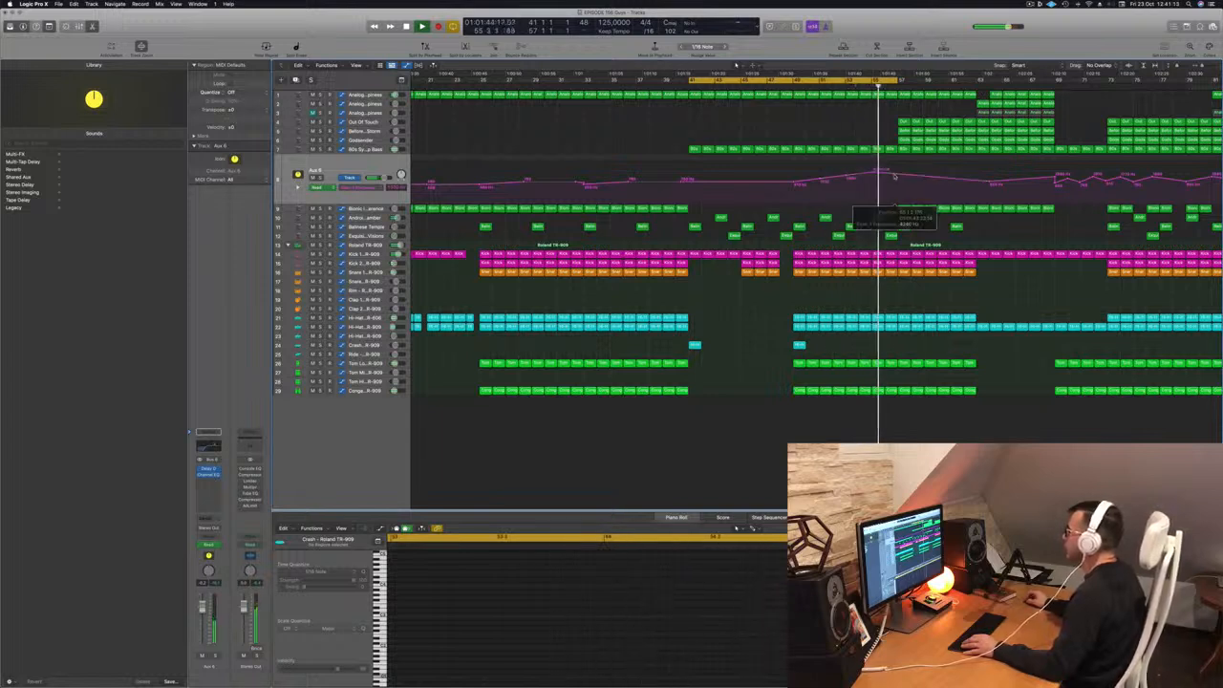
left_click(893, 173)
left_click(897, 174)
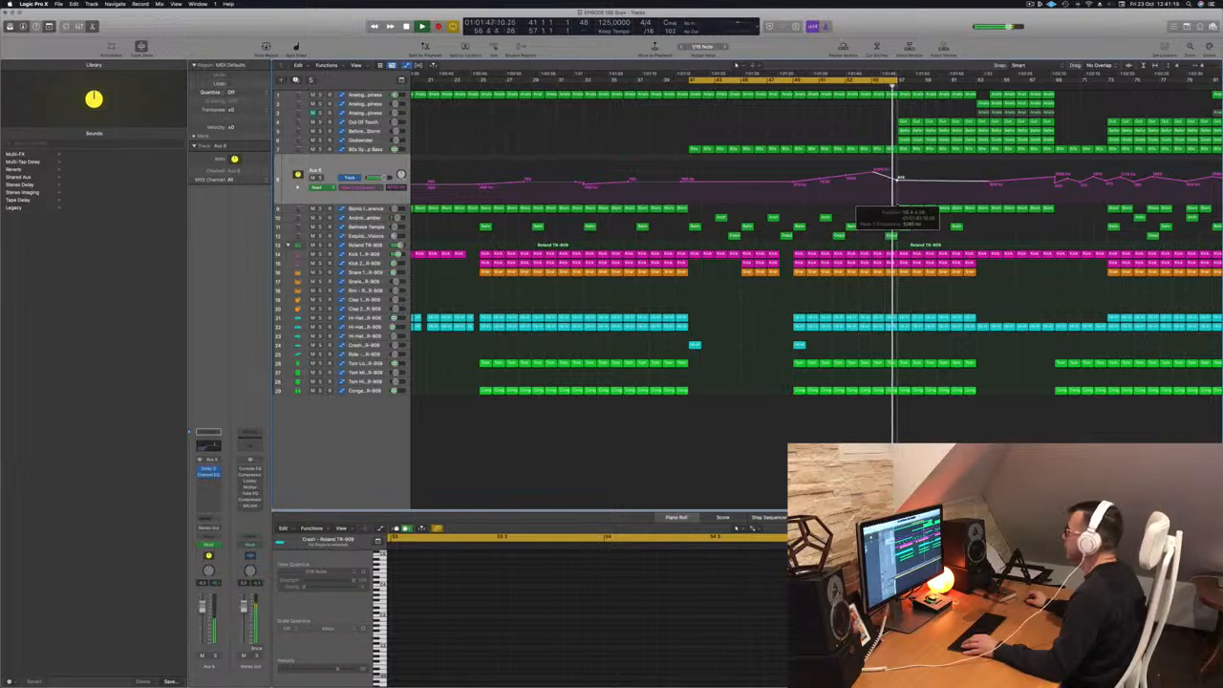
left_click(898, 185)
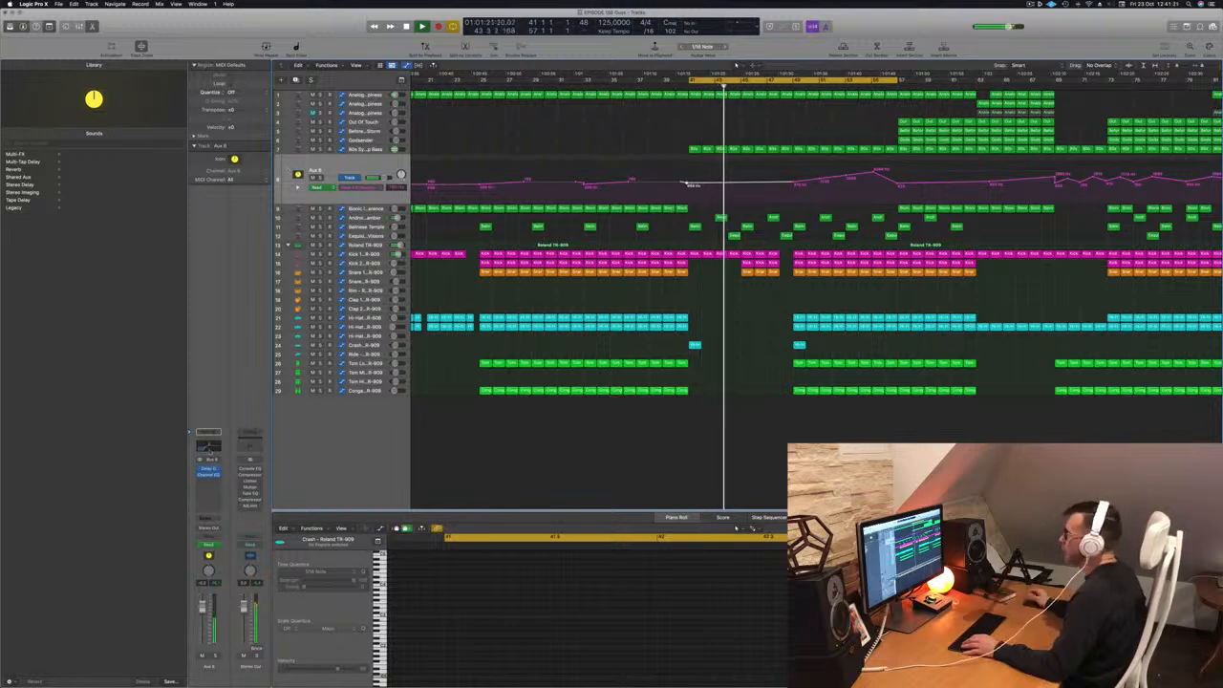
- Open the Channel EQ on Aux 6 and lower the frequency automation point at bar 41 to about 200 Hz during playback
left_click(209, 451)
left_click_drag(884, 104, 1176, 141)
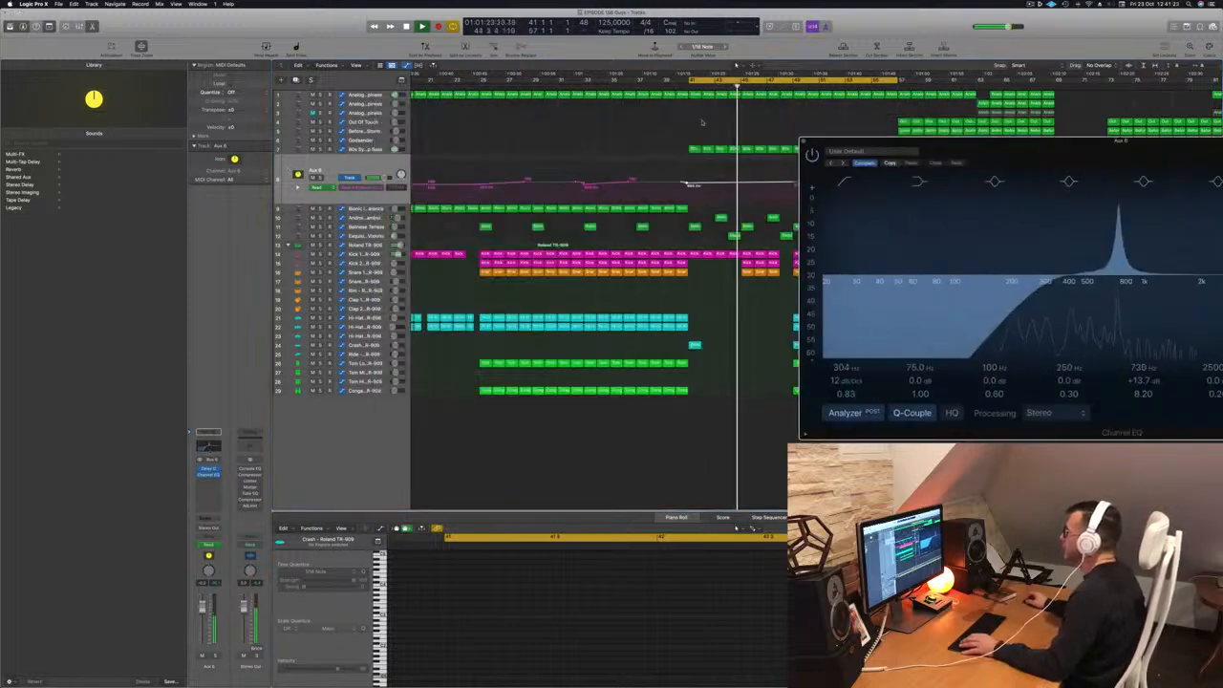
key("space")
key("space")
key("space")
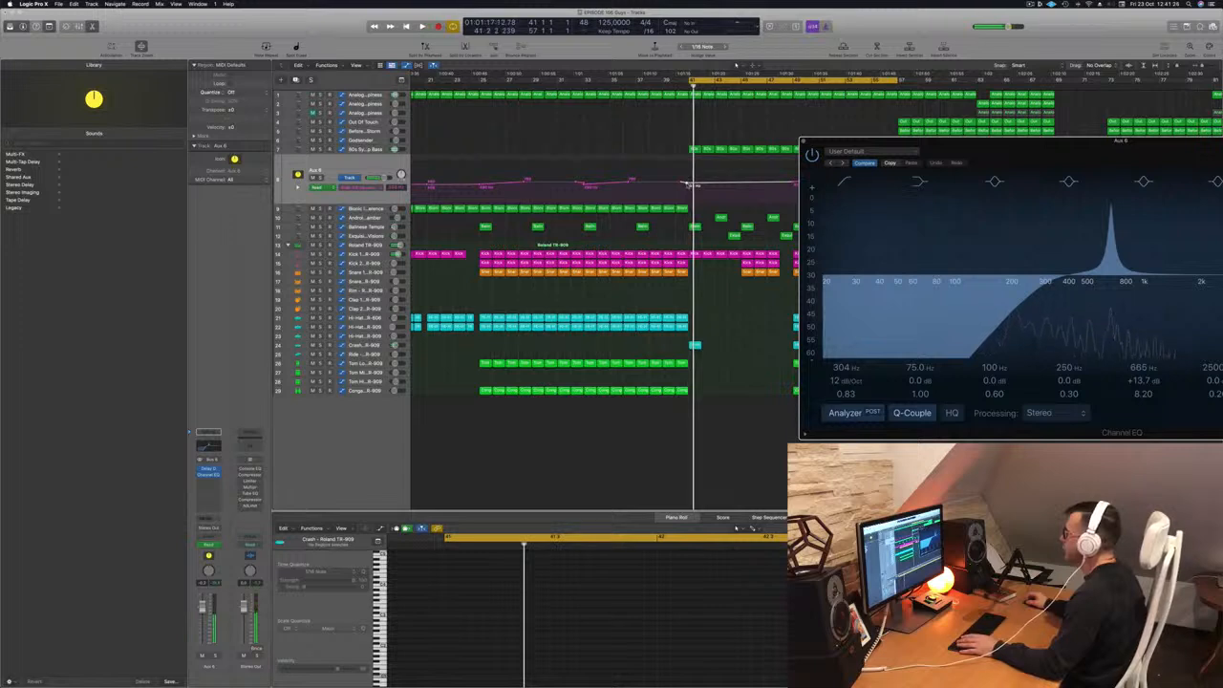
left_click_drag(688, 184, 687, 192)
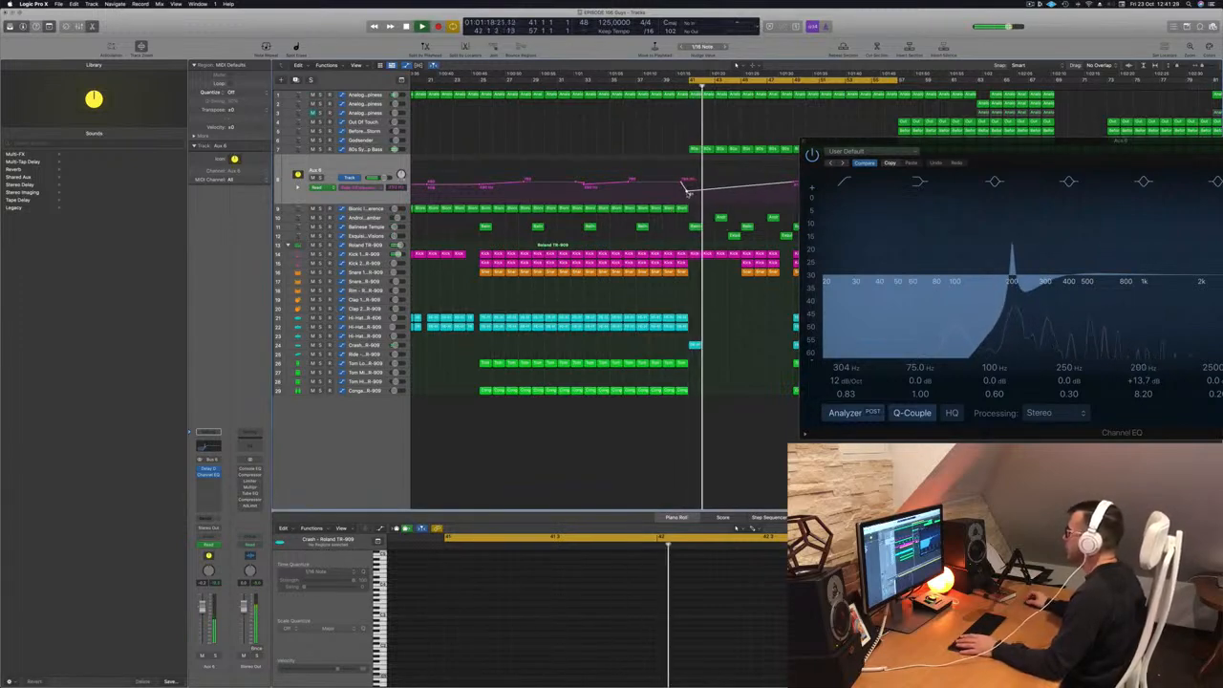
- Examine the Aux 6 frequency sweep from bar 41 in the Channel EQ during playback, and close the EQ
left_click_drag(1013, 153, 700, 274)
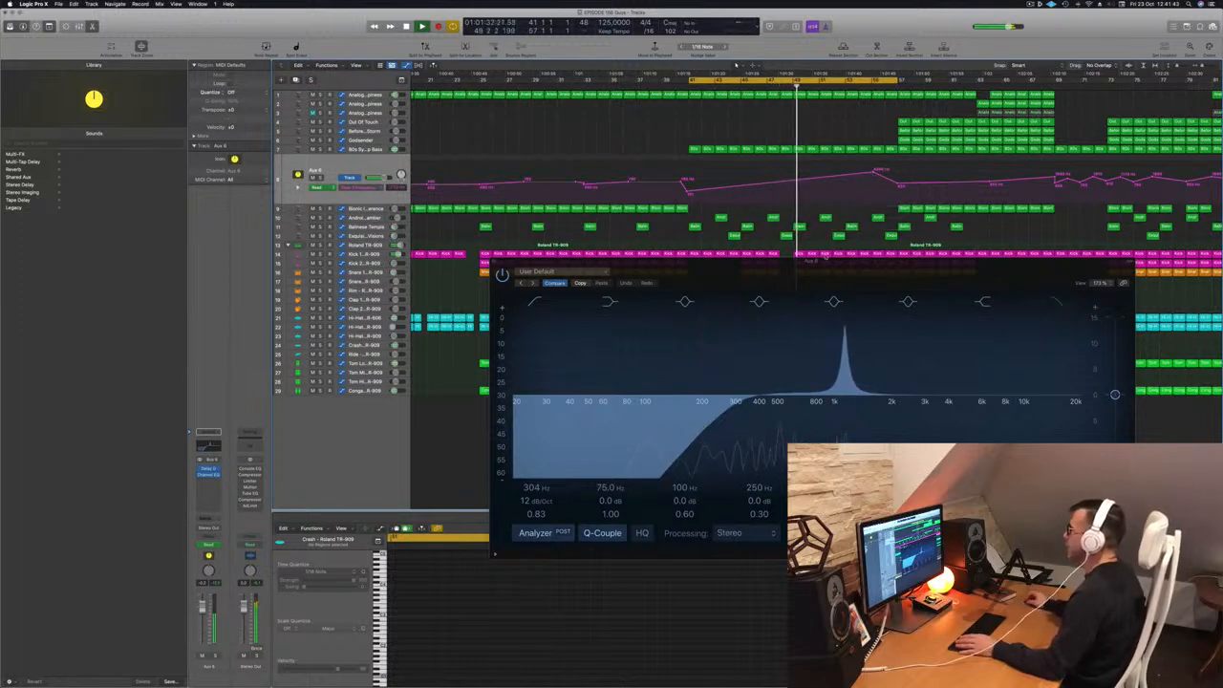
left_click_drag(821, 260, 780, 251)
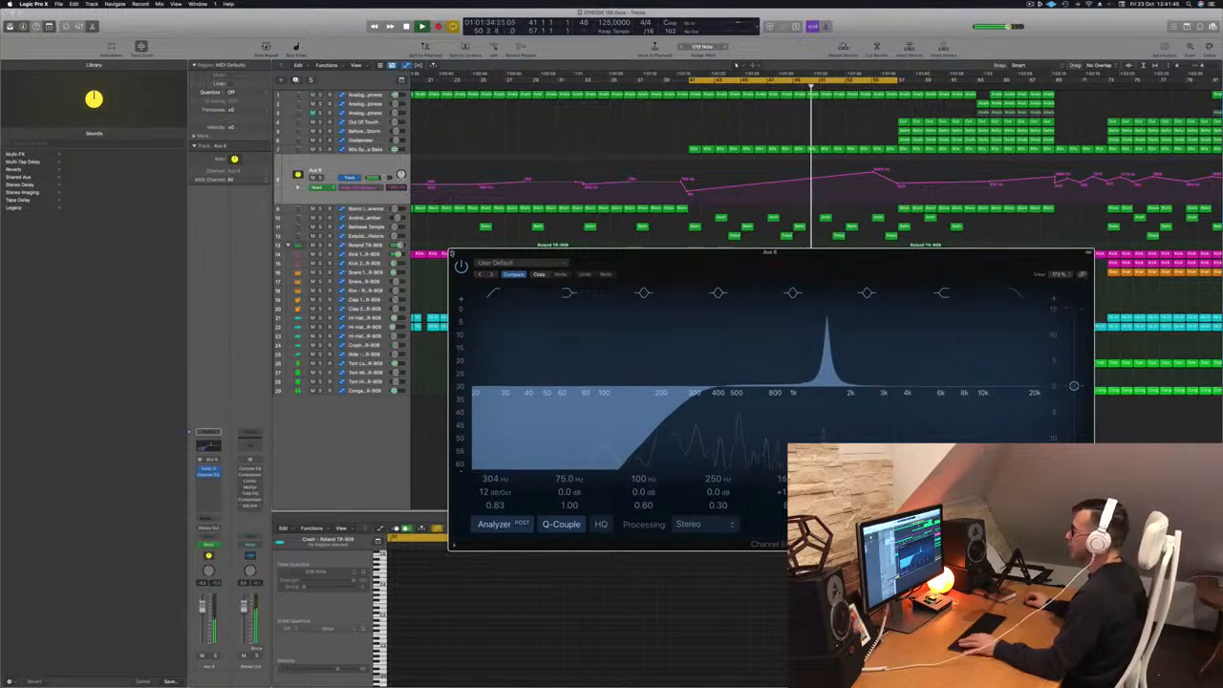
left_click(452, 254)
scroll(708, 276, "left", 3)
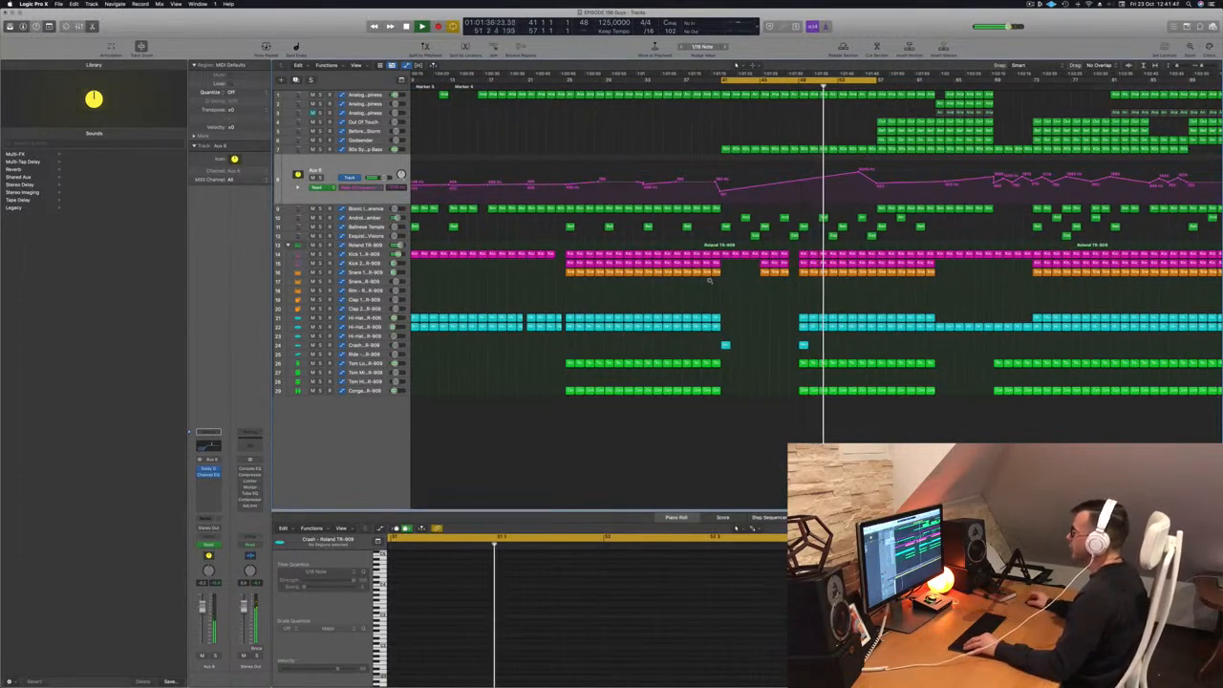
scroll(708, 280, "left", 2)
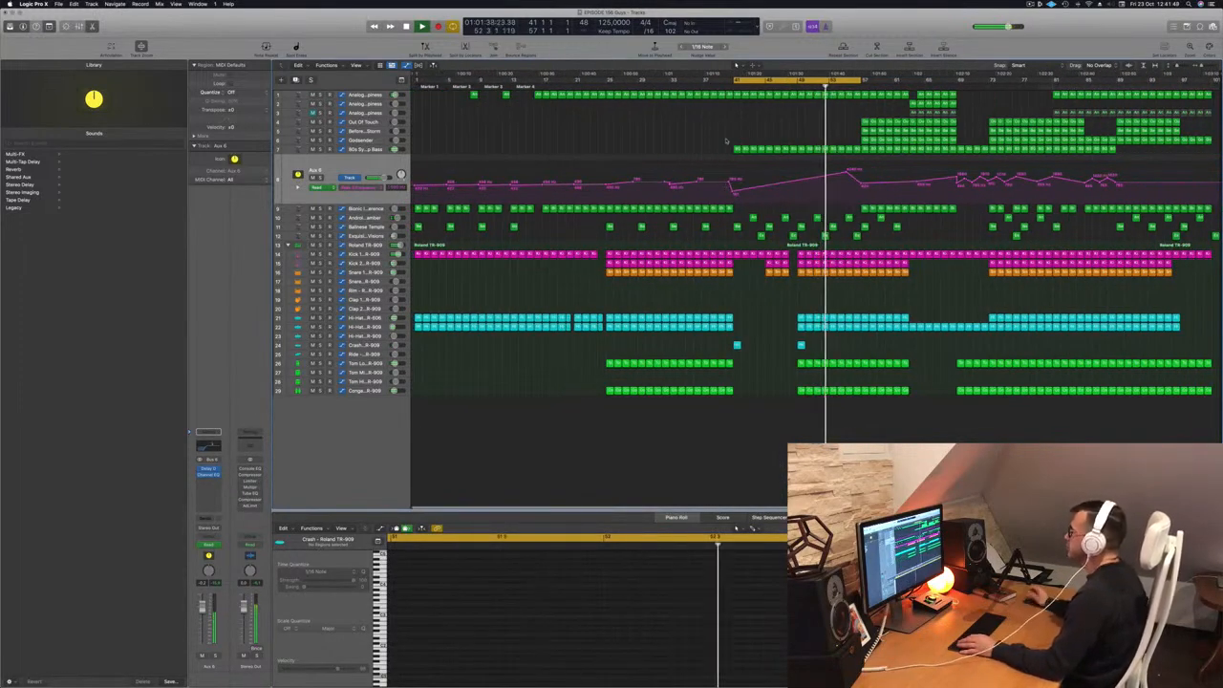
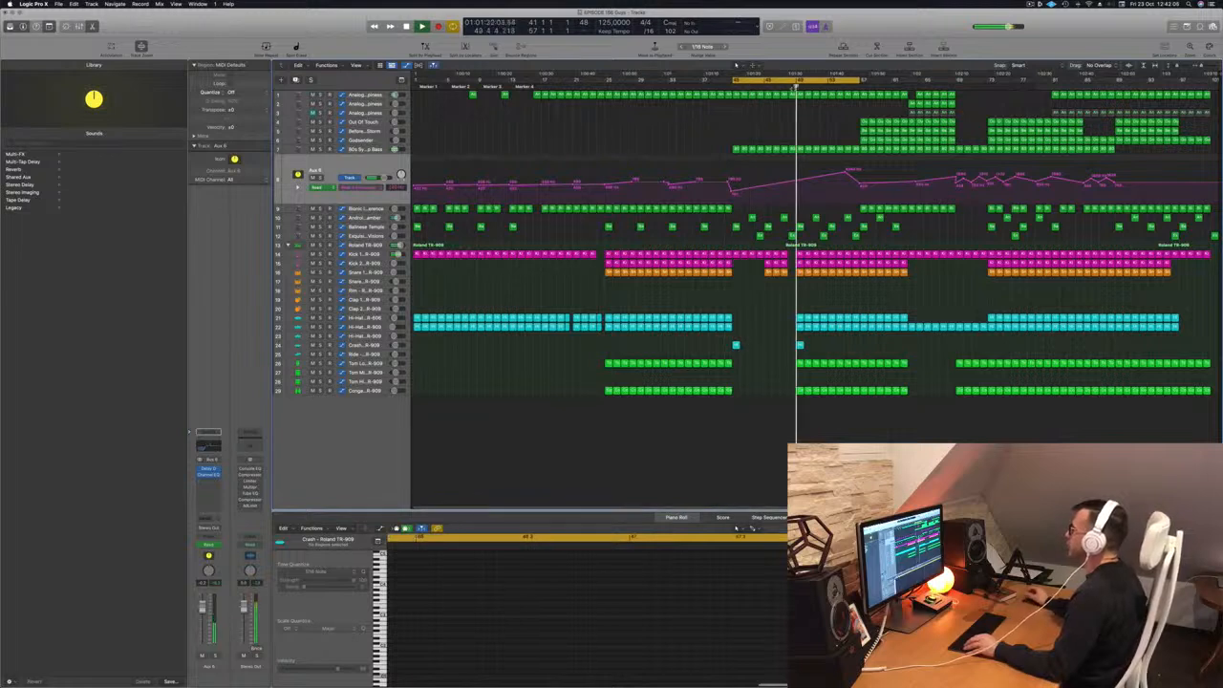
- Set the cycle range to bars 49–57 and repeat that section once across all tracks
left_click_drag(733, 81, 799, 82)
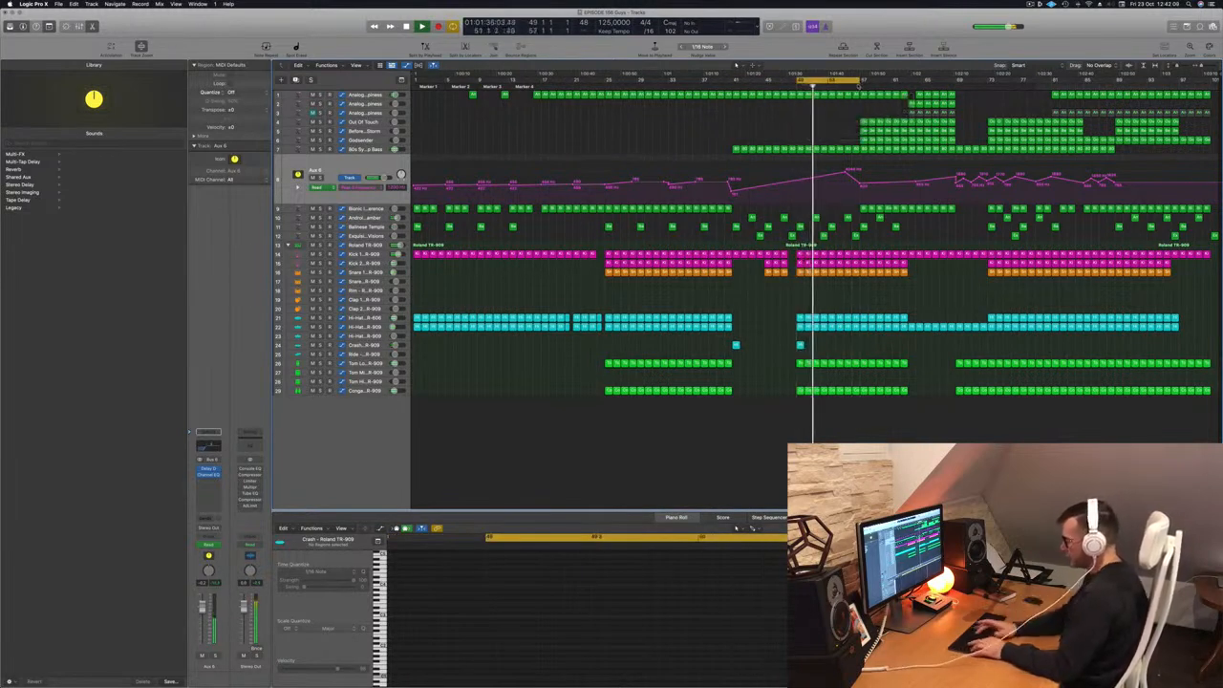
key("ctrl+super+r")
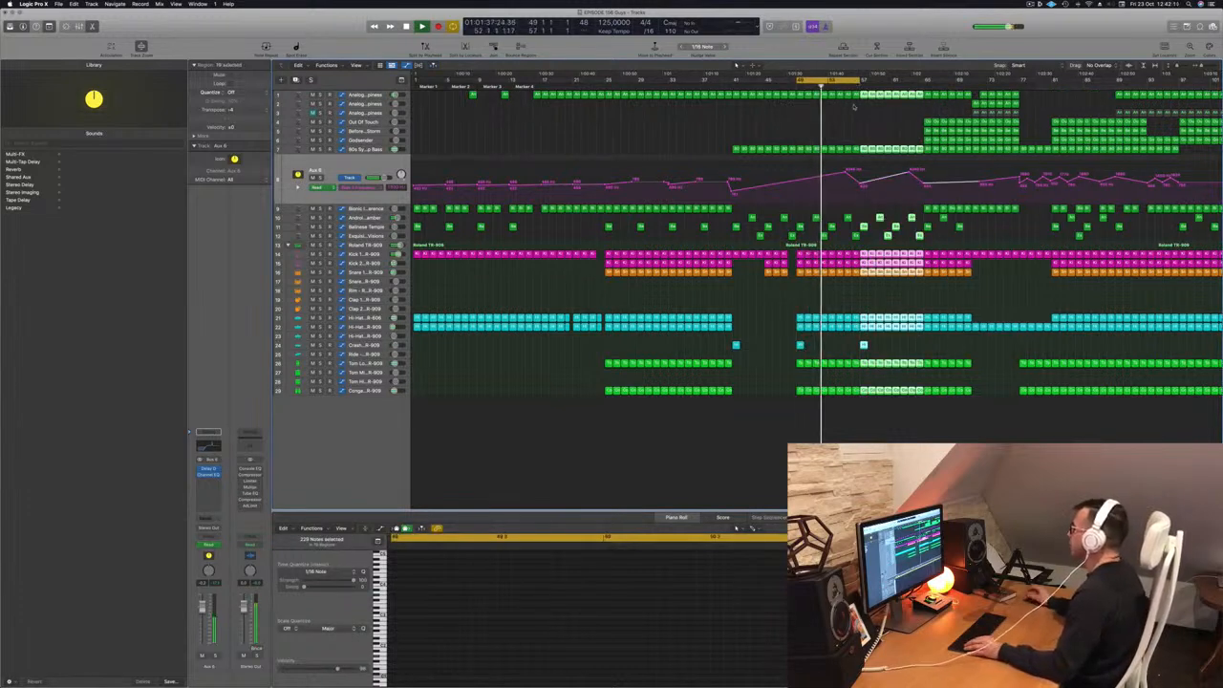
- Audition the muted Analogue Happiness regions near bar 71 by unmuting the track during playback, and mute it again
left_click(853, 107)
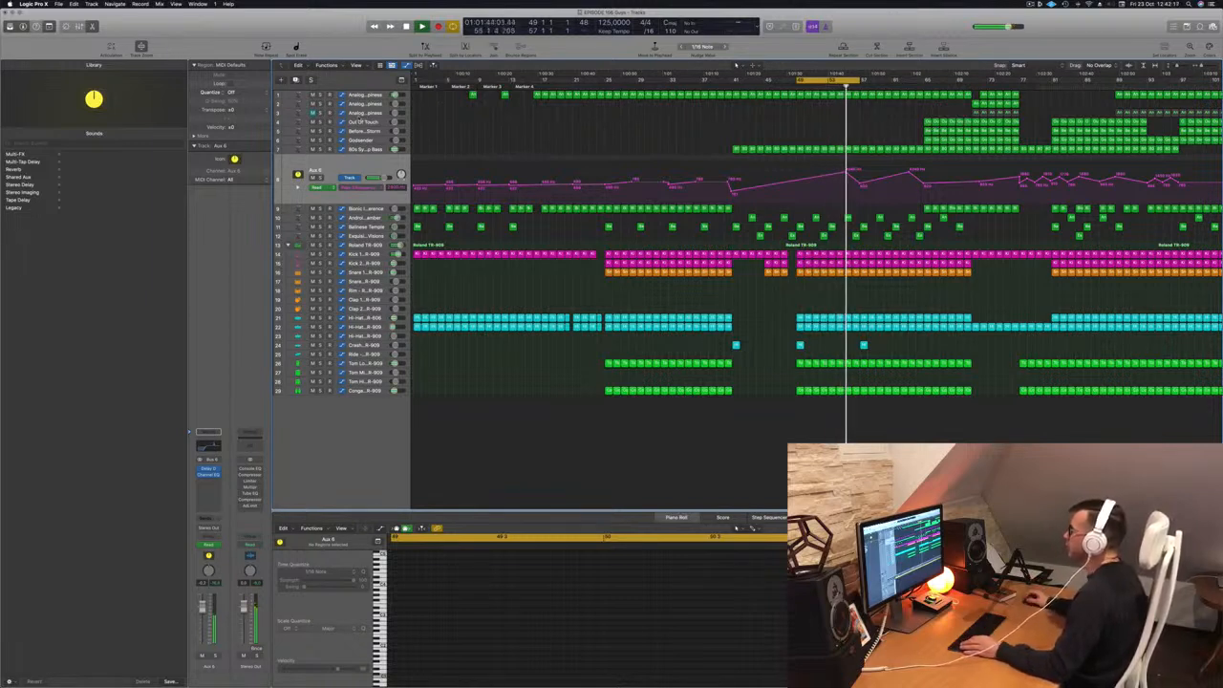
left_click(366, 114)
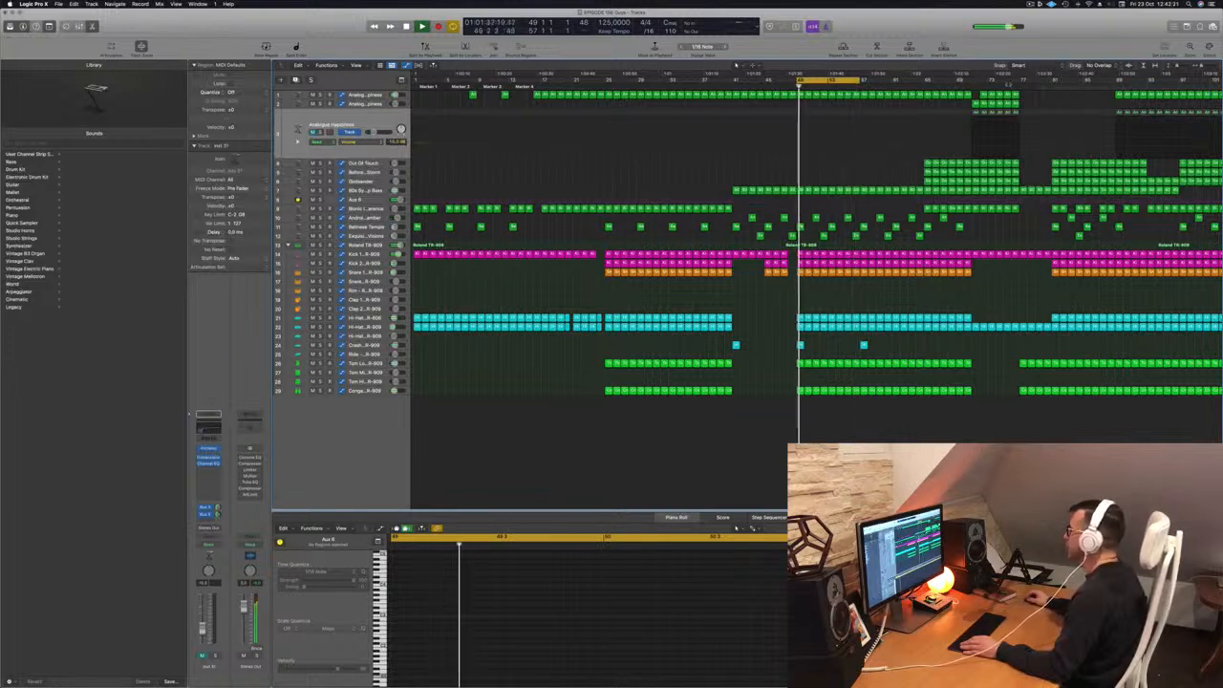
left_click(968, 84)
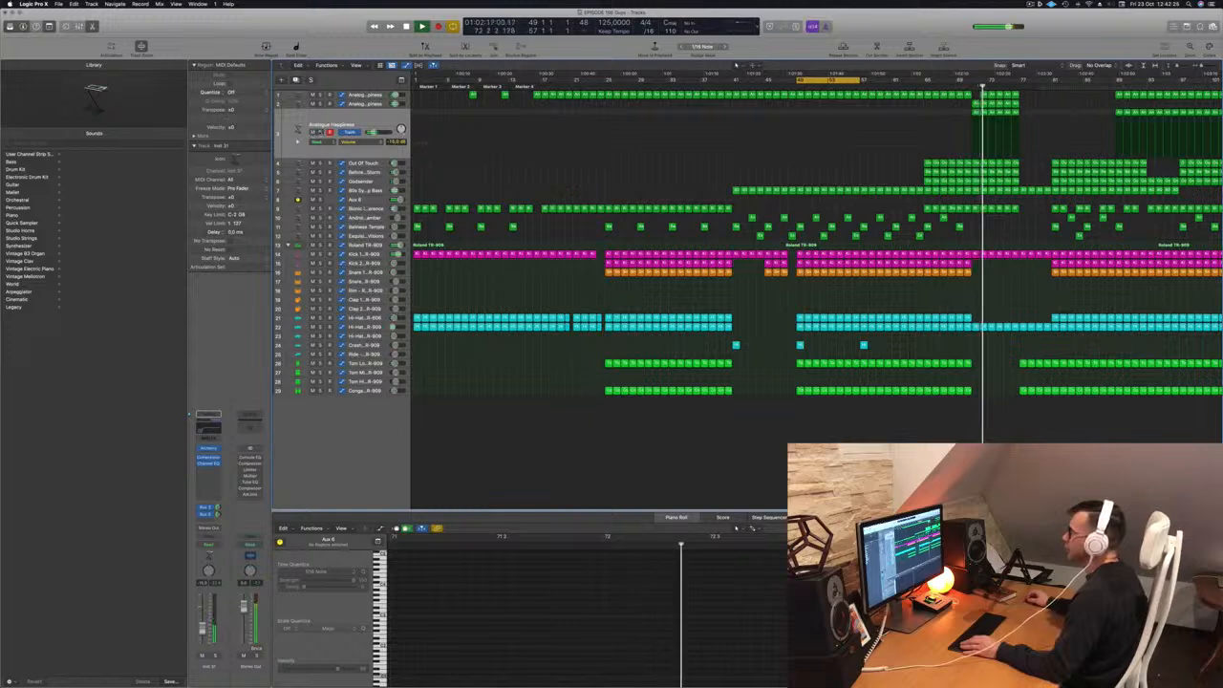
key("s")
key("s")
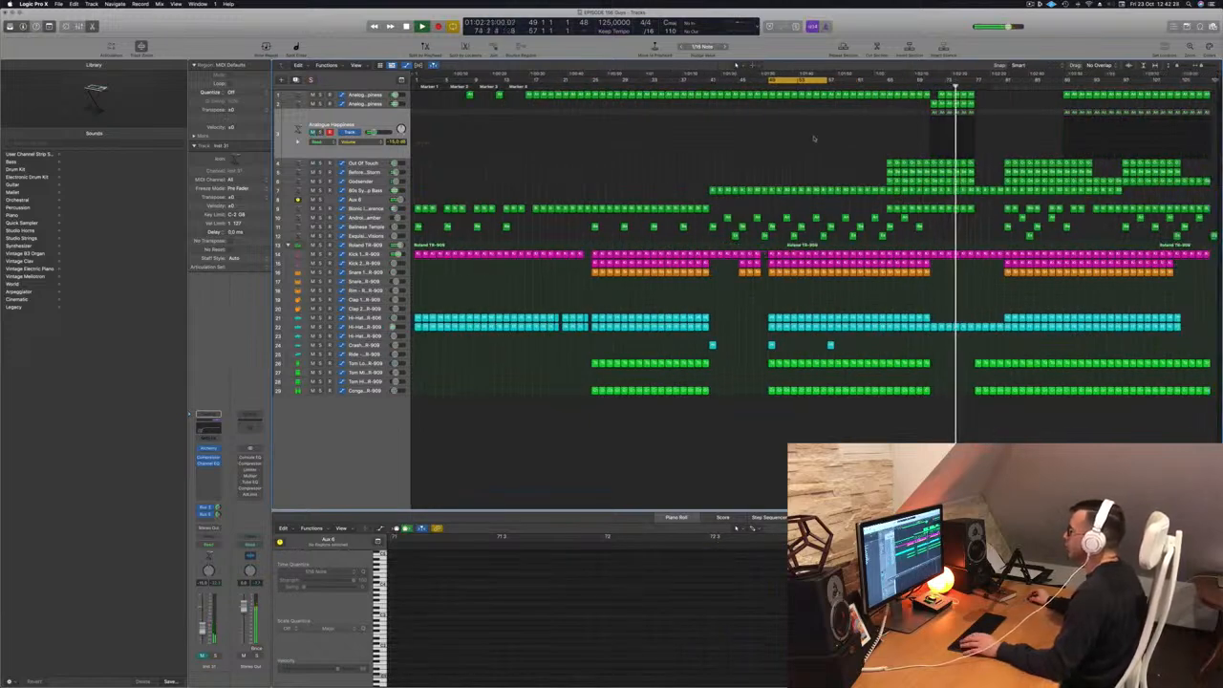
- Extend the cycle range to bars 49–65 and copy four Godsender regions from bar 65 to bar 57
key("Return")
left_click_drag(826, 81, 884, 79)
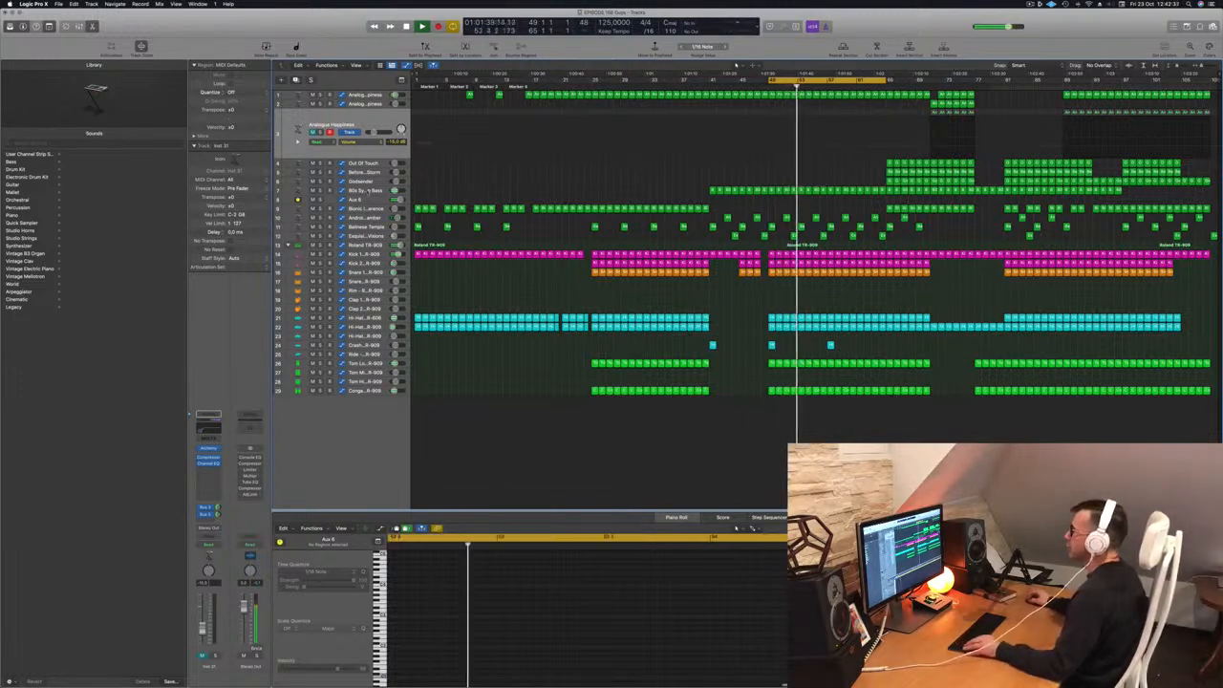
left_click(380, 190)
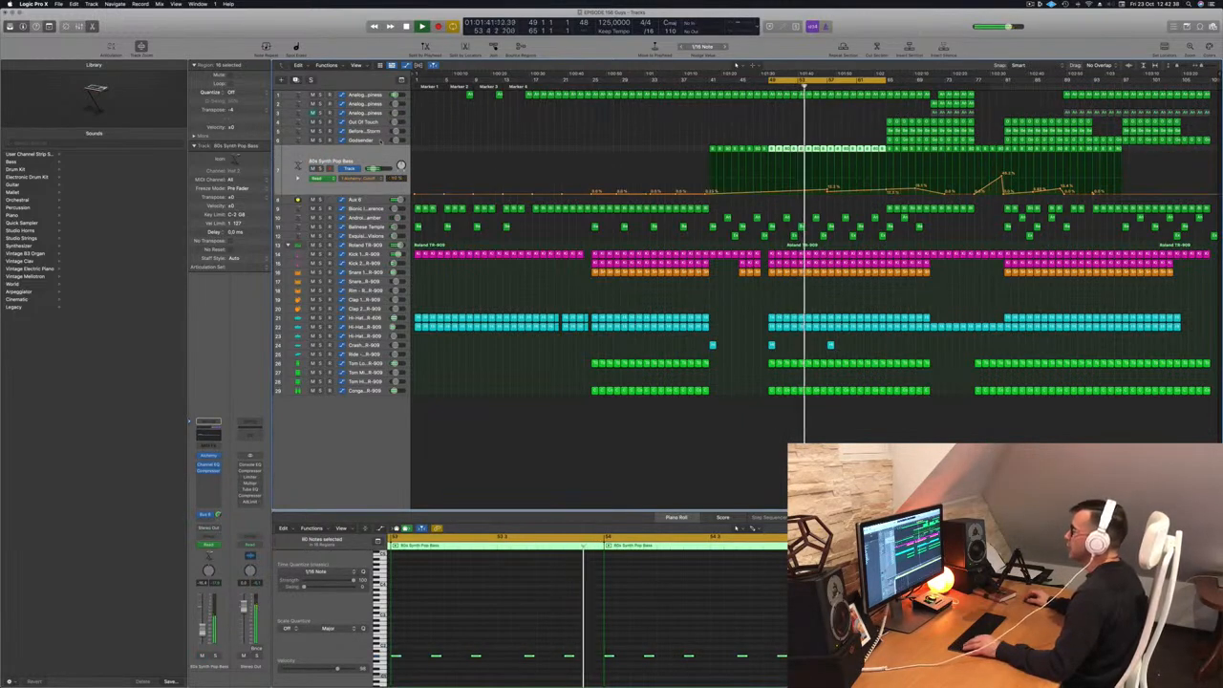
left_click(873, 140)
left_click(903, 139)
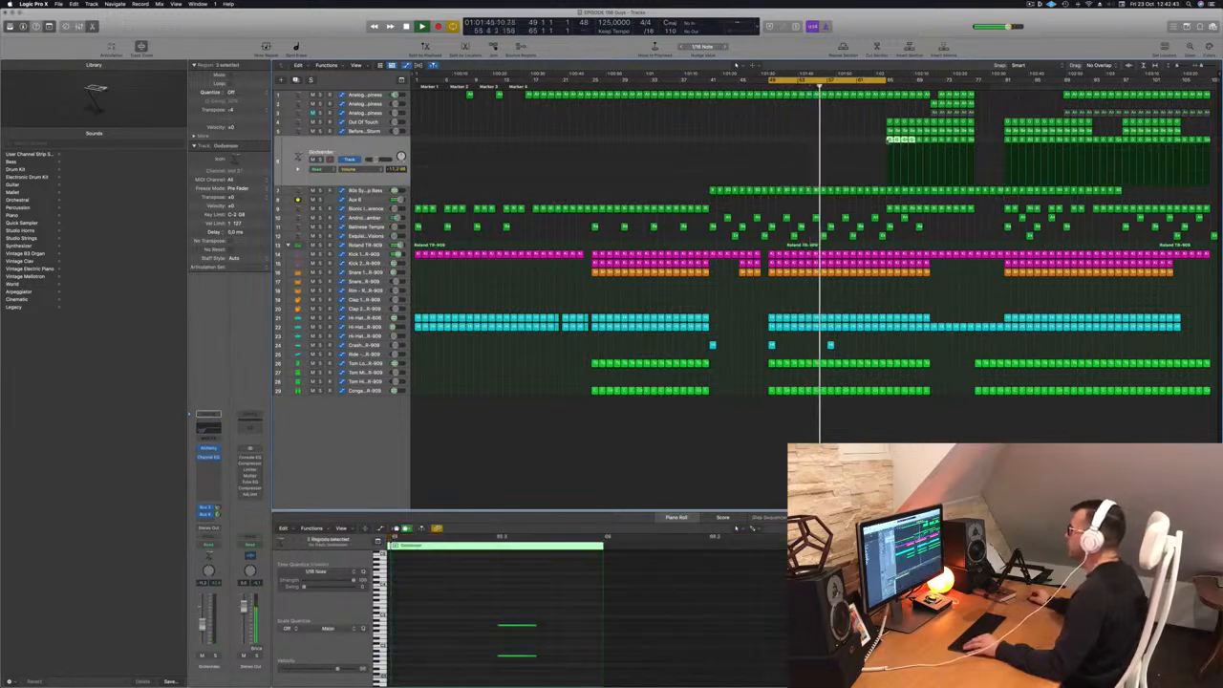
left_click_drag(903, 139, 837, 144)
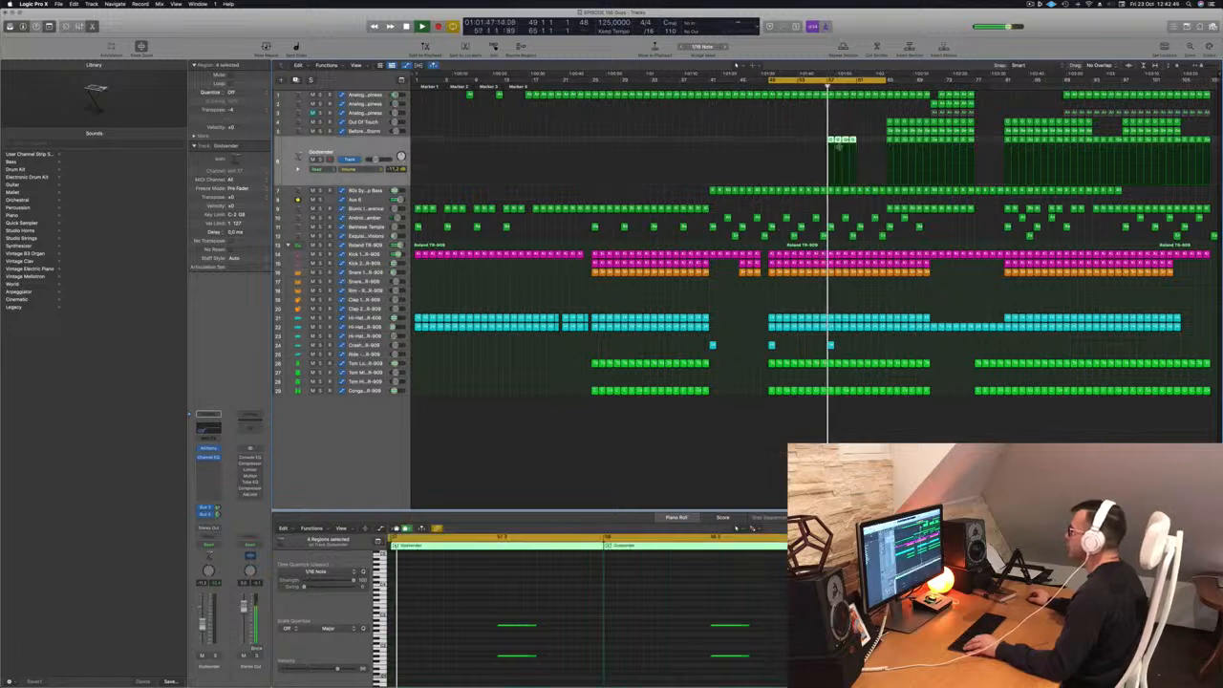
- Delete the TR-909 crash region at bar 57
left_click(831, 346)
key("Delete")
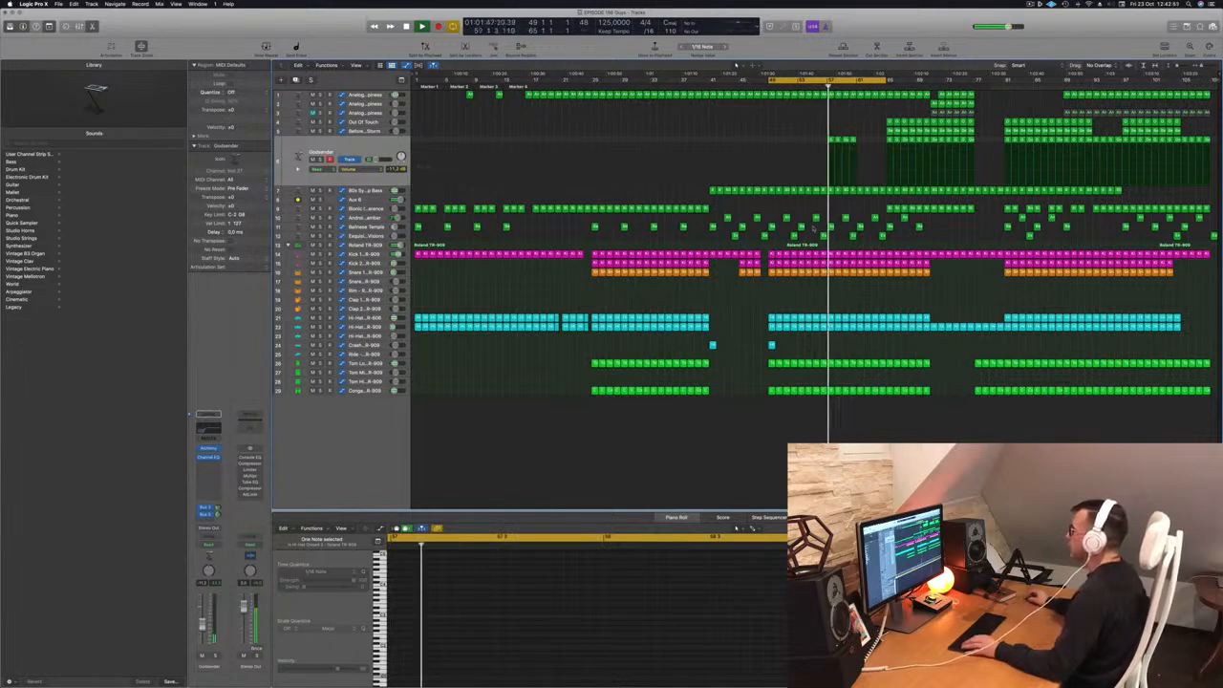
left_click(846, 218)
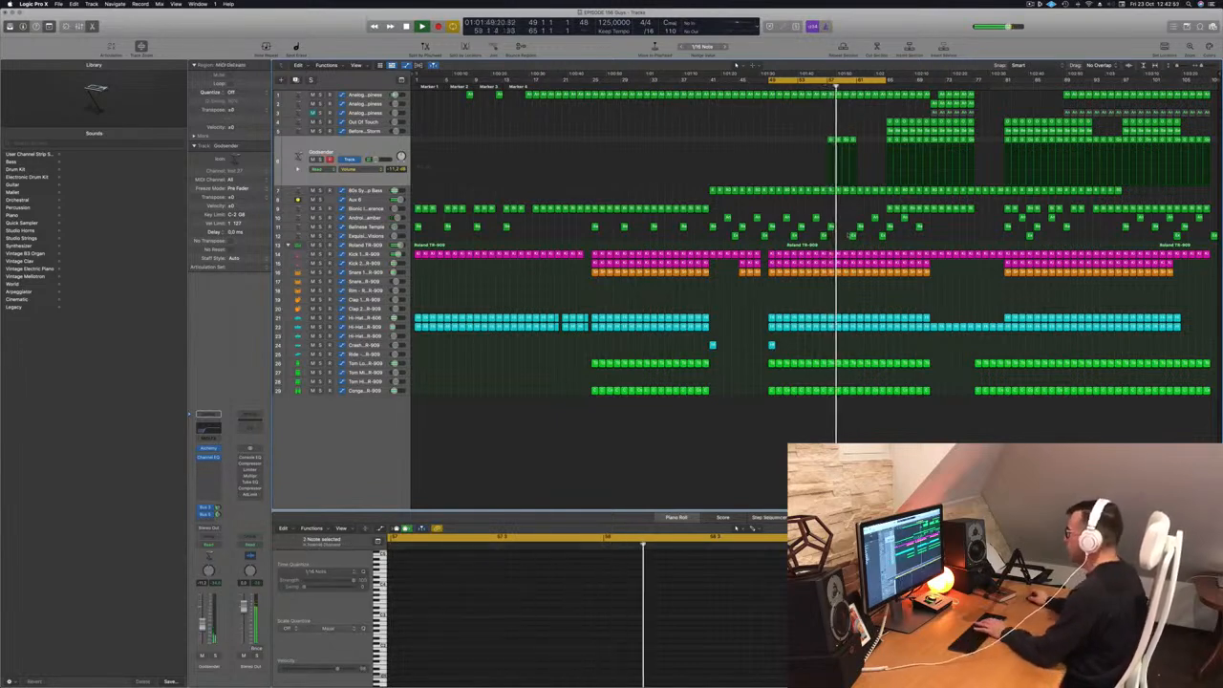
- Copy four Before The Storm regions from bar 65 to bar 61 and delete the Exquisite Visions region near bar 64
left_click(893, 130)
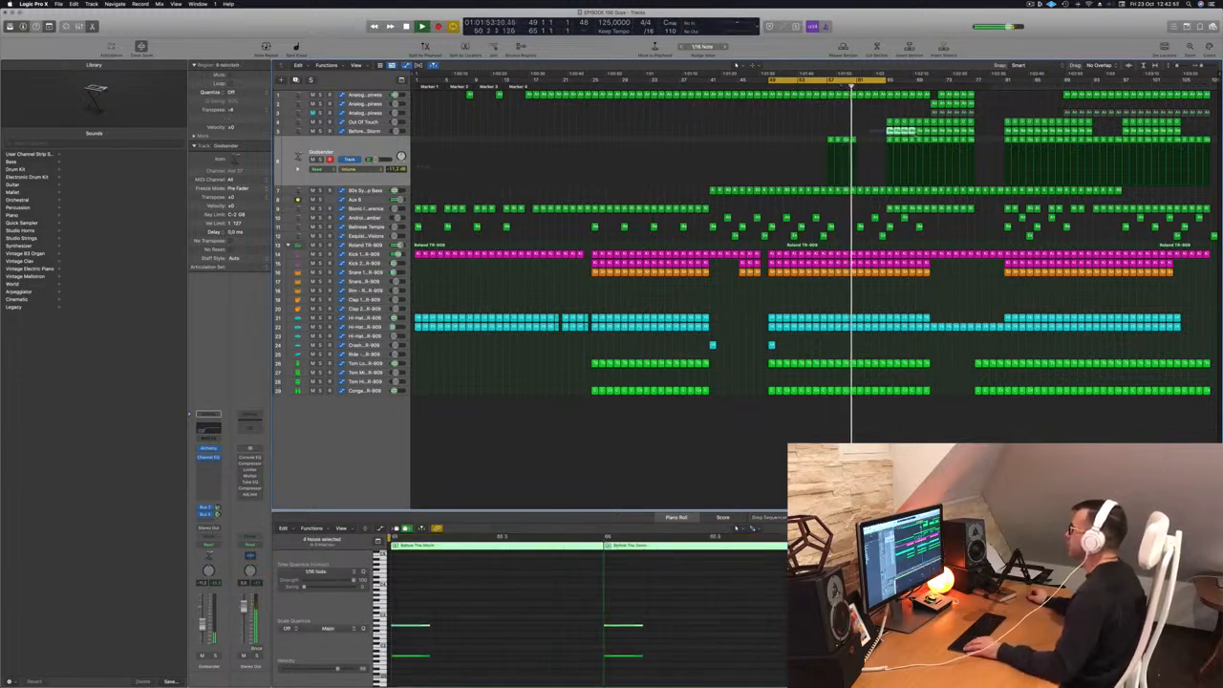
left_click_drag(890, 131, 837, 128)
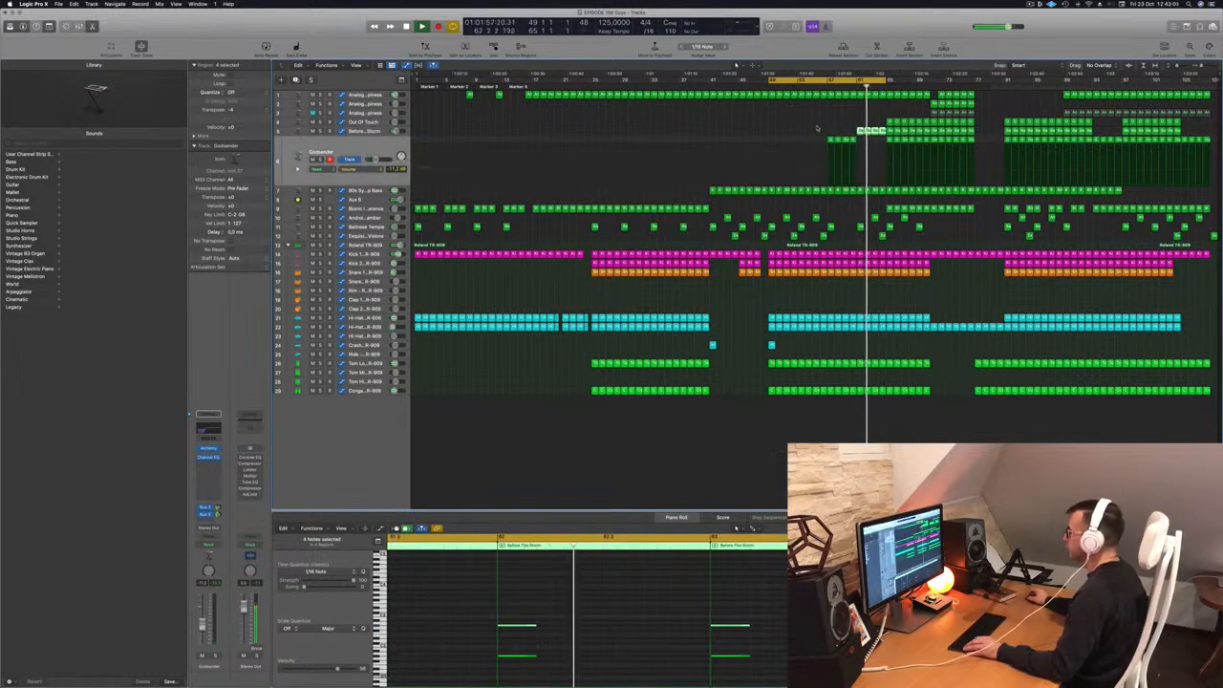
left_click(875, 218)
key("Delete")
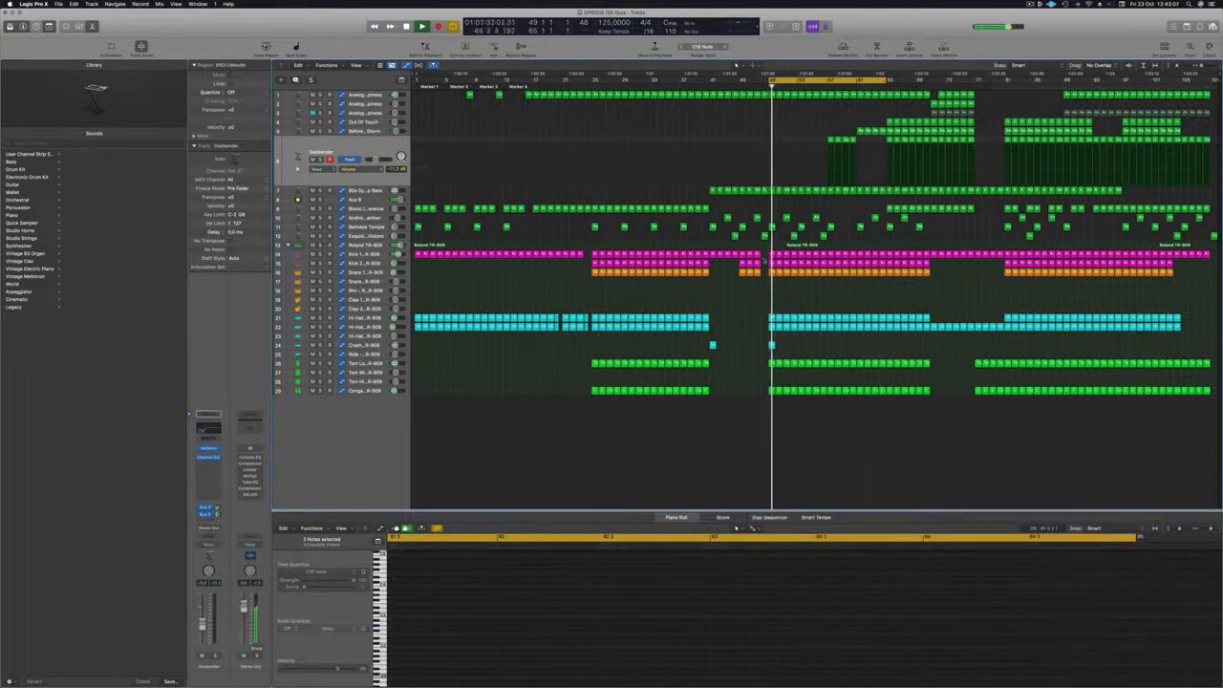
- Play the section from bar 49 and copy the four Godsender regions at bar 57 to bar 61
left_click(370, 346)
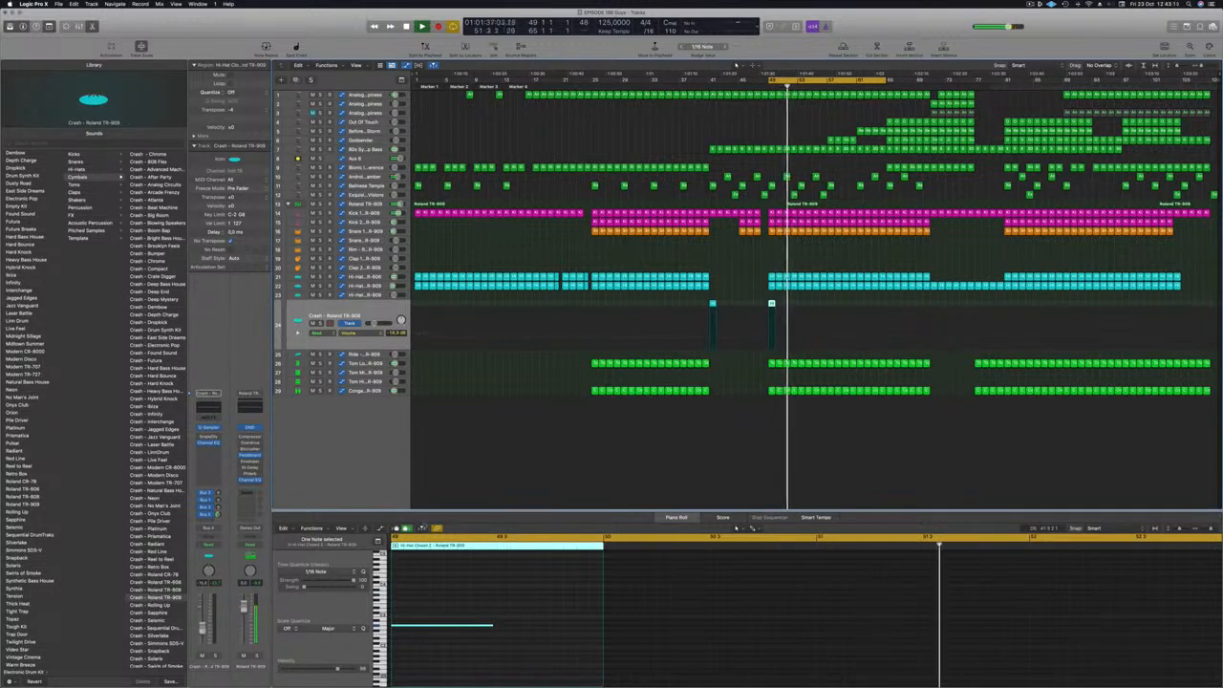
left_click(758, 259)
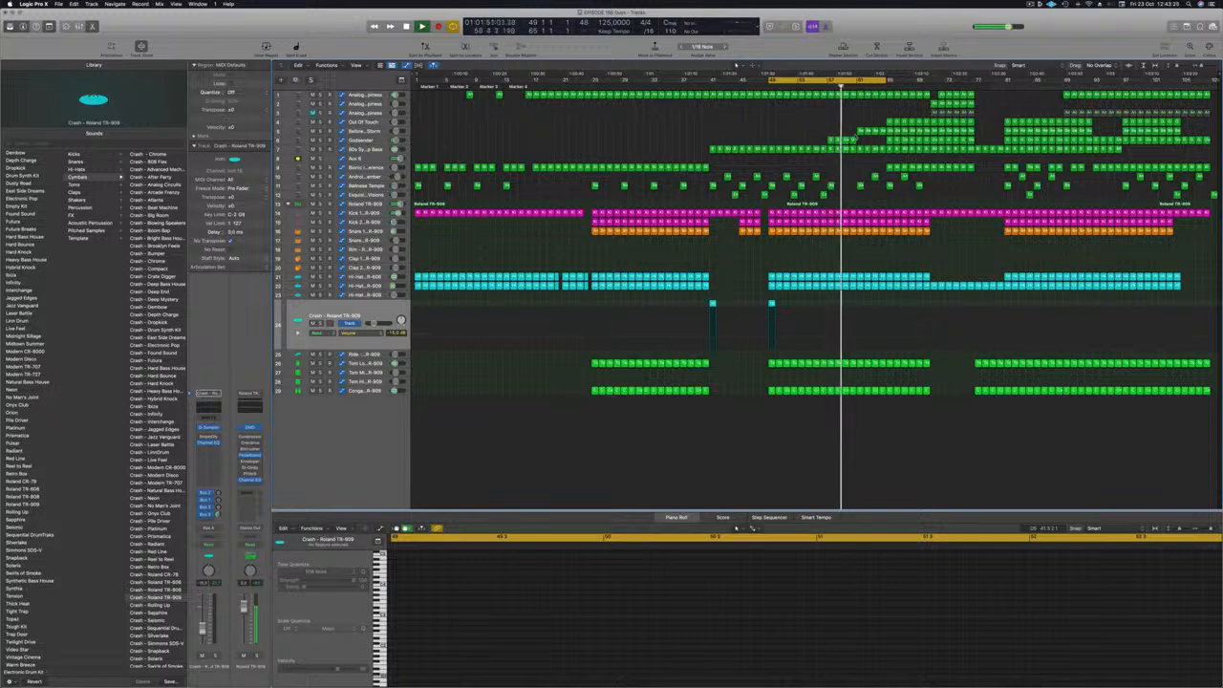
left_click(860, 132)
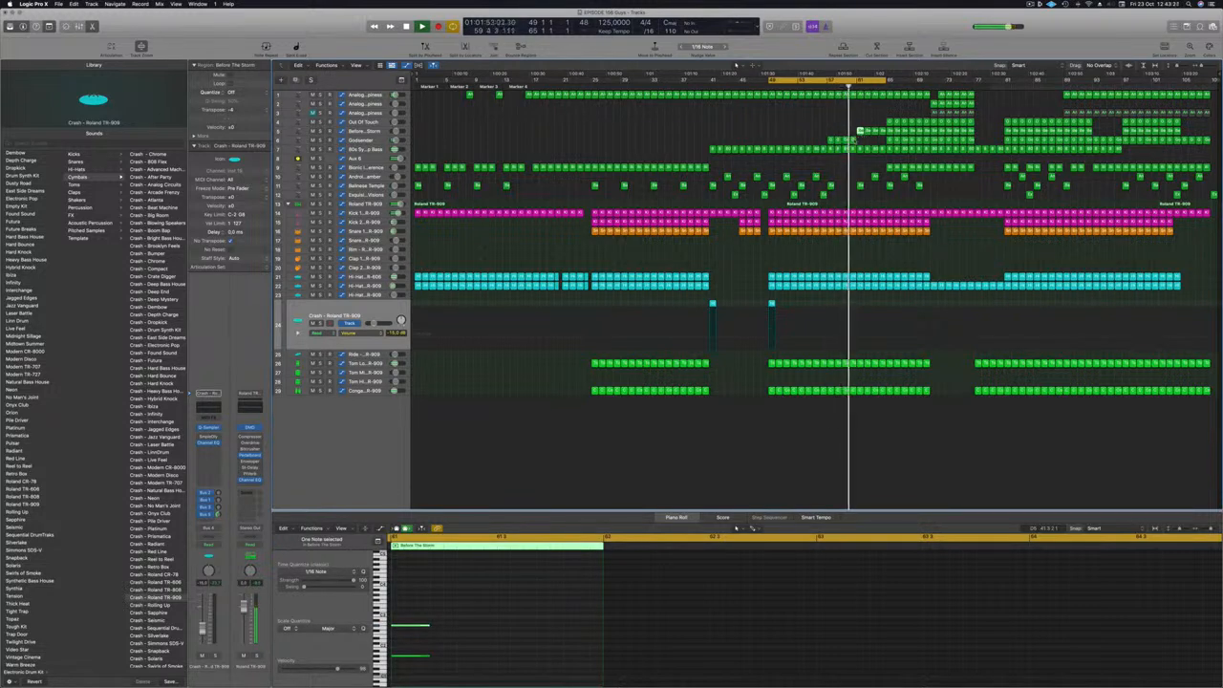
mouse_move(859, 140)
left_mouse_down()
mouse_move(830, 140)
mouse_move(860, 140)
left_mouse_up()
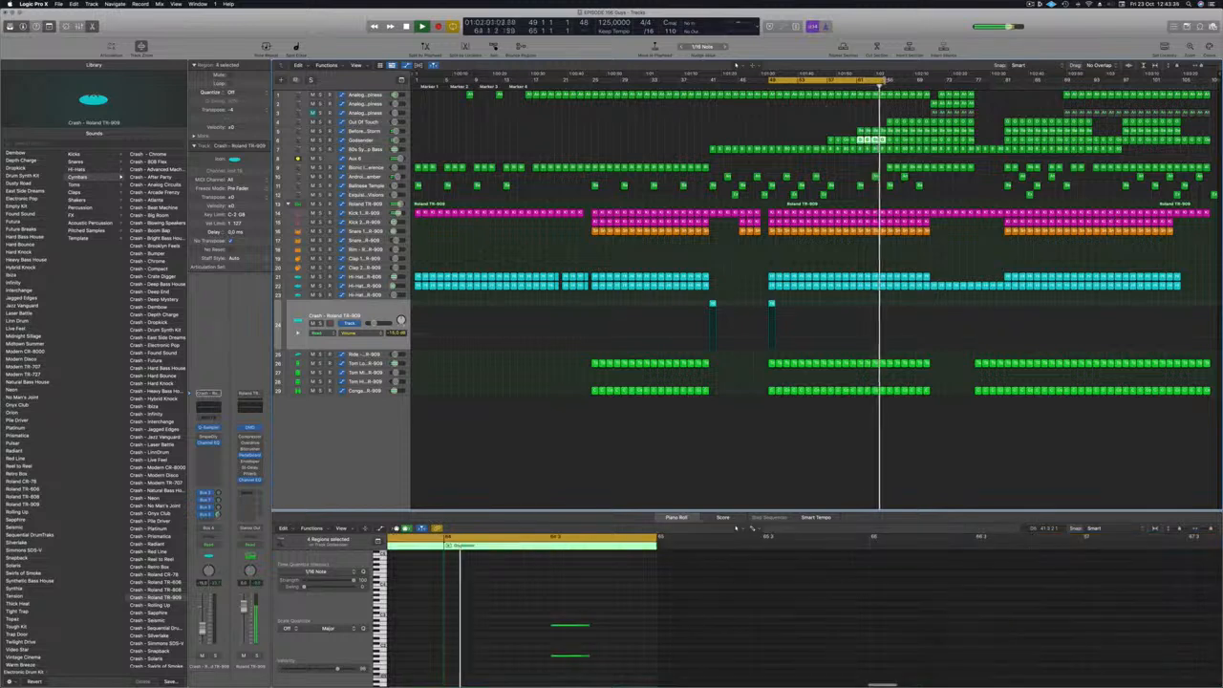
- Repeat the bars 65–73 section once across all tracks, and extend the cycle range to bars 65–81 for playback
left_click_drag(872, 82, 948, 79)
key("ctrl+super+r")
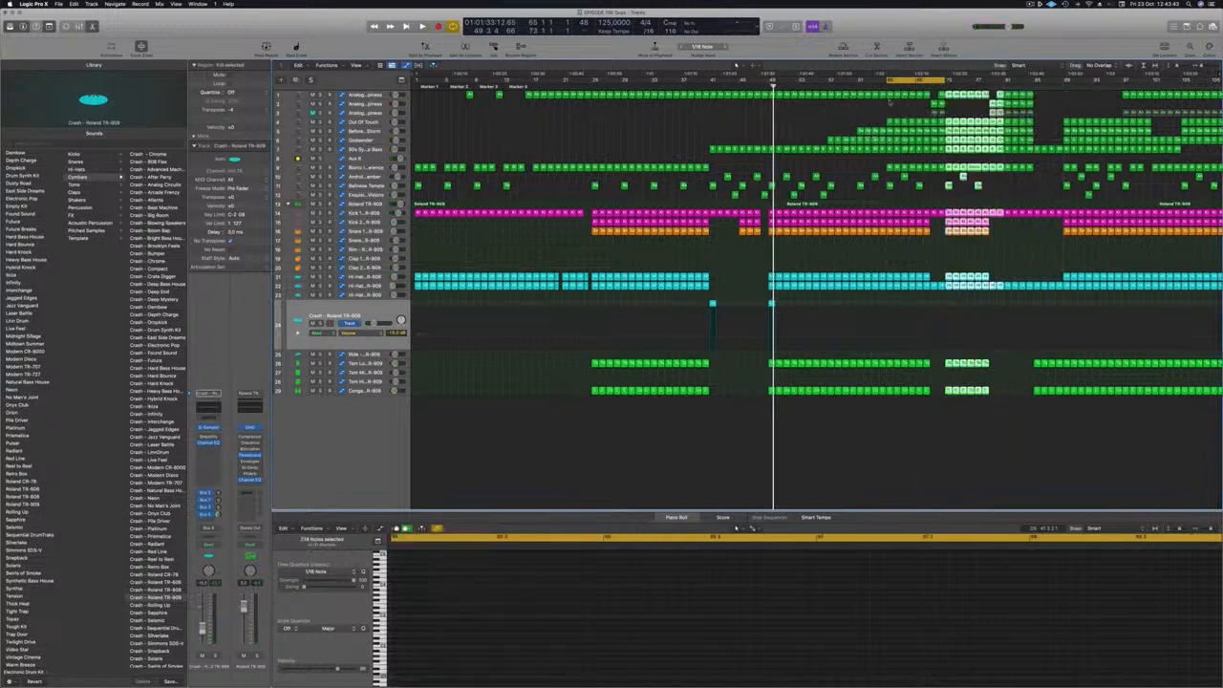
key("space")
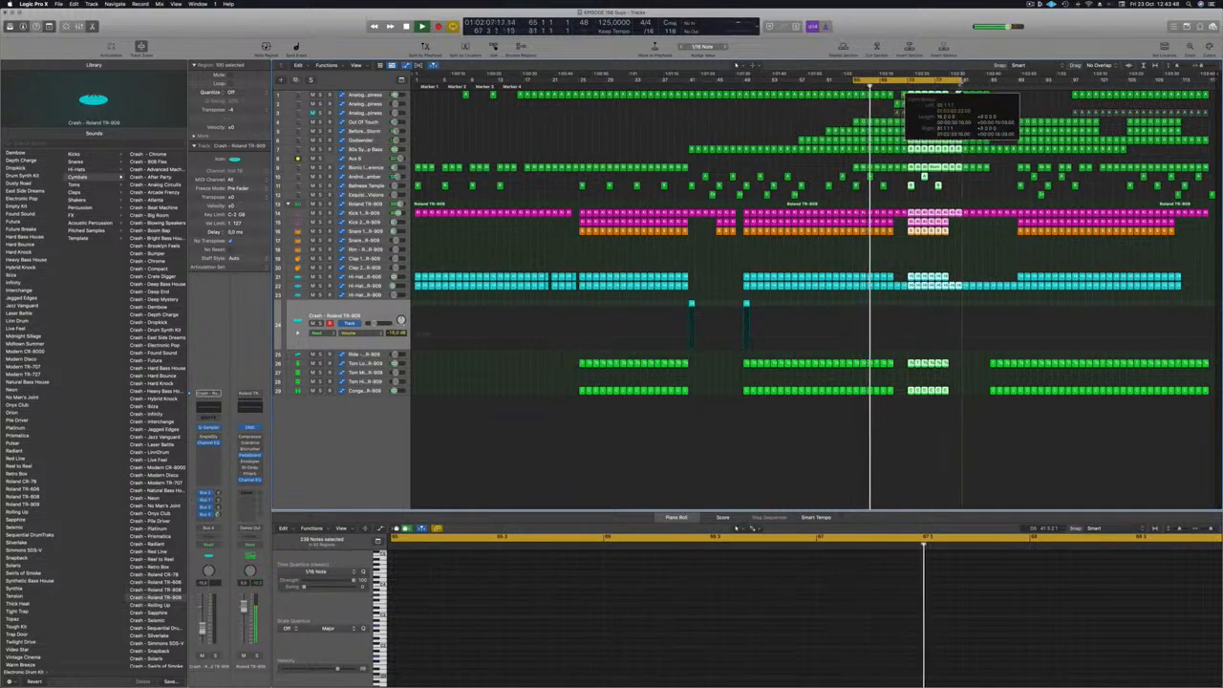
left_click(899, 262)
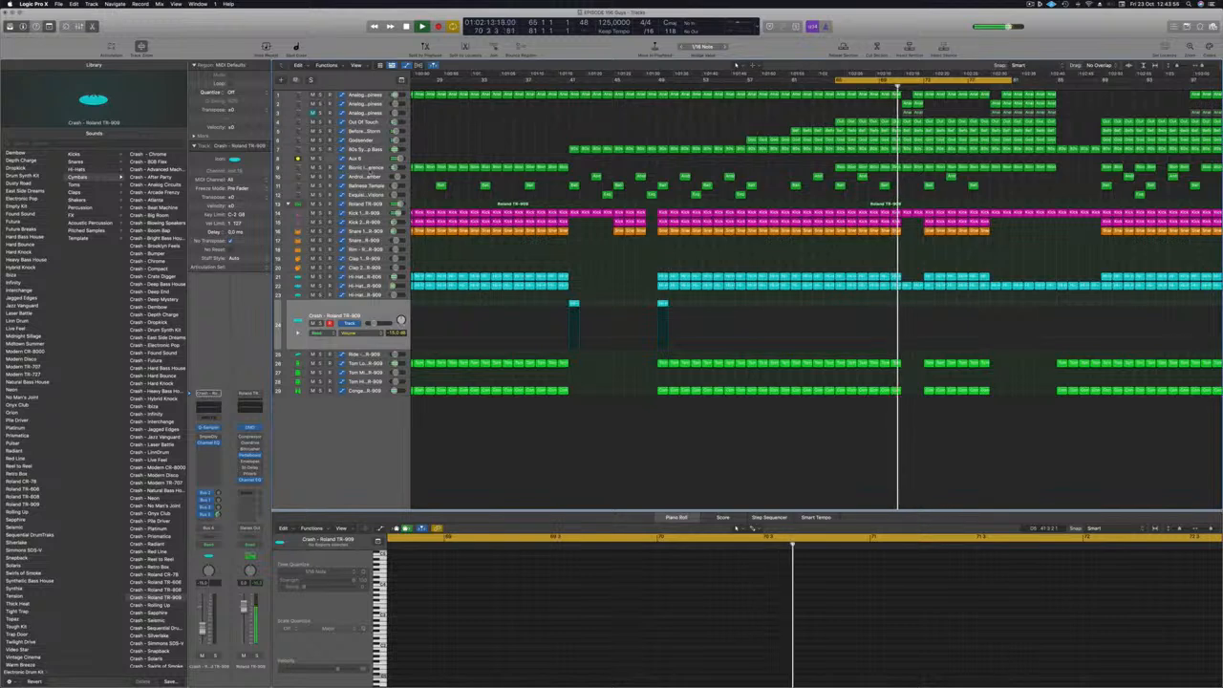
- Lower the Aux 6 frequency automation point at bar 65 and play from the start of the cycle
left_click(370, 167)
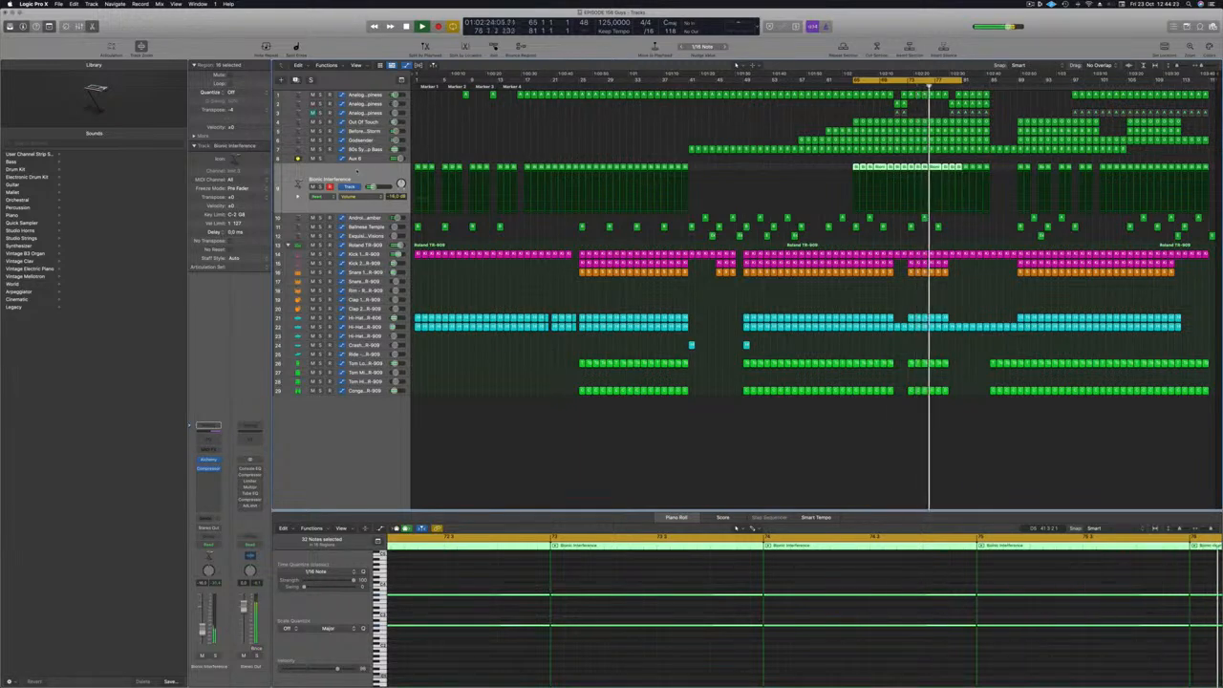
left_click(375, 158)
key("space")
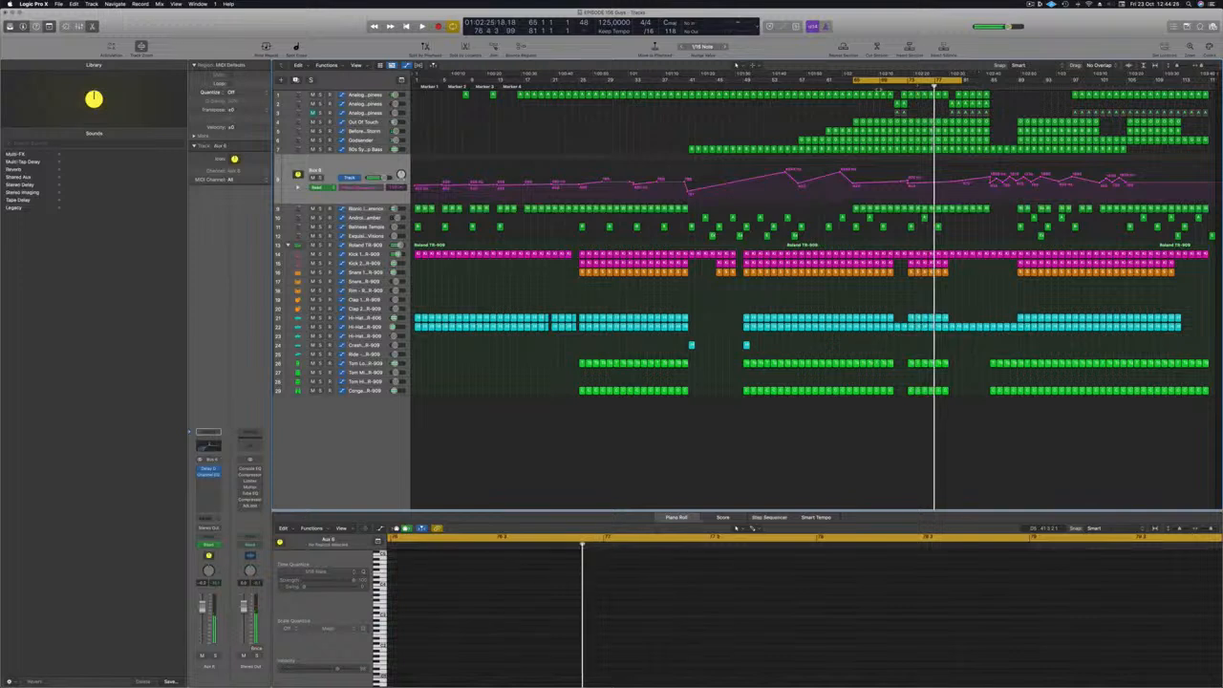
key("space")
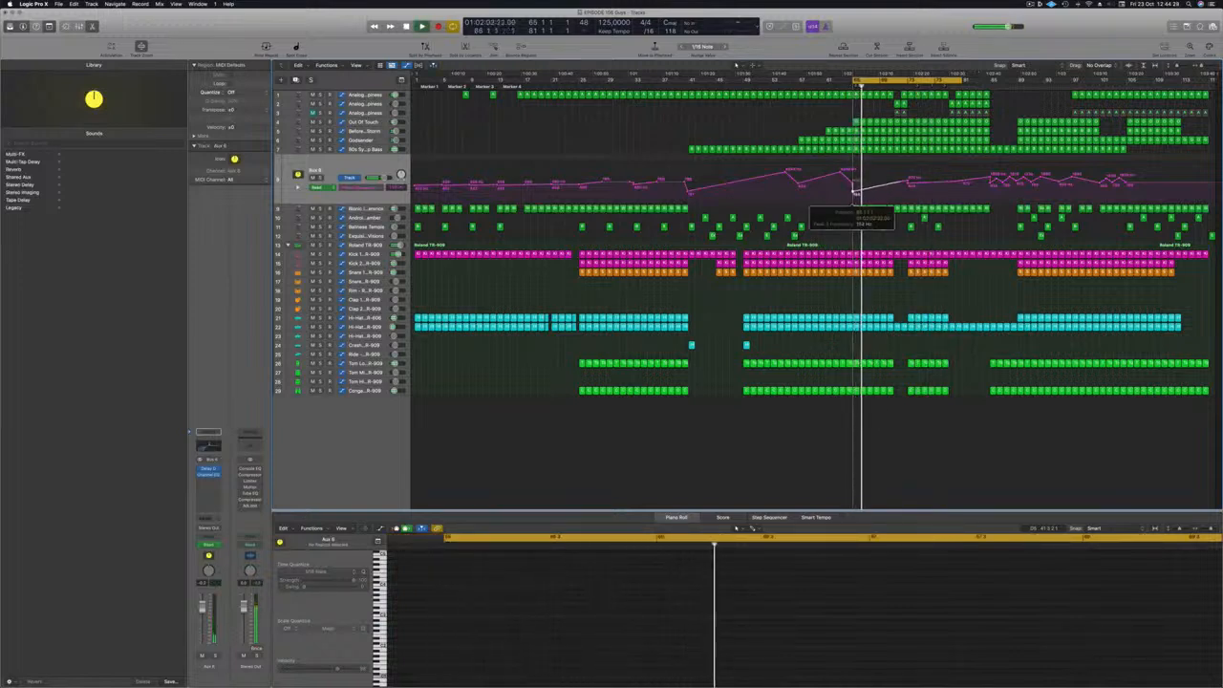
- With the Aux 6 Channel EQ open, shape the frequency automation to peak just before bar 73 and drop back, and extend the cycle range to bar 89
left_click(202, 448)
left_click_drag(860, 252, 671, 291)
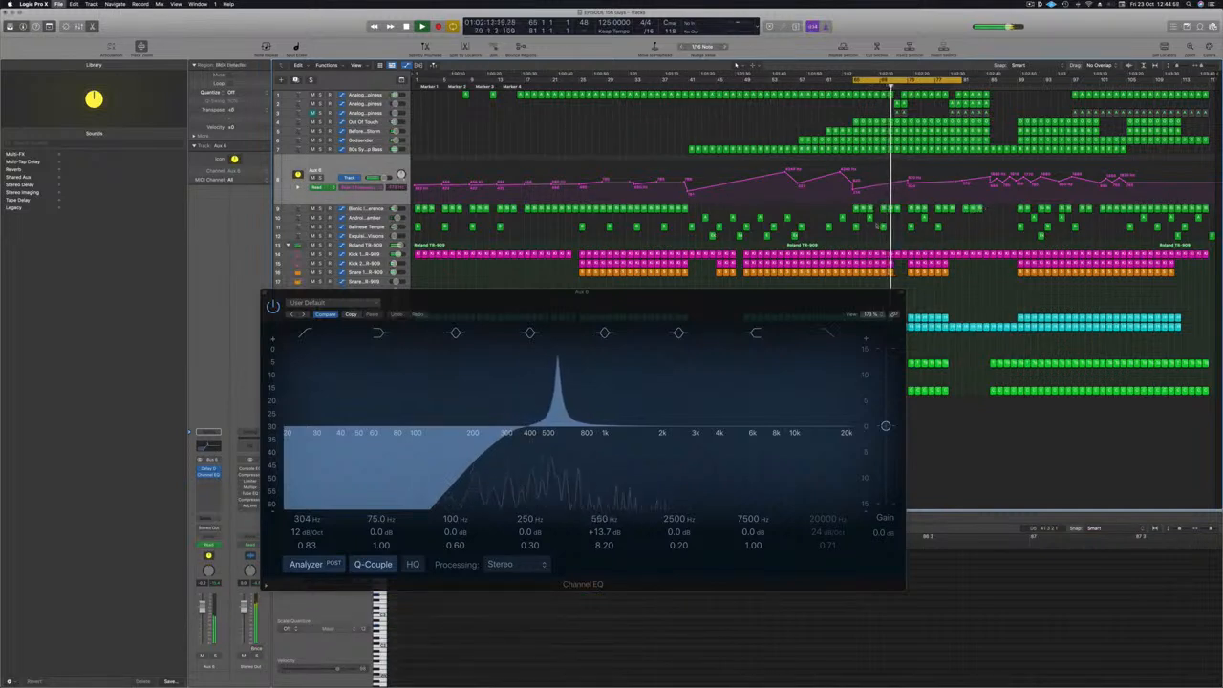
left_click_drag(759, 298, 805, 296)
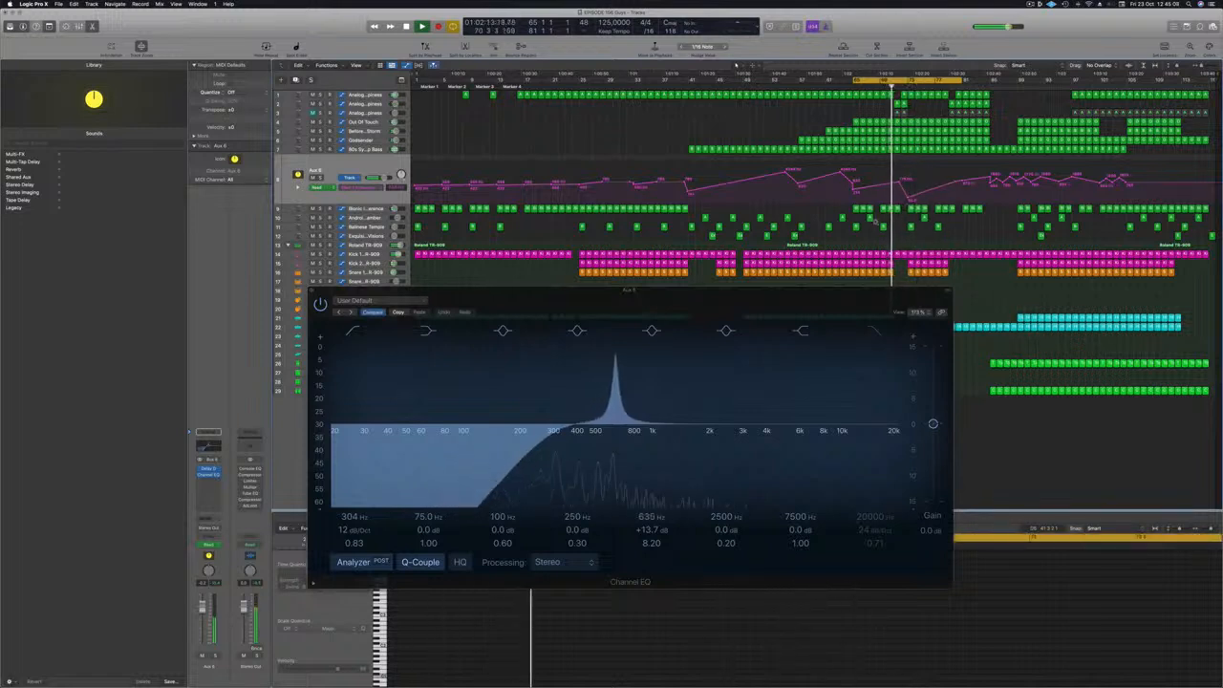
key("super+Right")
key("super+Right")
key("super+Right")
key("super+Right")
key("super+Right")
key("super+Right")
key("super+Right")
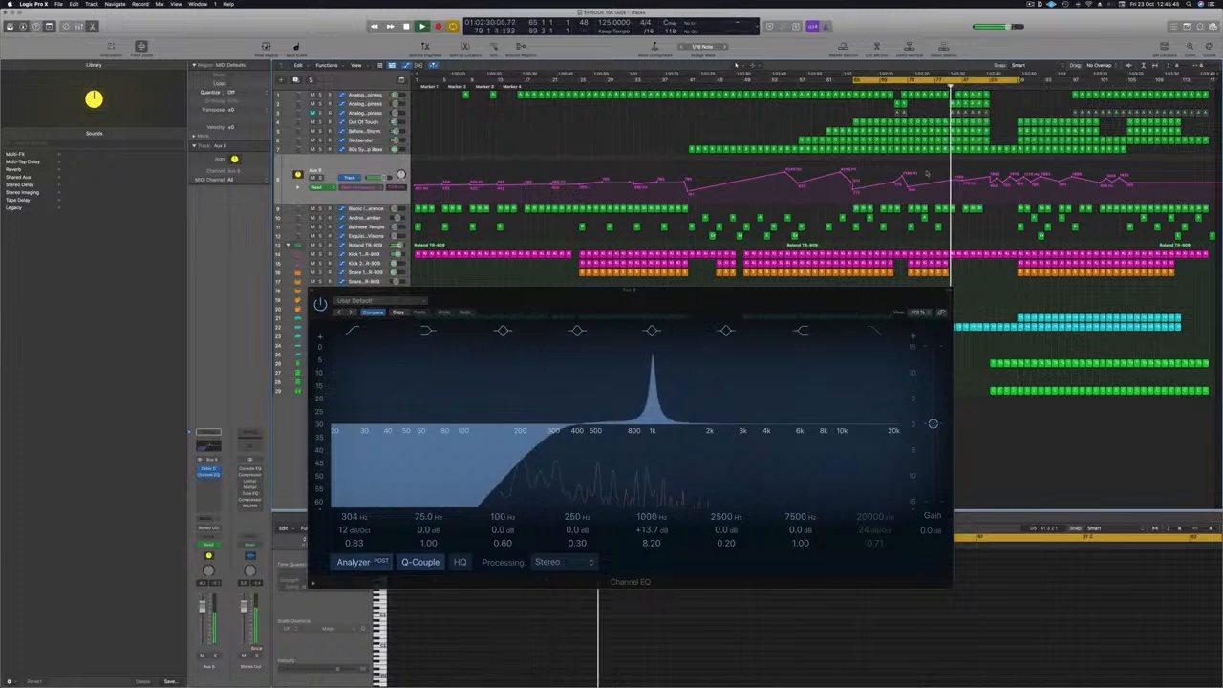
- Move the EQ window clear of the tracks and delete the four Hi-Hat Closed 2 regions at bars 85–88
left_click_drag(945, 290, 871, 499)
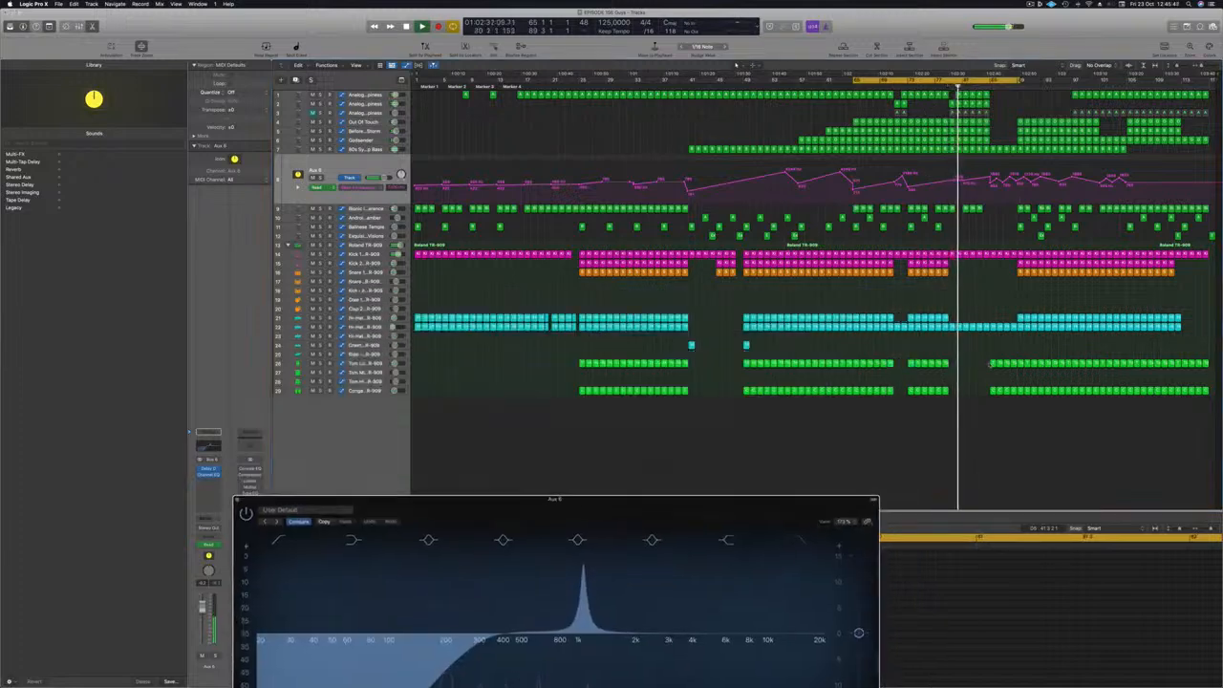
left_click(1003, 326)
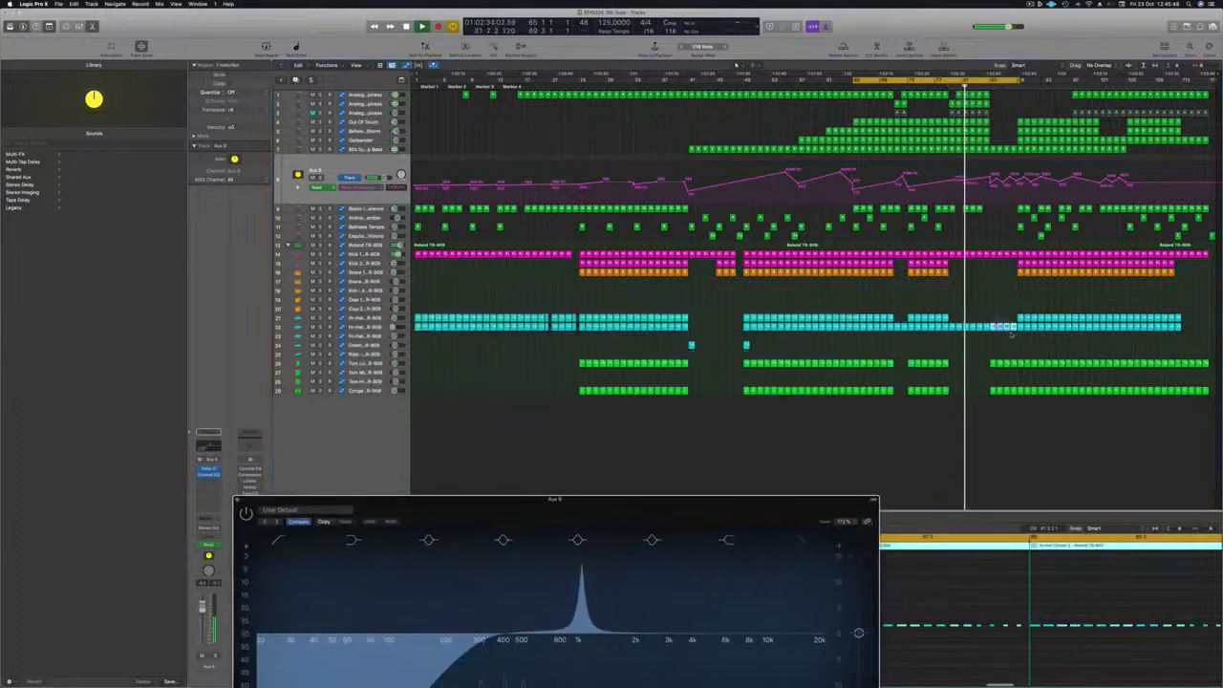
key("Delete")
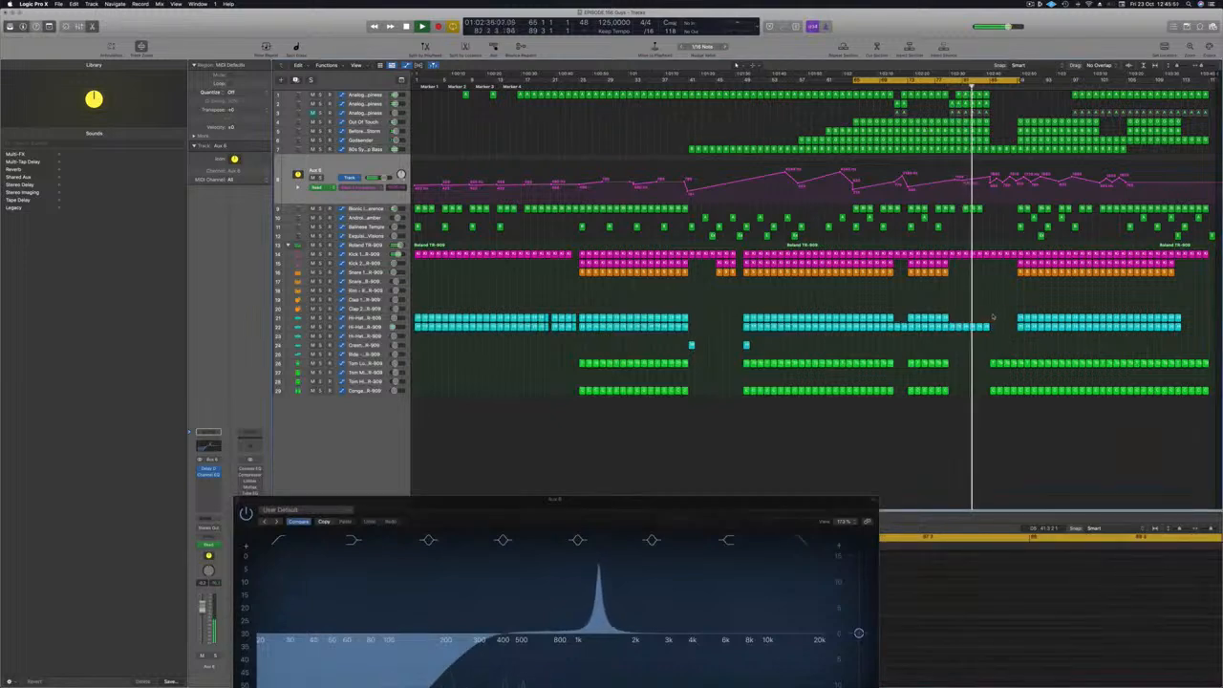
left_click_drag(993, 316, 1035, 402)
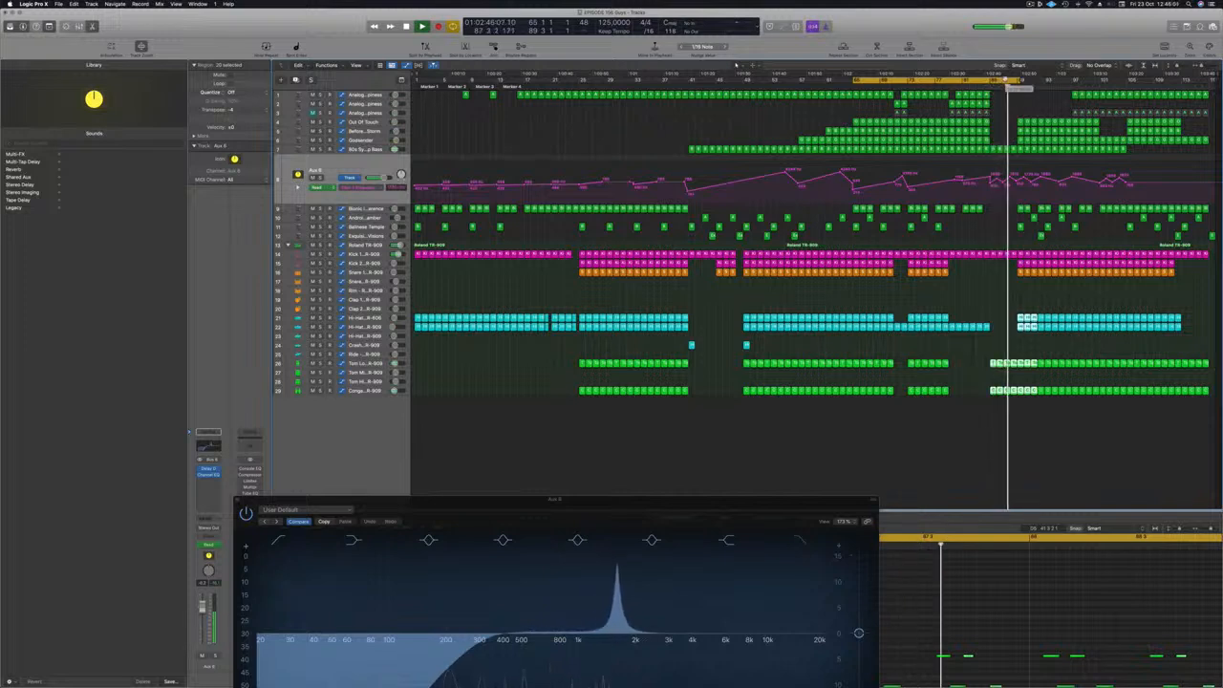
- Set the cycle range to bars 85–89 and repeat that section four times across all tracks
key("c")
left_click_drag(990, 84, 1015, 84)
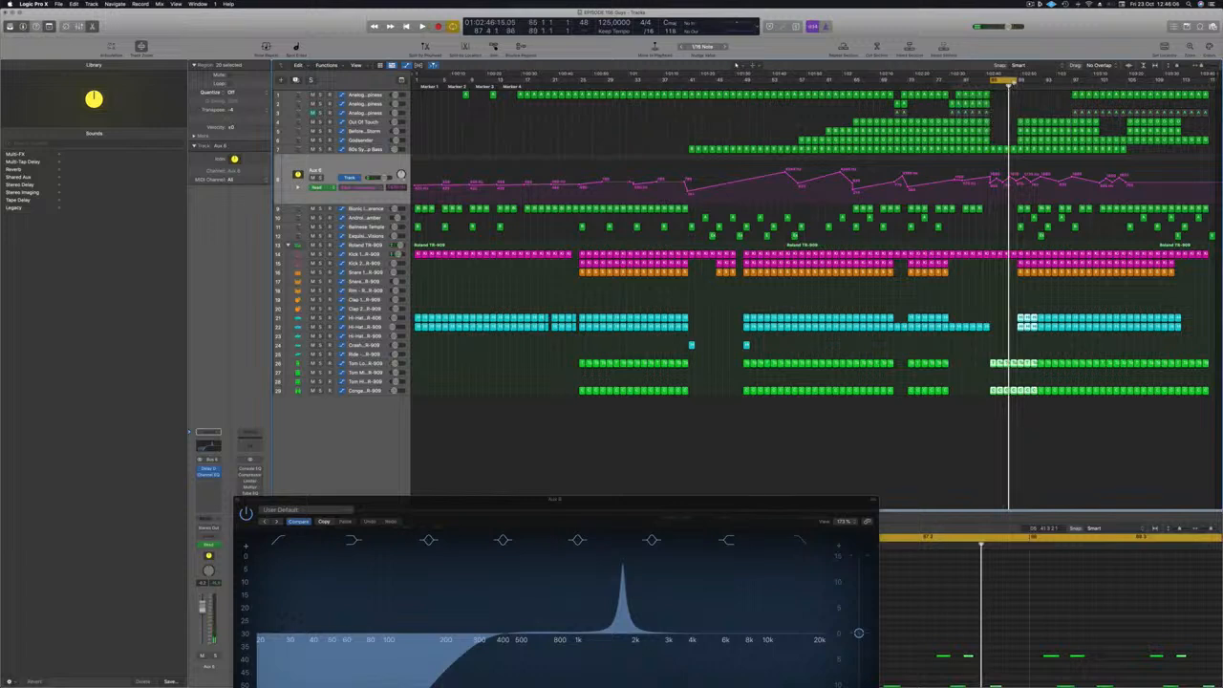
key("ctrl+super+r")
key("ctrl+super+r")
key("ctrl+super+r")
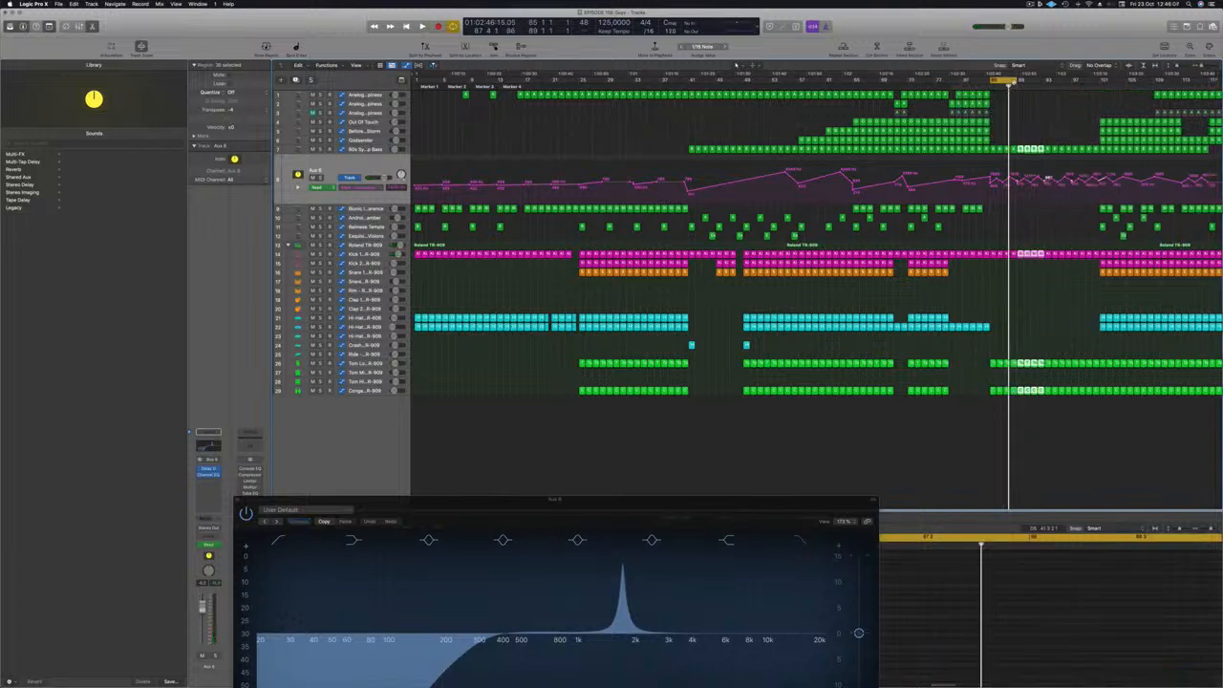
key("super+r")
- Extend the cycle range to bar 97, play into the break and select the Roland TR-909 track
key("super+Left")
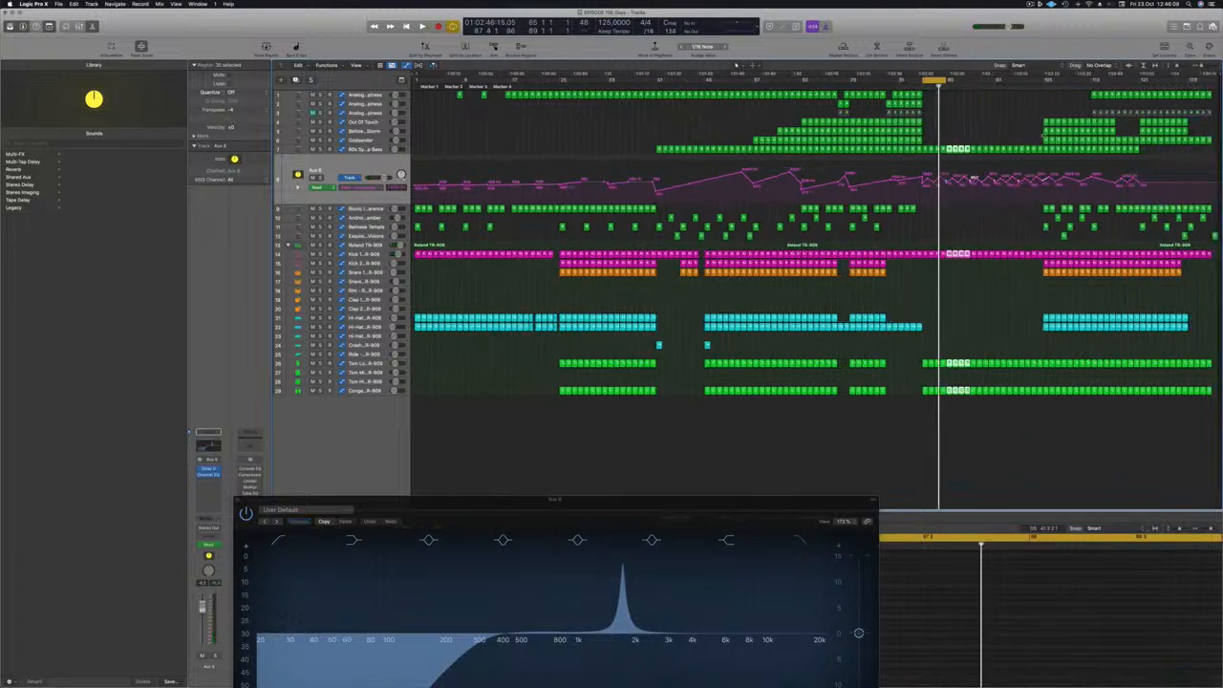
key("space")
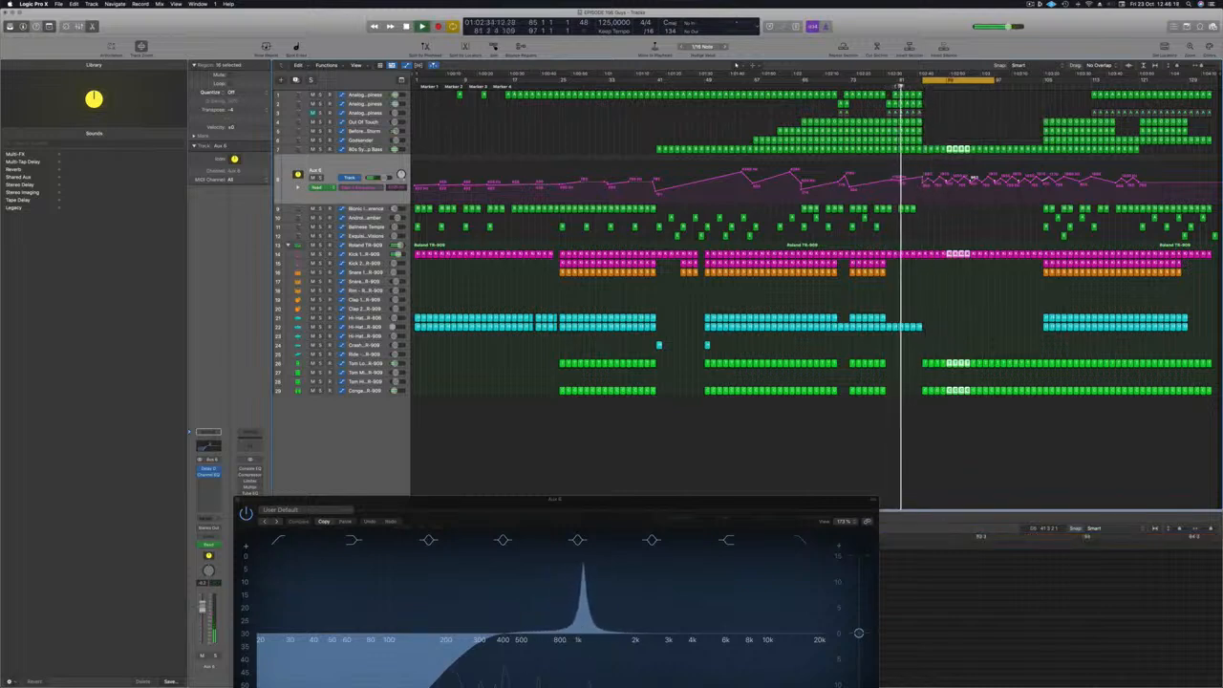
left_click(382, 253)
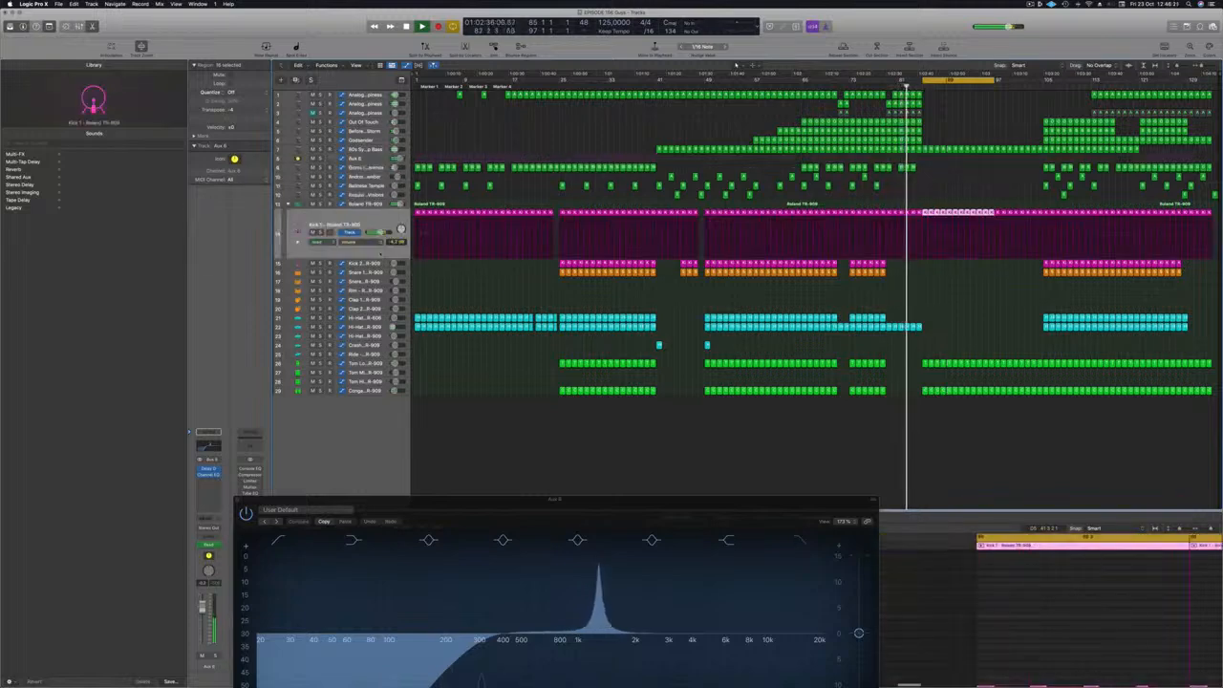
key("Up")
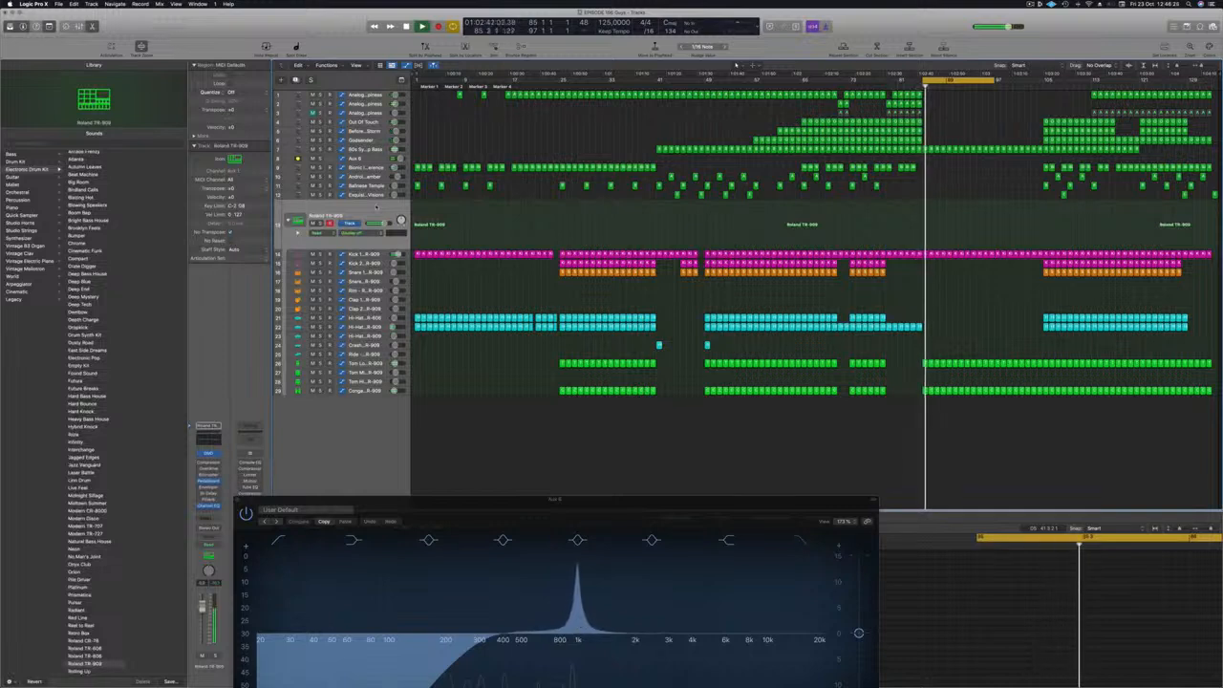
key("space")
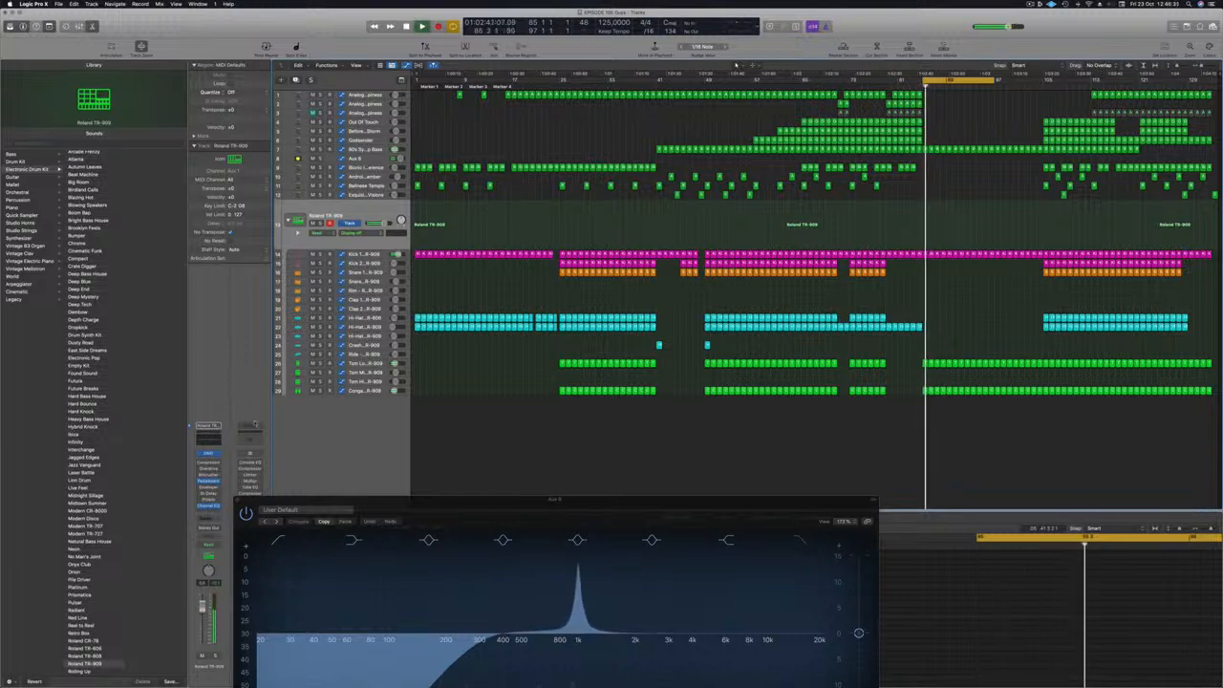
- Move the Aux 6 Channel EQ window off the mixer area and close it
left_click_drag(484, 499, 929, 402)
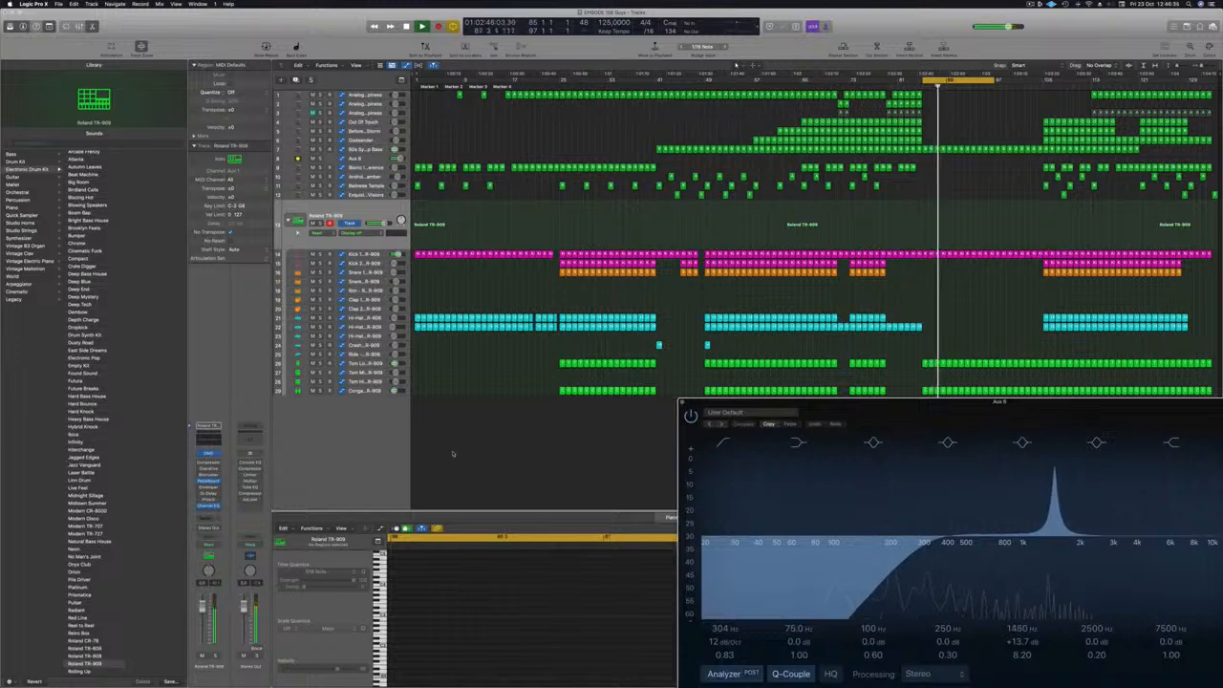
key("x")
left_click_drag(831, 401, 700, 341)
key("x")
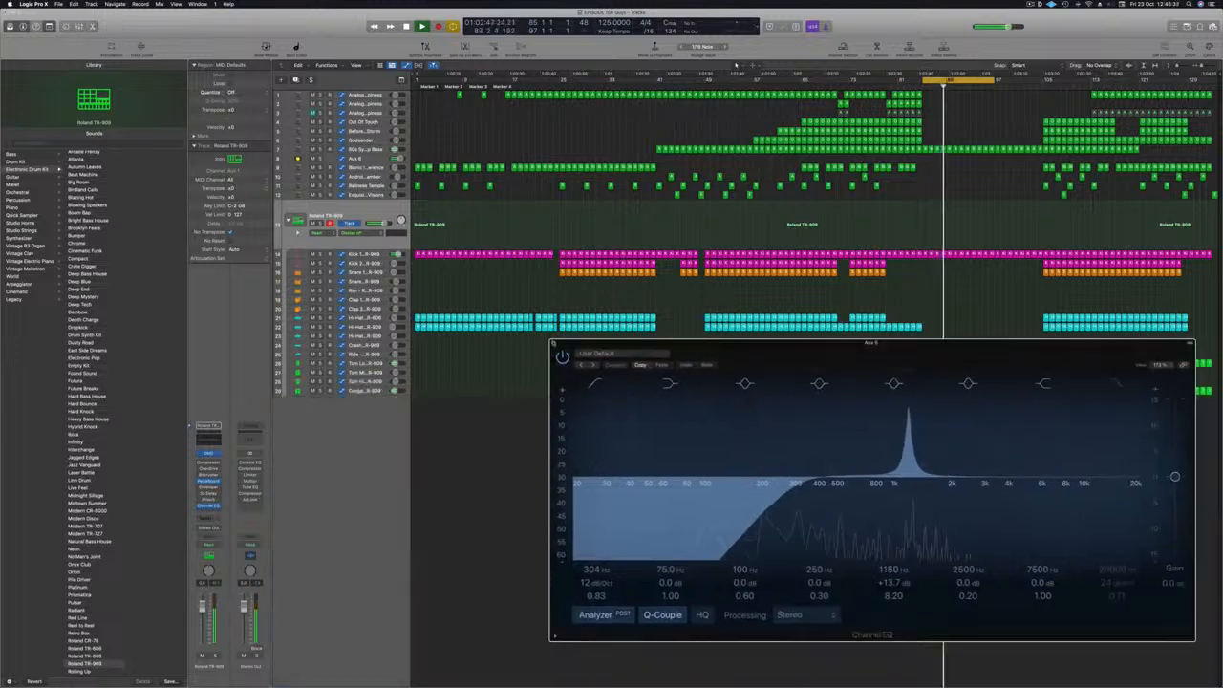
left_click(558, 344)
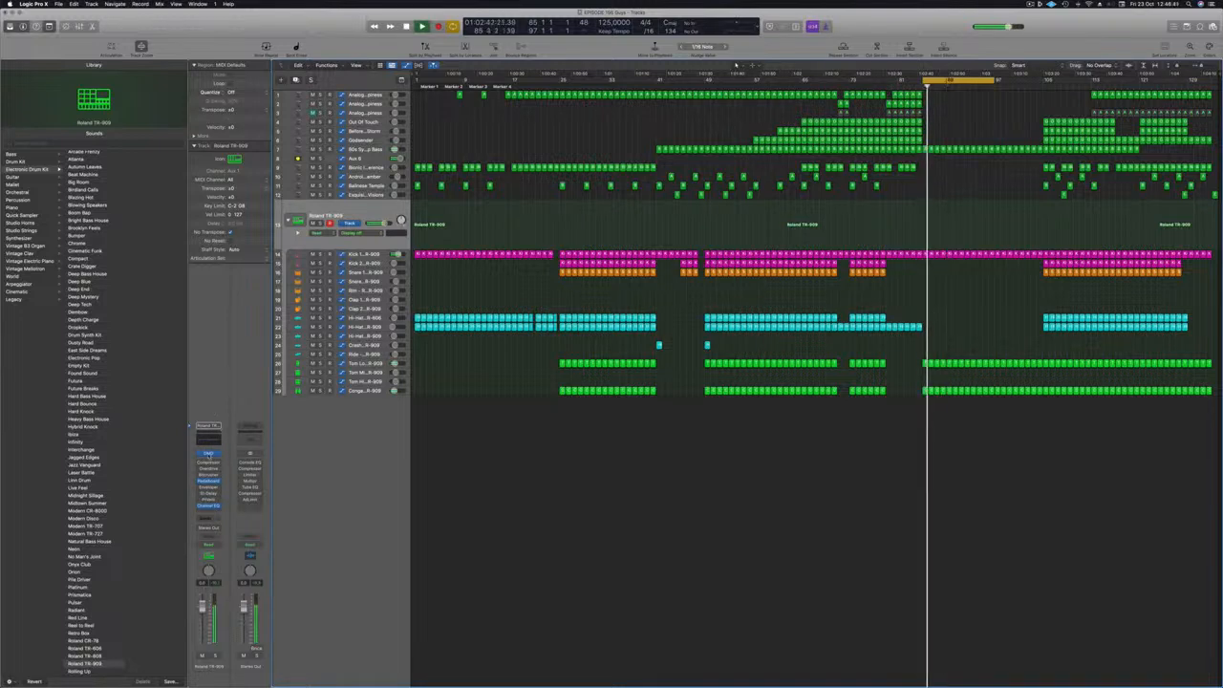
- Set the Roland TR-909 to Touch automation and record a falling high cut filter sweep in Drum Machine Designer from bar 85 to 89
left_click(209, 455)
left_click_drag(1039, 121, 818, 120)
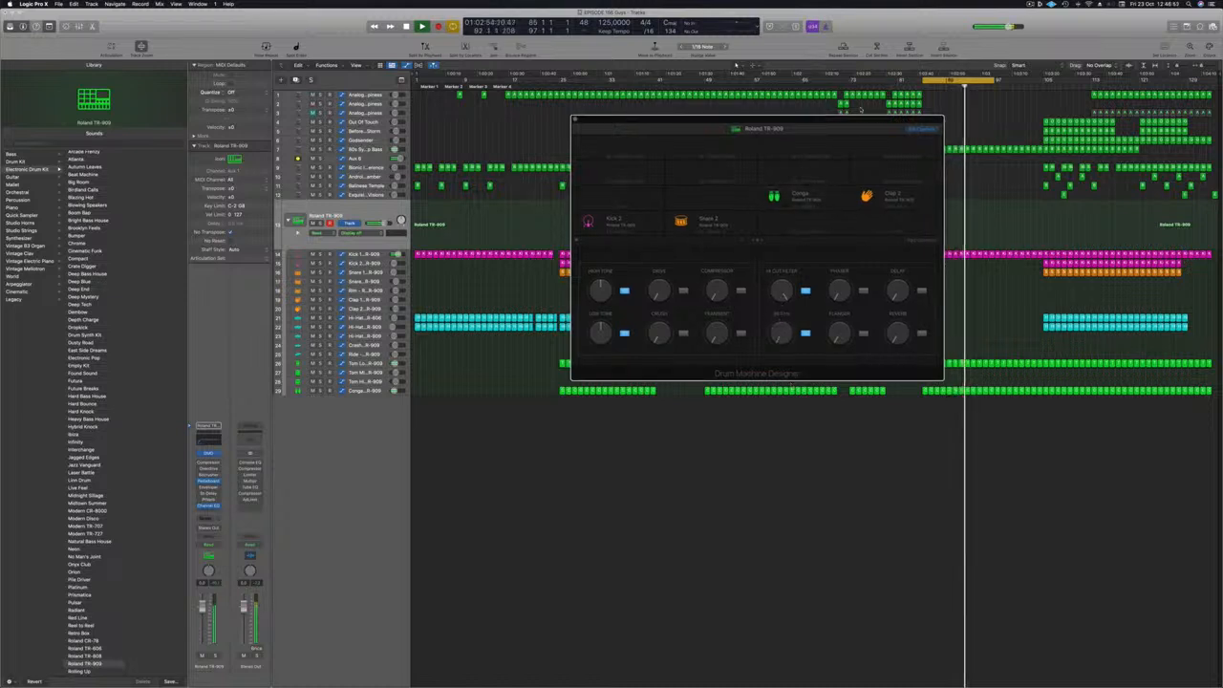
left_click_drag(856, 122, 741, 220)
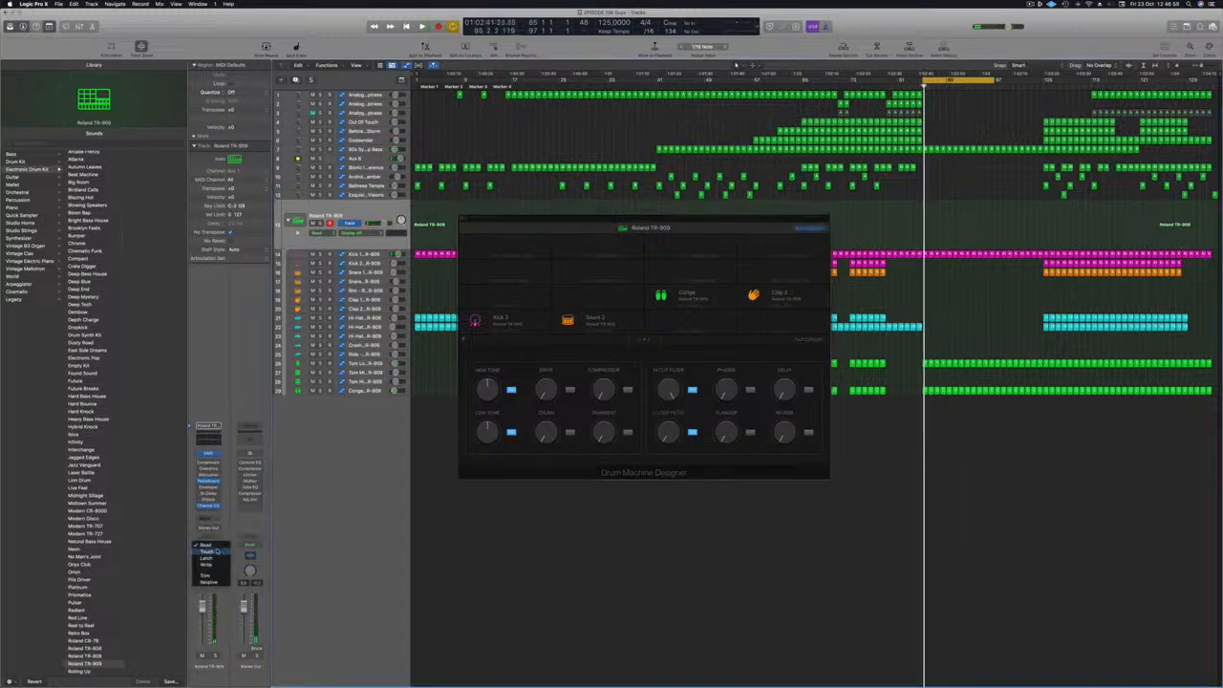
key("space")
left_click_drag(668, 390, 668, 463)
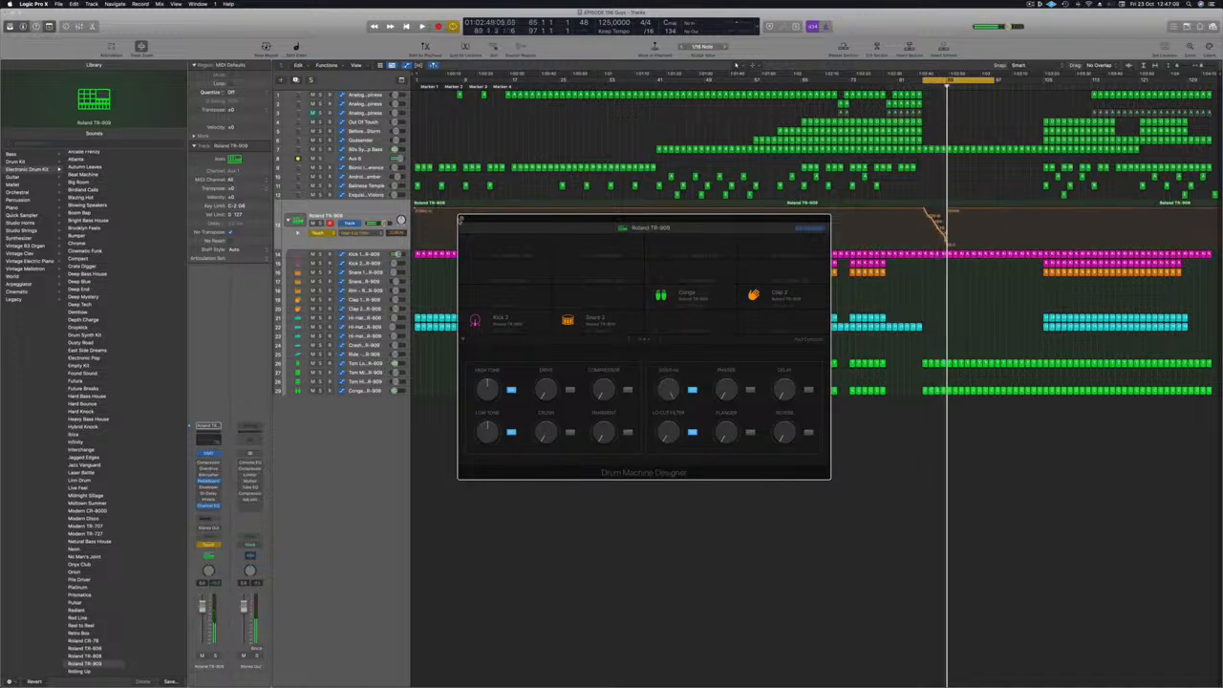
left_click(462, 219)
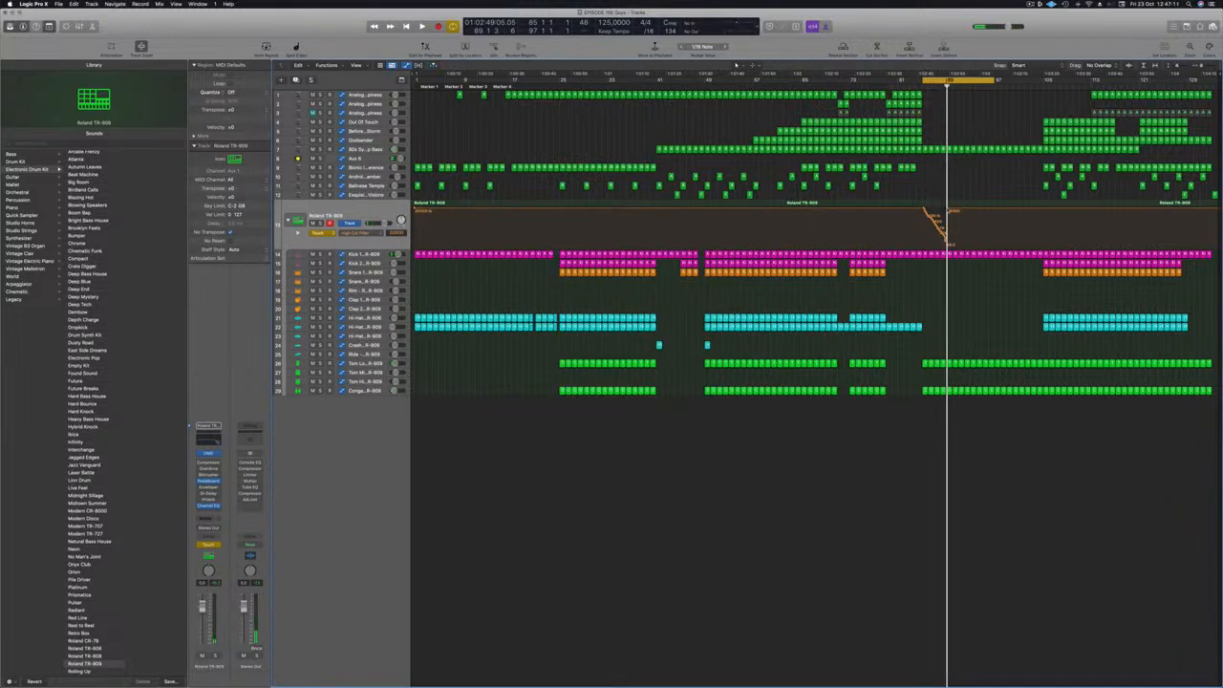
- Reshape the recorded Roland TR-909 High Cut Filter automation into a straight ramp down from bar 85 to bar 89, staying low after it
mouse_move(947, 210)
left_mouse_down()
mouse_move(923, 210)
mouse_move(954, 218)
left_mouse_up()
key("super+Right")
key("super+Right")
key("super+Right")
key("super+Right")
key("super+Right")
key("super+Right")
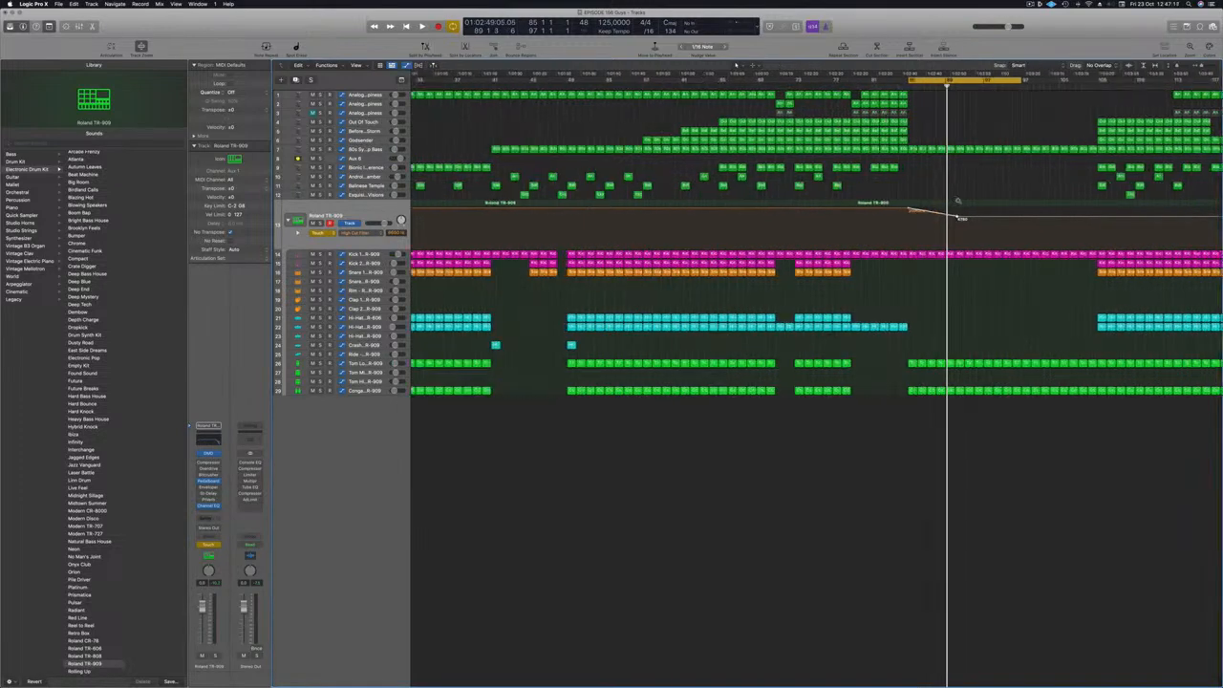
left_click_drag(963, 218, 947, 249)
key("super+Left")
key("super+Left")
key("super+Left")
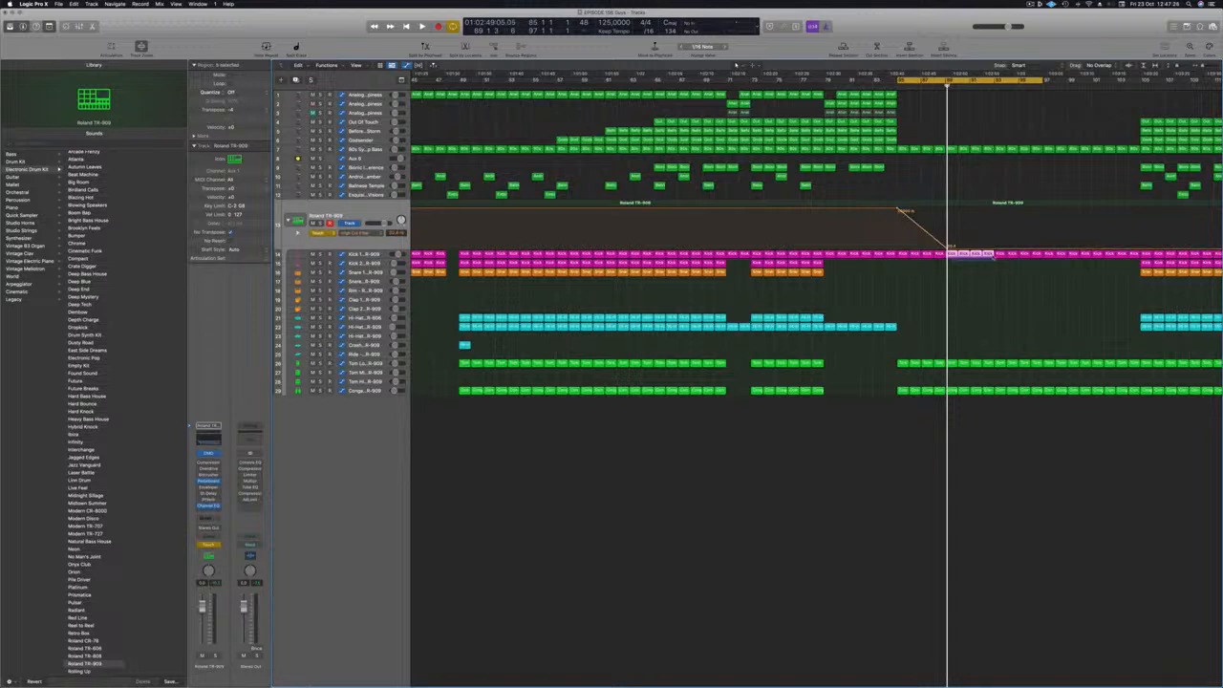
- Delete the Kick 1, low tom and conga regions at bars 89–92 while playing the break
key("space")
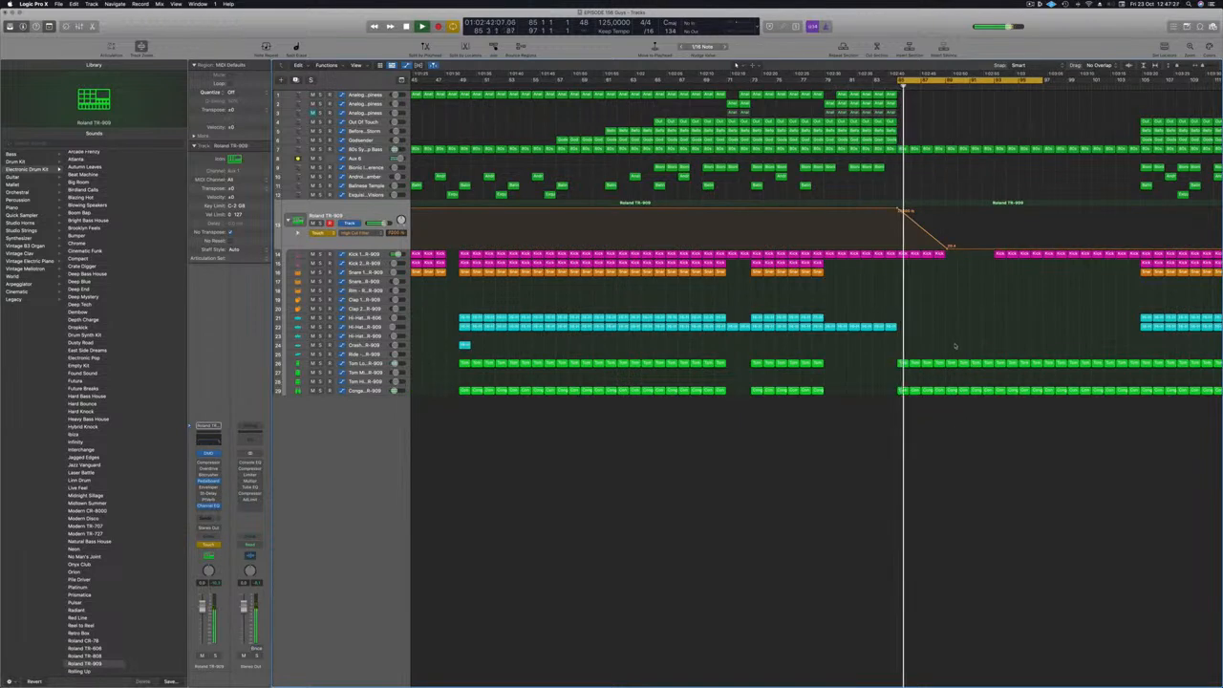
left_click_drag(949, 354, 997, 396)
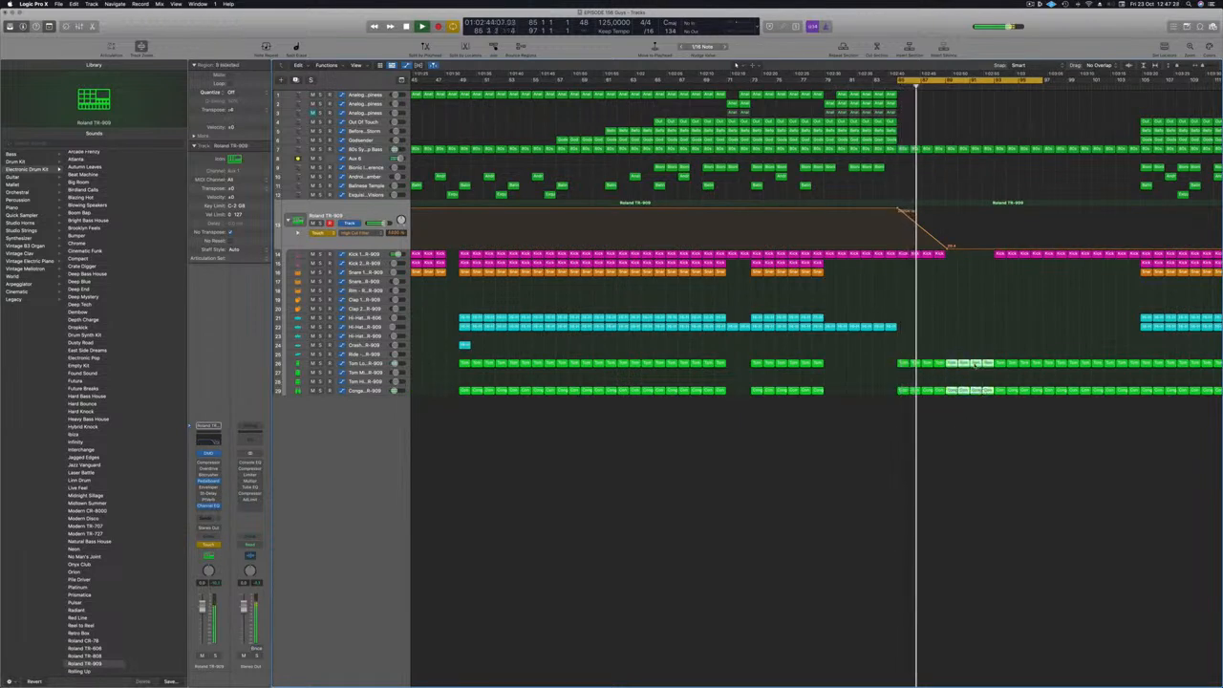
key("Delete")
- Delete the four Kick 1 regions at bars 93–96 so the kick stays out until bar 97
key("super+Left")
key("super+Left")
key("super+Left")
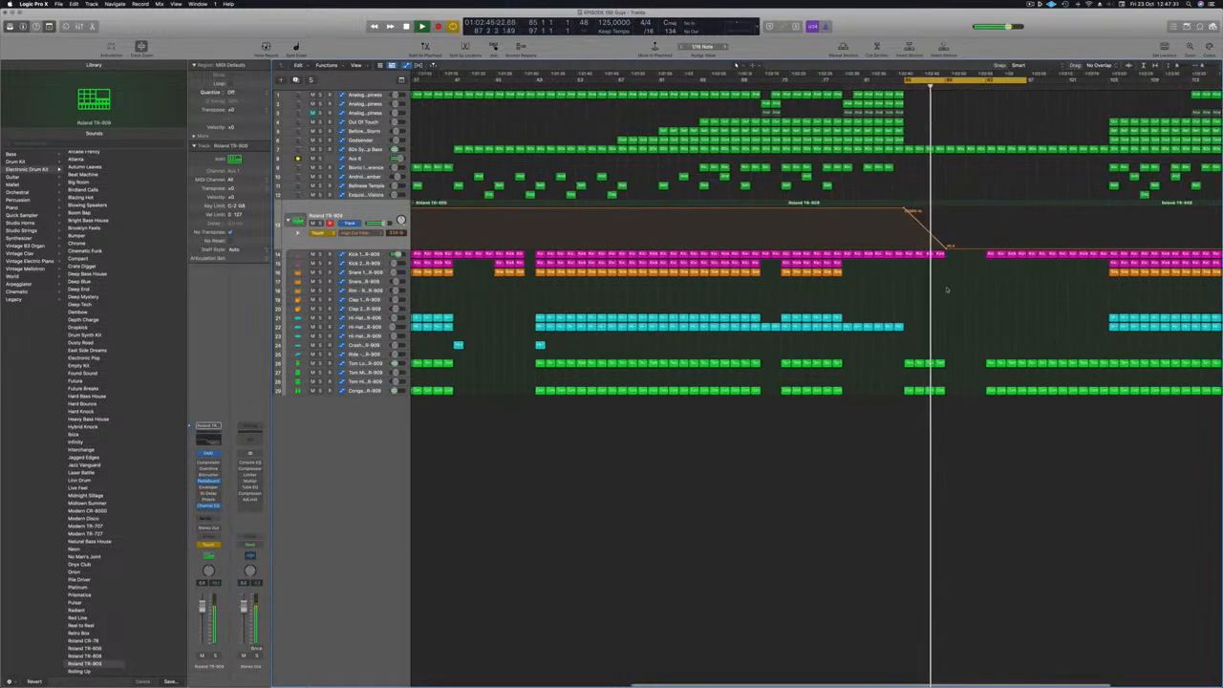
scroll(947, 290, "left", 2)
scroll(972, 179, "right", 5)
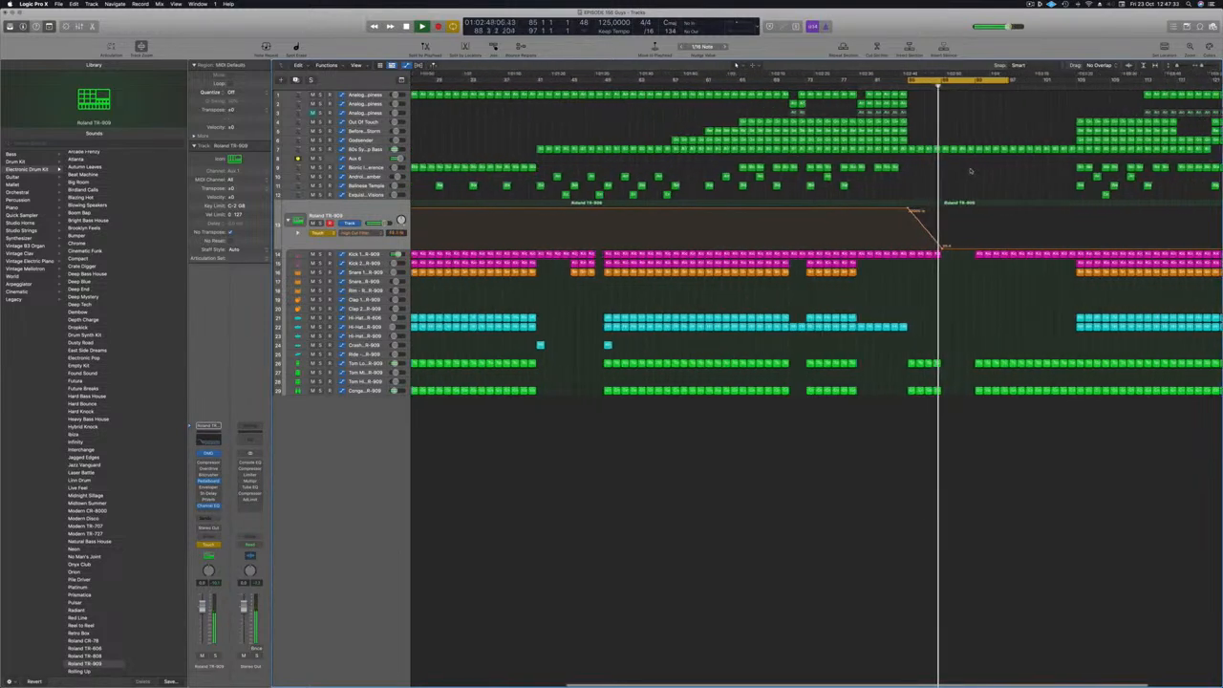
scroll(970, 169, "down", 2)
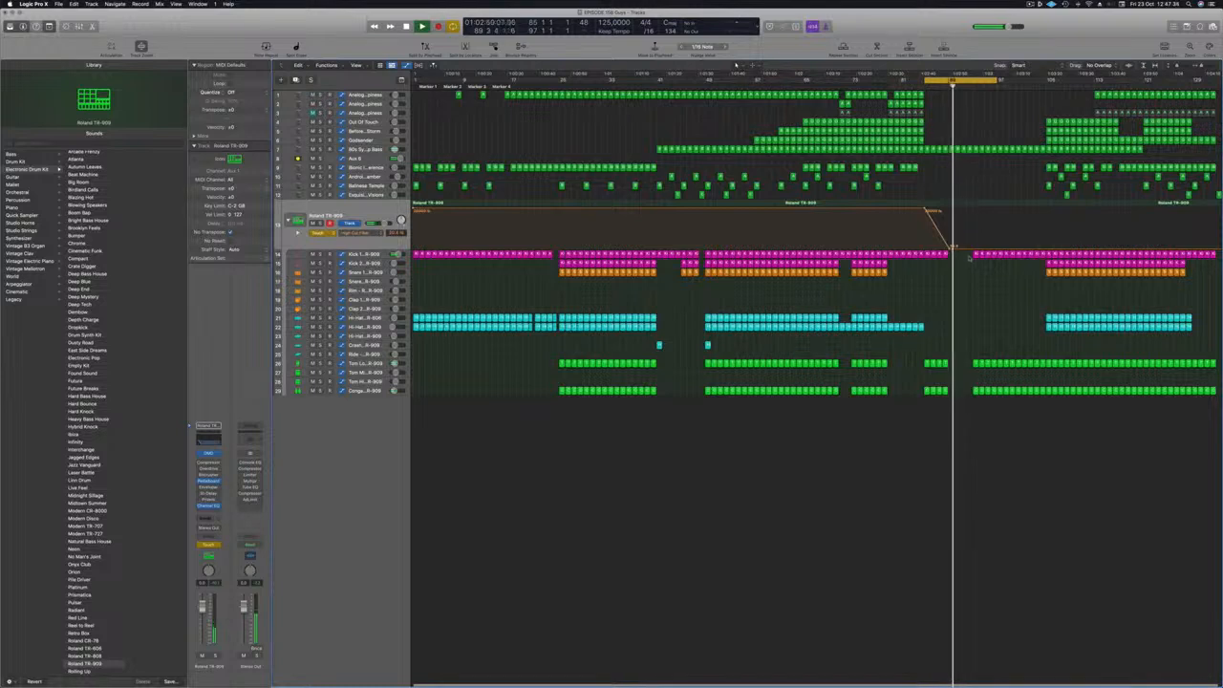
left_click_drag(987, 256, 994, 257)
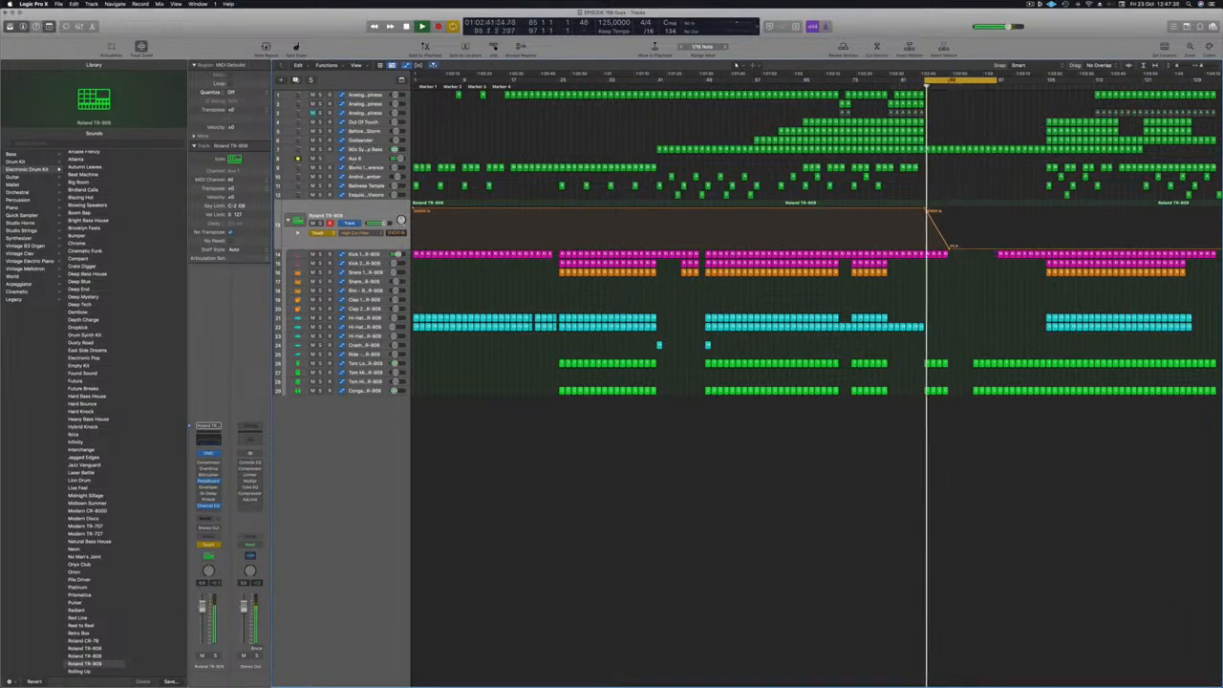
- Replace the zigzag Aux 6 automation between bars 85 and 105 with a drop at bar 85 and one long rise
left_click(363, 158)
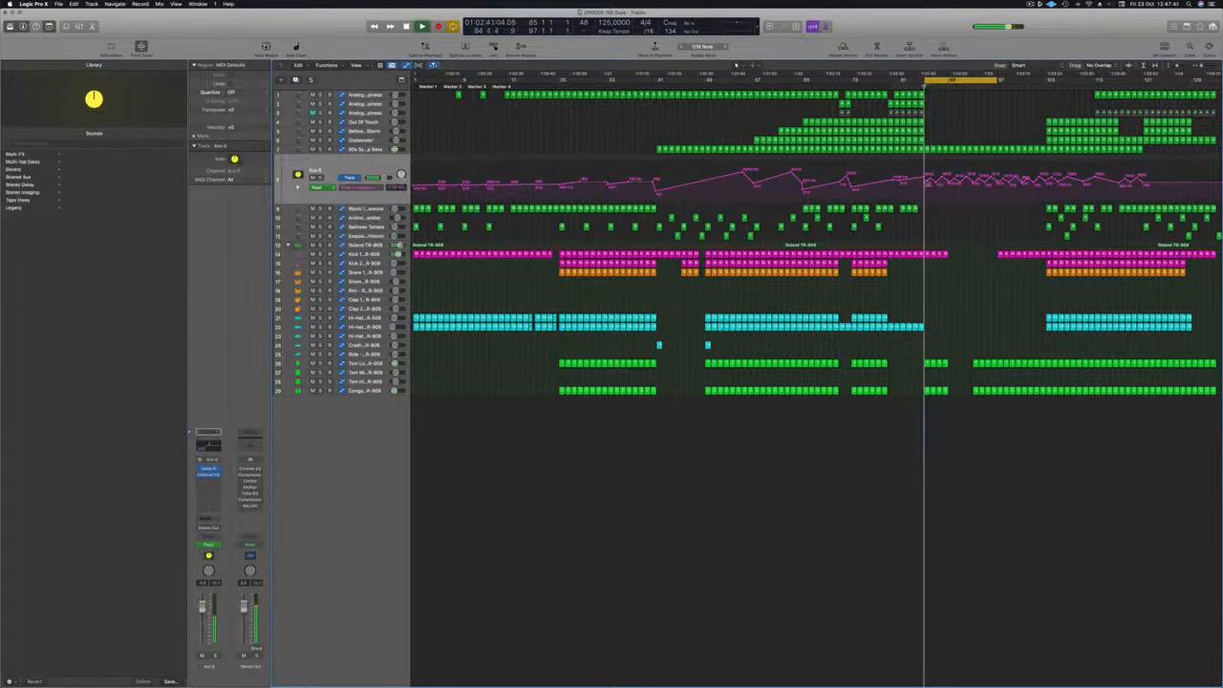
left_click_drag(940, 177, 1049, 178)
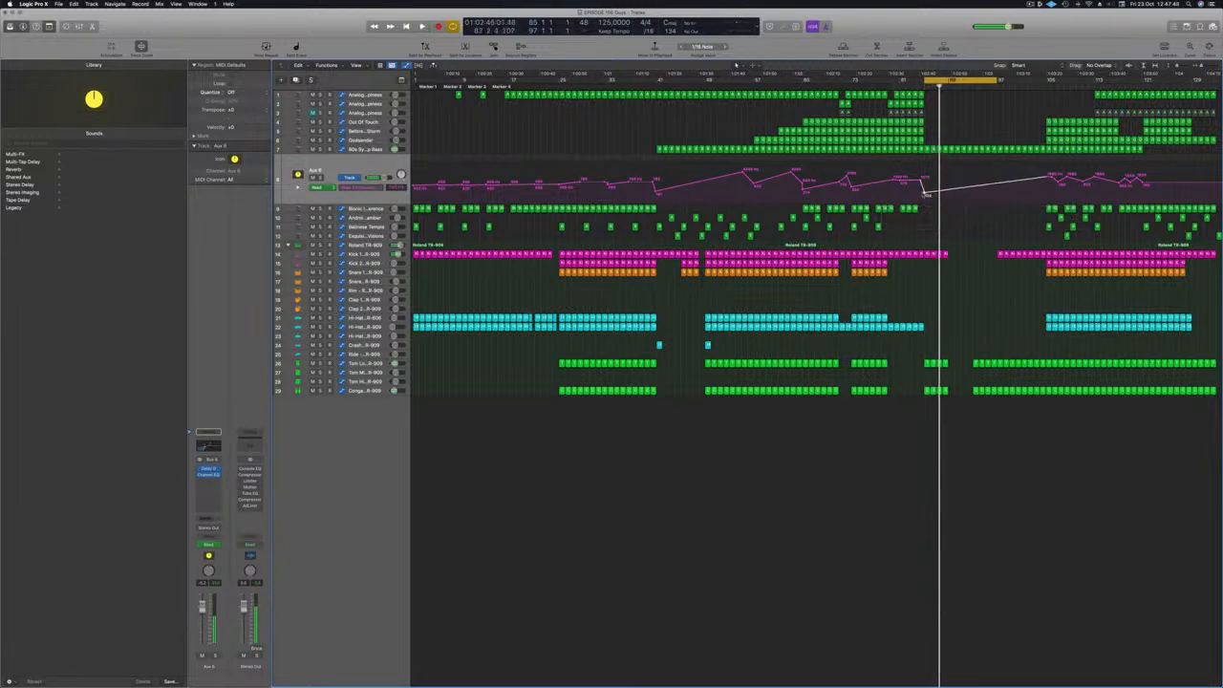
- Merge the first sawtooth ramps of the 80s Synth Pop Bass automation into one longer rise from bar 85
key("Up")
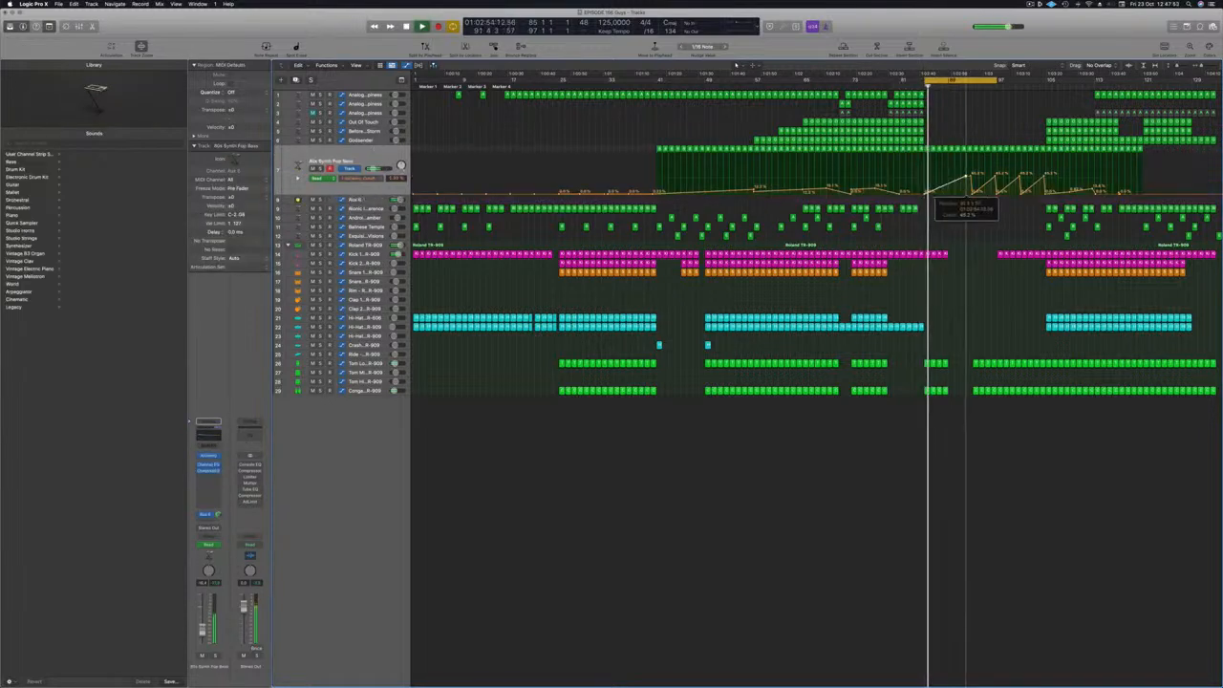
left_click_drag(967, 175, 1018, 176)
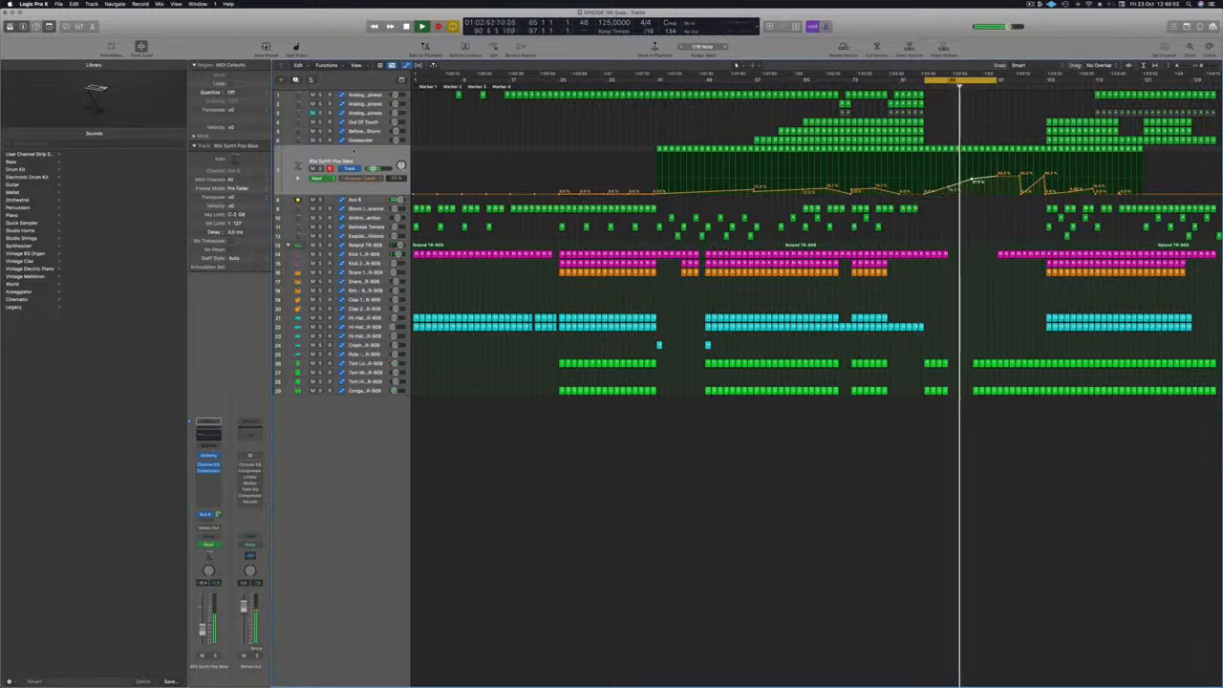
left_click(291, 187)
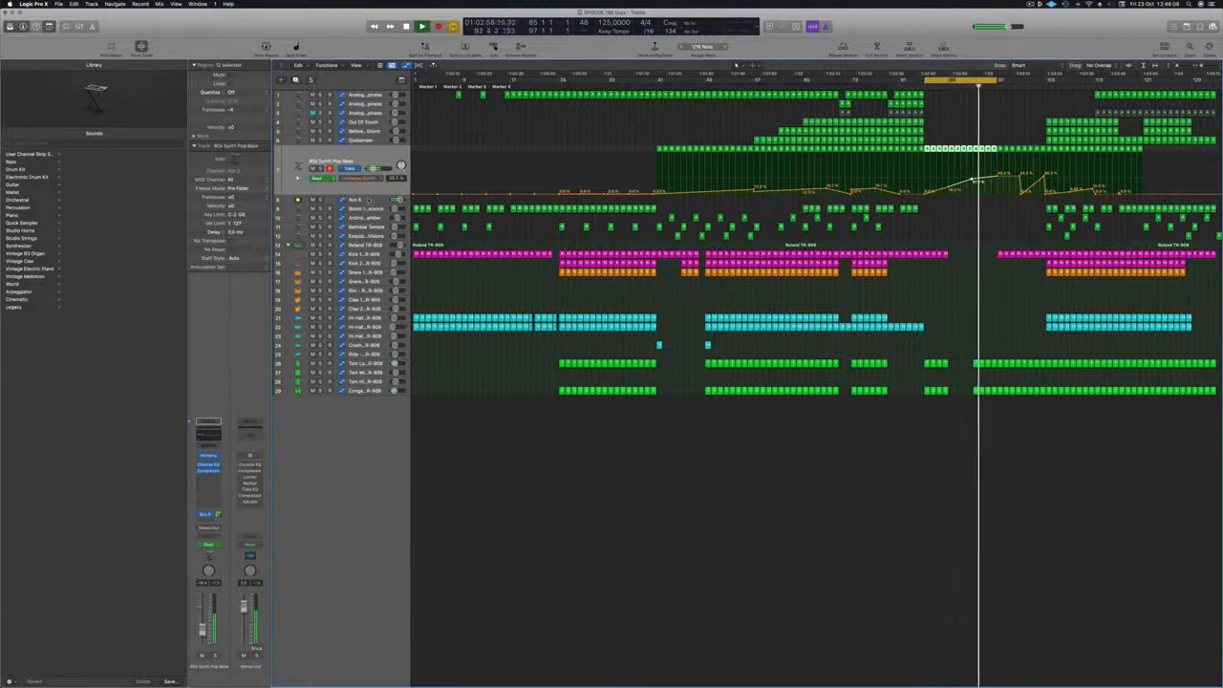
- Extend the cycle range to bar 105 and copy four regions onto the first Analog synth track at bars 97–100
key("Down")
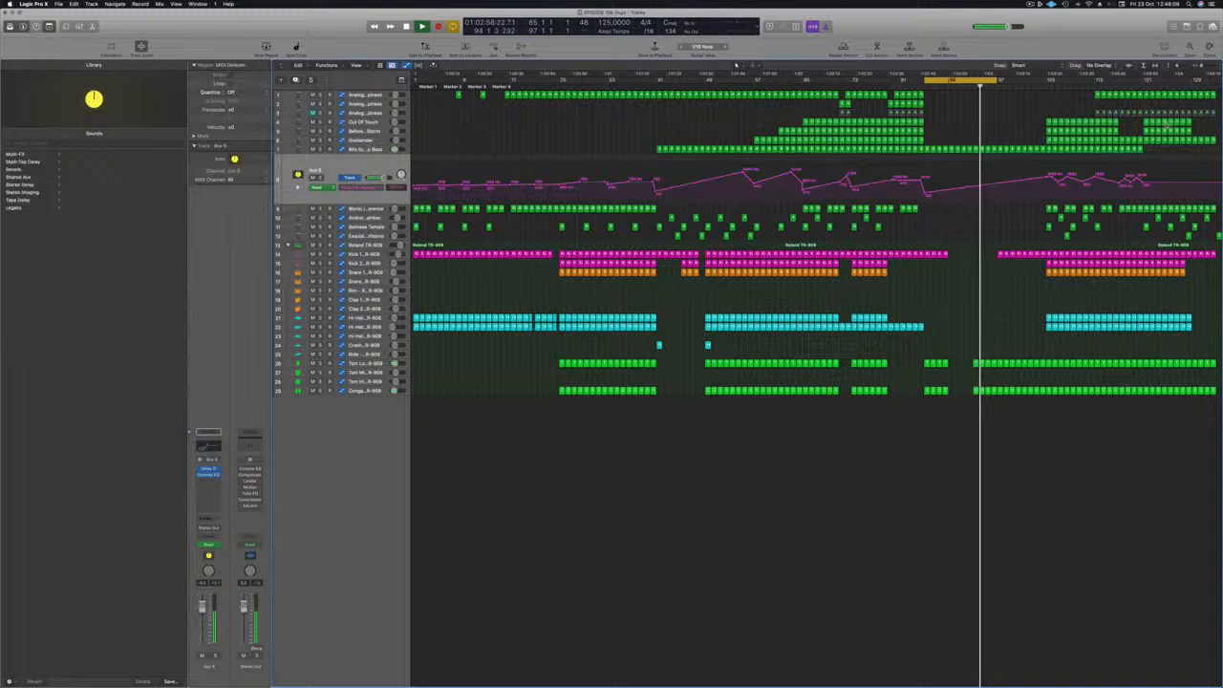
left_click(999, 182)
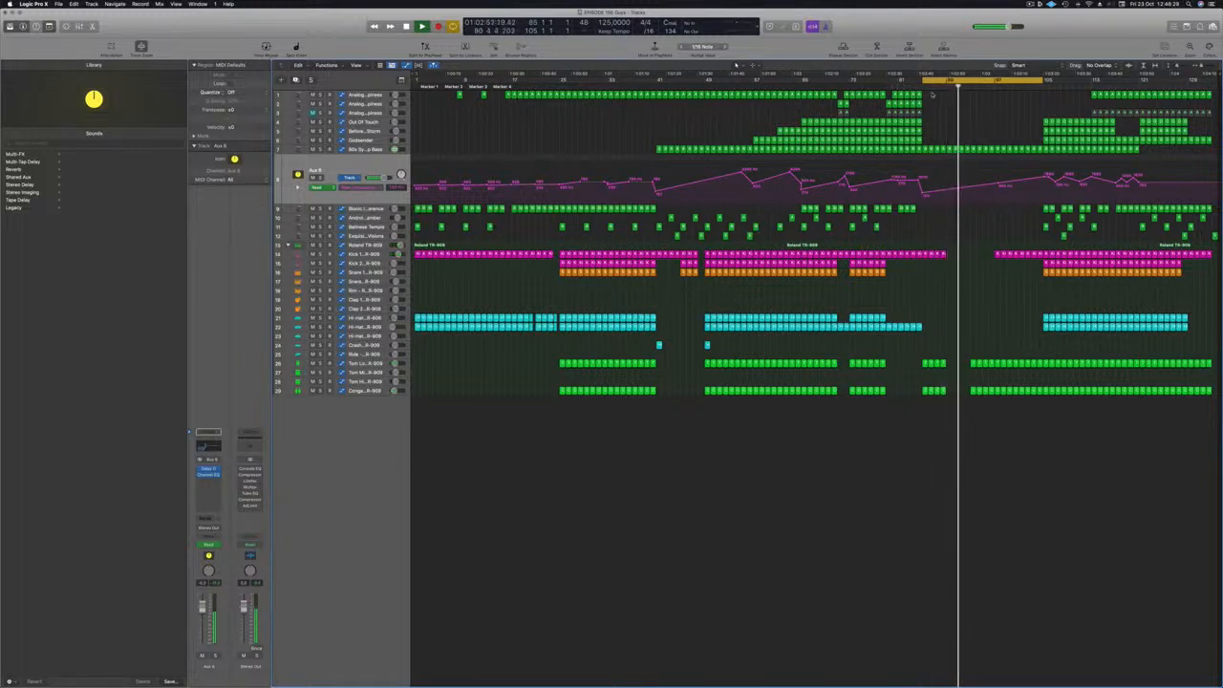
left_click_drag(926, 93, 1005, 97)
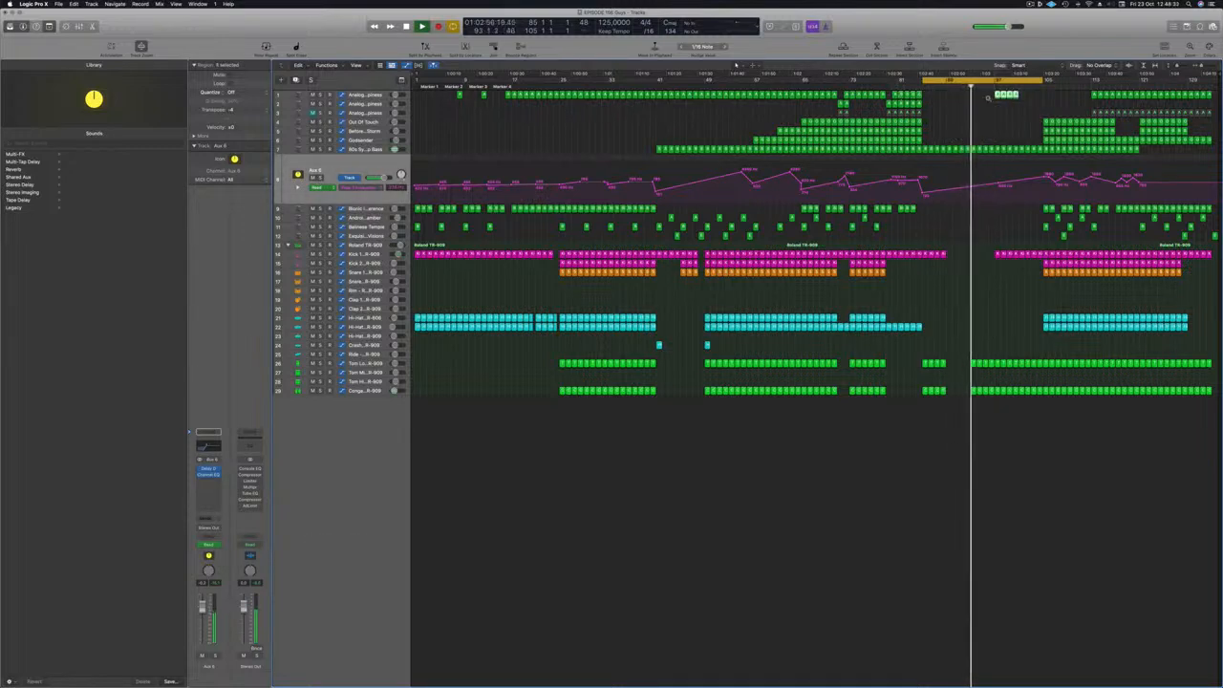
- Reshape the 80s Synth Pop Bass automation into one steady rise from bar 85 to 105, and fill the first Analog track up to bar 105
left_click(365, 150)
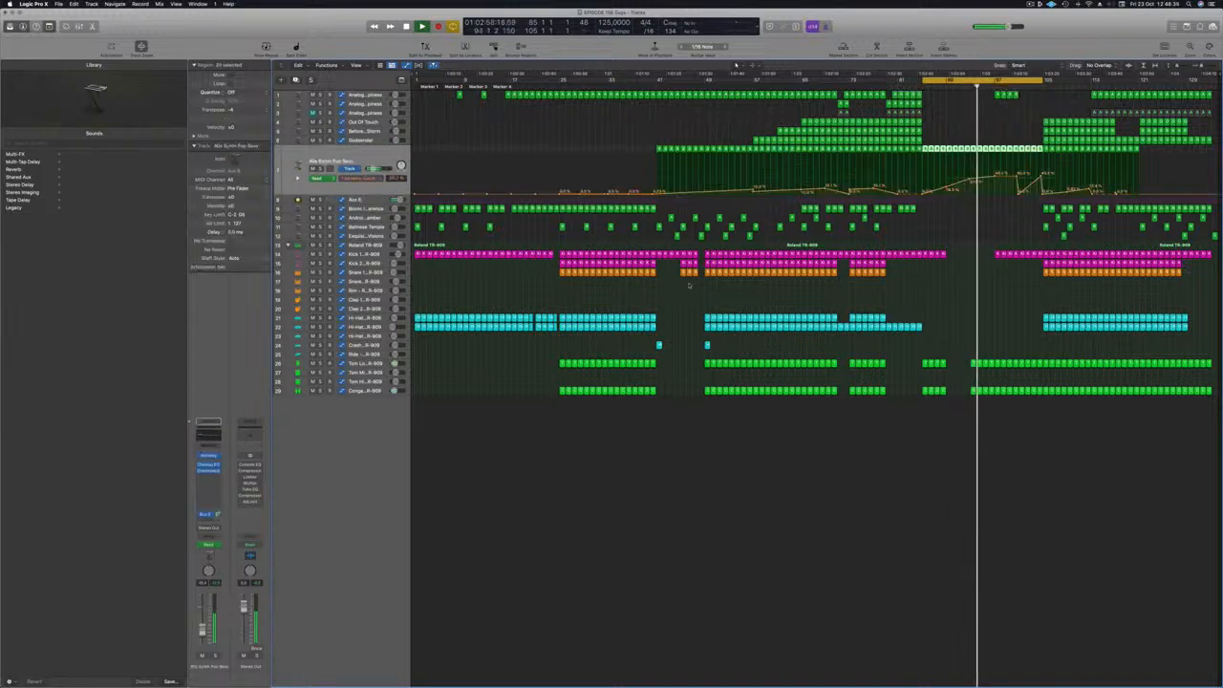
left_click_drag(995, 177, 1018, 171)
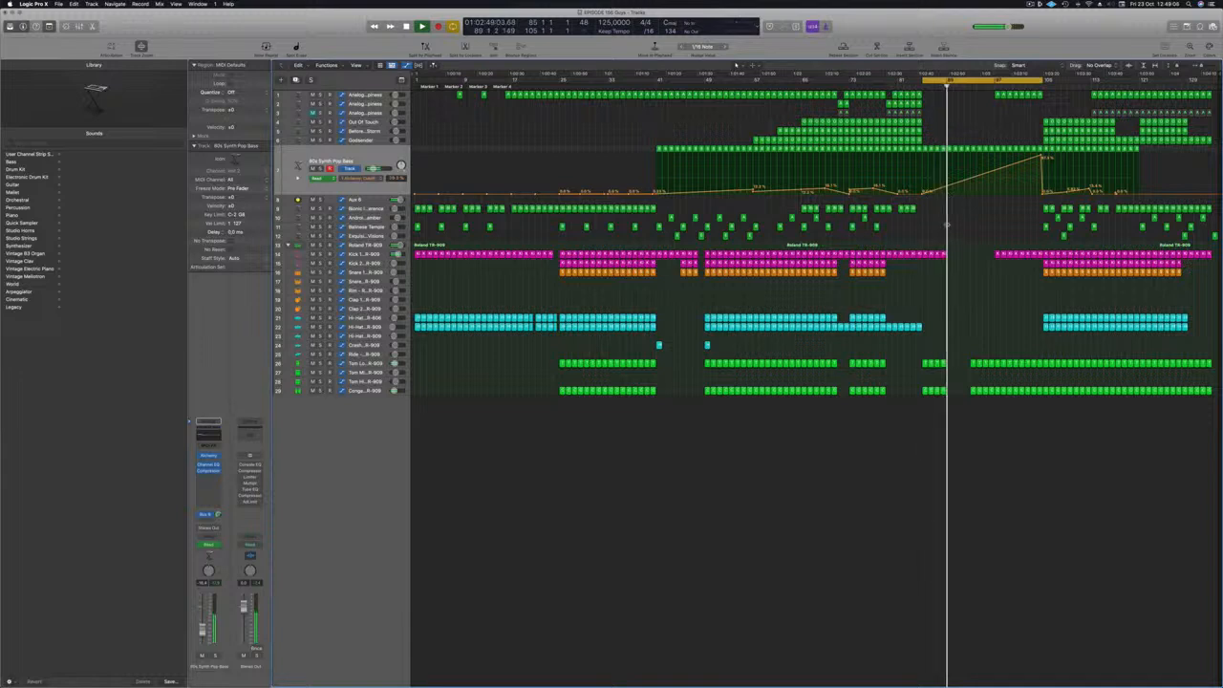
- Shape the Roland TR-909 High Cut Filter automation to rise from bar 97 to 101, dip near bar 104 and spike just before bar 105
left_click(355, 246)
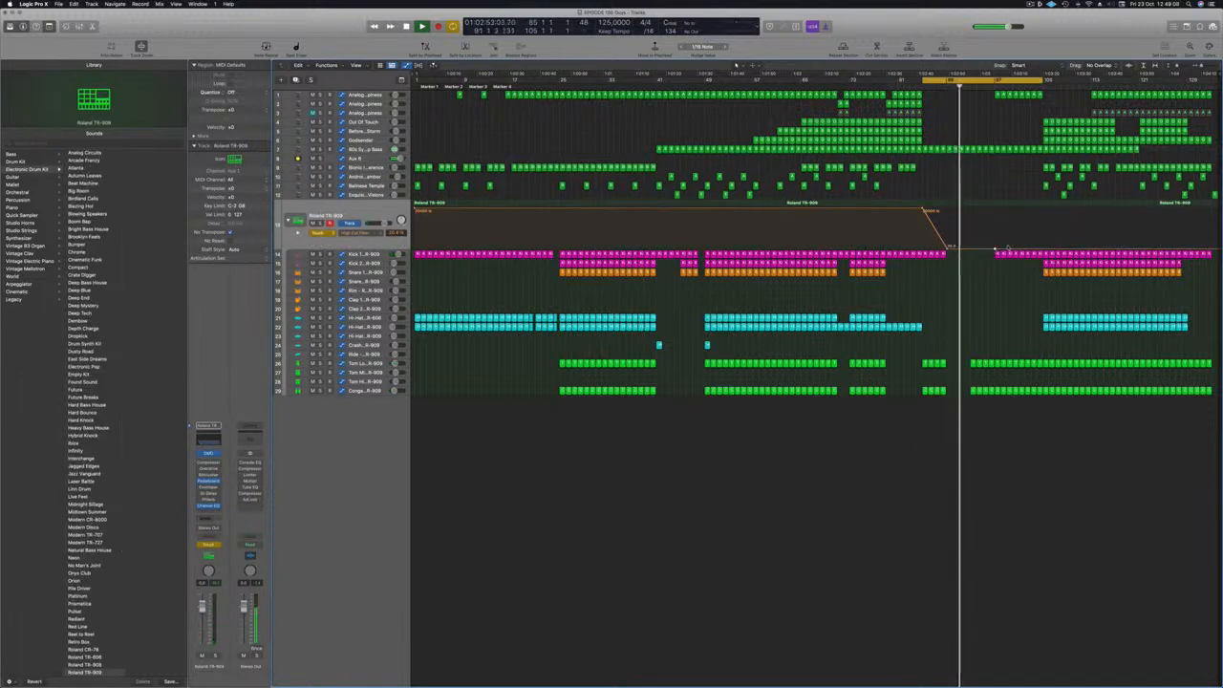
left_click_drag(1008, 247, 1039, 229)
key("super+Right")
key("super+Right")
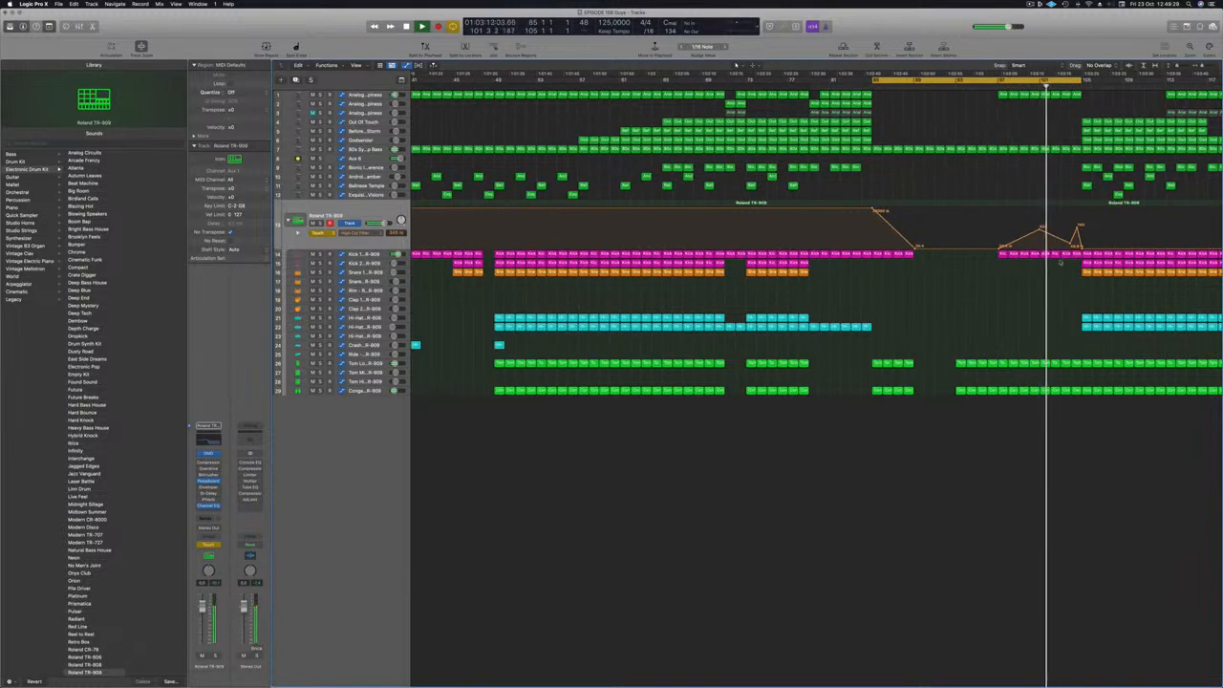
- Double the four kick notes in the Kick 1 region at bar 103 by copying them onto the offbeats as eighth notes
left_click(1063, 253)
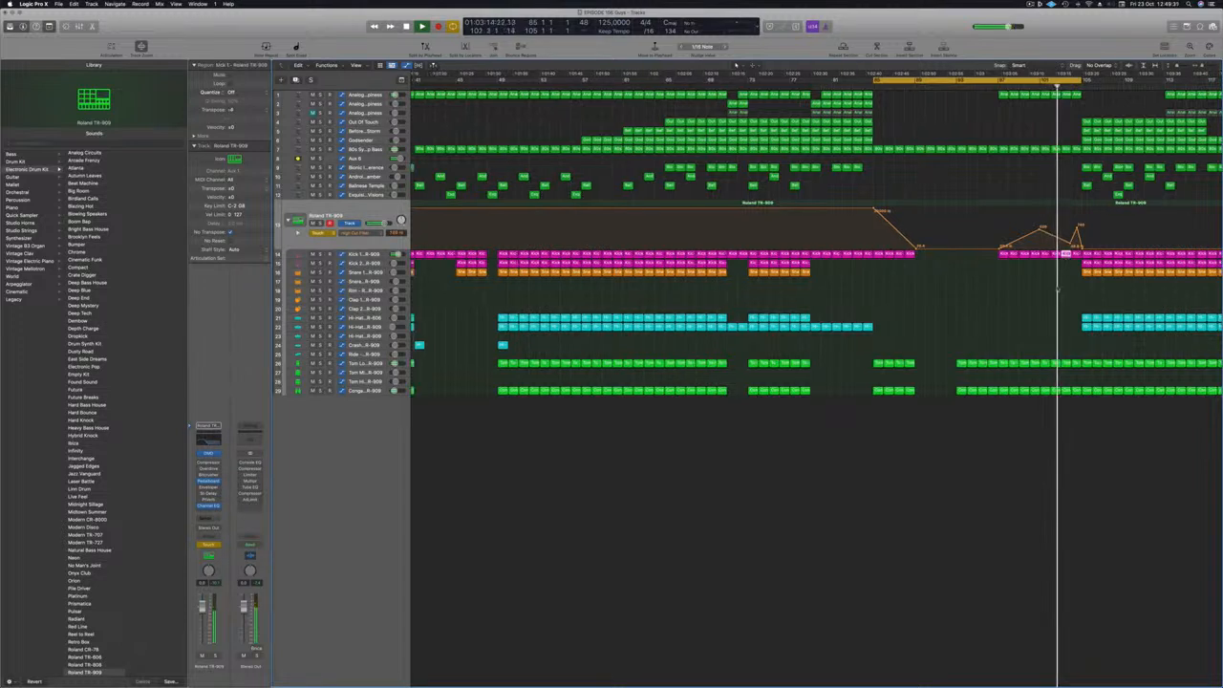
key("super+Left")
double_click(1065, 253)
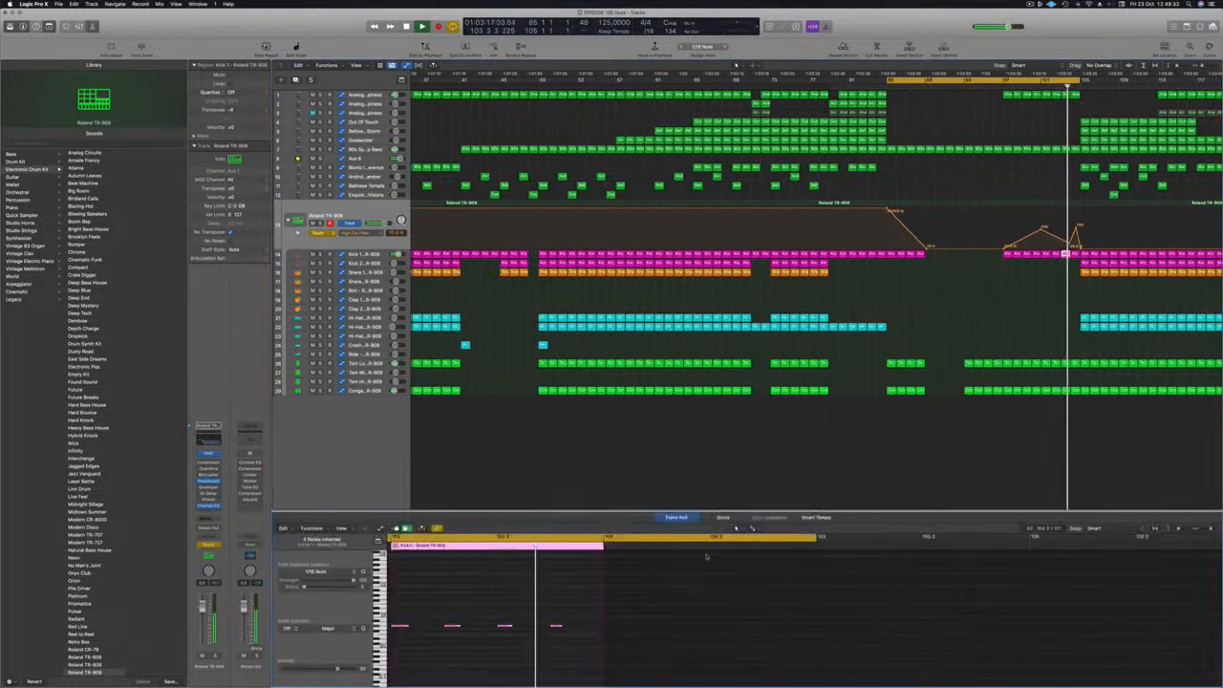
scroll(554, 621, "left", 3)
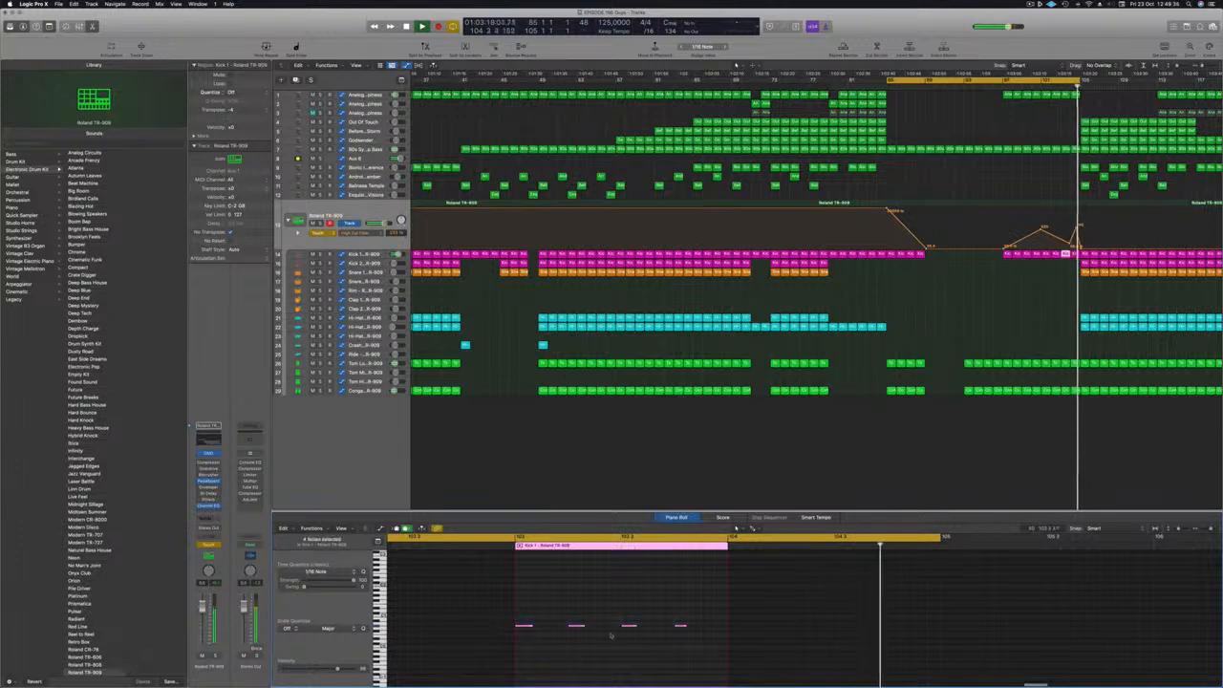
left_click_drag(529, 626, 542, 633)
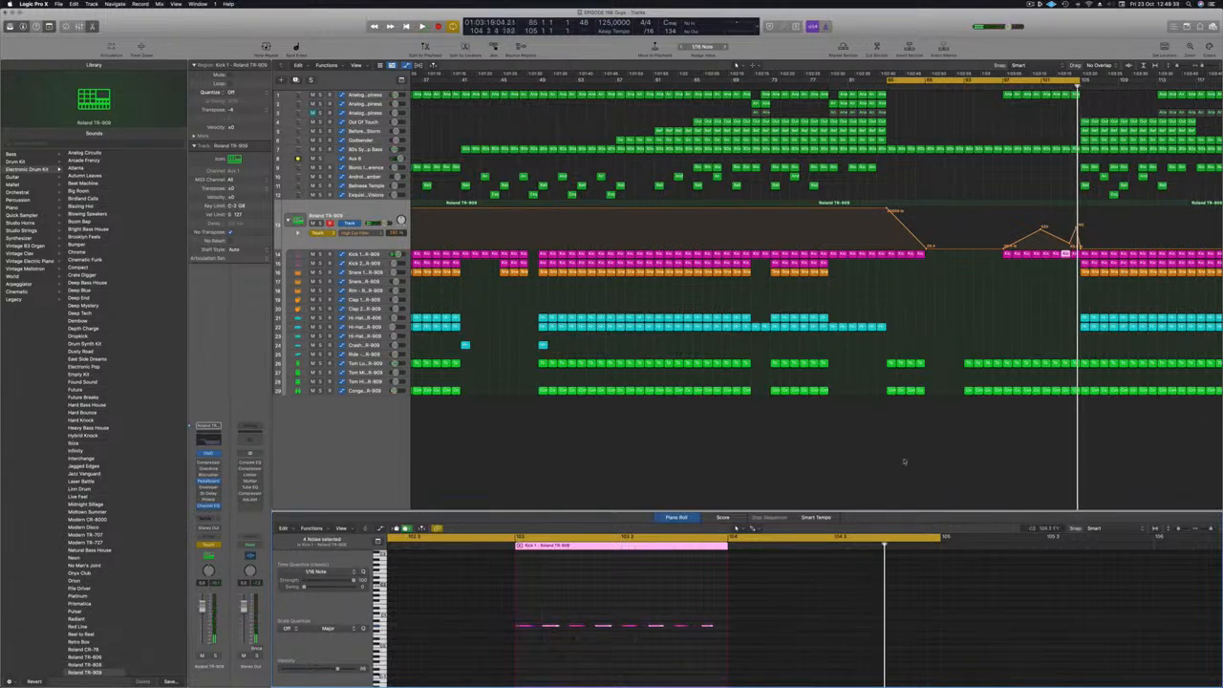
- Build a sixteenth-note kick roll in the Kick 1 region at bar 104 by duplicating notes at eighths, shortening them, and duplicating again
left_click(1075, 254)
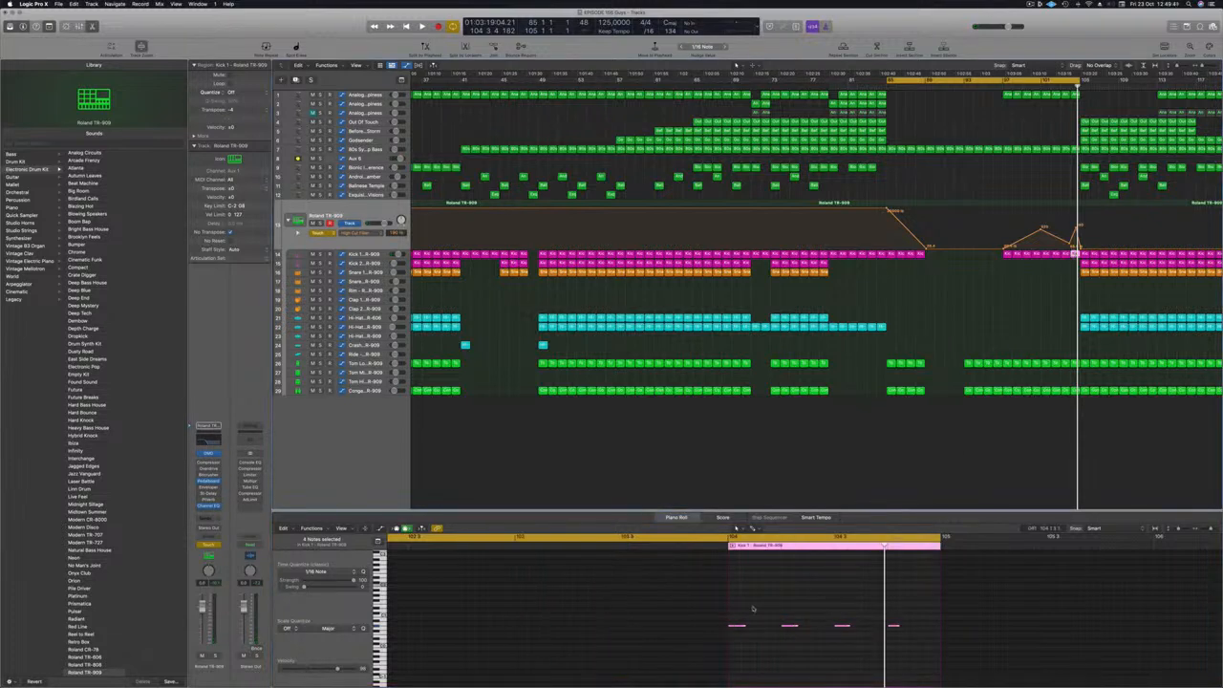
left_click(826, 648)
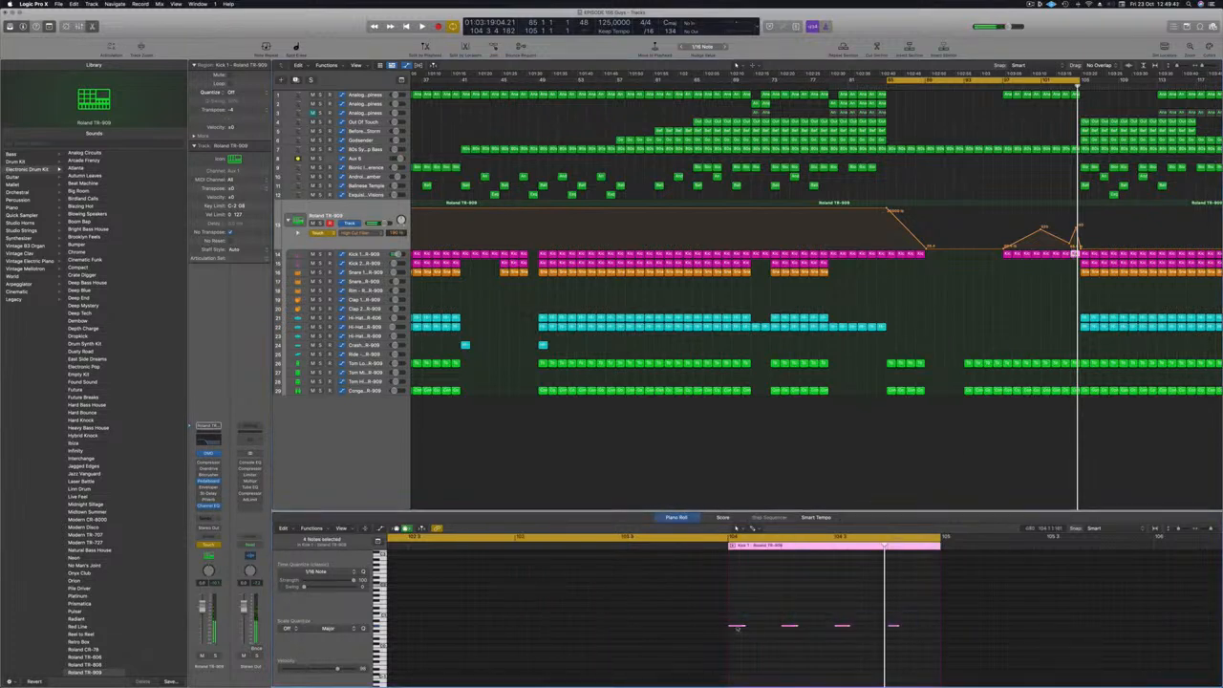
left_click_drag(737, 628, 751, 632)
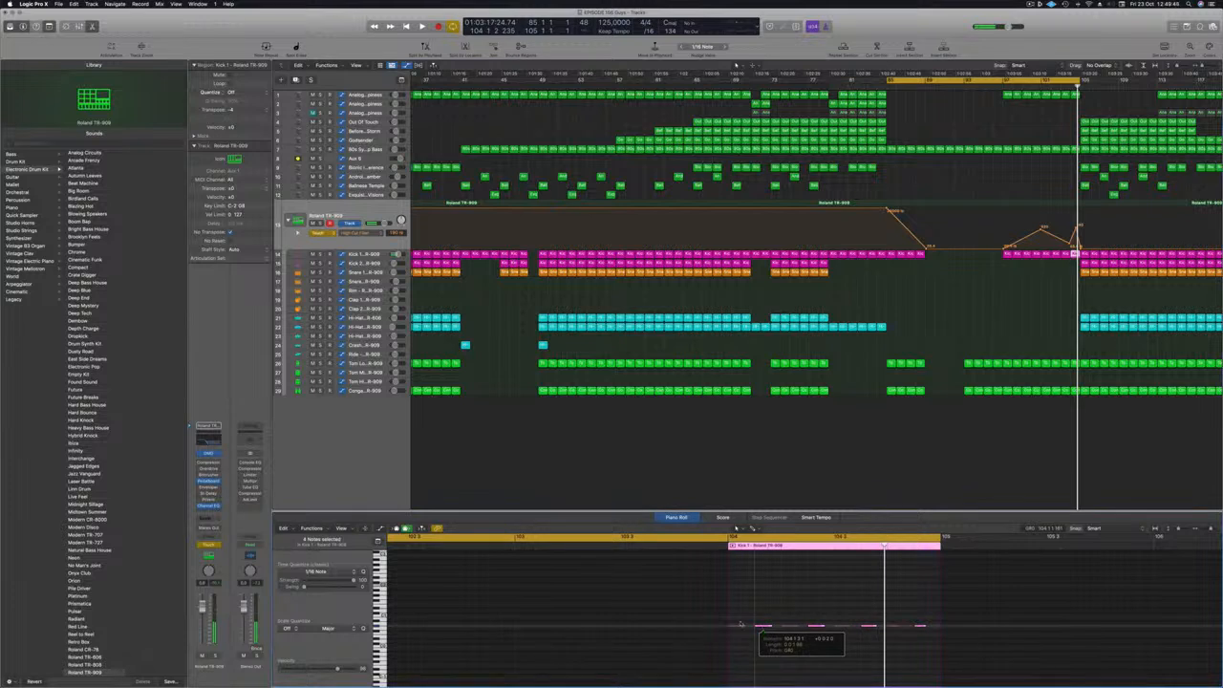
left_click_drag(728, 619, 939, 633)
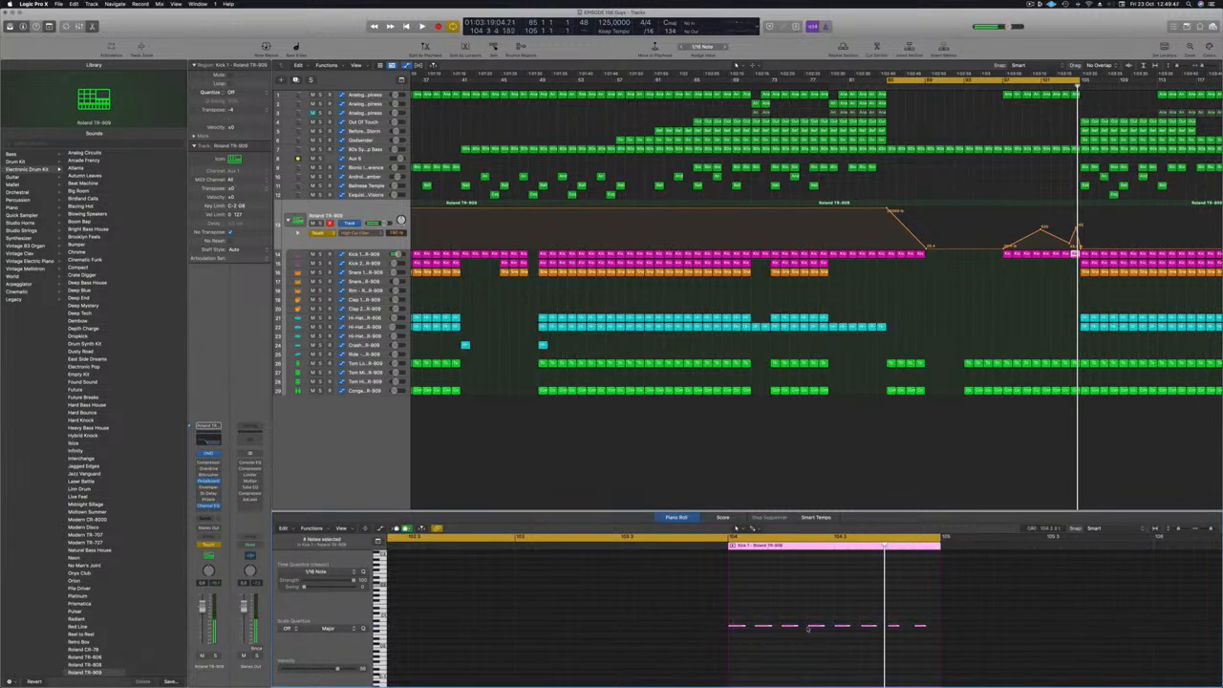
left_click_drag(739, 626, 736, 628)
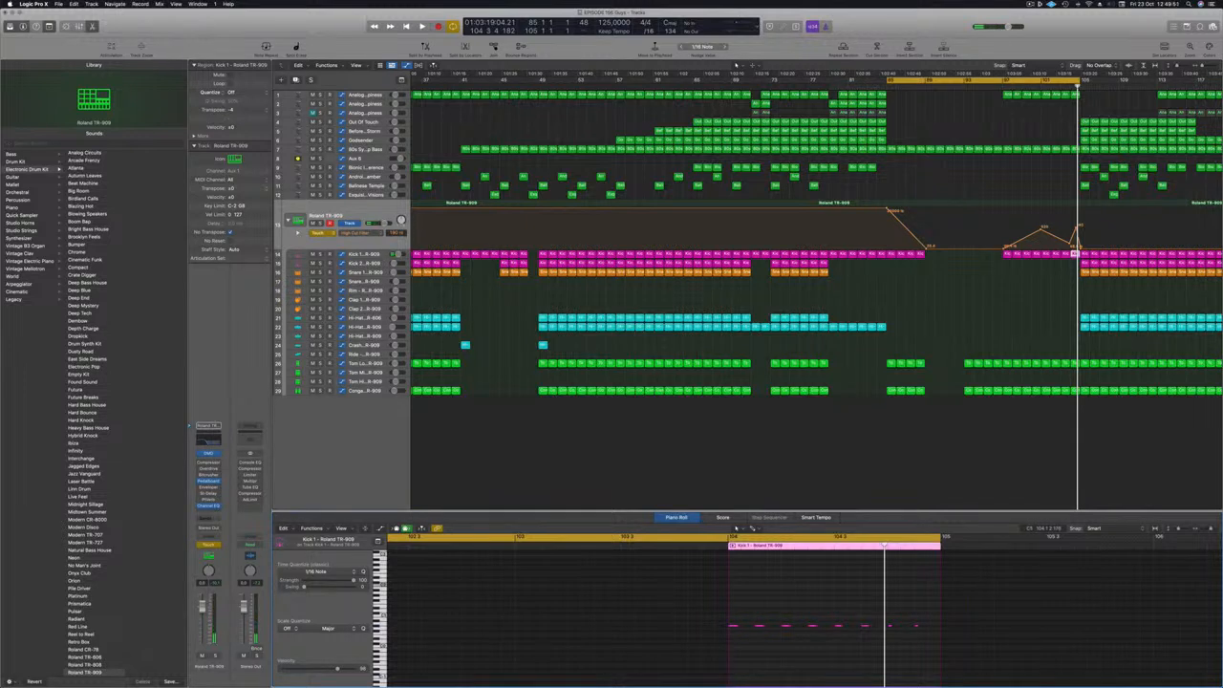
left_click_drag(737, 627, 747, 632)
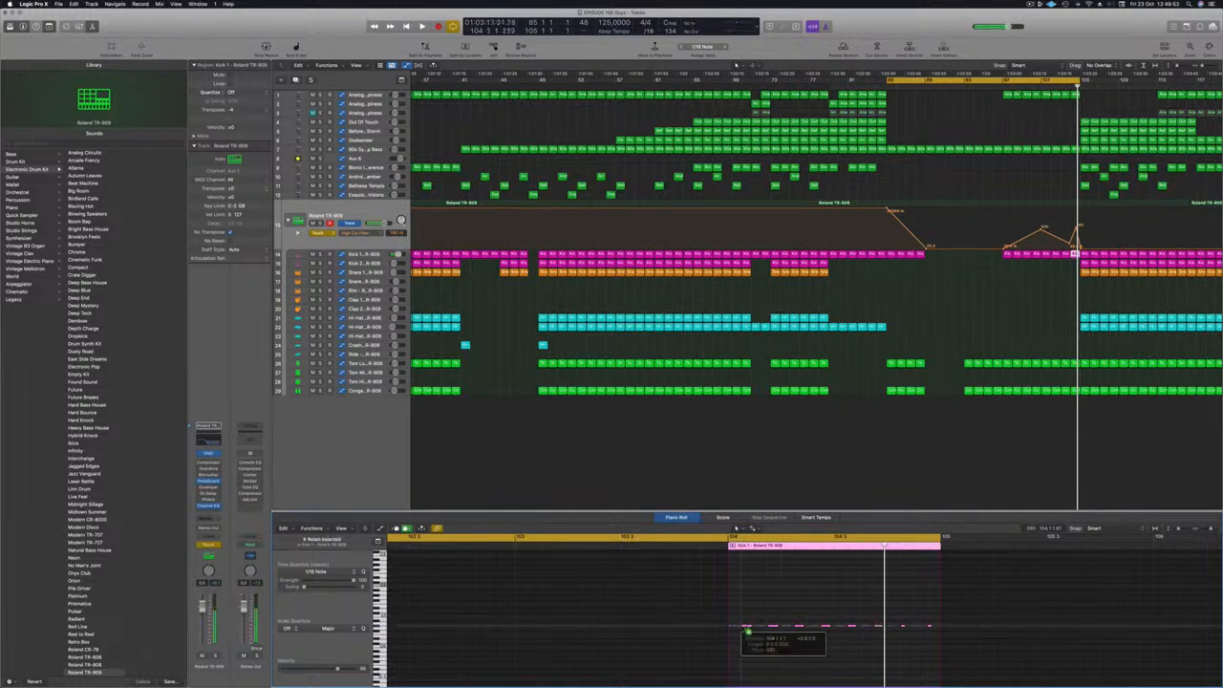
- Shorten the cycle range to bars 97–105 and start playback from bar 97
key("space")
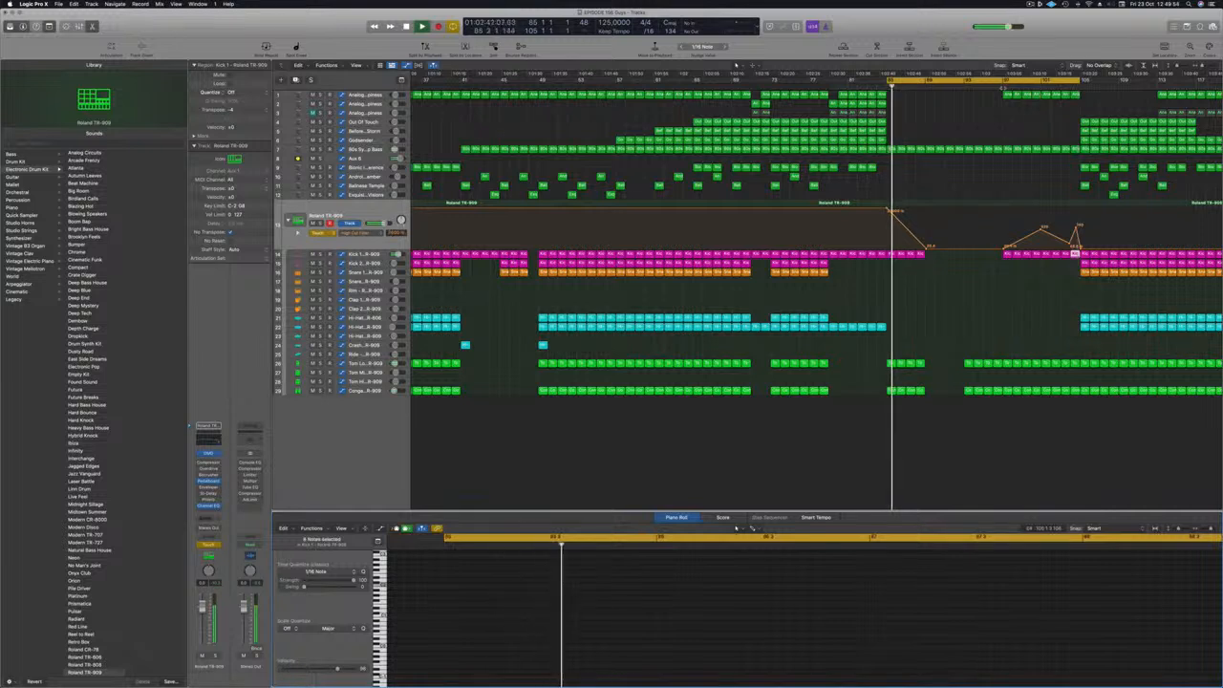
left_click(1003, 84)
key("space")
key("c")
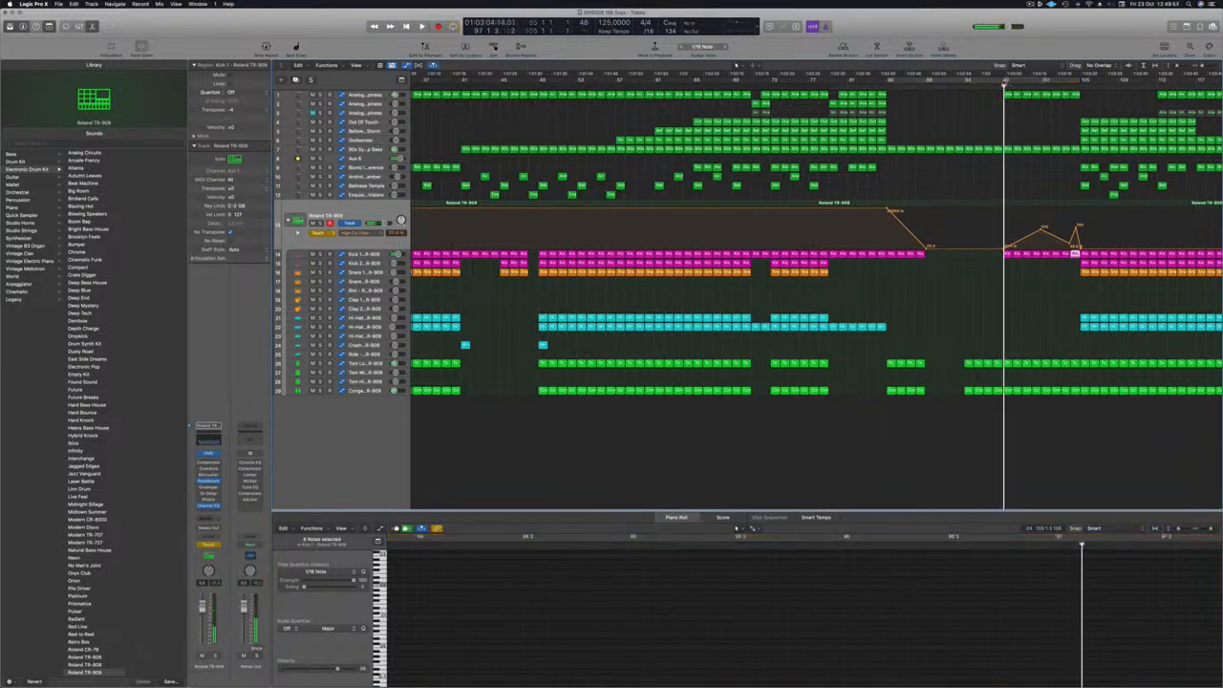
key("c")
key("space")
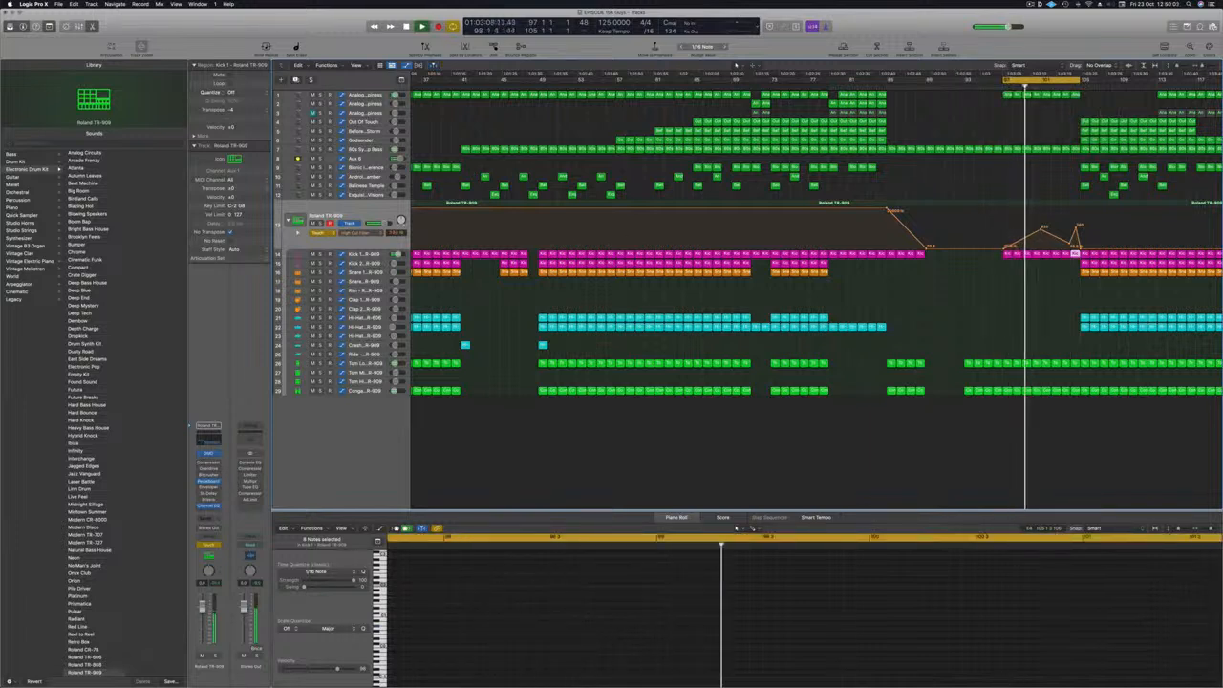
- Raise the High Cut Filter automation peak at bar 101 and lift the dip near bar 104, restarting playback from bar 97
left_click_drag(1041, 230, 1040, 217)
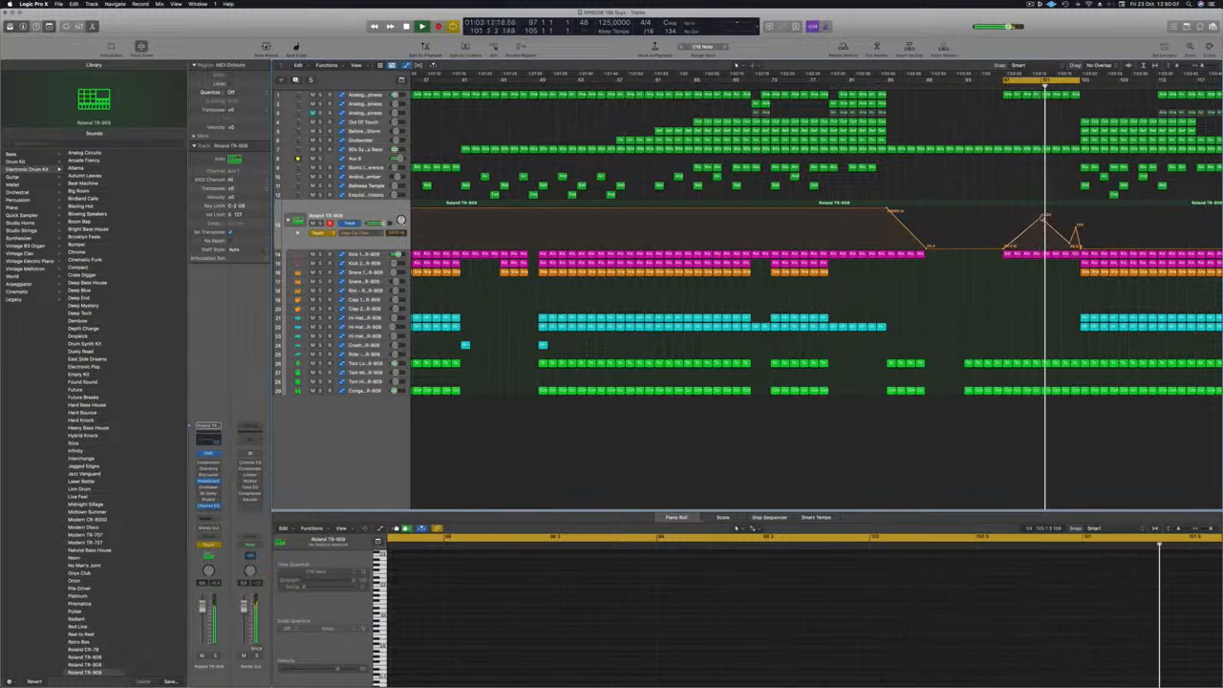
left_click(1071, 246)
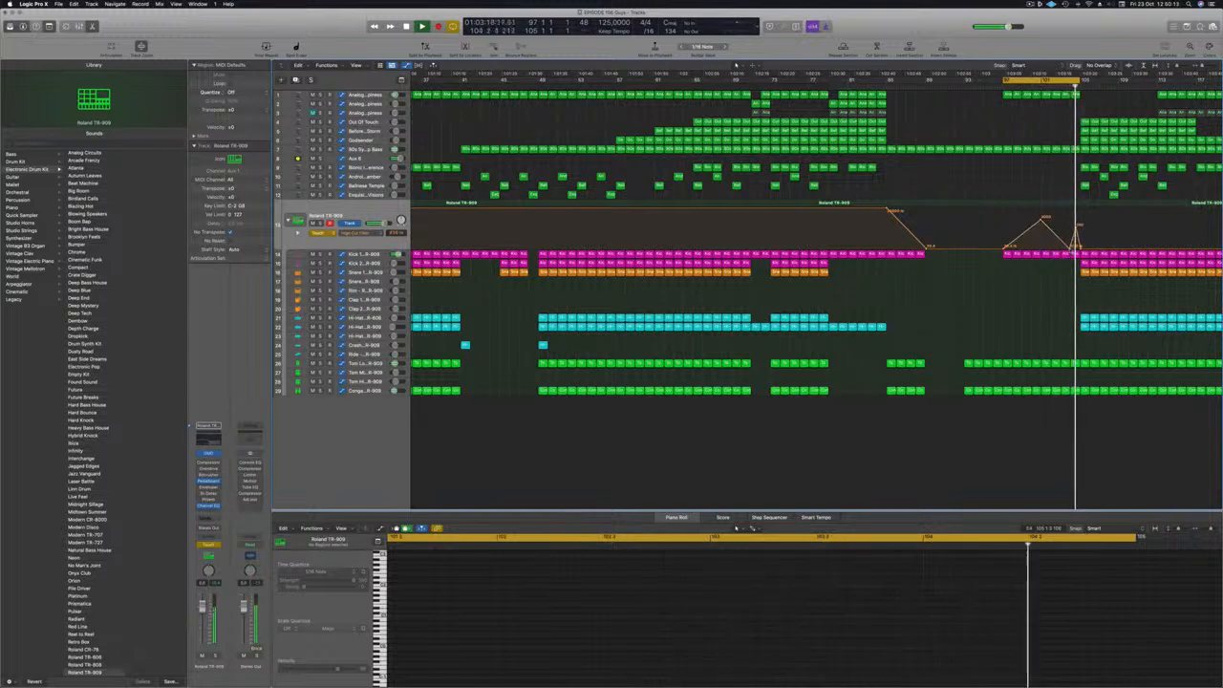
left_click_drag(1070, 246, 1069, 238)
key("Return")
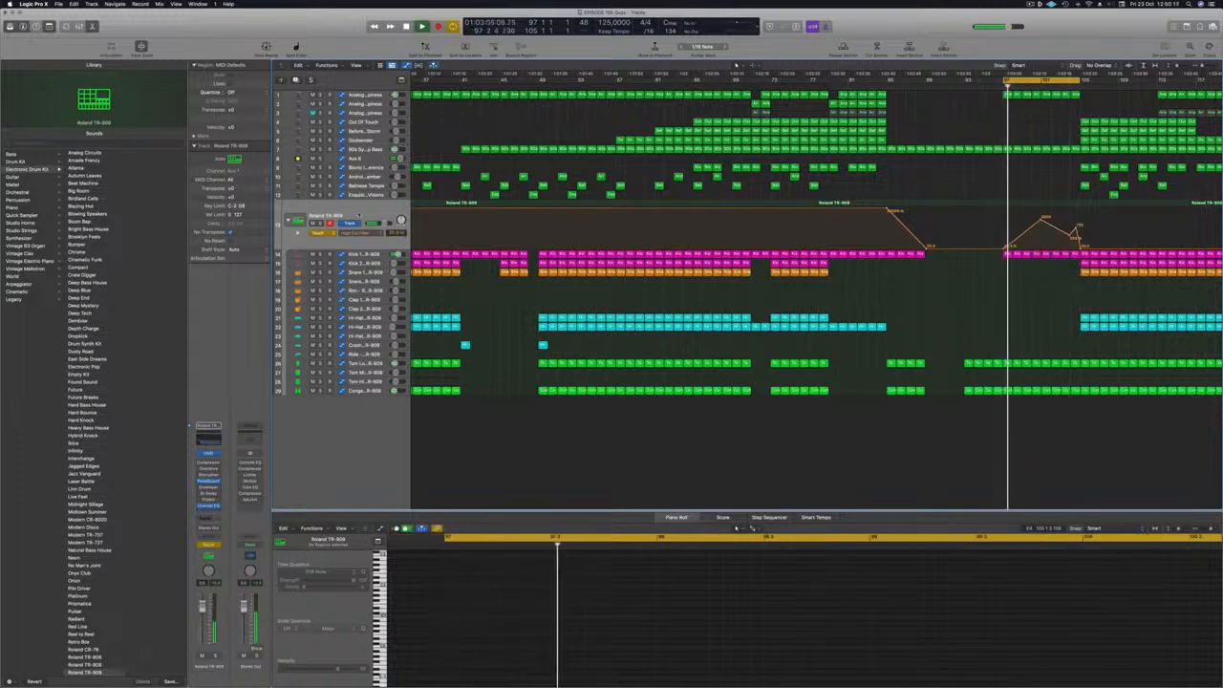
- Show the Roland TR-909's Channel EQ window below its automation lane and set the track's automation mode to Read
key("v")
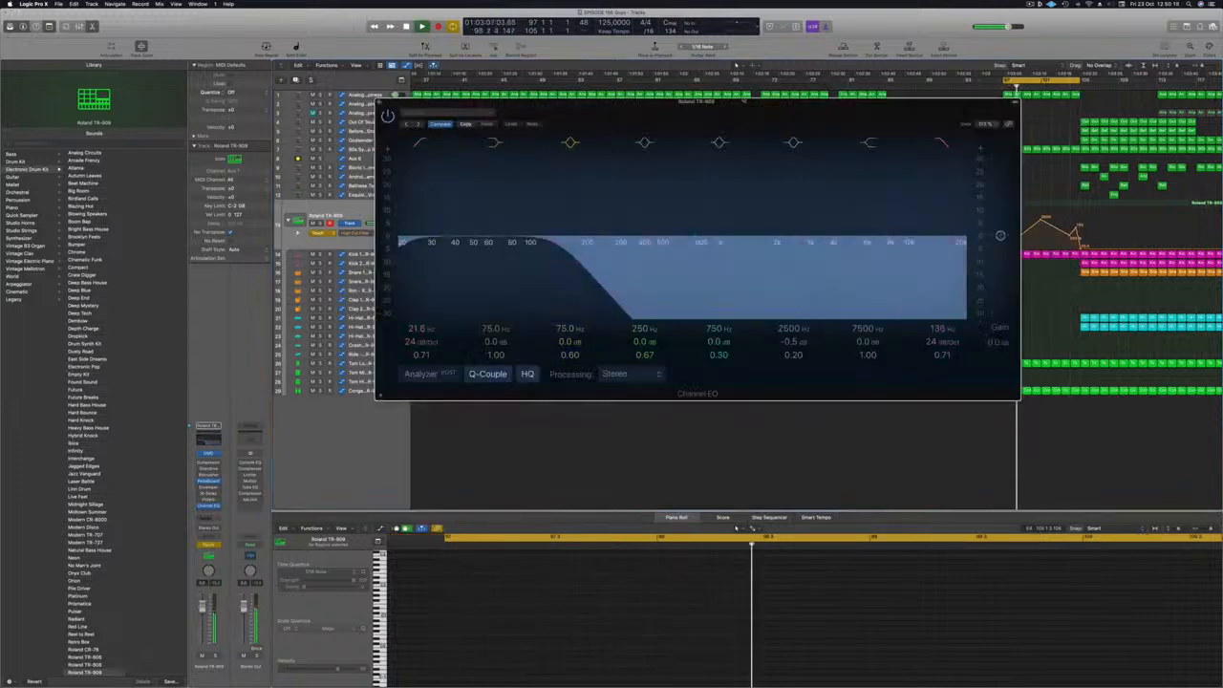
left_click_drag(743, 100, 797, 285)
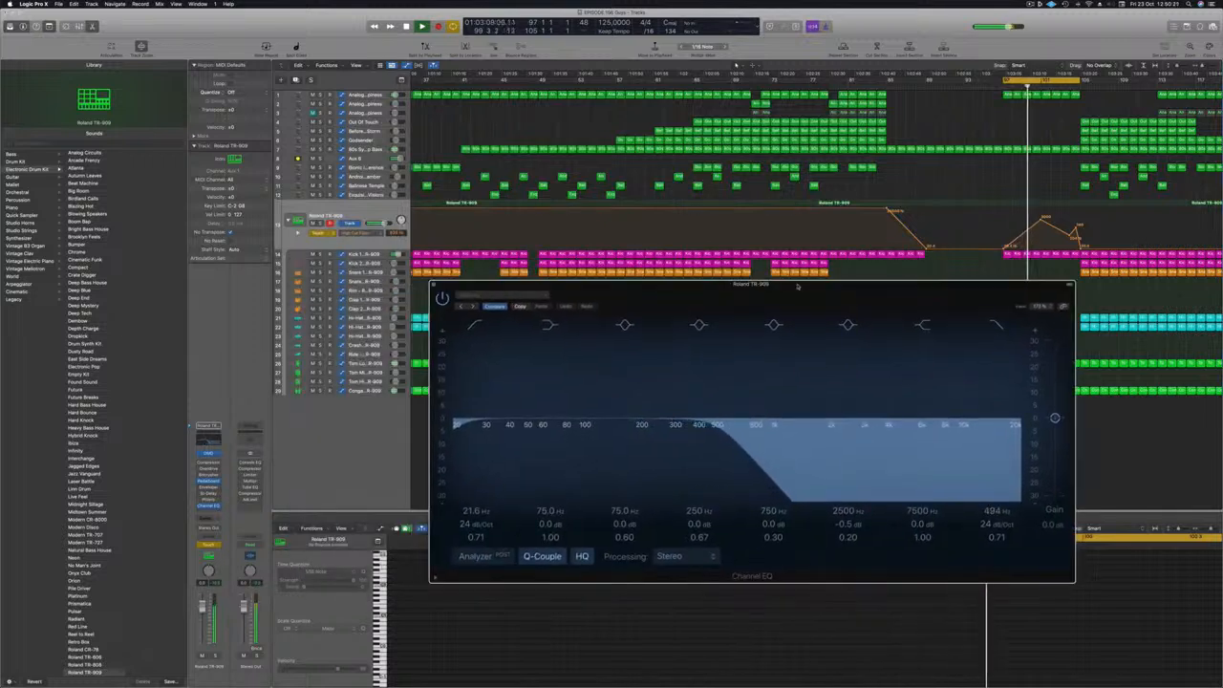
left_click(318, 232)
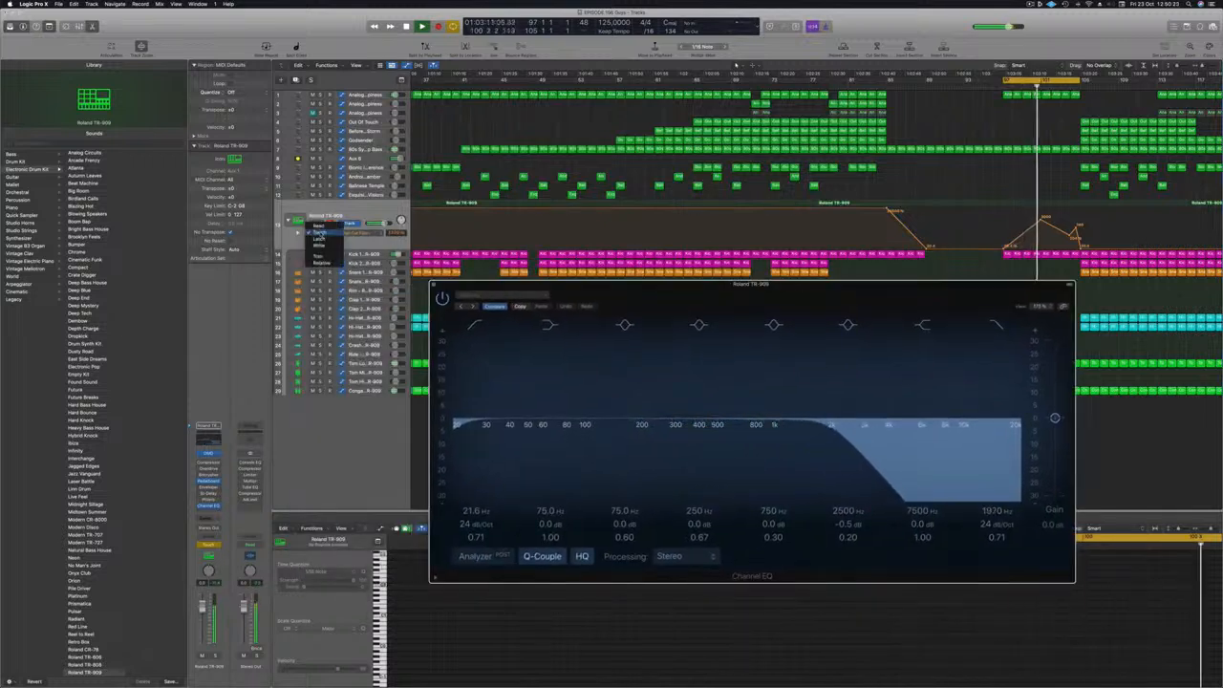
left_click(319, 225)
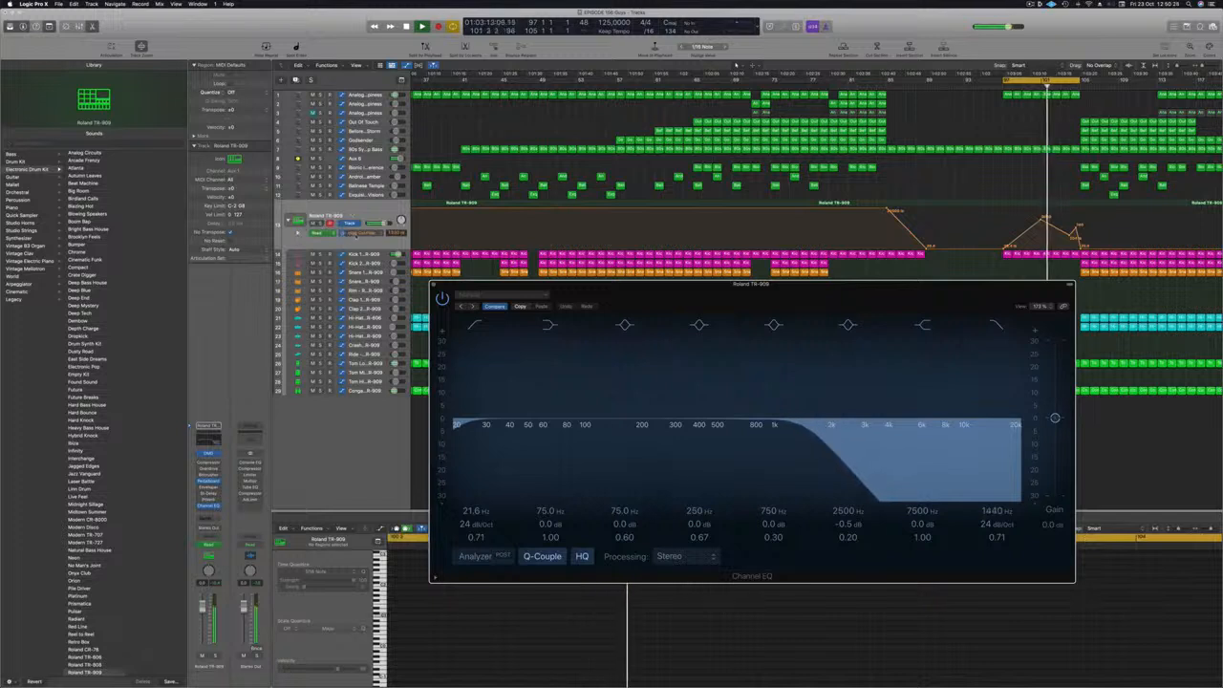
left_click(357, 234)
left_click(325, 435)
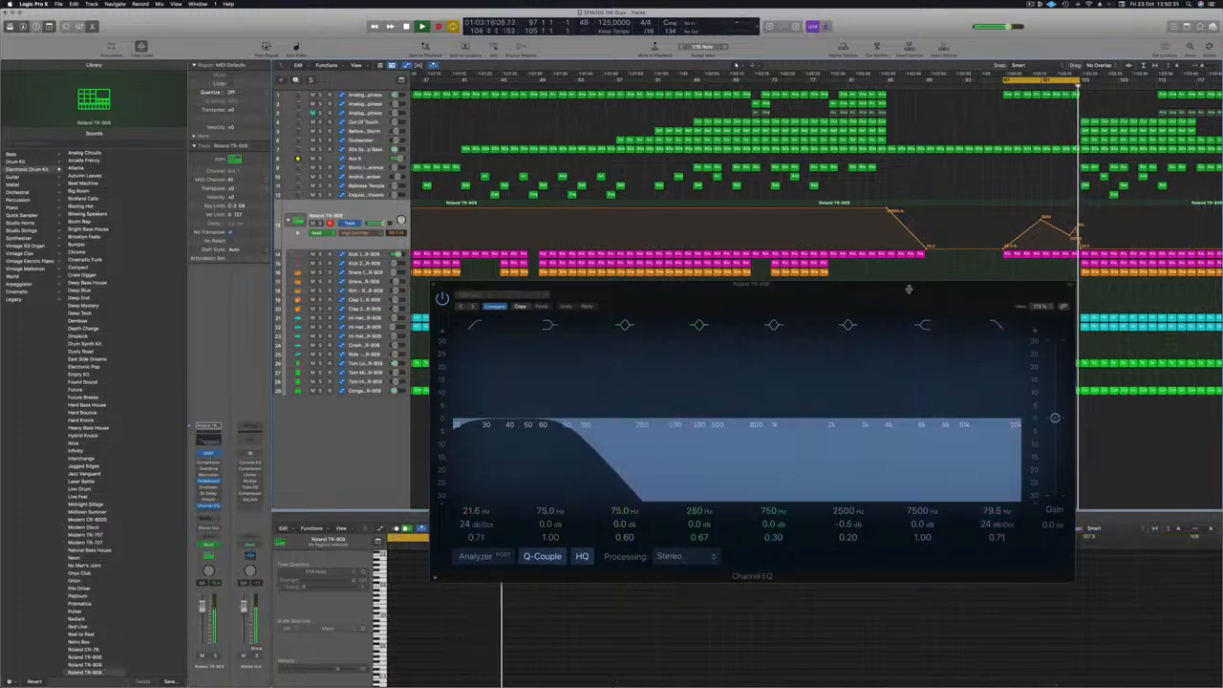
- Delete the kick, snare, hi-hat, tom and conga regions at bars 105–106 to leave a two-bar drum gap
left_click_drag(909, 289, 826, 355)
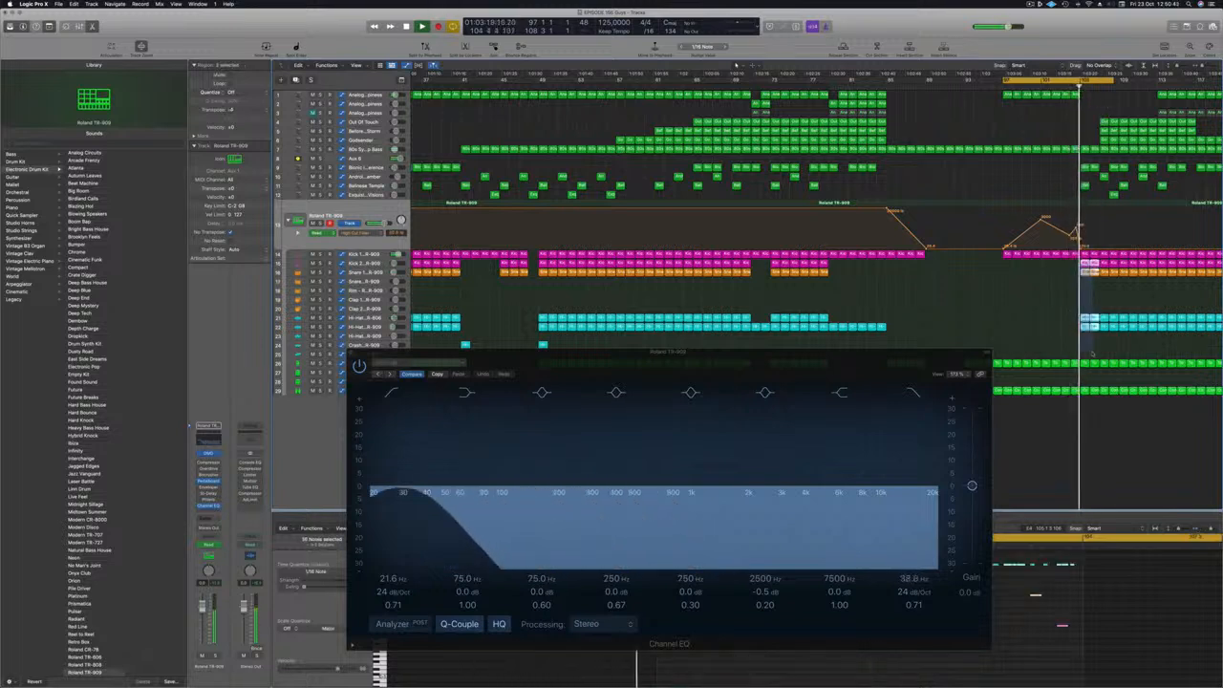
left_click(1087, 390)
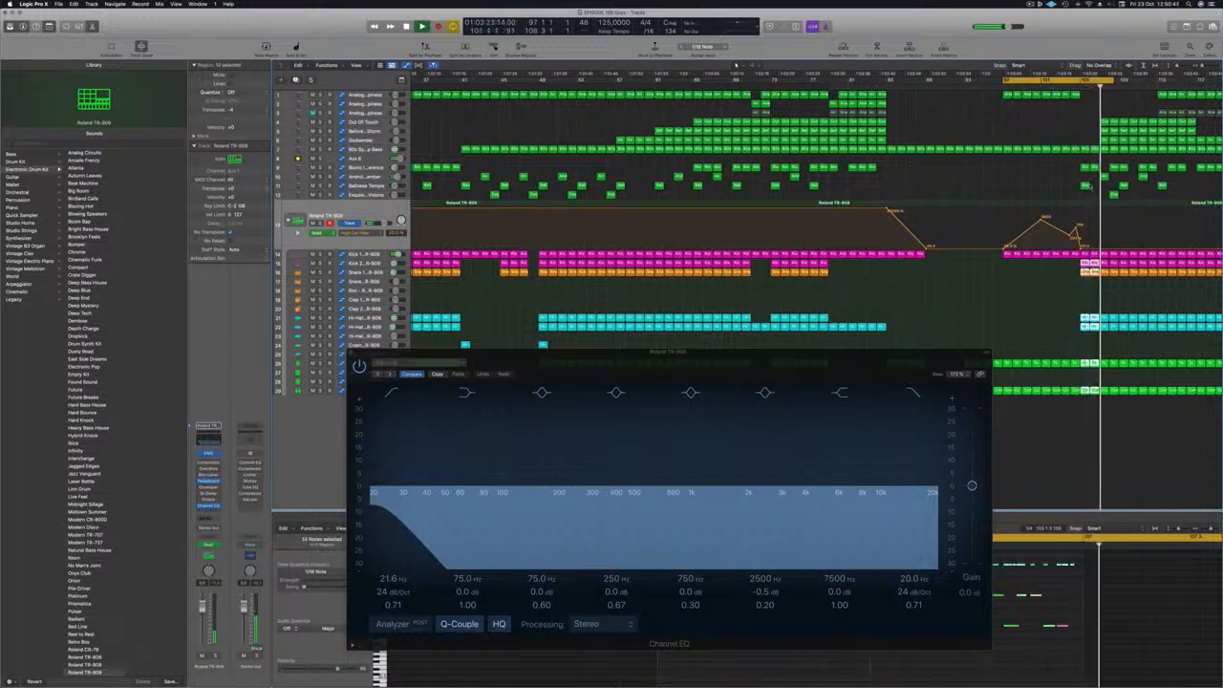
key("BackSpace")
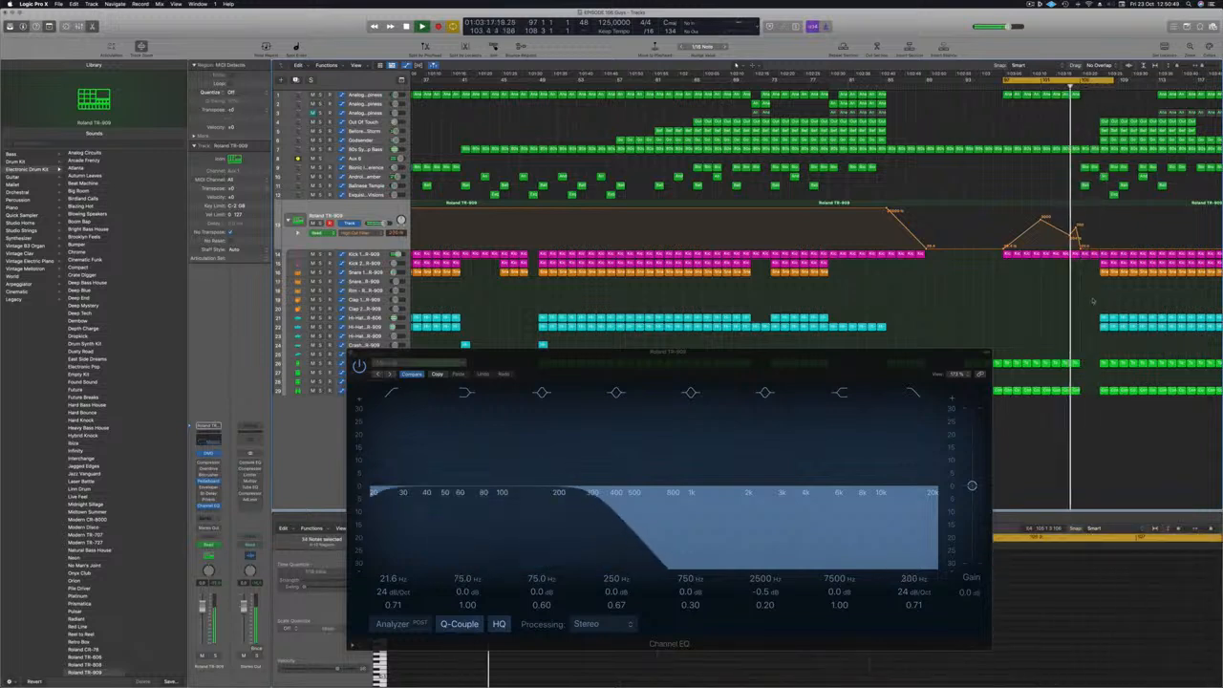
key("super+Right")
key("super+Right")
key("super+Right")
key("super+Right")
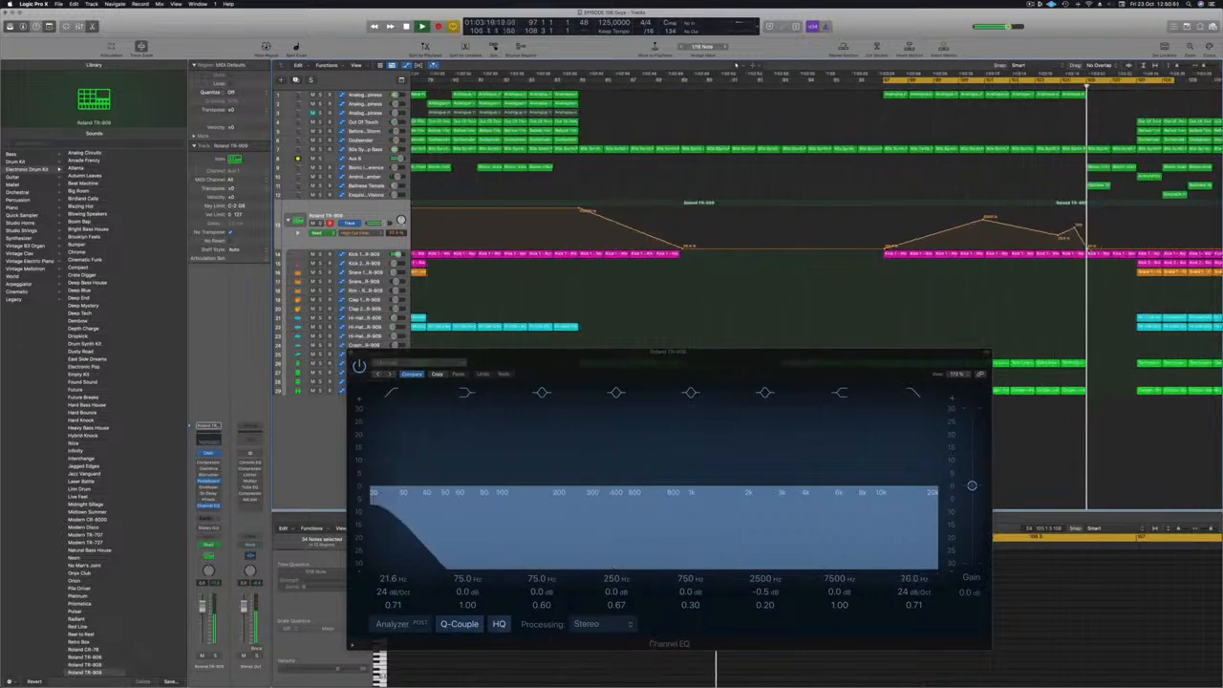
left_click(1099, 255)
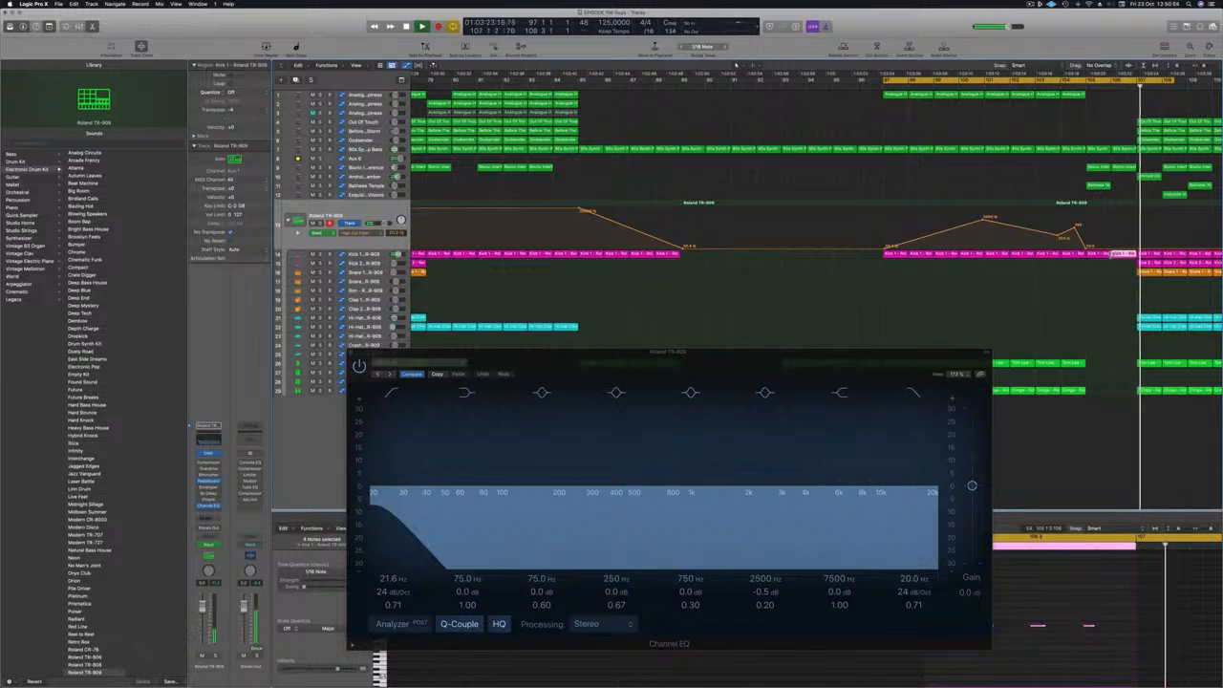
key("Delete")
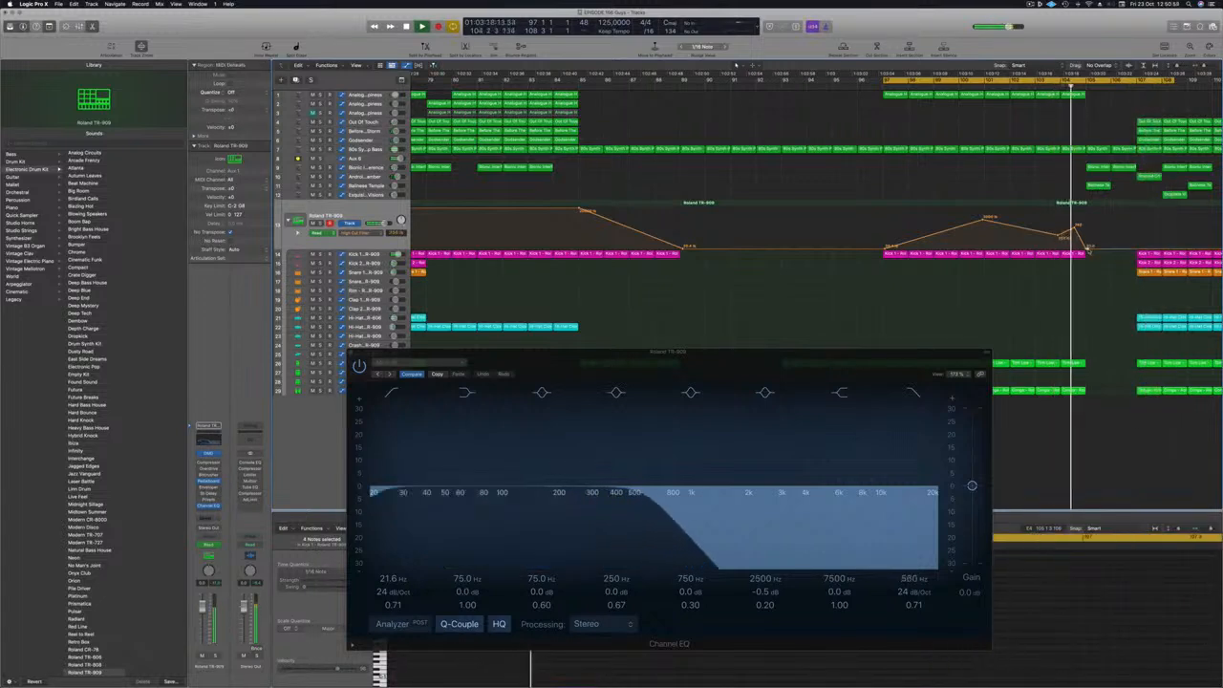
- Raise the High Cut Filter automation point at bar 105 to 20000 Hz and close the Channel EQ window
left_click_drag(1089, 248, 1088, 208)
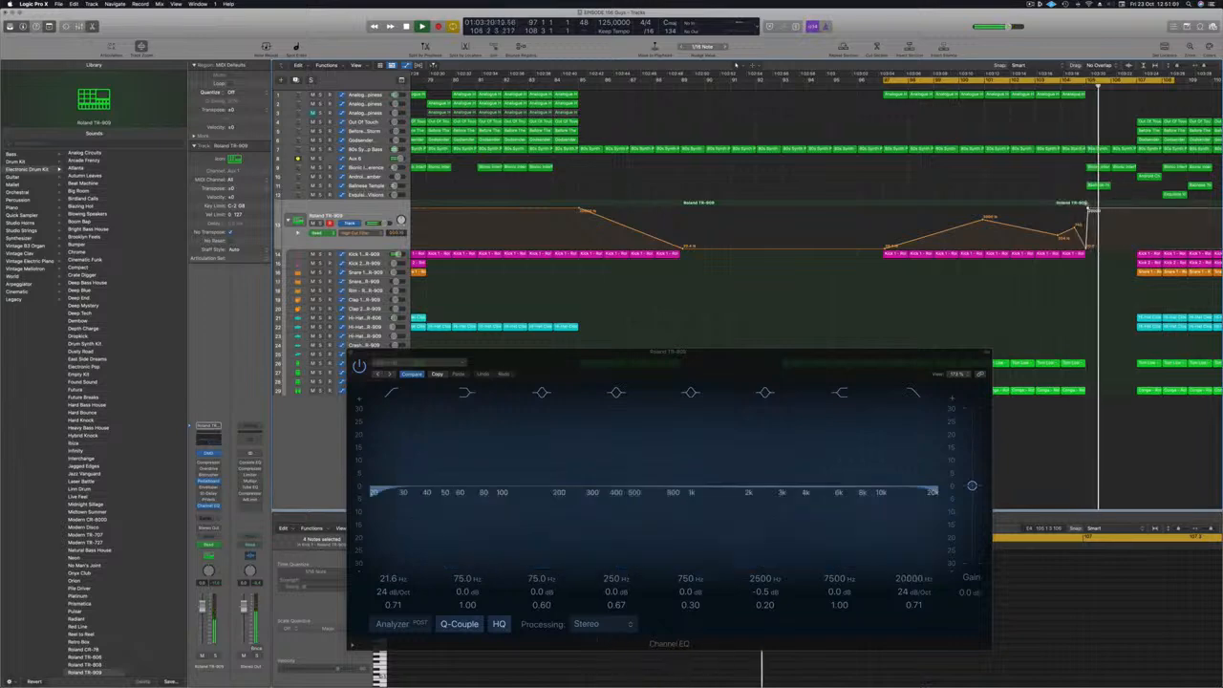
key("super+Left")
key("super+Left")
key("super+Left")
key("super+Left")
key("super+Left")
key("super+Left")
key("super+Left")
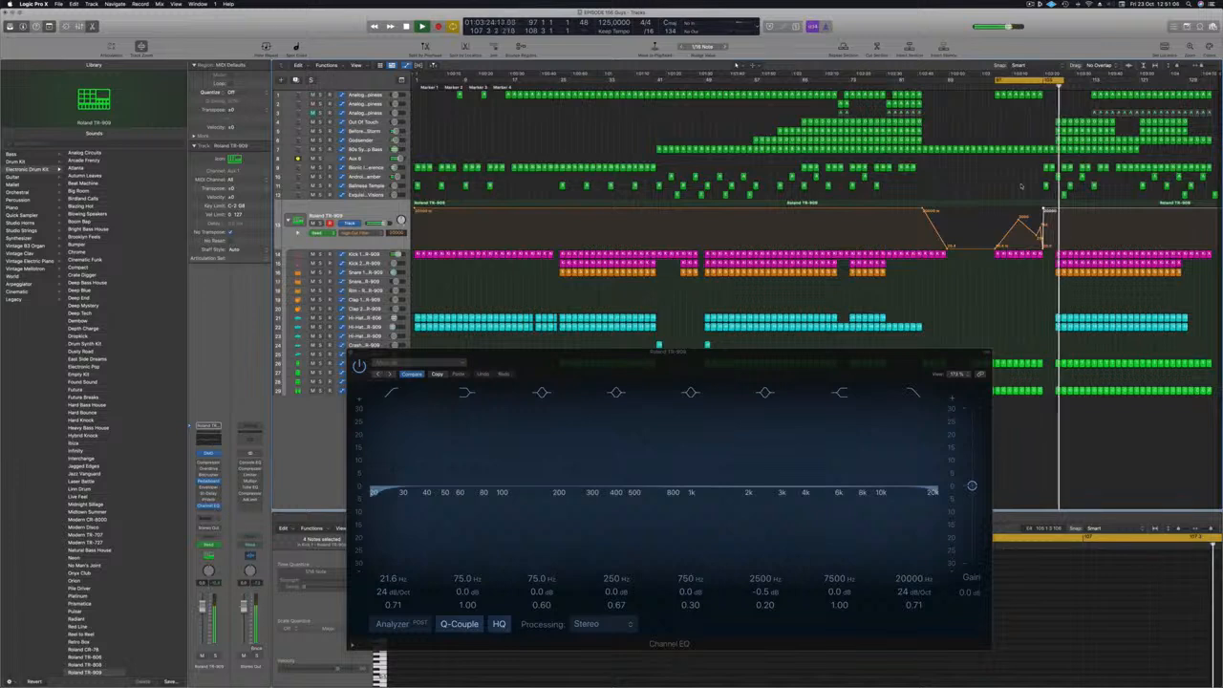
key("super+Right")
key("super+Right")
key("super+Right")
key("super+Right")
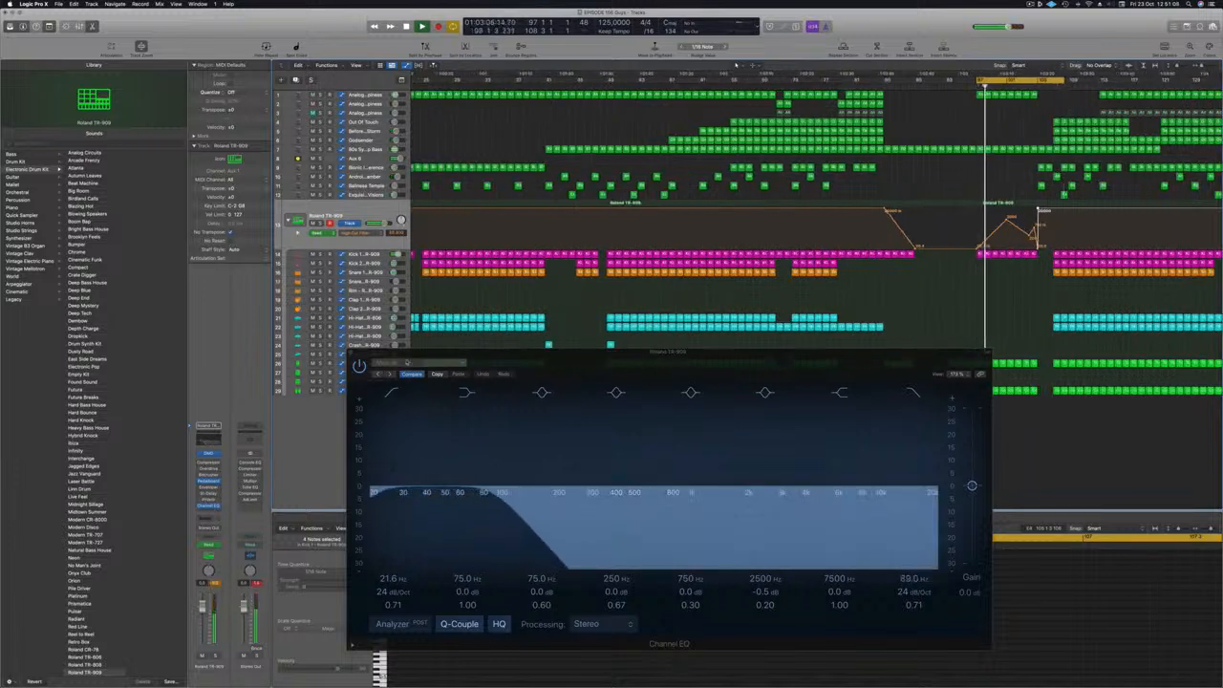
left_click(352, 352)
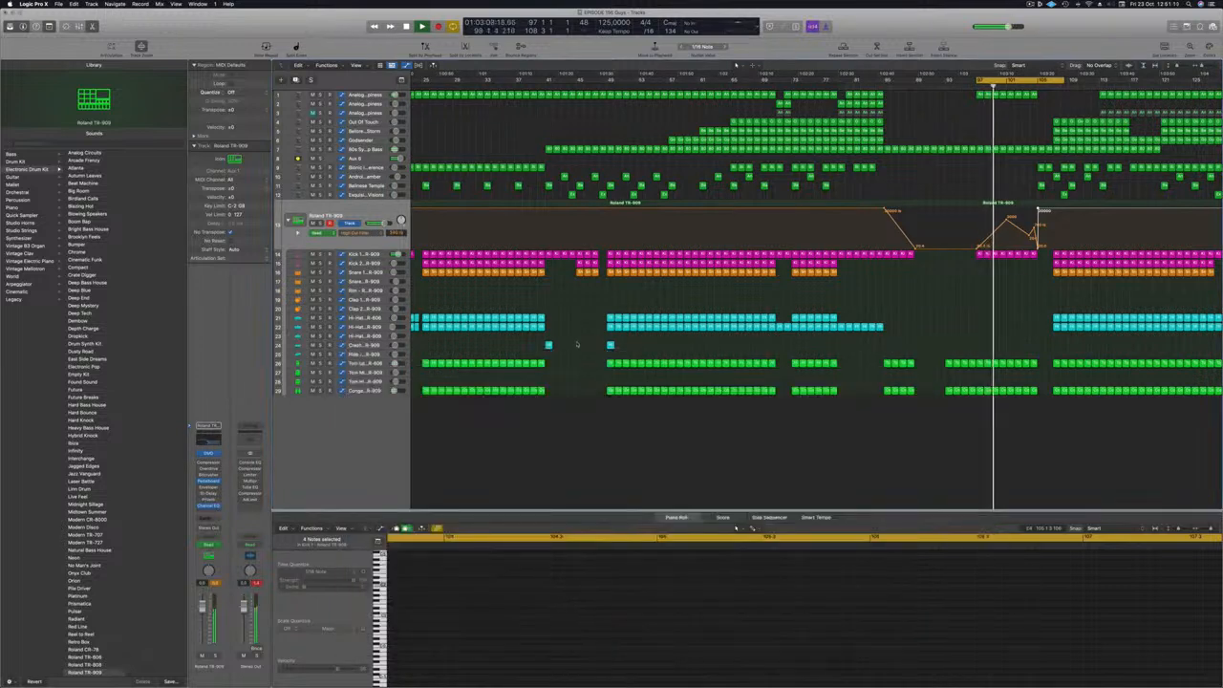
- Copy the crash region from bar 49 to bar 107, where the full drums return
left_click_drag(609, 346, 1057, 345)
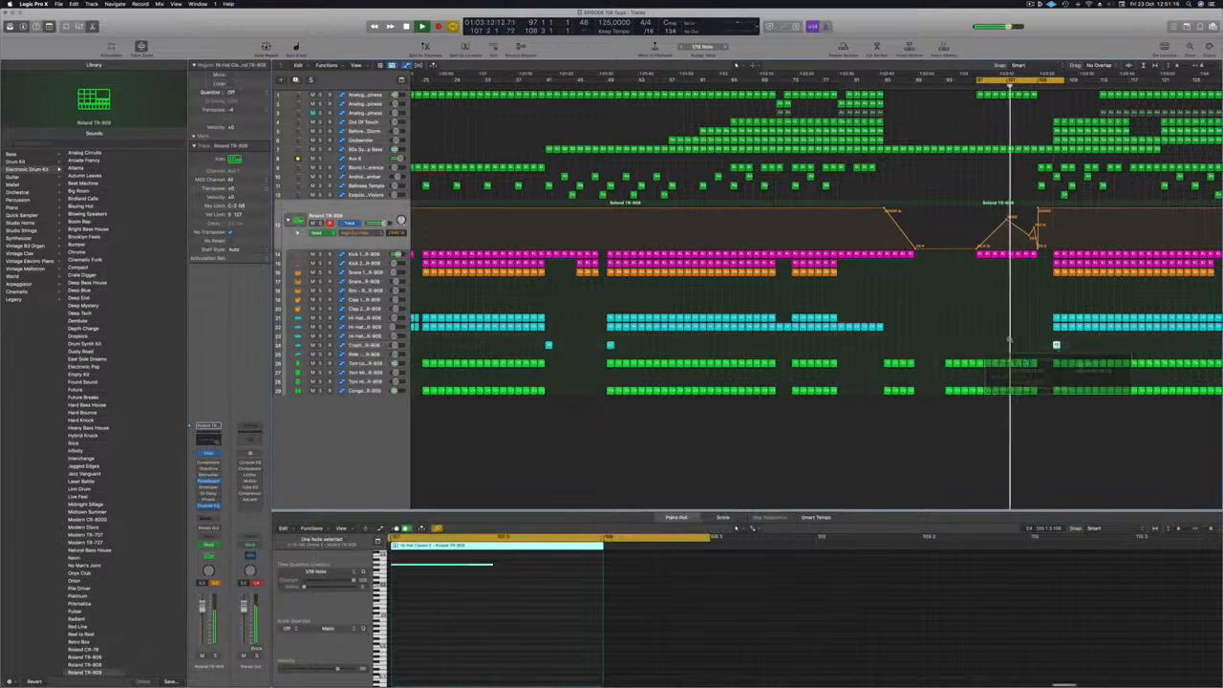
key("super+Left")
key("super+Right")
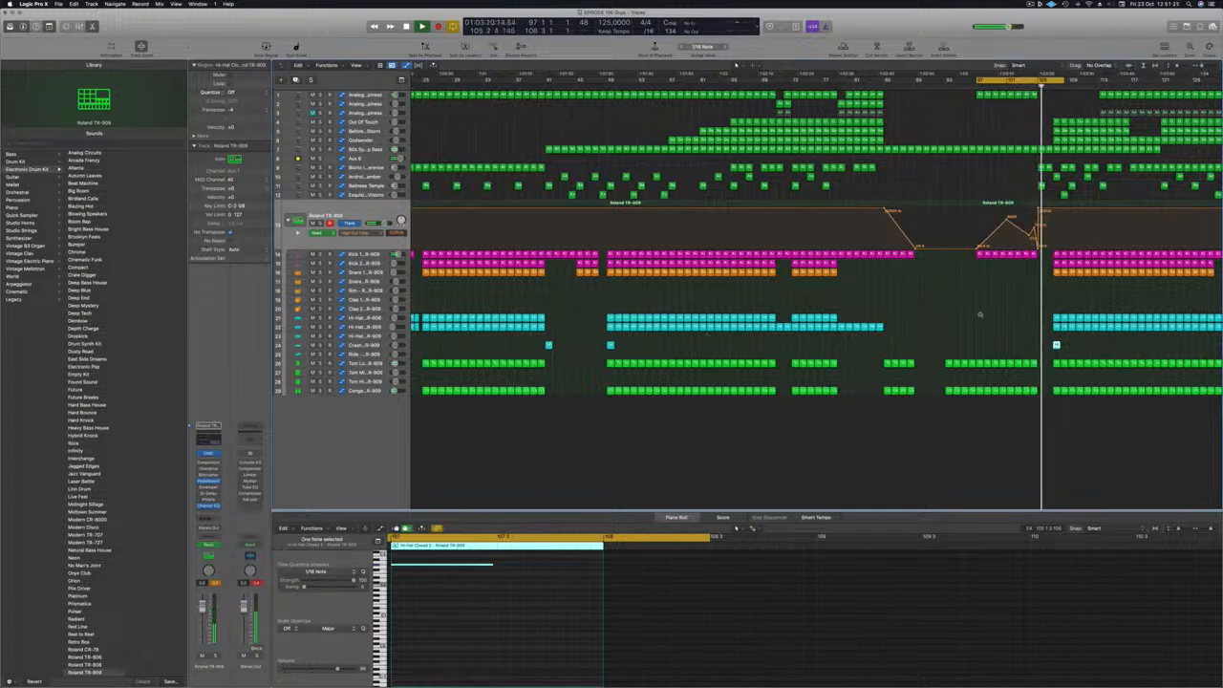
scroll(981, 315, "up", 1)
left_click(1070, 342)
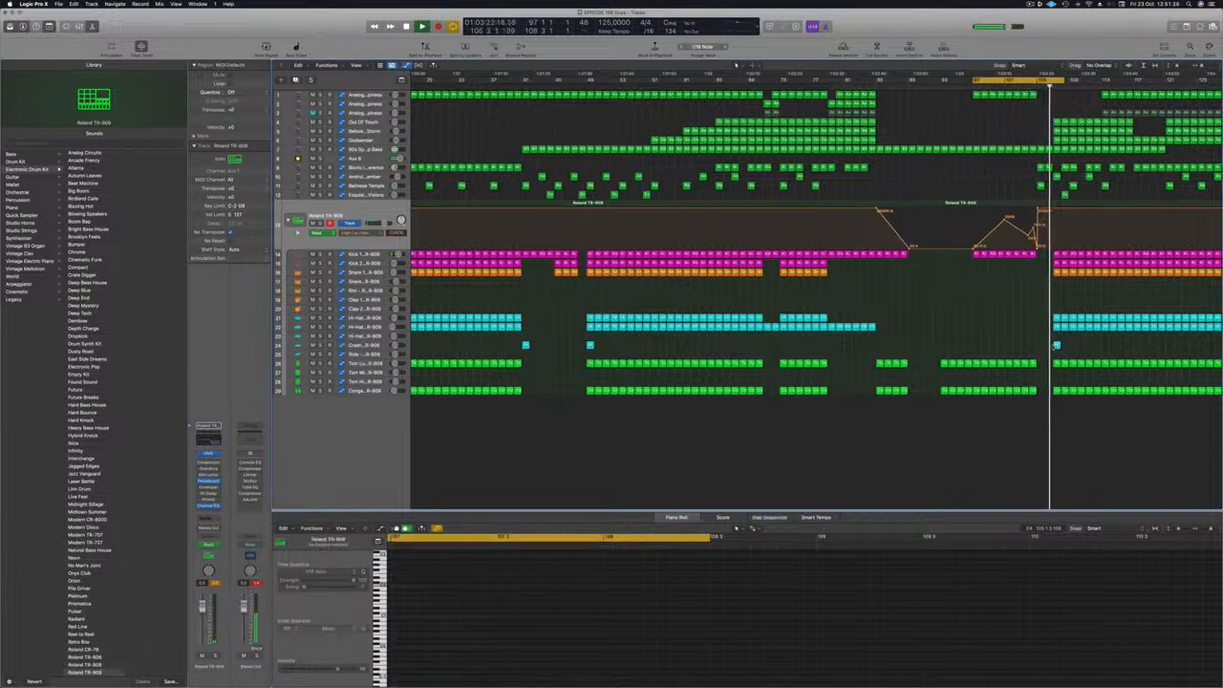
left_click(1057, 346)
scroll(1017, 331, "down", 2)
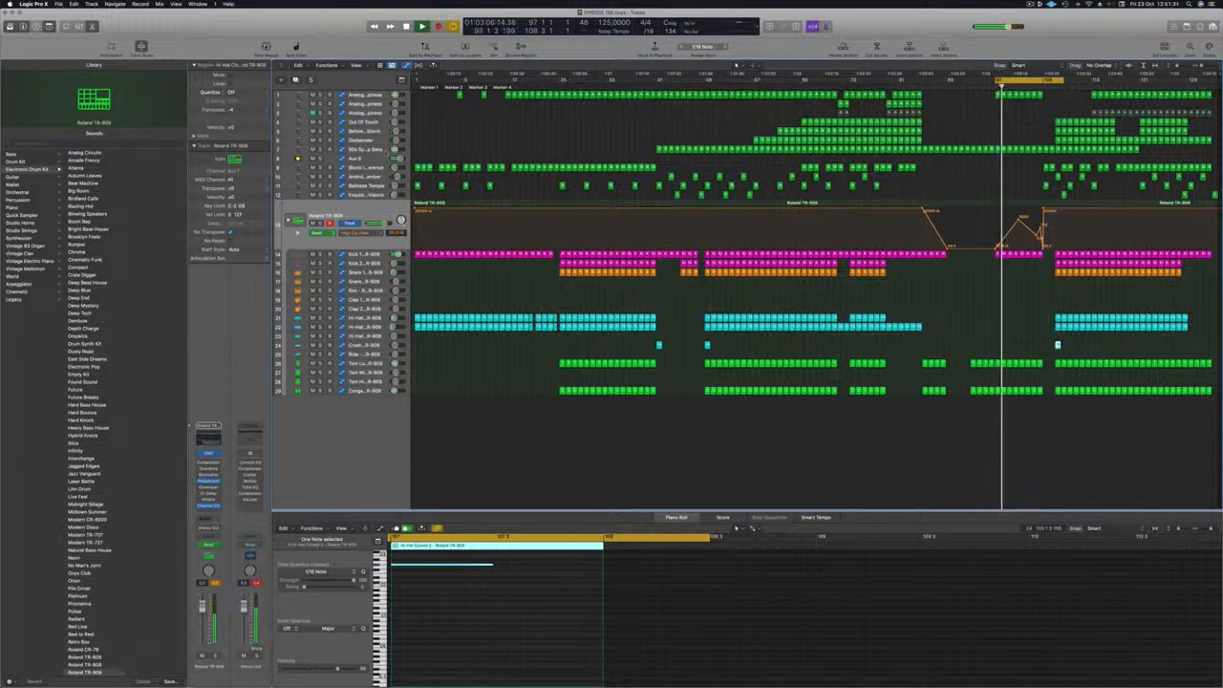
- Reshape the Aux 6 track's automation curve so its rise from bar 85 continues up to a peak at bar 107
left_click(375, 150)
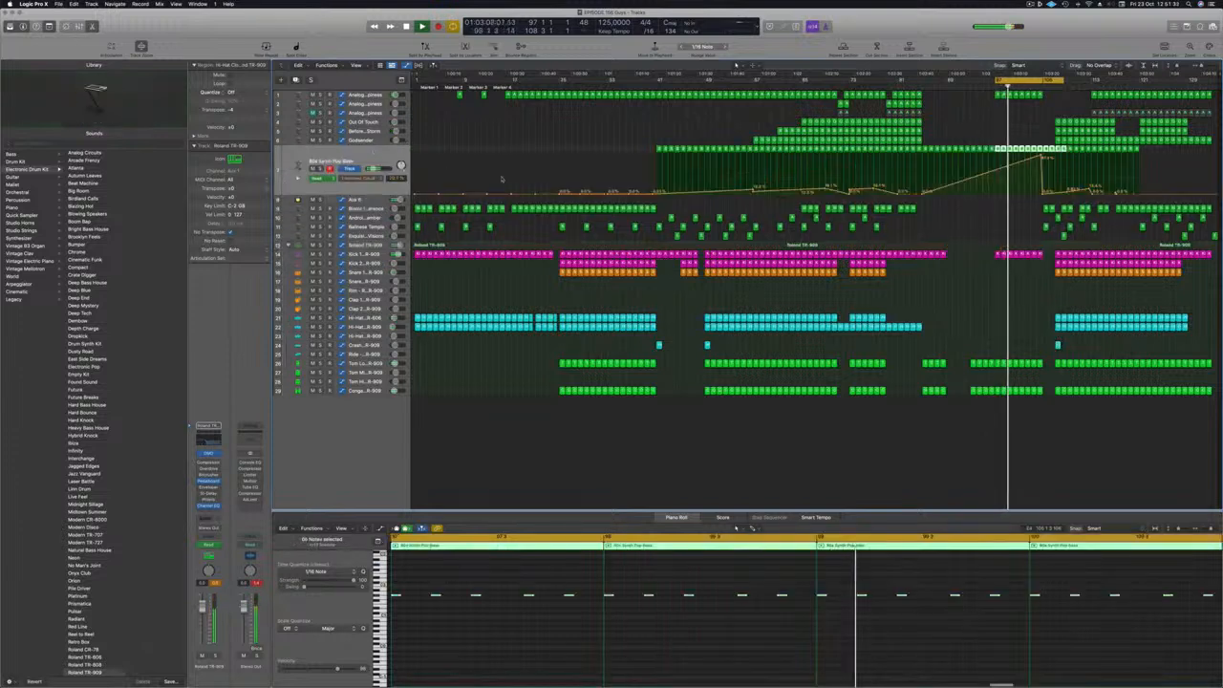
left_click(369, 199)
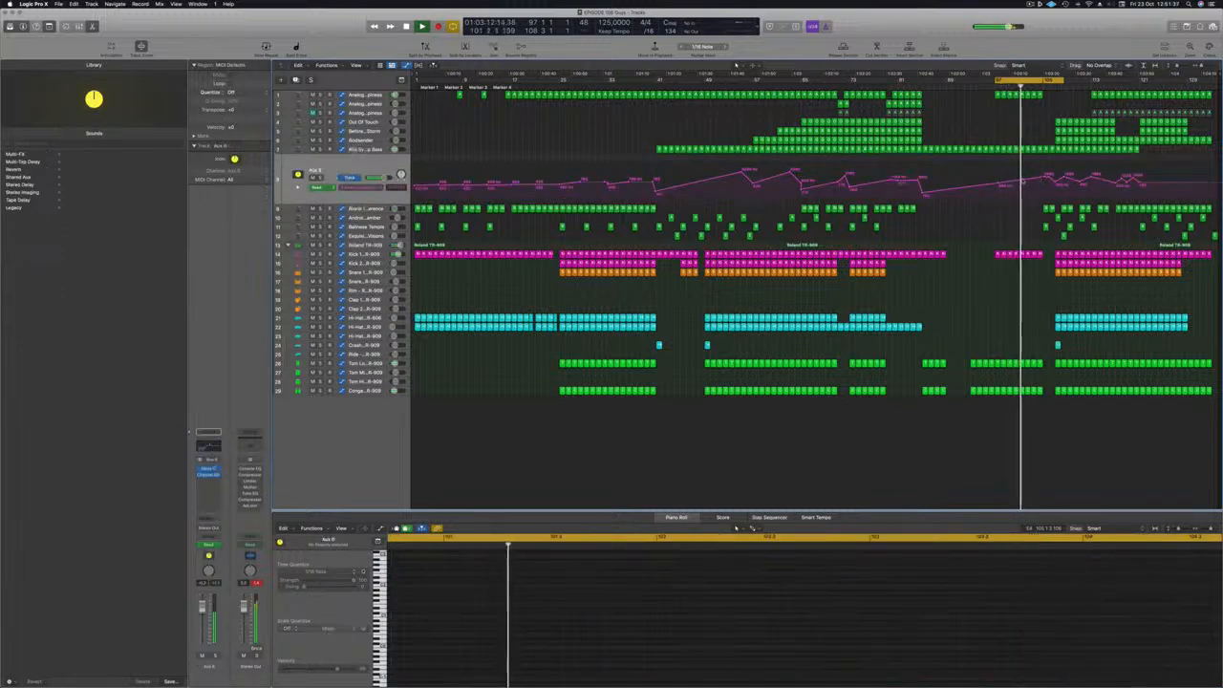
left_click(1025, 179)
left_click_drag(1043, 178, 1021, 180)
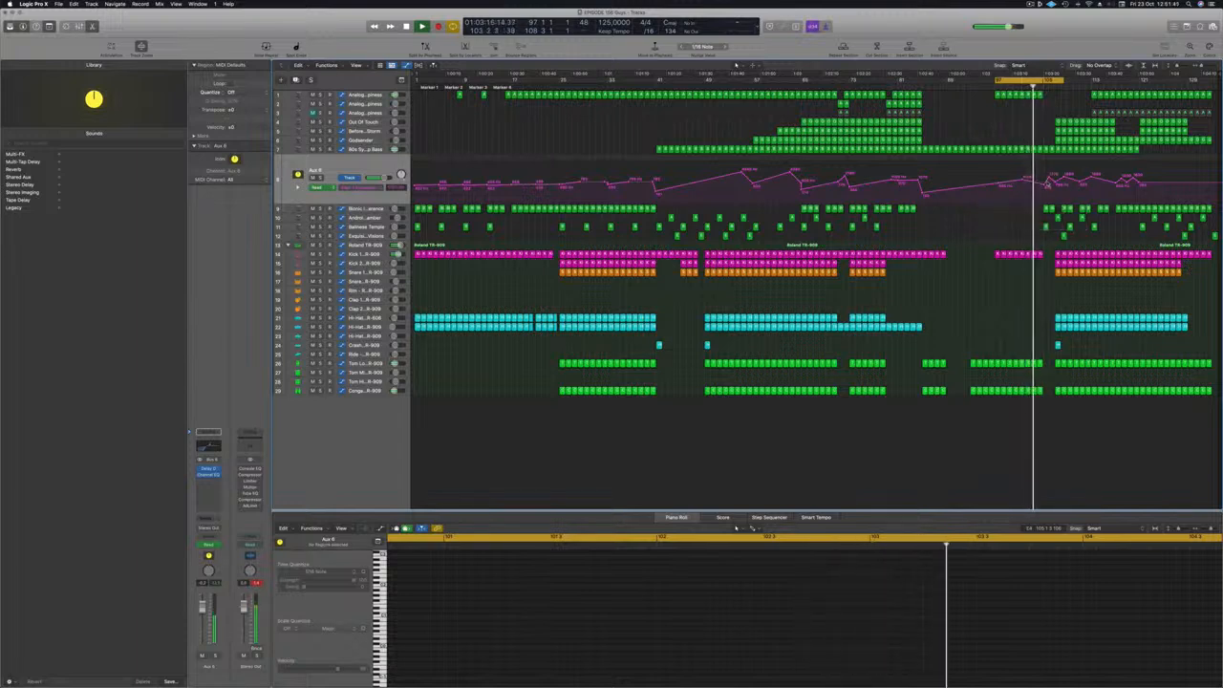
mouse_move(1052, 177)
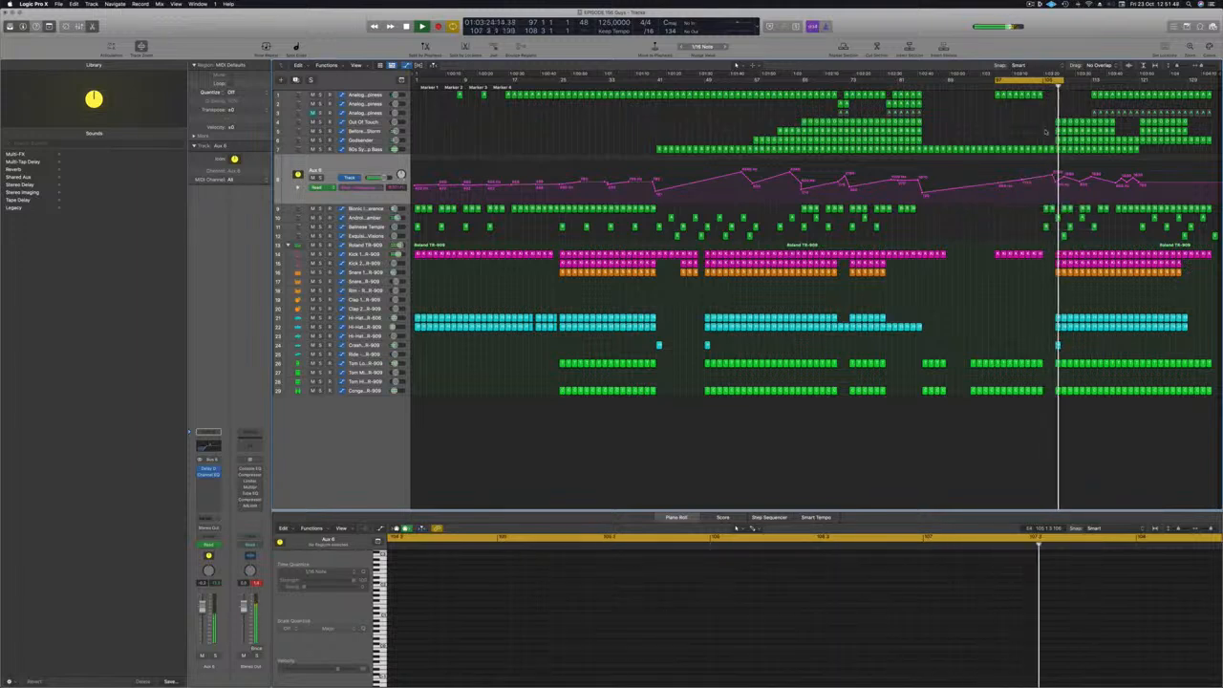
- Copy Analogue Happiness regions to bars 105–106 on the first two tracks and continue the second track's copies through bar 112
left_click(1037, 95)
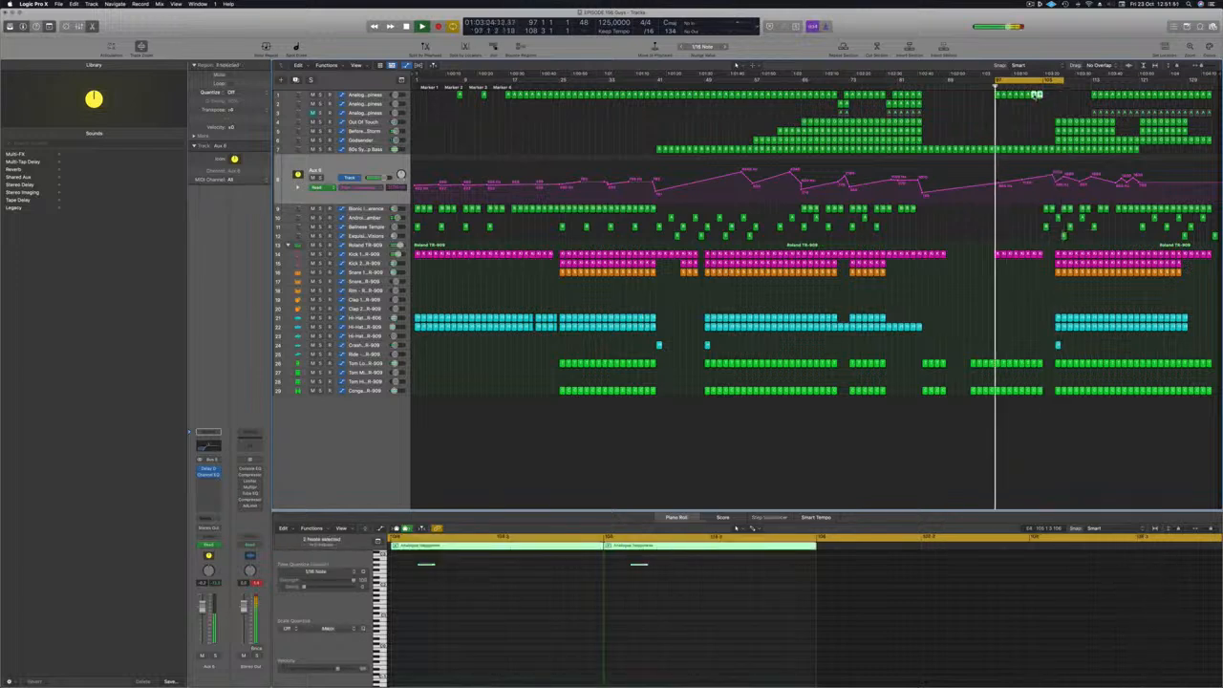
left_click_drag(1037, 95, 1052, 96)
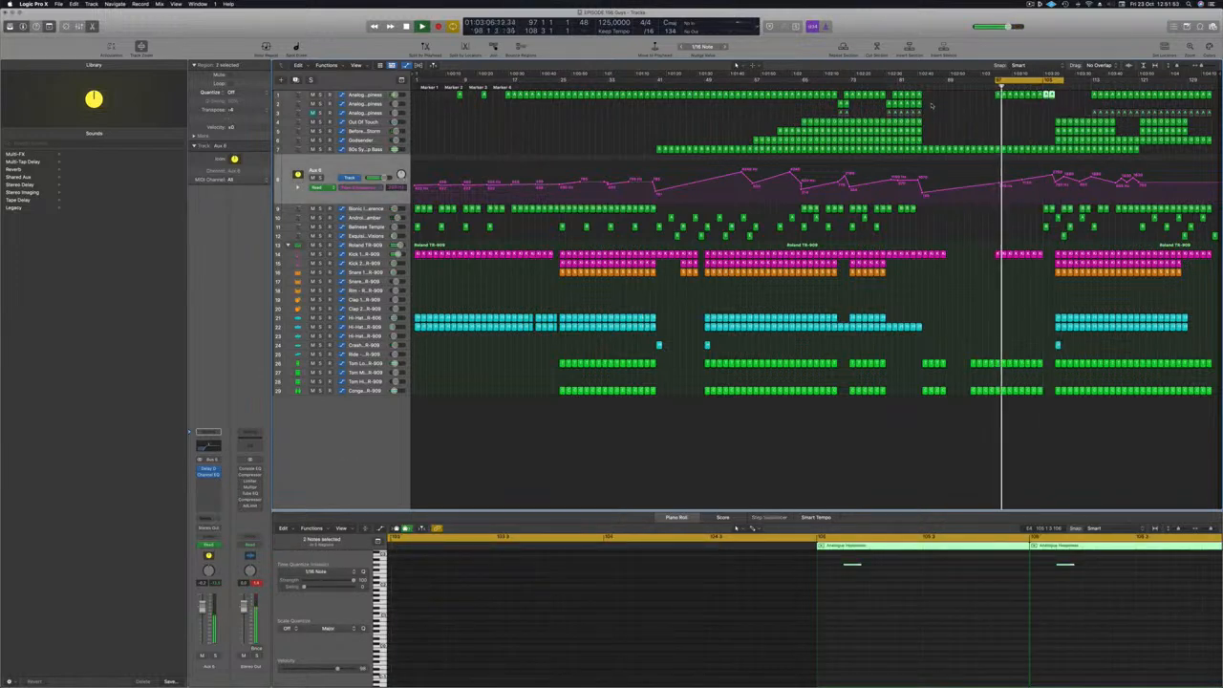
left_click_drag(927, 102, 1051, 103)
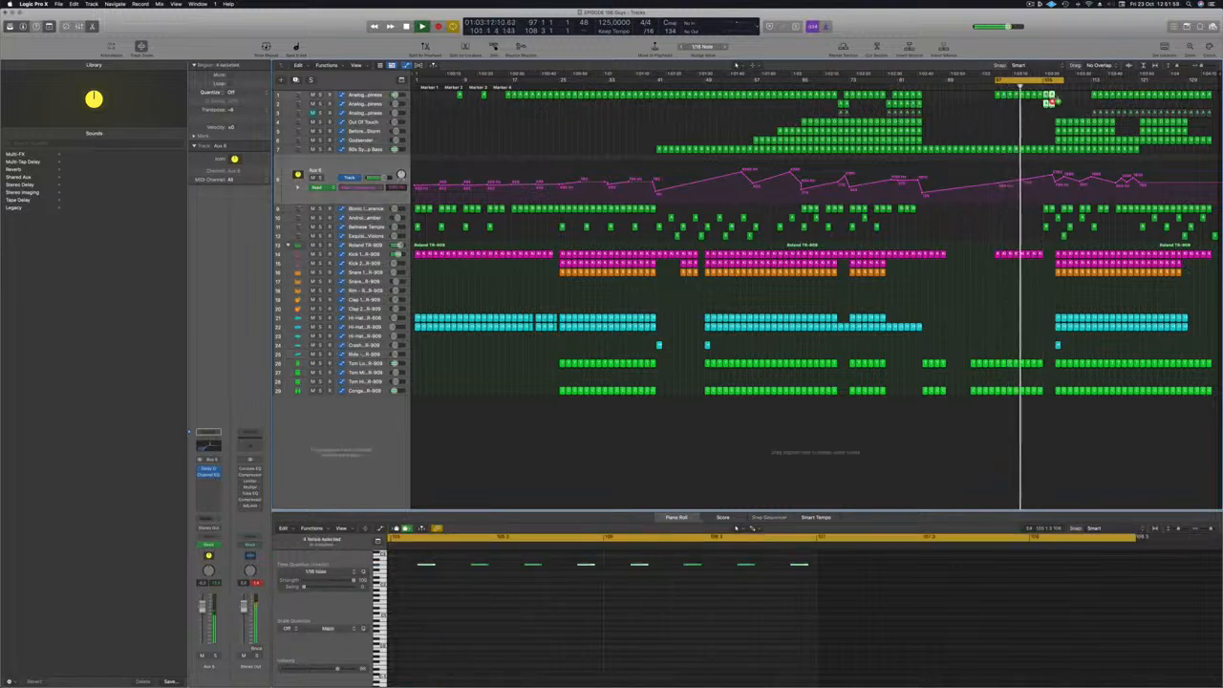
left_click_drag(1051, 97, 1084, 99)
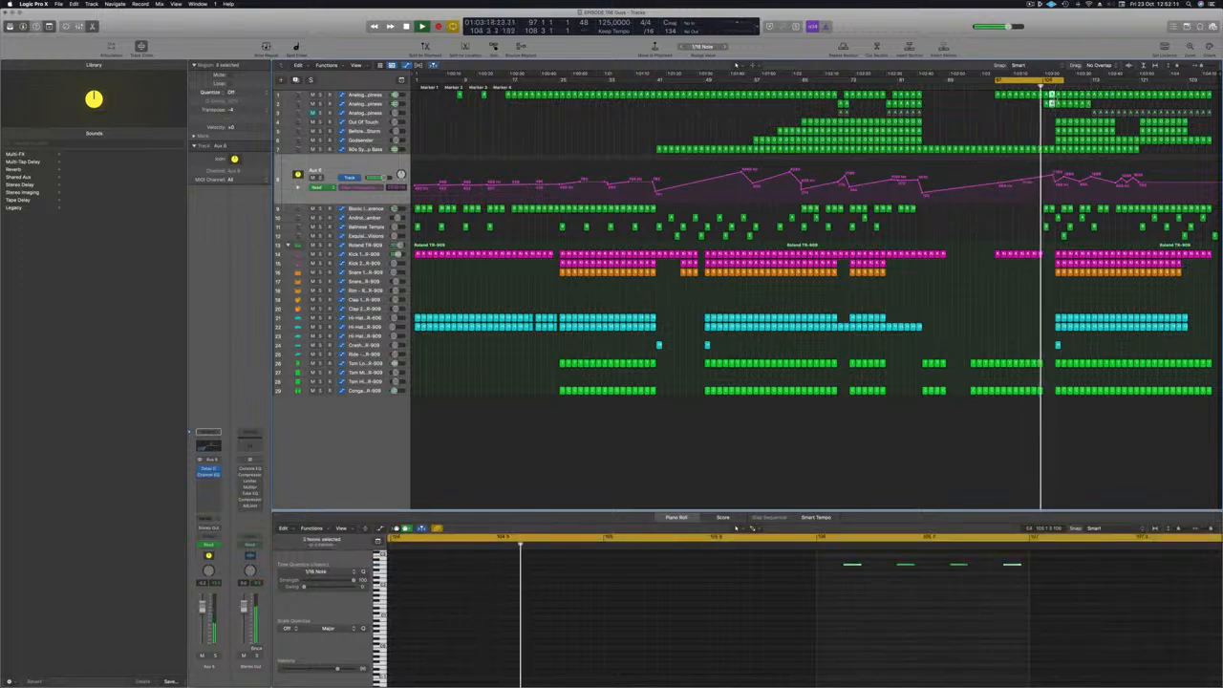
- Clear the Analogue Happiness and 80s Synth Pop Bass regions from bars 105–106, and copy the crash from bar 107 to bar 105
left_click(1026, 118)
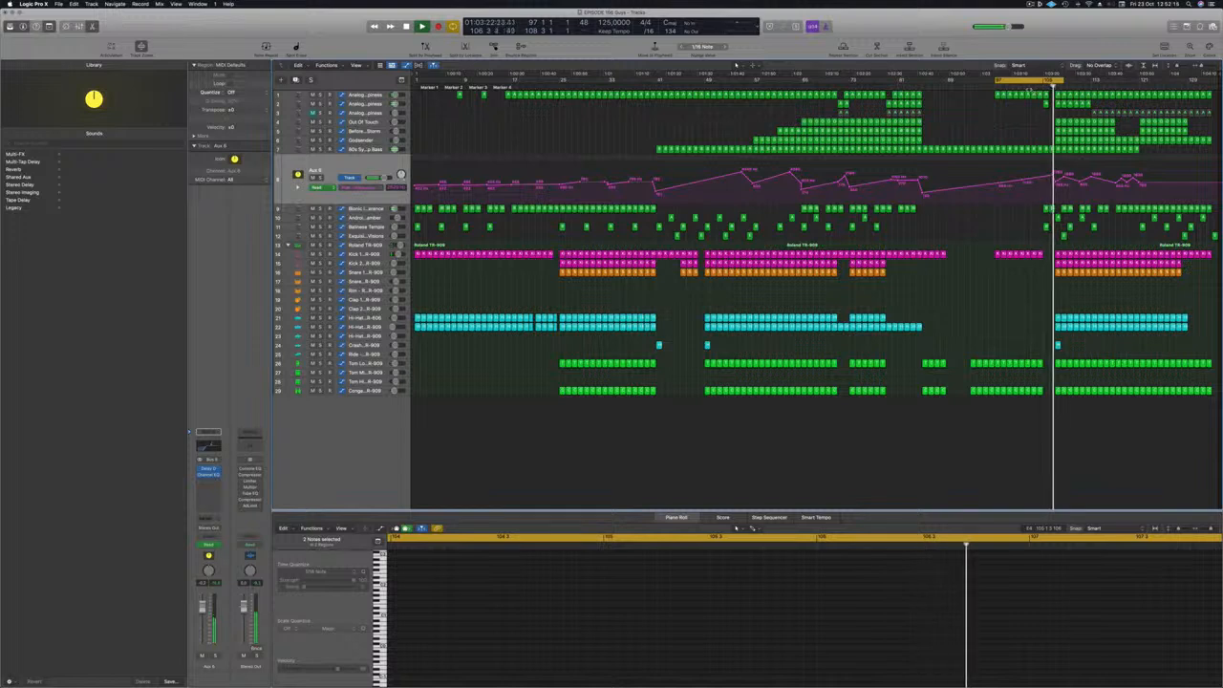
left_click(1051, 150)
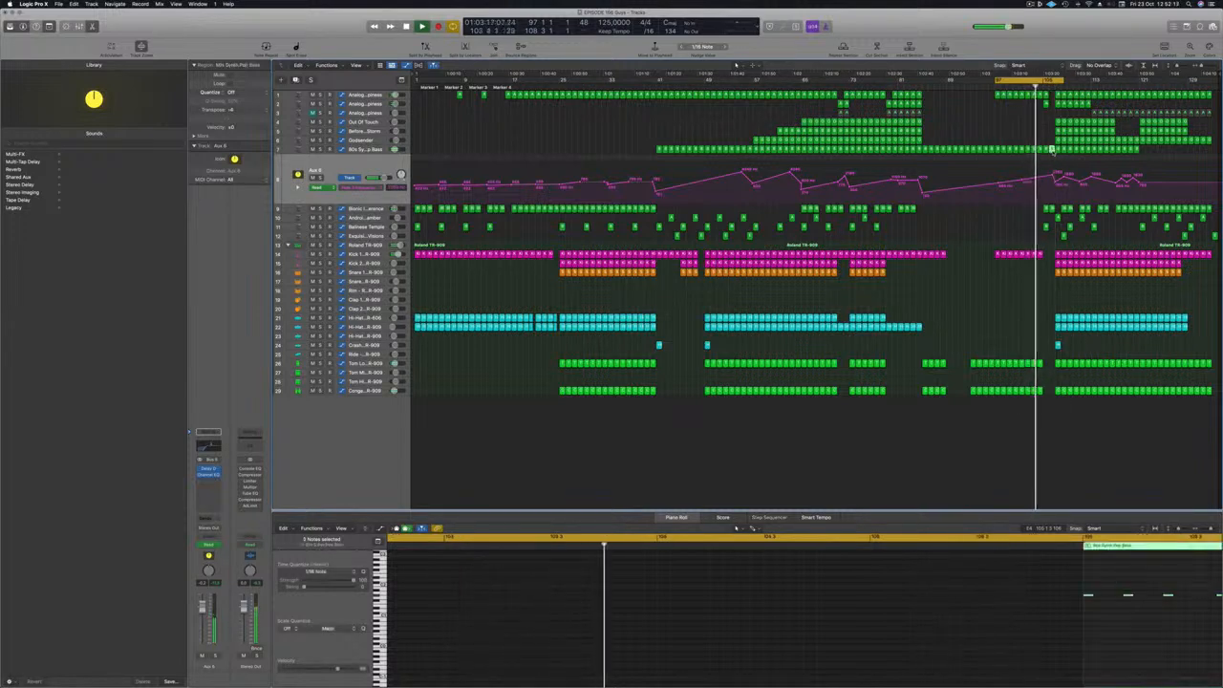
left_click(1026, 142)
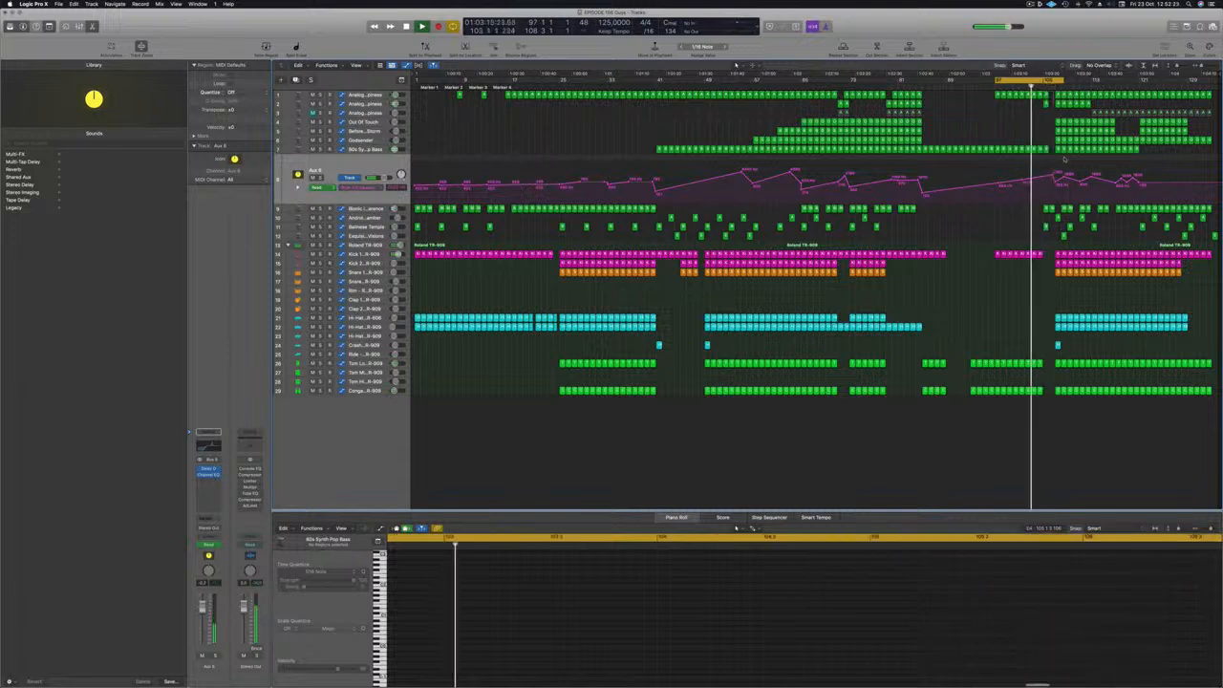
left_click(1046, 150)
left_click(1046, 137)
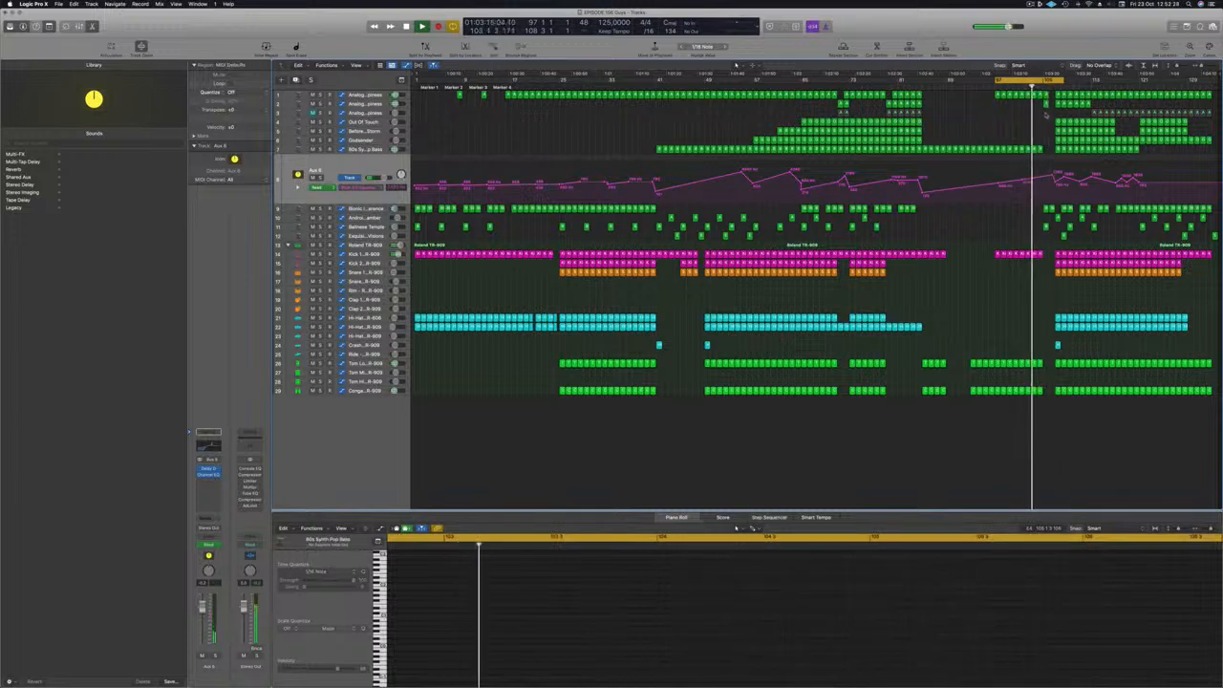
left_click_drag(1058, 346, 1045, 353)
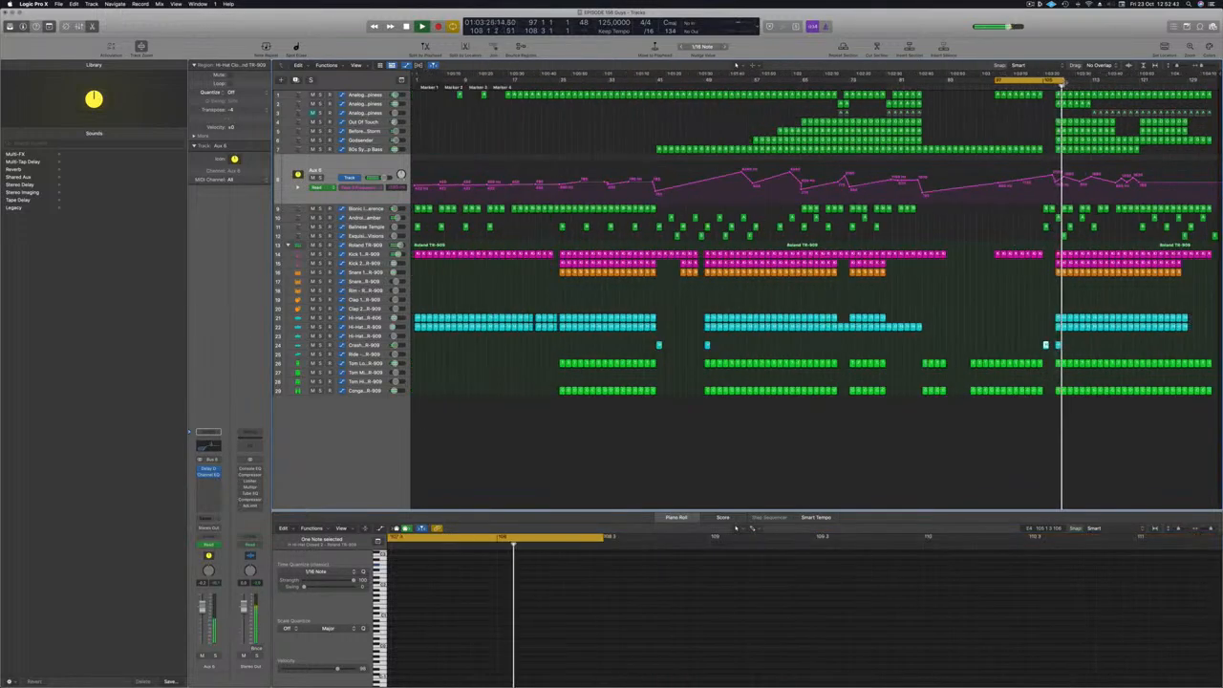
- Copy the second Analogue Happiness track's regions at bars 107–112 to bars 113–118, and delete the muted third Analogue Happiness track with its regions
left_click_drag(1069, 82, 1164, 82)
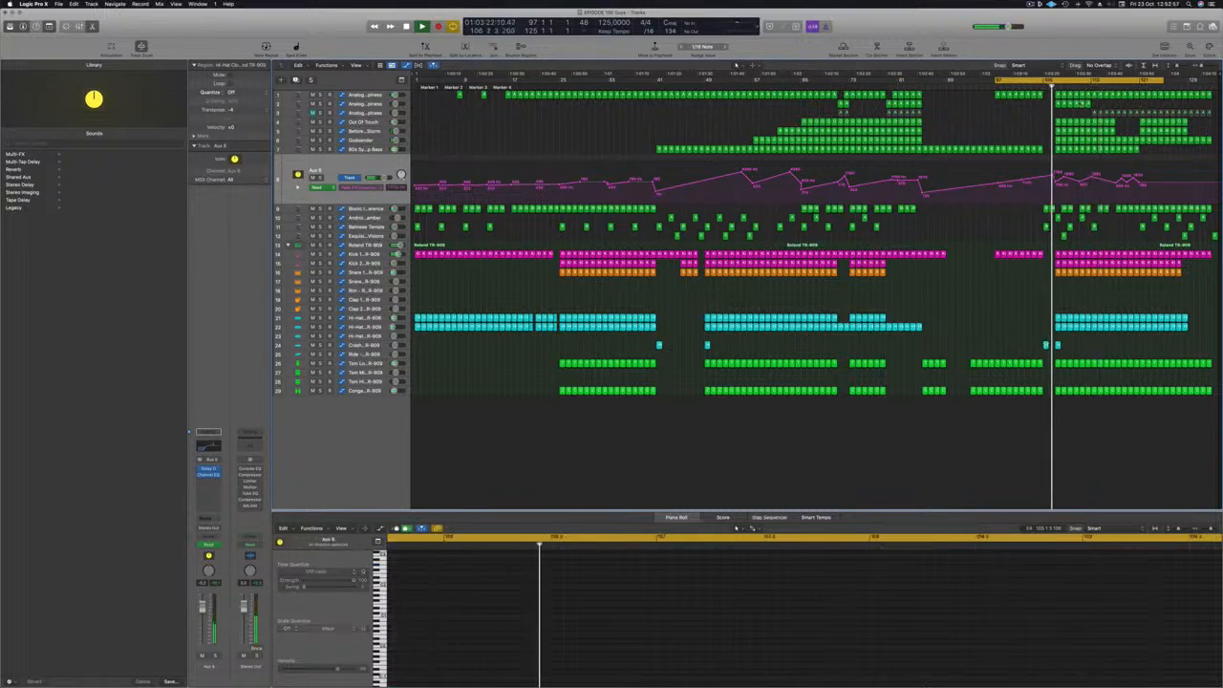
mouse_move(1058, 104)
left_mouse_down()
mouse_move(1100, 104)
mouse_move(1076, 116)
left_mouse_up()
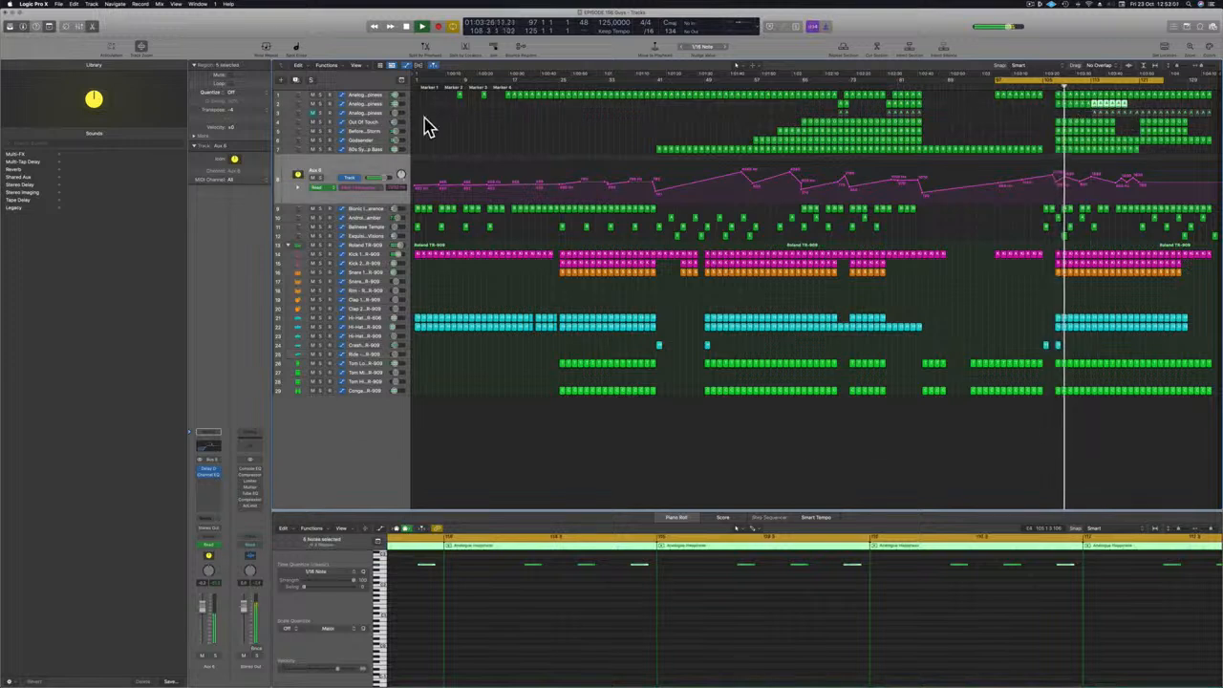
left_click(355, 112)
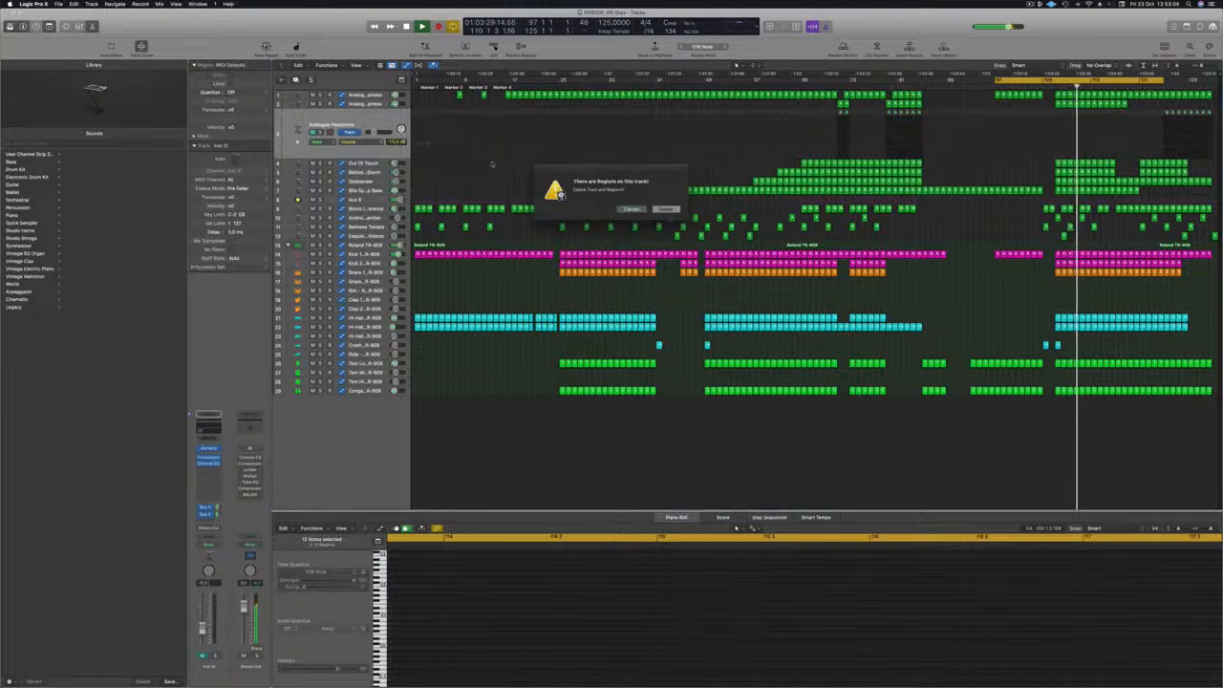
key("Return")
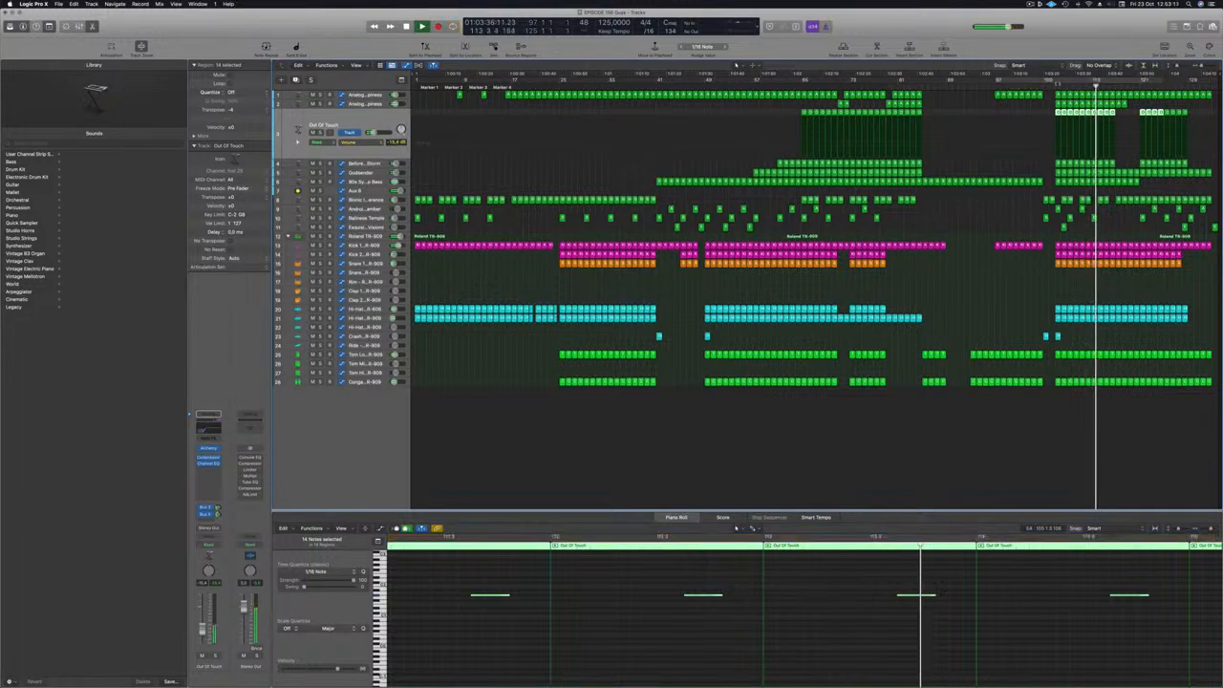
- Set the cycle range to bars 107–121 and copy the second Analogue Happiness track's last two regions to bars 119–120
left_click_drag(1066, 86, 1140, 86)
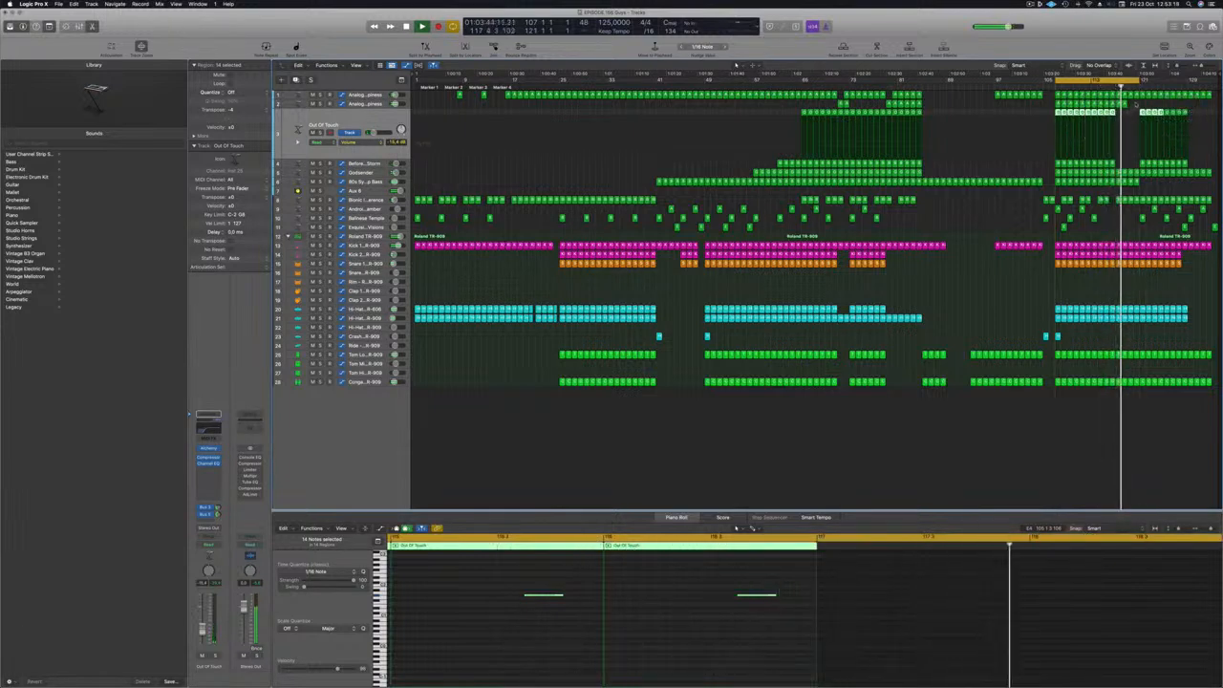
left_click(1123, 103)
left_click_drag(1119, 103, 1133, 103)
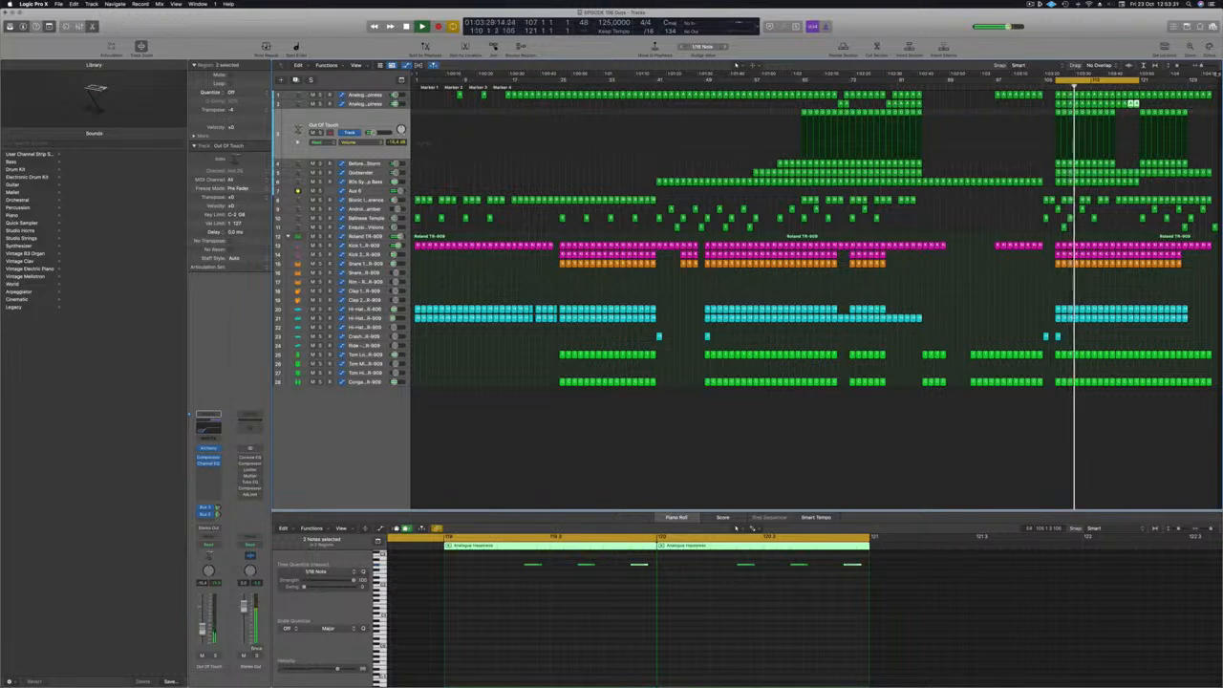
- Delete the track 9 region at bar 111 and the track 10 region at bar 113
left_click_drag(1217, 78, 1203, 83)
key("Return")
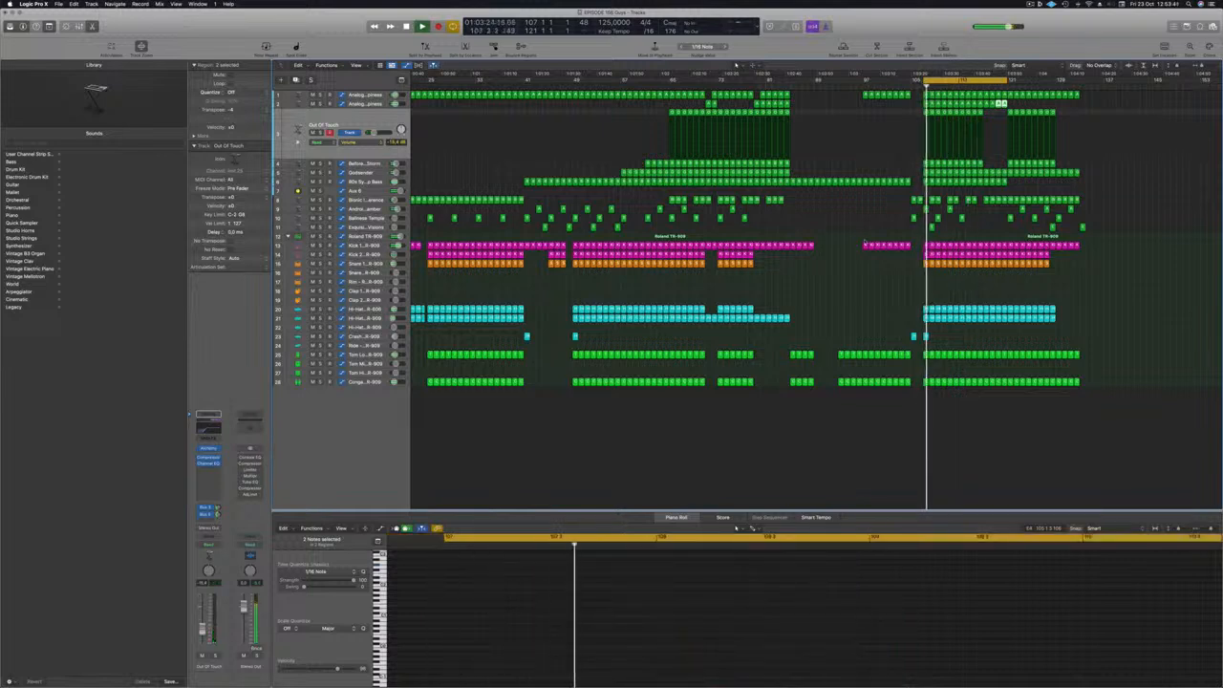
left_click(969, 230)
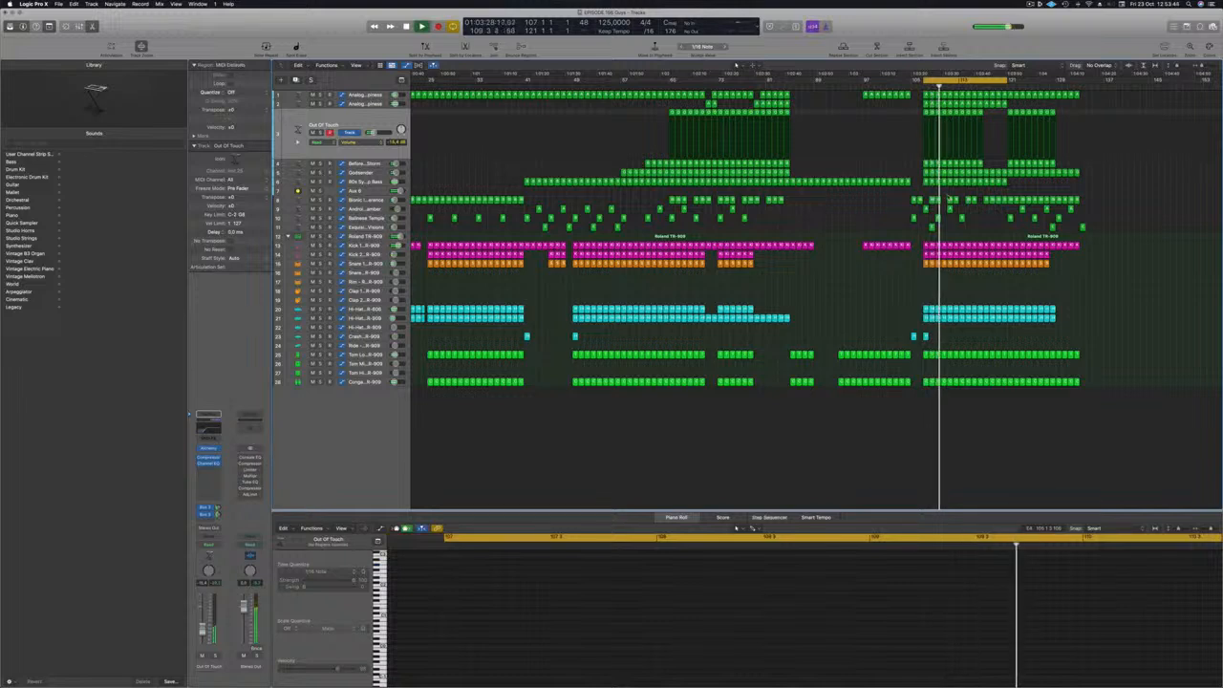
left_click(950, 209)
left_click(961, 218, "shift")
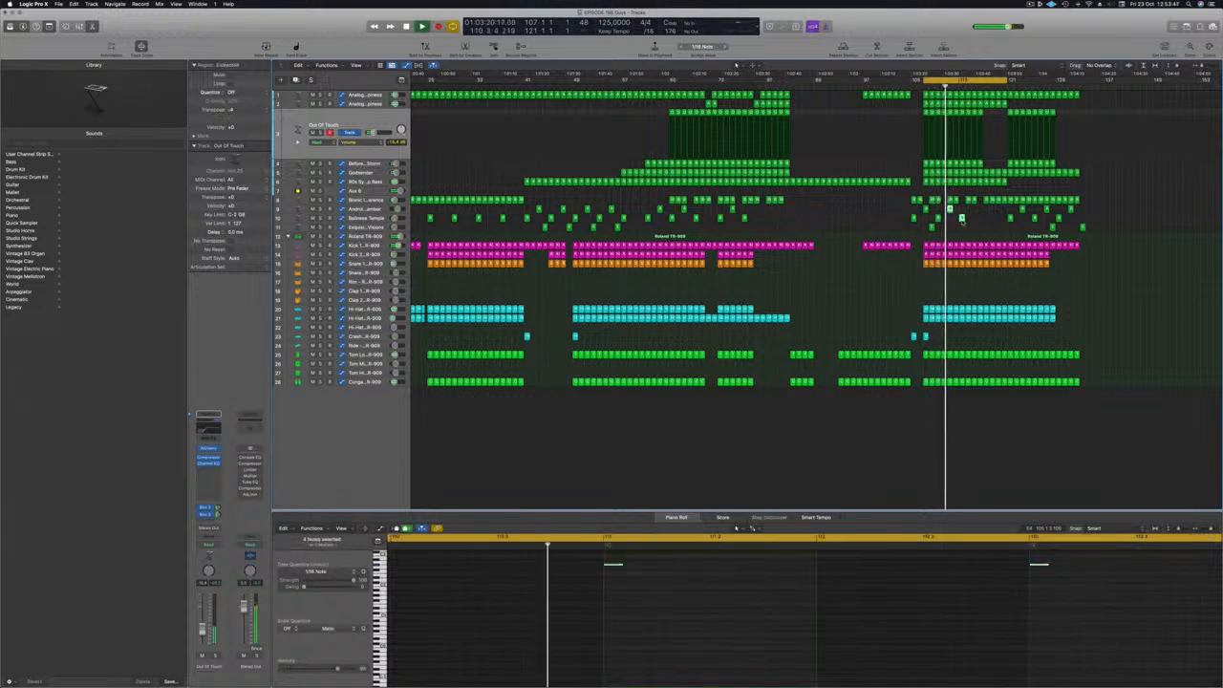
key("BackSpace")
- Extend the cycle range to bar 125 and copy four of the second Analogue Happiness track's regions to bars 121–124
key("super+Right")
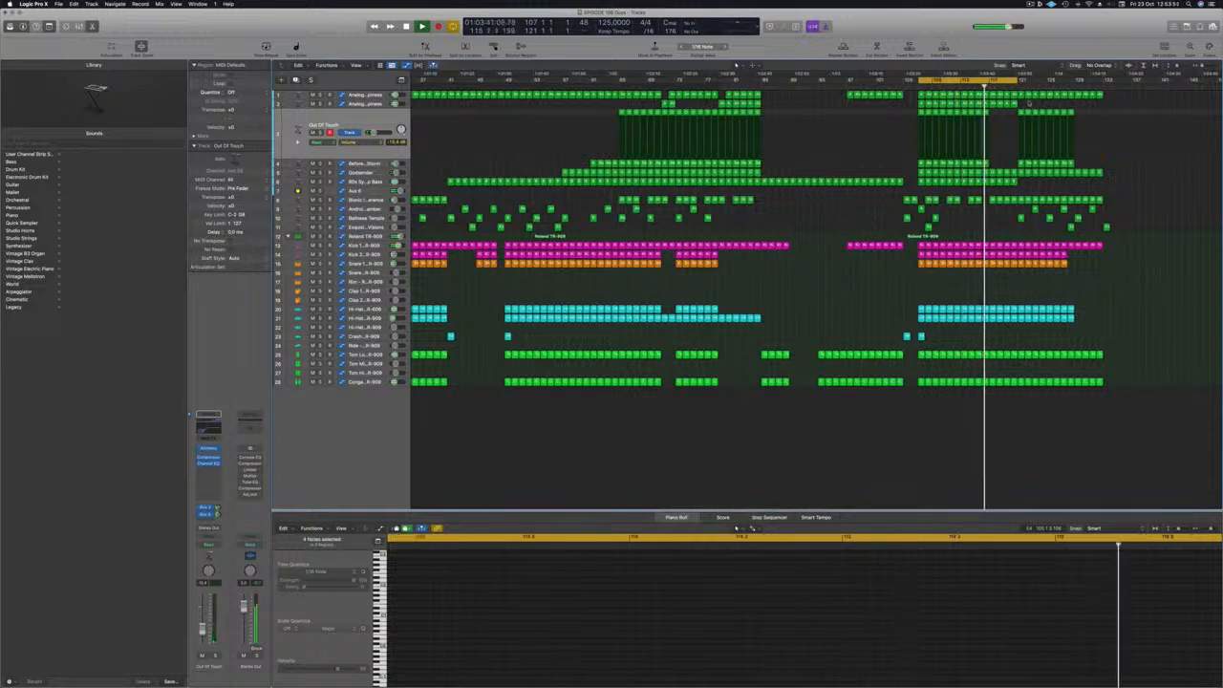
key("super+Left")
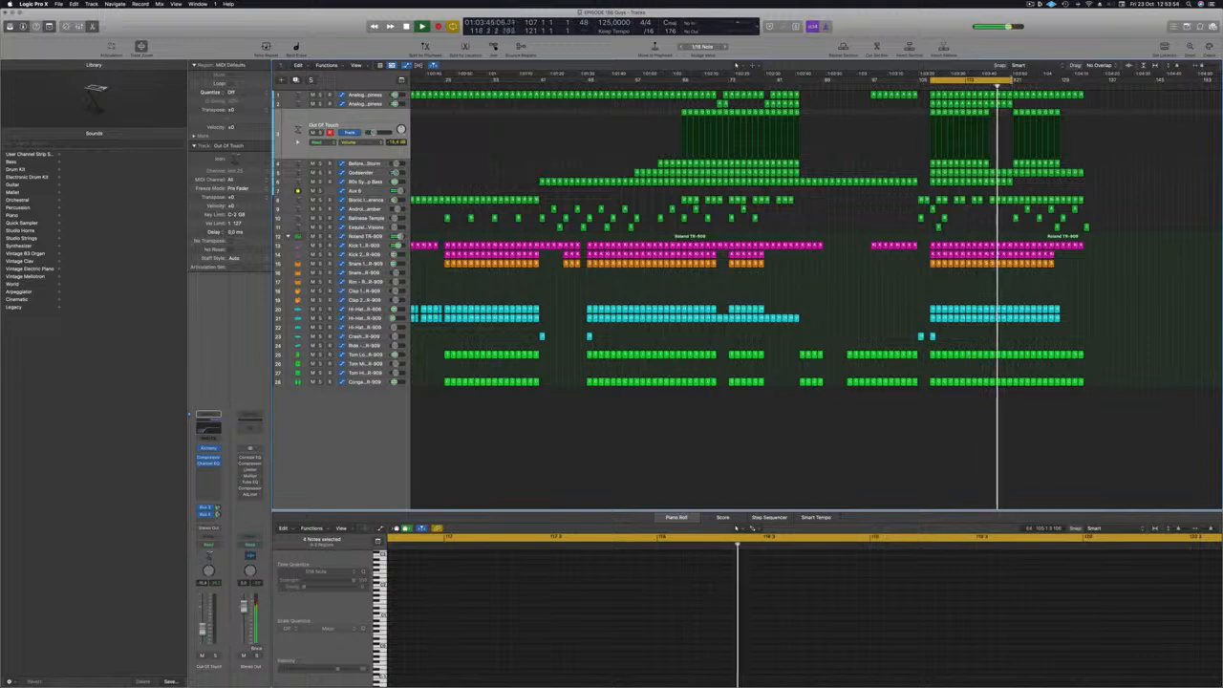
mouse_move(1016, 104)
left_mouse_down()
mouse_move(987, 103)
mouse_move(1012, 104)
left_mouse_up()
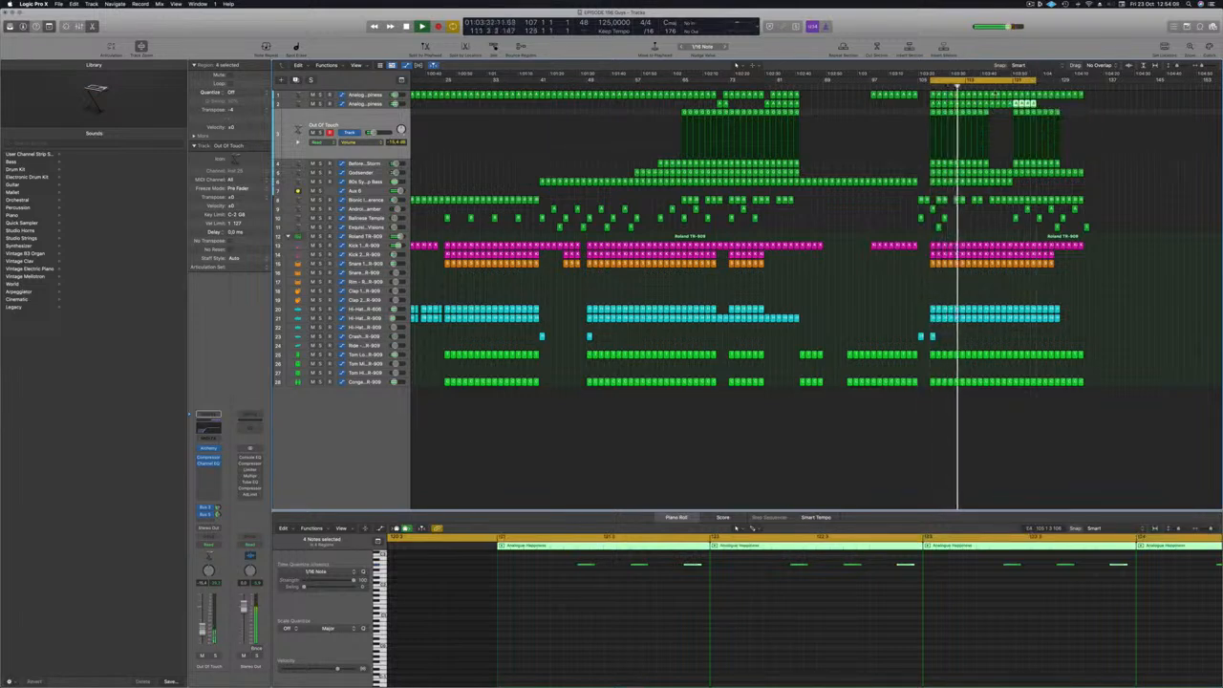
left_click(1131, 190)
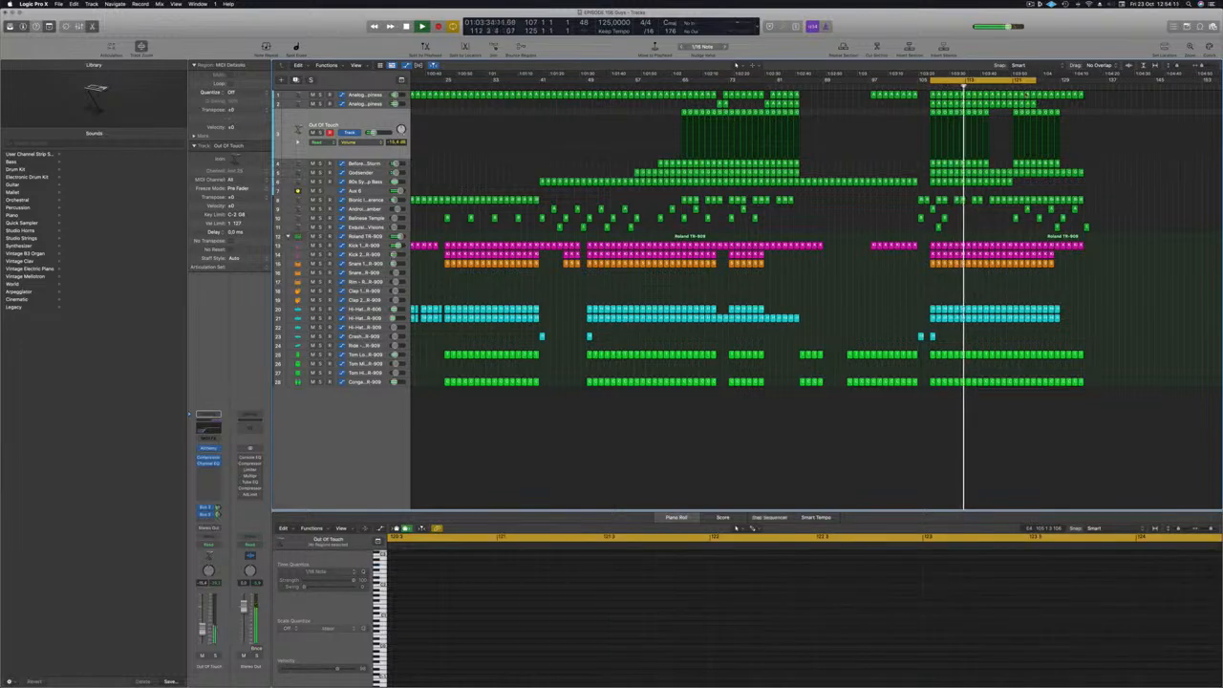
- Copy the second Analogue Happiness track's four regions to bars 125–128 and extend the cycle range to about bar 137
left_click(1011, 87)
key("super+Left")
key("super+Left")
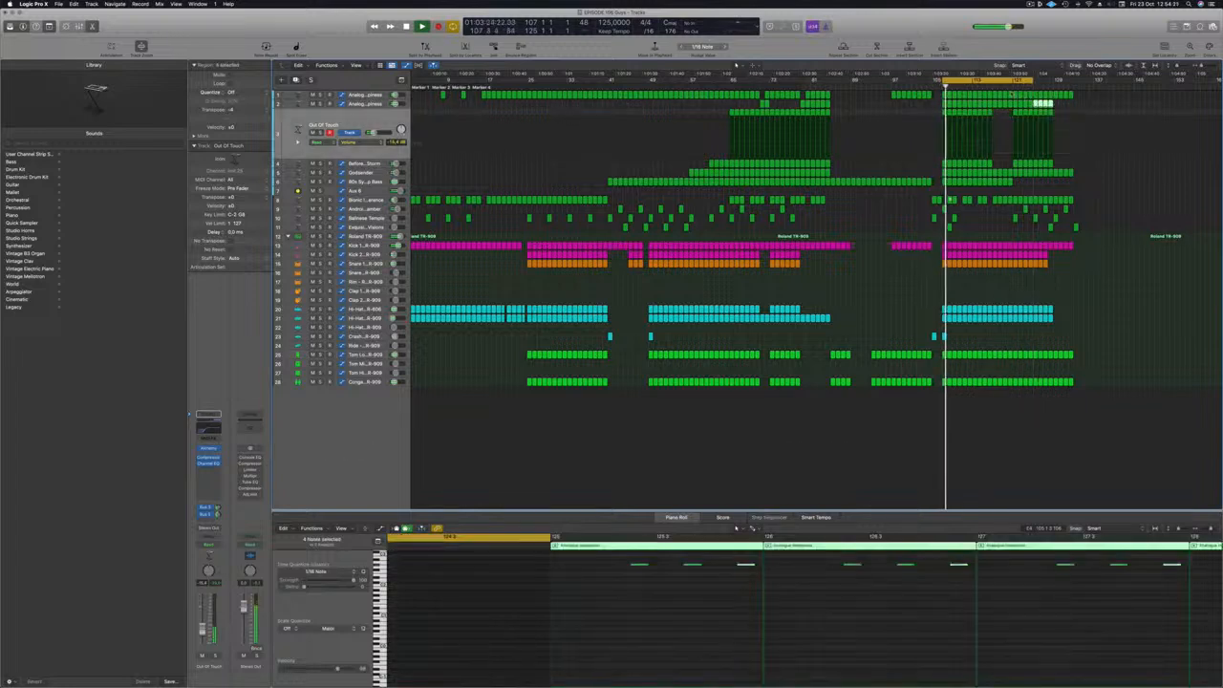
left_click(1012, 87)
scroll(1012, 87, "down", 2)
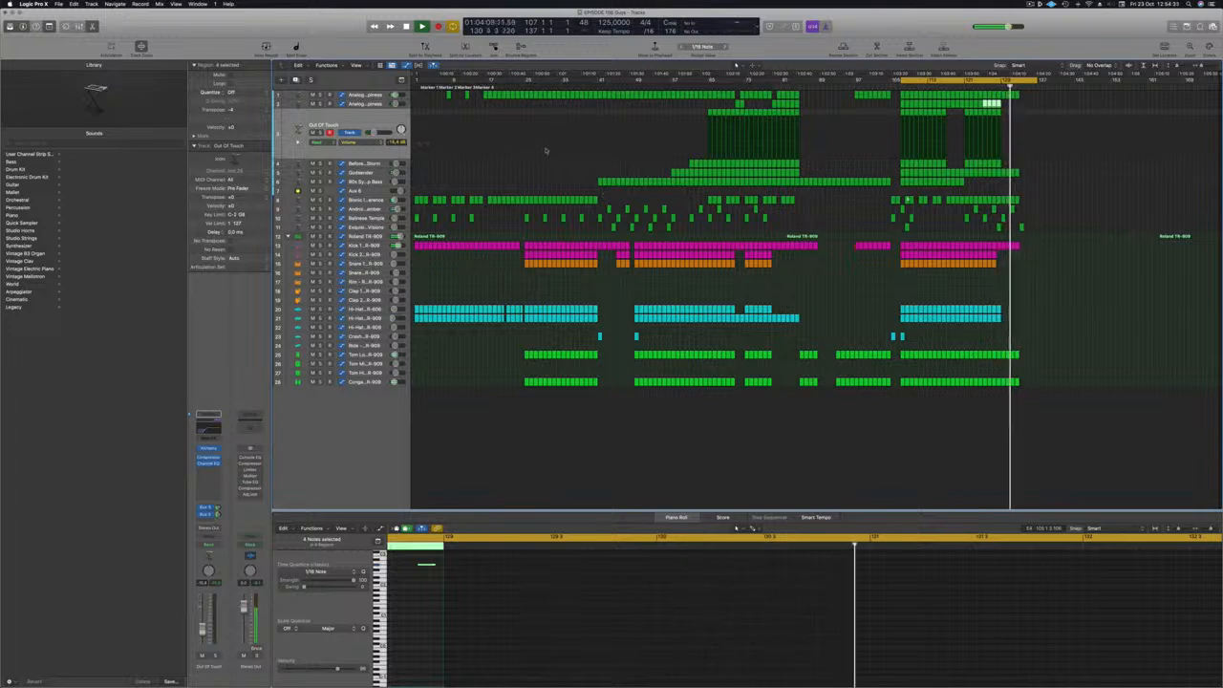
- Copy all regions of bars 25–40 to bars 133–148 as the start of an outro and play from bar 133
left_click(523, 86)
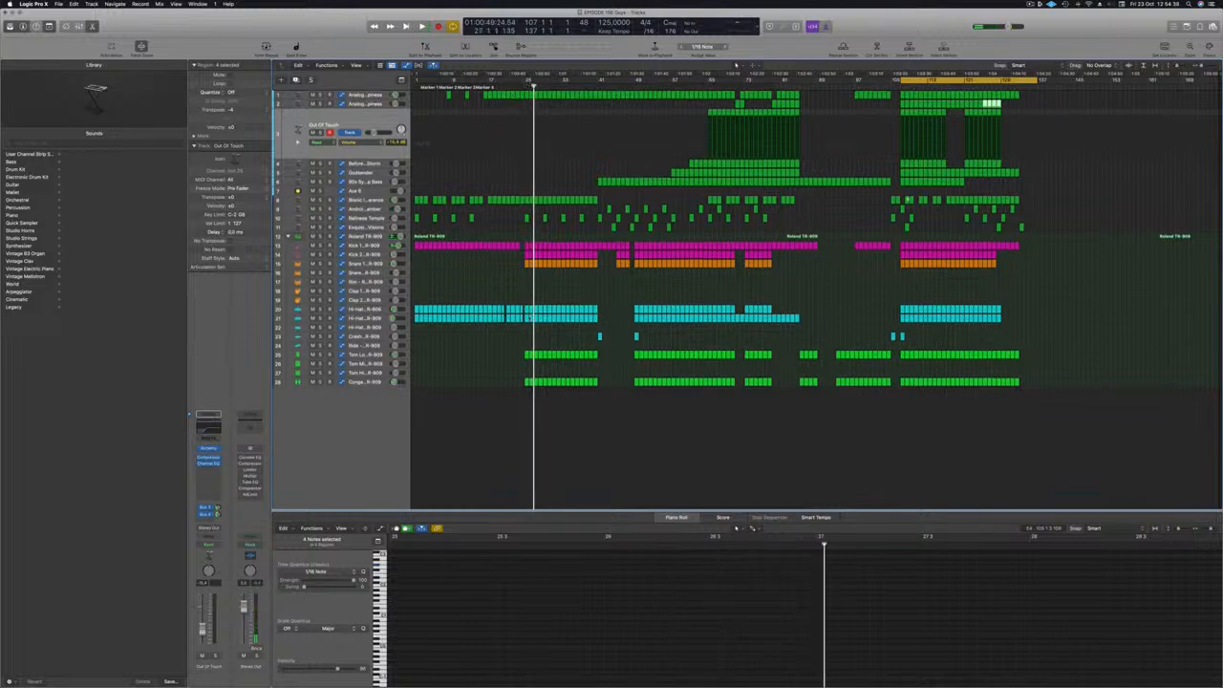
left_click_drag(524, 387, 1024, 96)
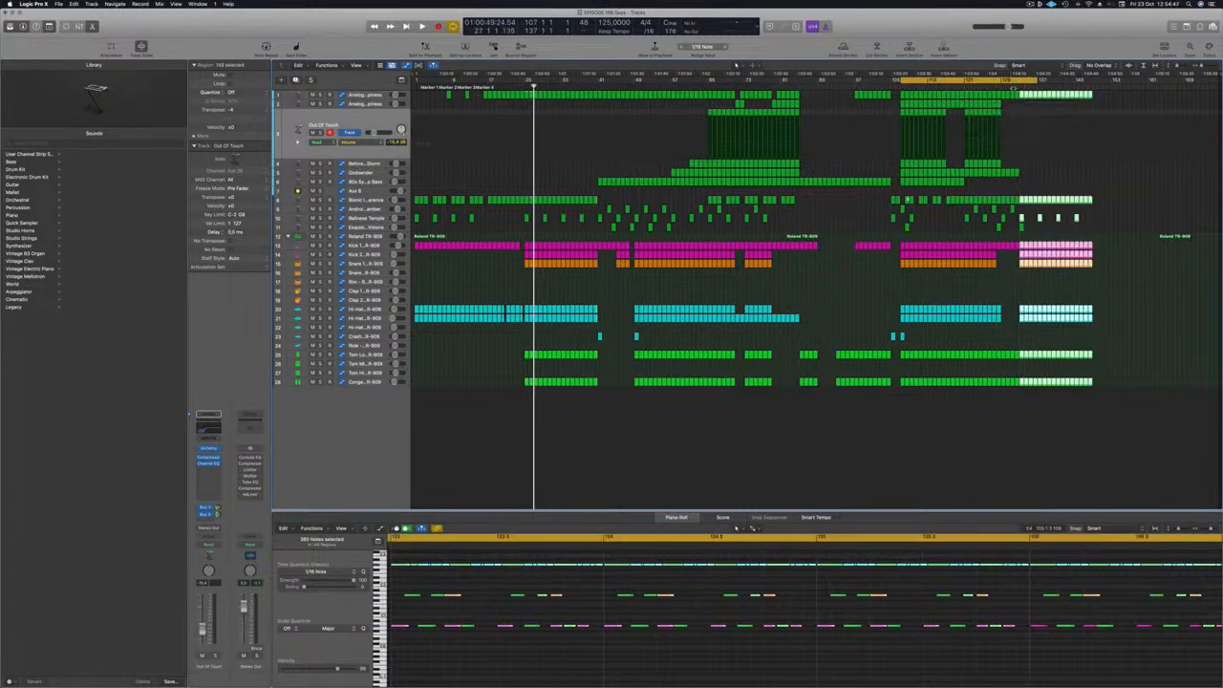
left_click(1015, 83)
key("space")
left_click(1018, 83)
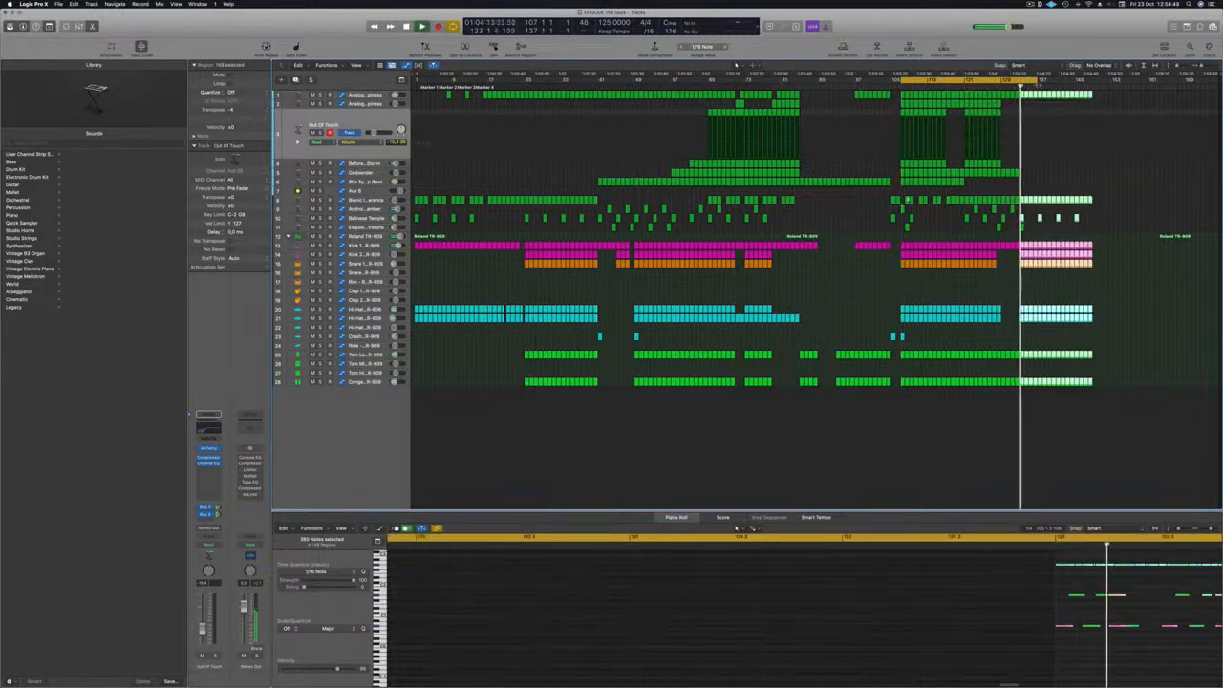
- Set the cycle range to bars 133–149 and repeat that section's regions at bars 149–164
left_click(1101, 114)
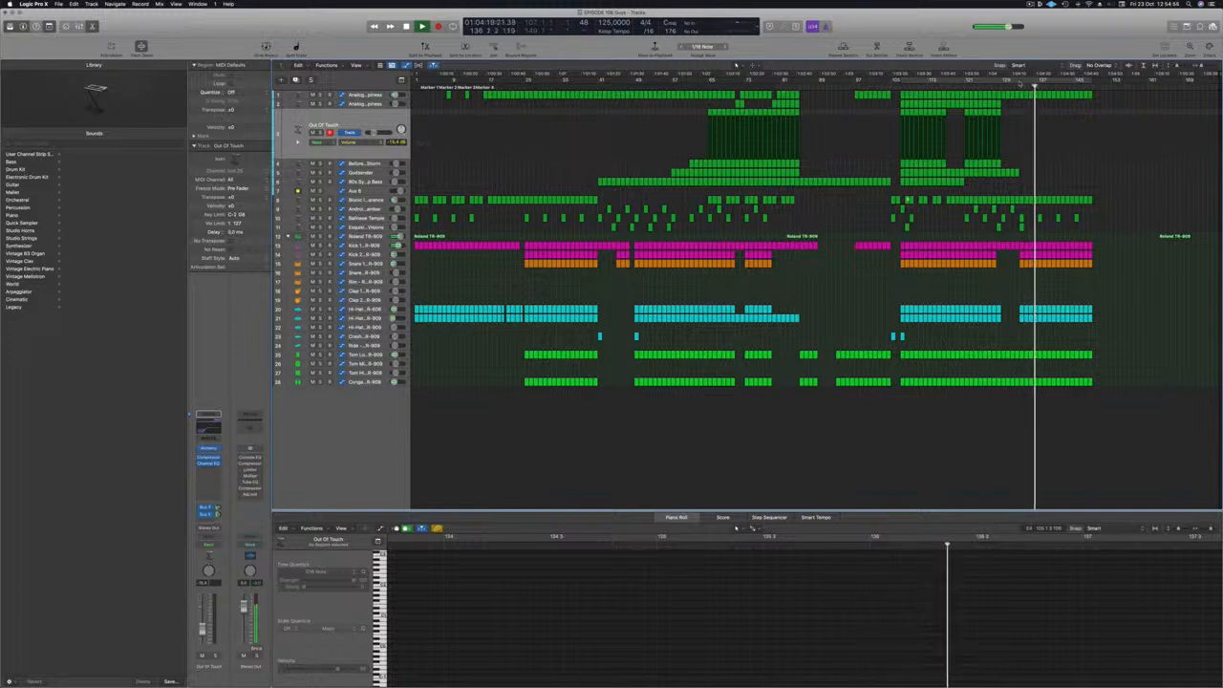
left_click_drag(1037, 81, 1090, 83)
key("super+r")
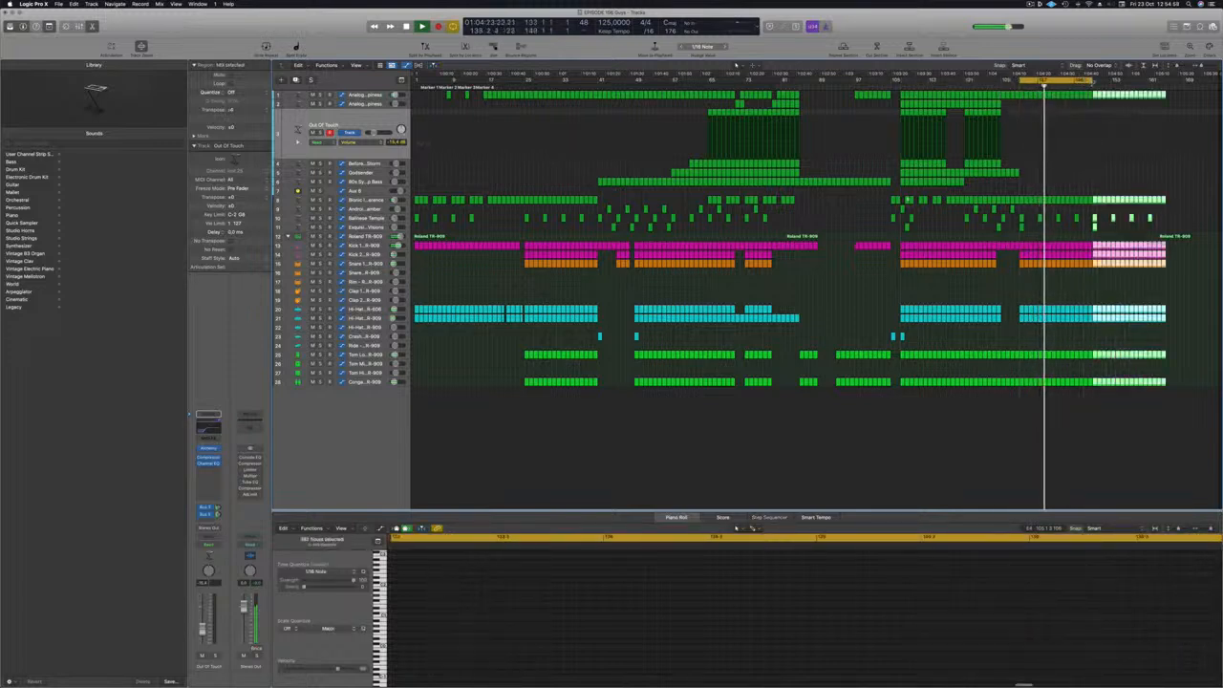
left_click(1179, 99)
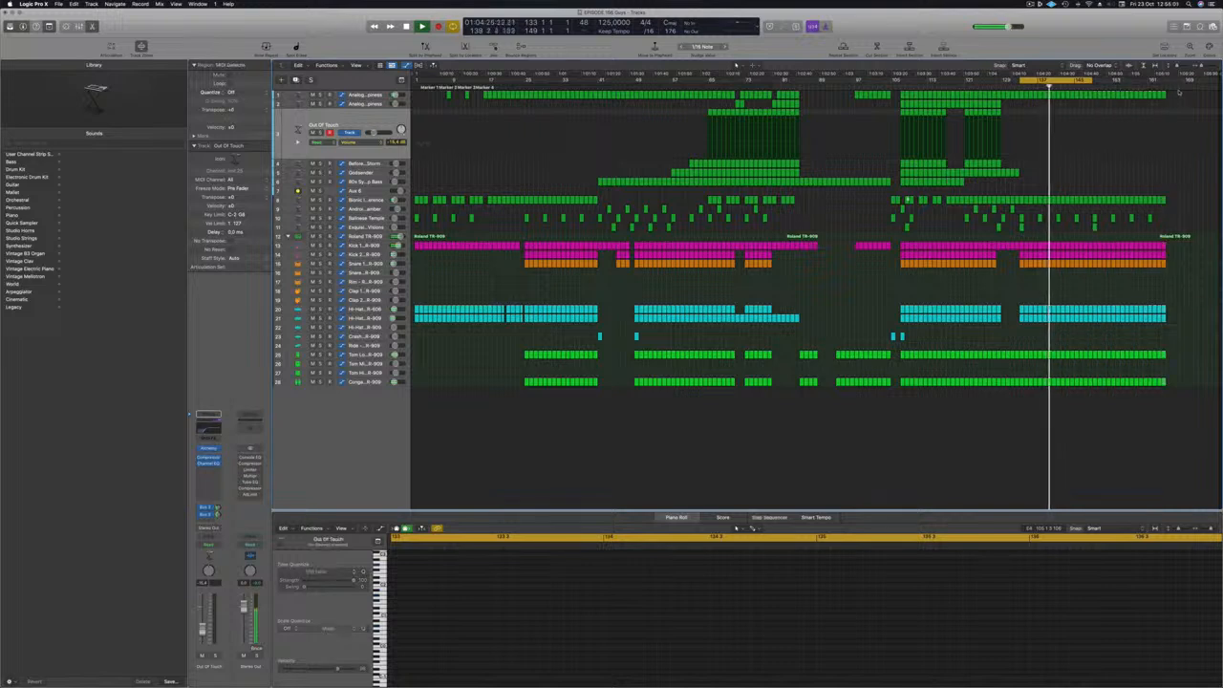
- Delete the first Analogue Happiness track's regions in bars 149–164 of the outro
left_click_drag(1163, 97, 1097, 98)
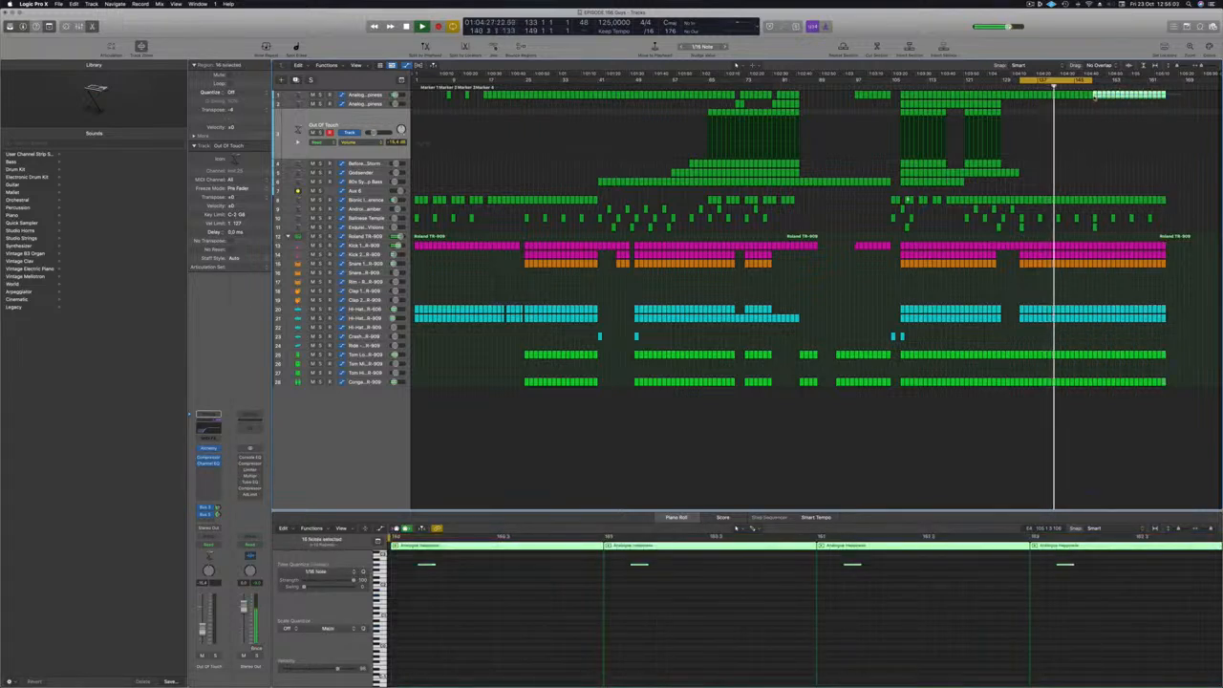
key("Delete")
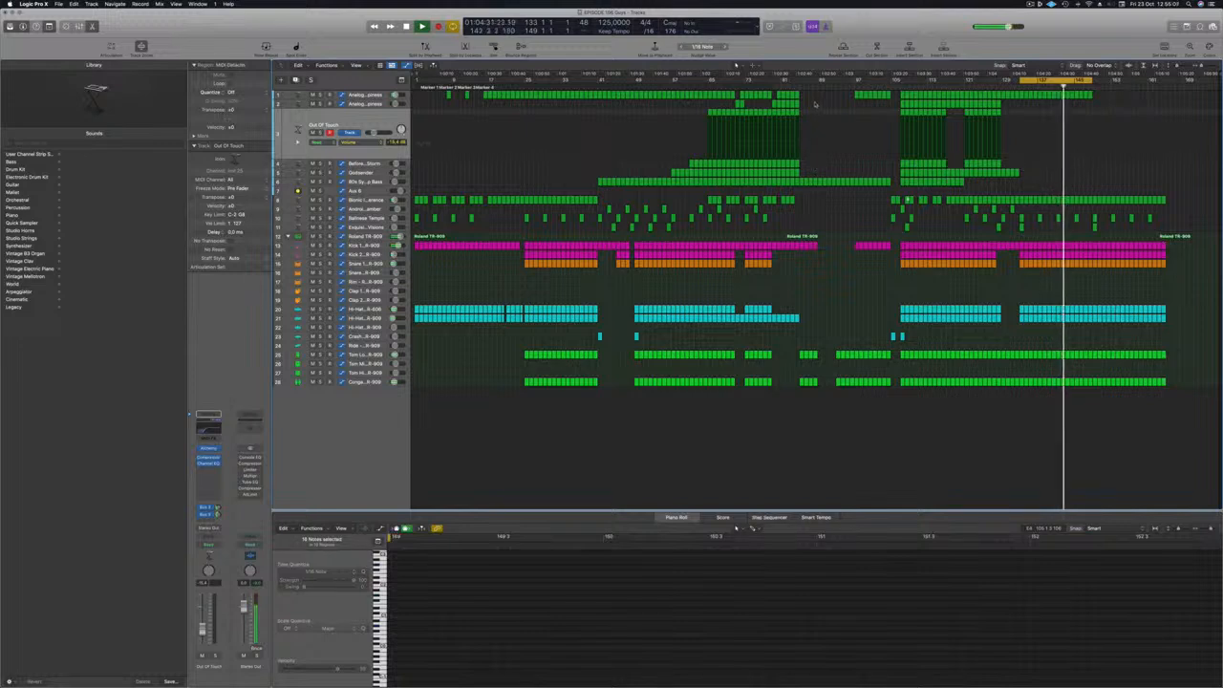
- Copy the bars 81–84 regions of the second Analogue Happiness to Godsender tracks to bar 149, and delete the Analogue Happiness copies
left_click_drag(800, 136, 1101, 175)
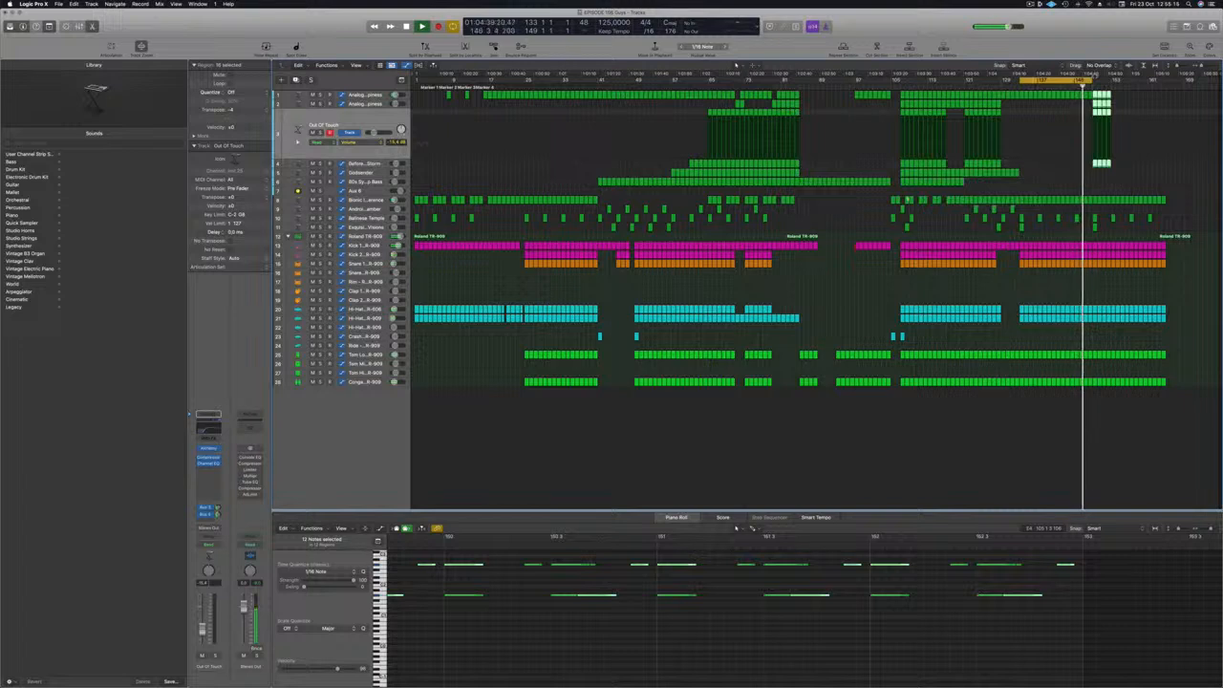
key("super+z")
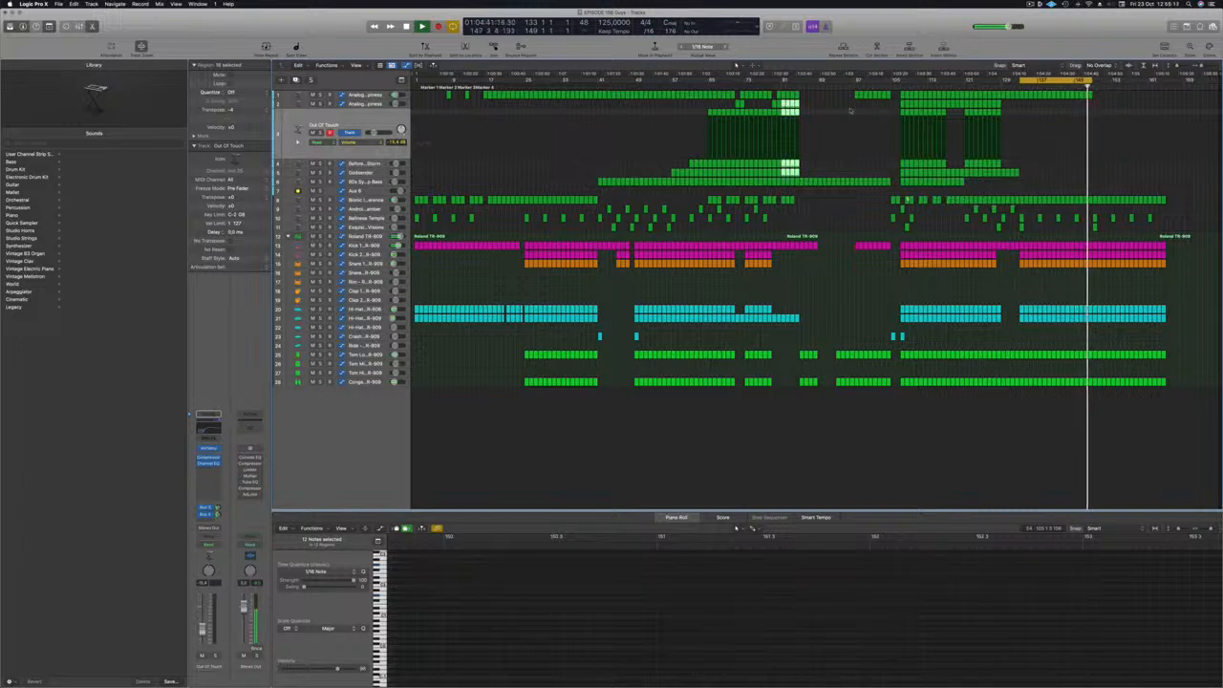
left_click_drag(785, 164, 1104, 110)
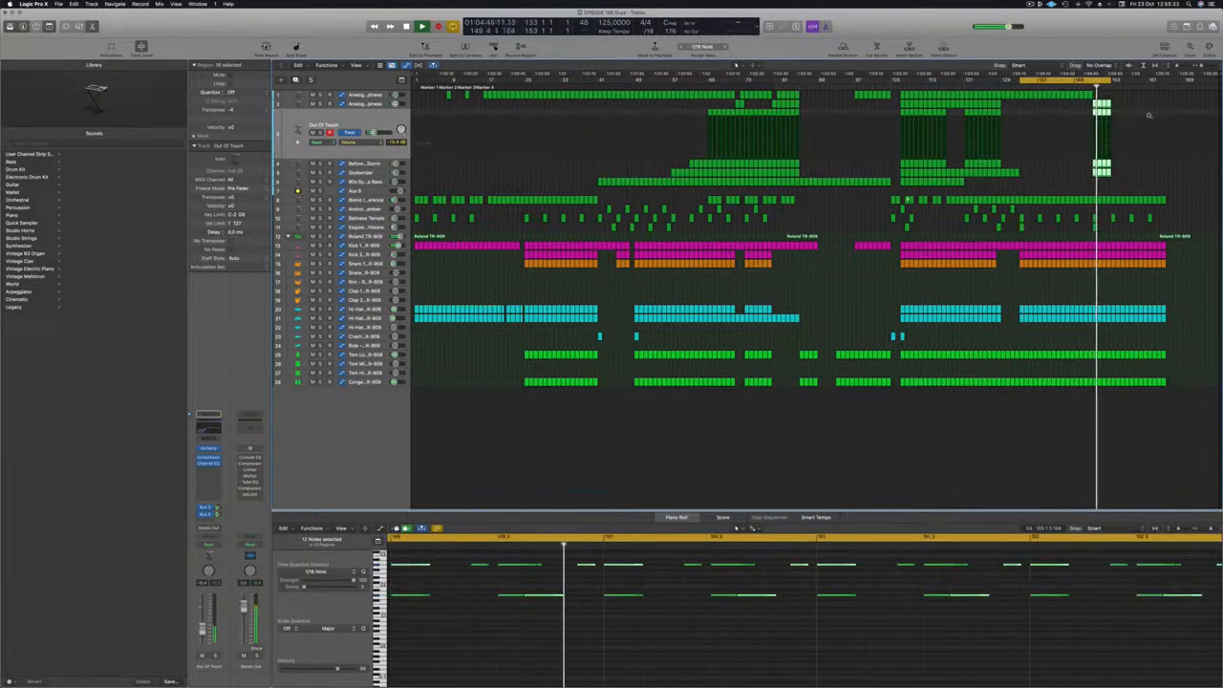
scroll(1150, 115, "up", 5)
left_click_drag(1127, 100, 1086, 196)
key("BackSpace")
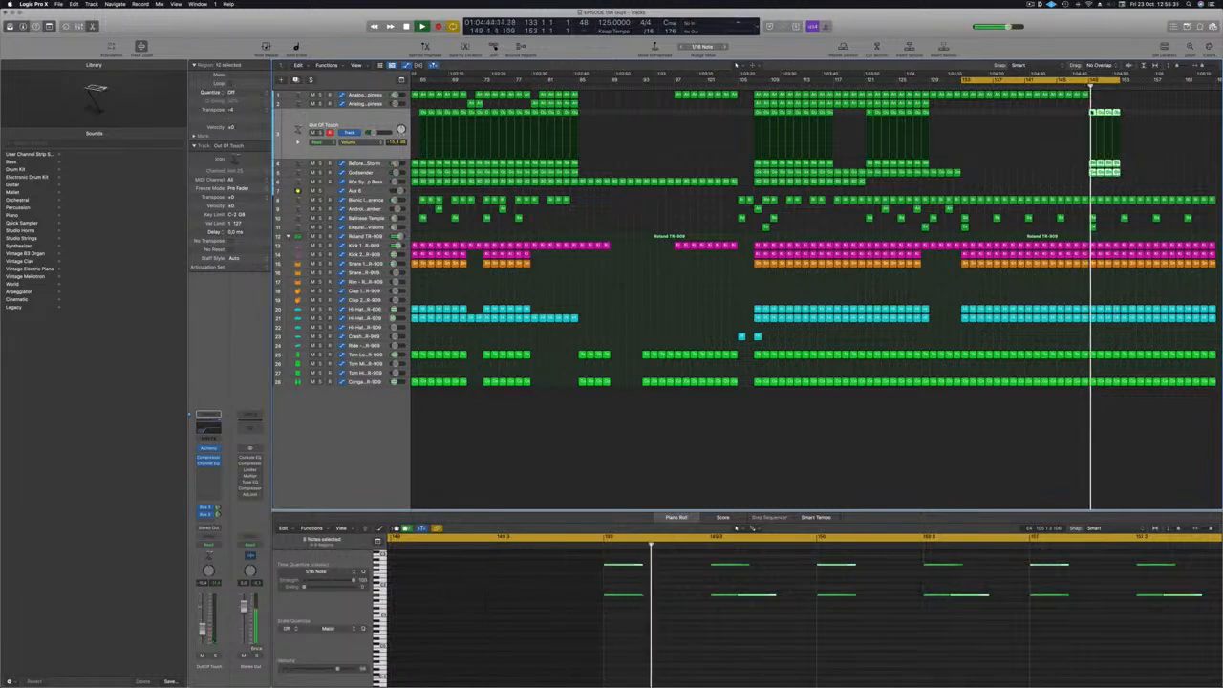
- Duplicate the four-bar regions on the Out Of Touch to Godsender tracks from bars 149–152 to bars 153–156
left_click_drag(1106, 112, 1114, 112)
left_click_drag(1098, 168, 1120, 168)
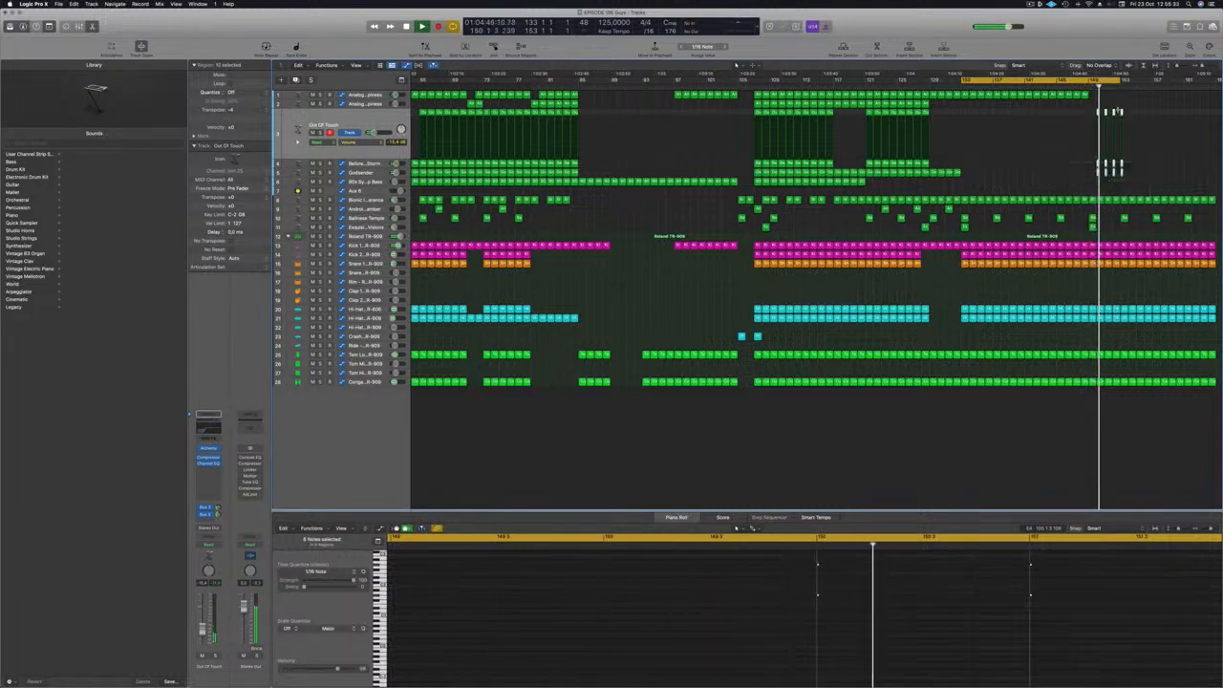
left_click_drag(1093, 113, 1124, 119)
scroll(1124, 119, "down", 2)
scroll(1124, 119, "down", 1)
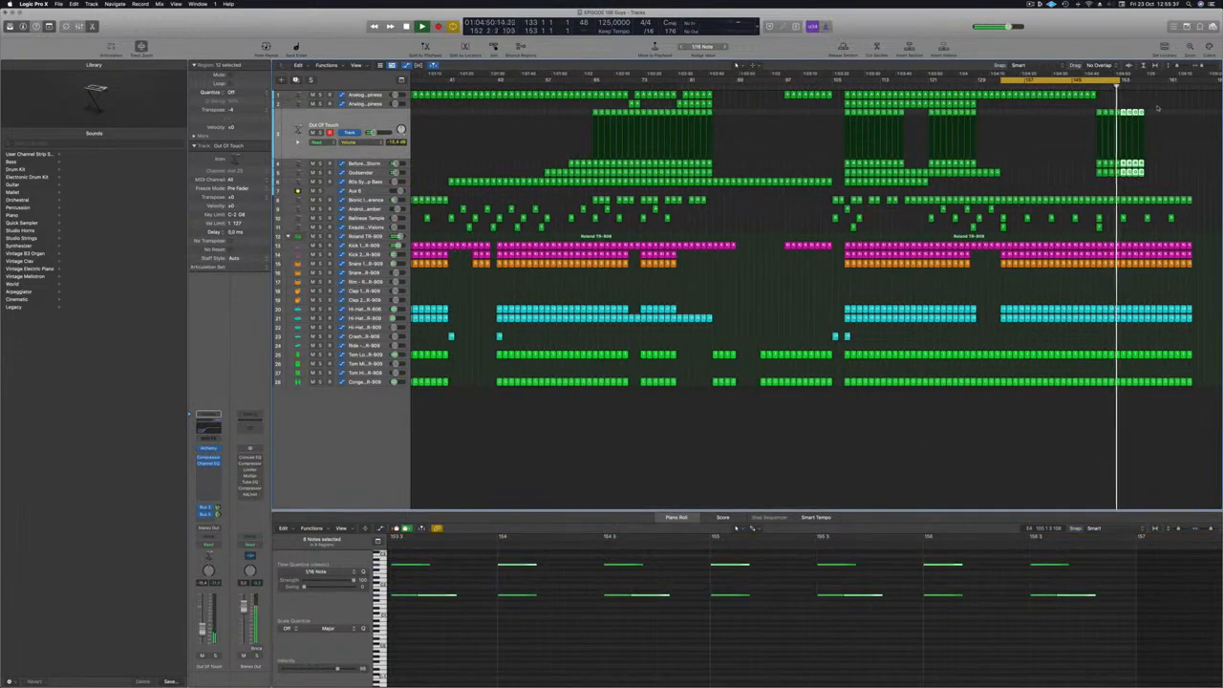
left_click(1156, 119)
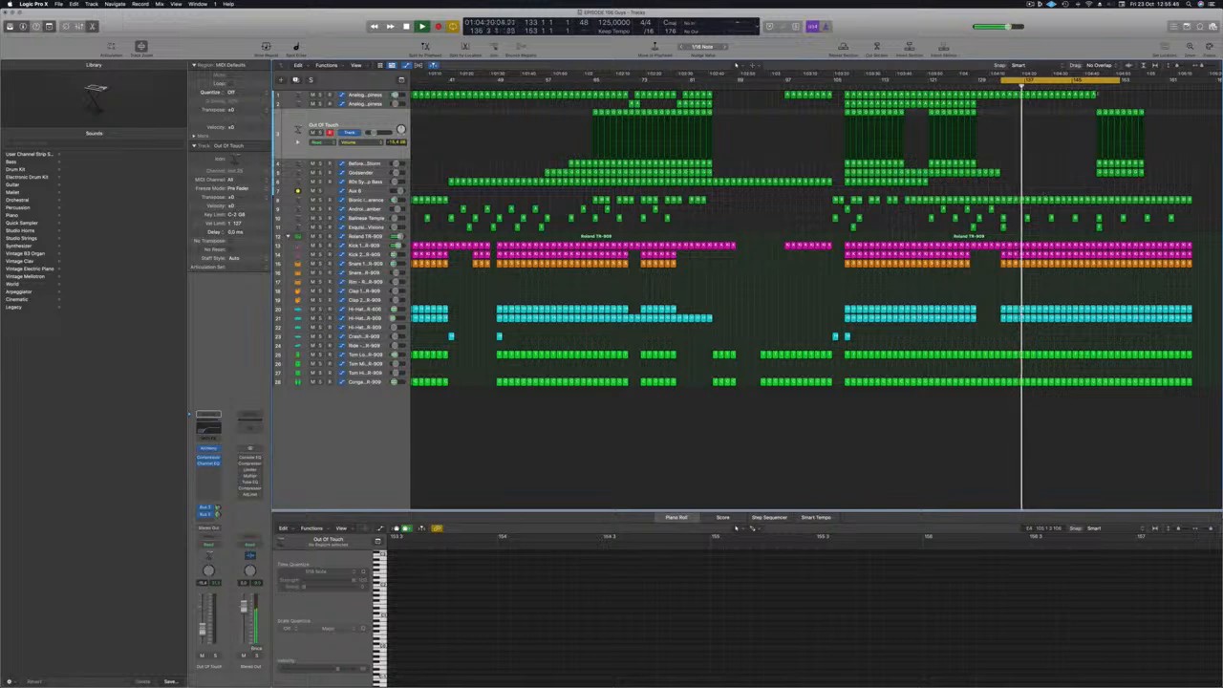
- Extend the end of the cycle range to bar 165, play through the outro and stop playback
left_click_drag(1118, 81, 1191, 83)
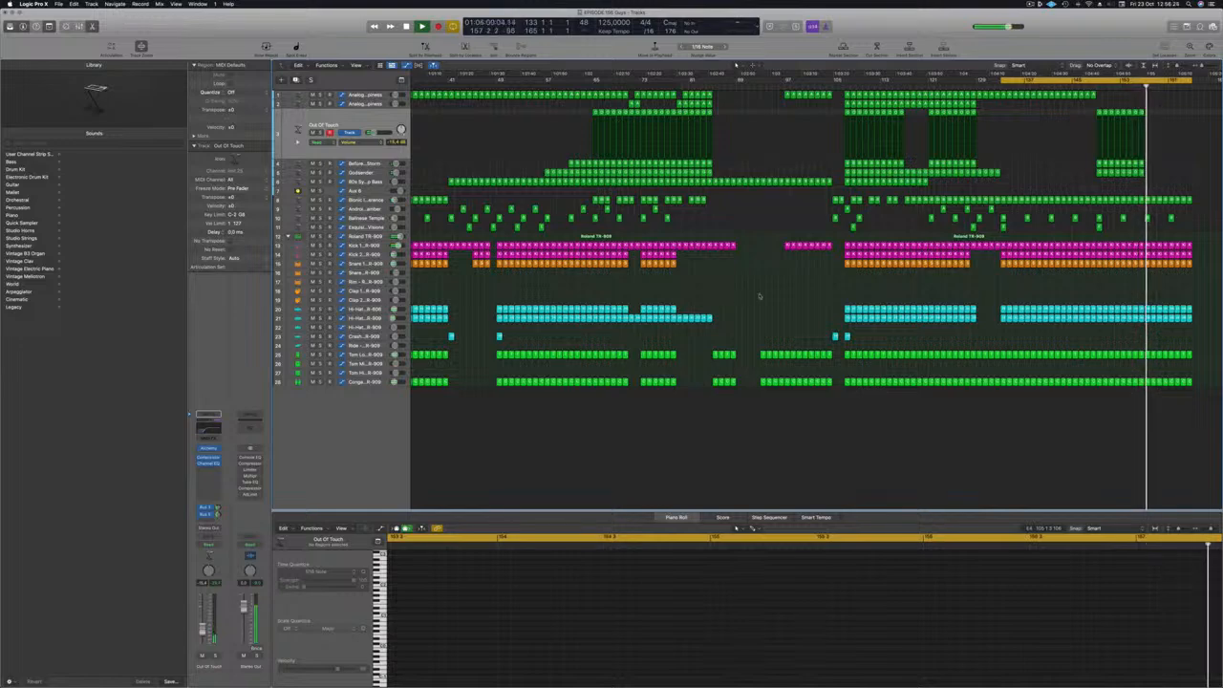
key("space")
left_click(1033, 4)
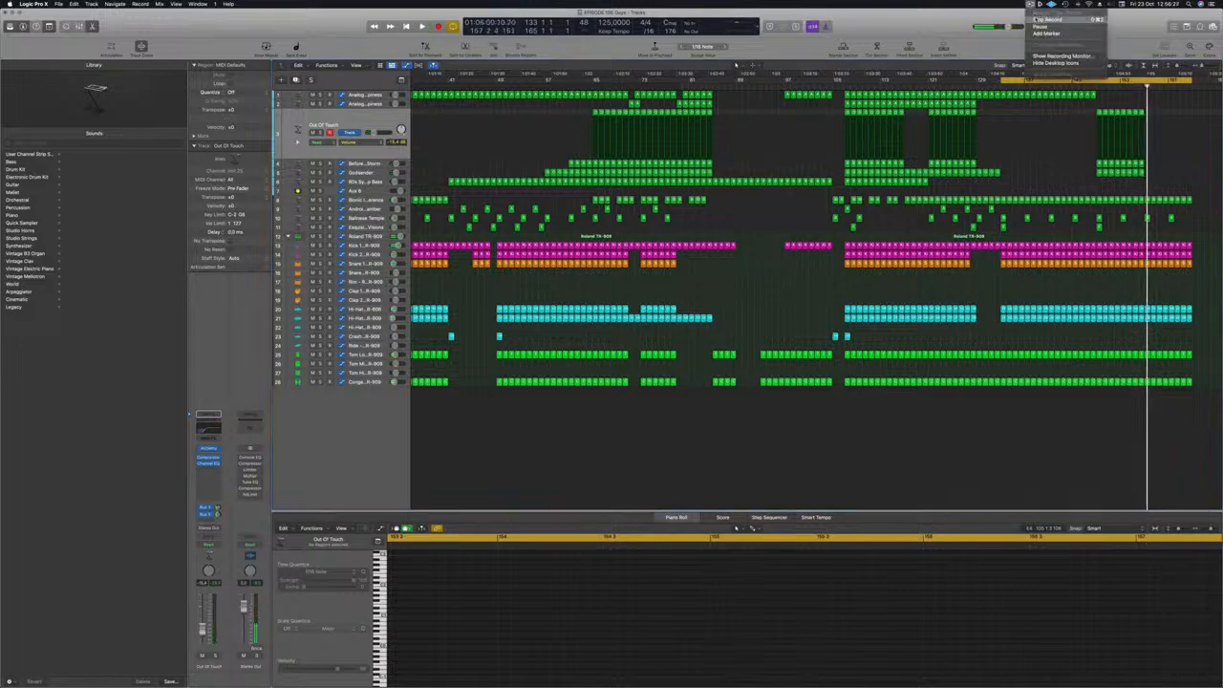
left_click(1037, 19)
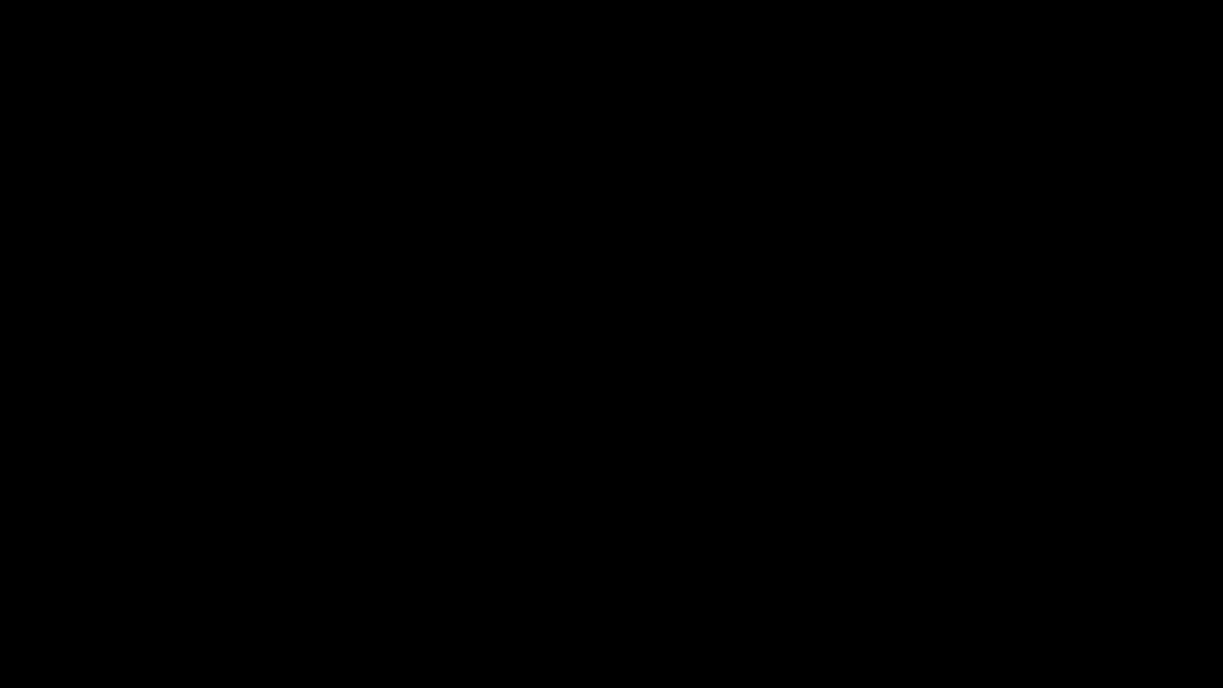